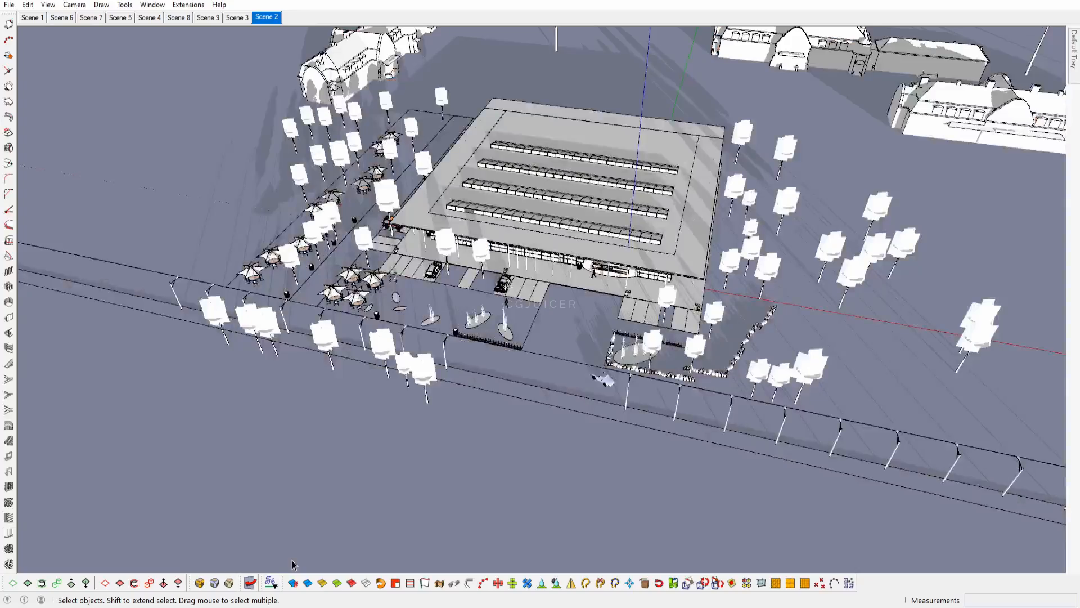
Step: Reverse the blue back-facing ground and paving faces around the building, and return to Scene 2
{"action": "mouse_move", "coordinate": [130, 420]}
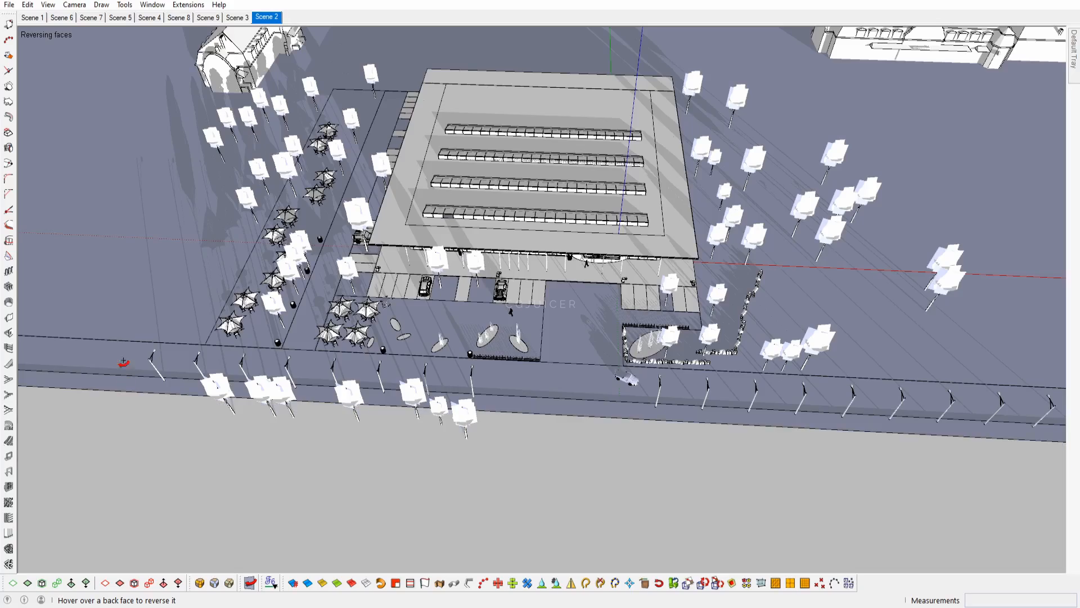
{"action": "mouse_move", "coordinate": [125, 310]}
{"action": "mouse_move", "coordinate": [116, 355]}
{"action": "mouse_move", "coordinate": [578, 353]}
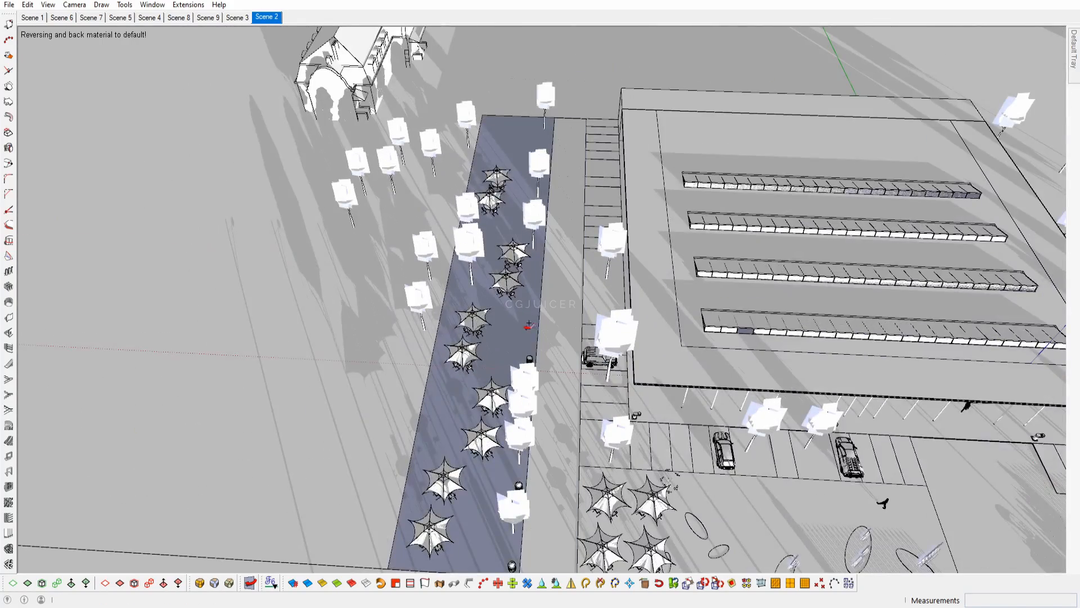
{"action": "left_click", "coordinate": [540, 325]}
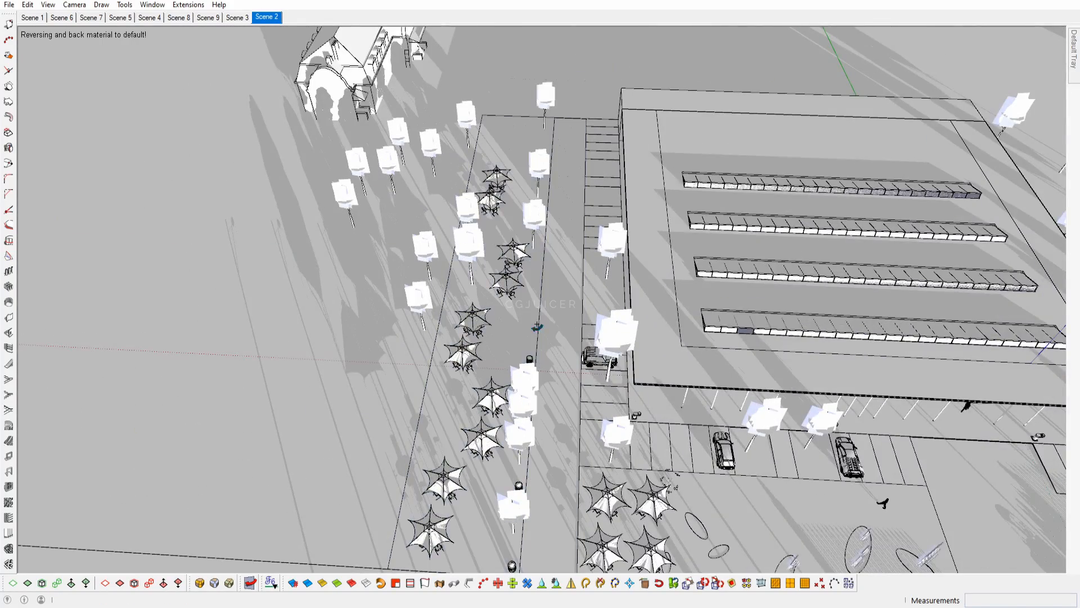
{"action": "middle_click_drag", "start_coordinate": [541, 325], "coordinate": [825, 195]}
{"action": "left_click", "coordinate": [278, 18]}
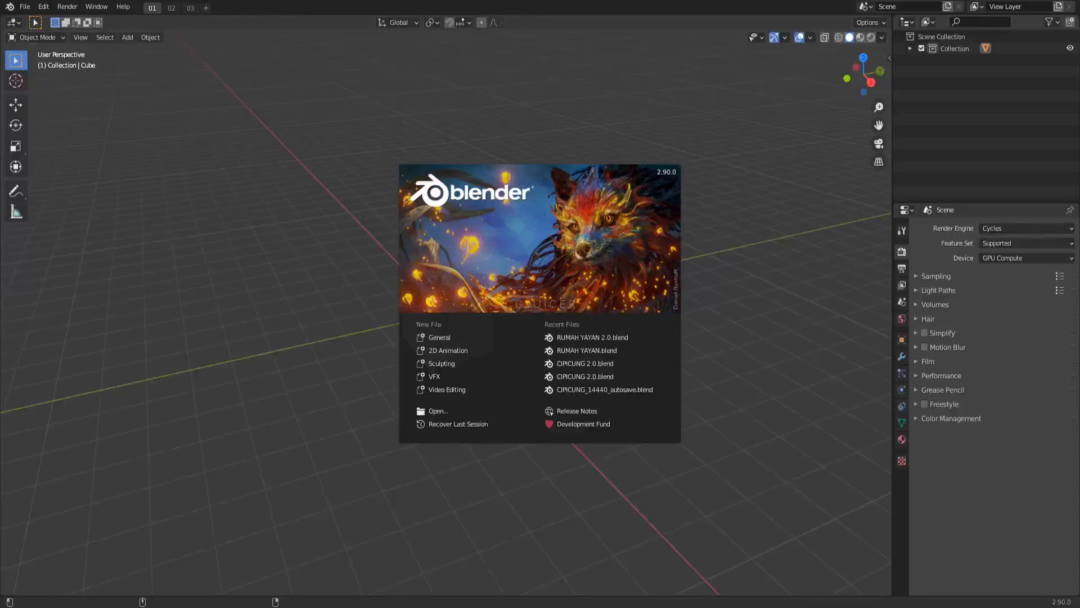
Step: Switch to Blender and delete the default cube from the new scene
{"action": "left_click", "coordinate": [295, 441]}
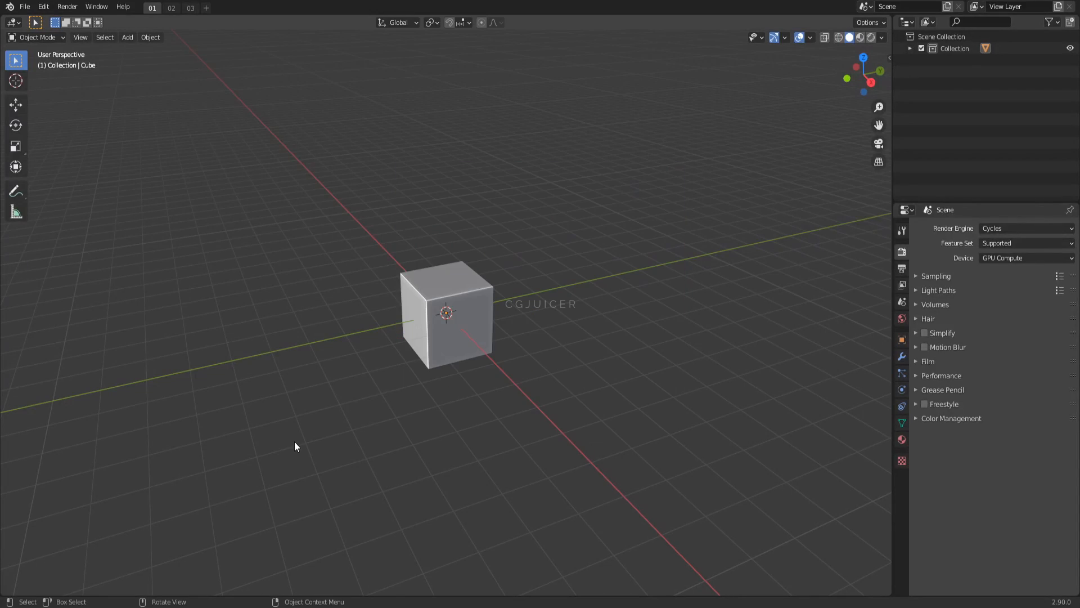
{"action": "key", "text": "a"}
{"action": "key", "text": "x"}
{"action": "left_click", "coordinate": [294, 442]}
Step: Import the SketchUp scene 体育馆1.skp from the Desktop folder, keeping scenes as cameras
{"action": "left_click", "coordinate": [25, 7]}
{"action": "mouse_move", "coordinate": [42, 161]}
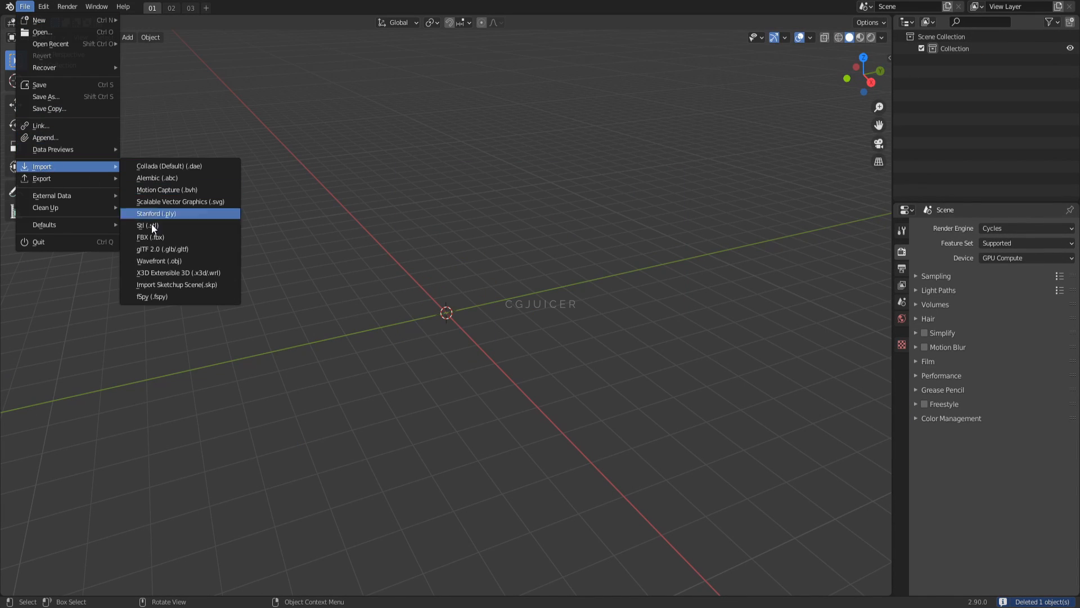
{"action": "left_click", "coordinate": [174, 214]}
{"action": "left_click", "coordinate": [288, 255]}
{"action": "left_click", "coordinate": [540, 213]}
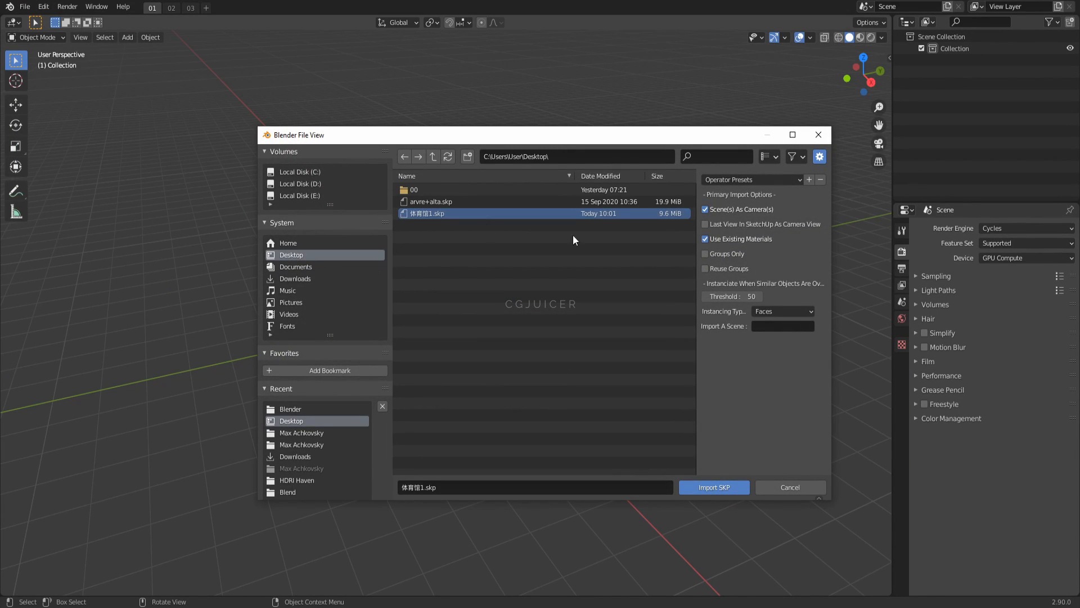
{"action": "left_click", "coordinate": [716, 486]}
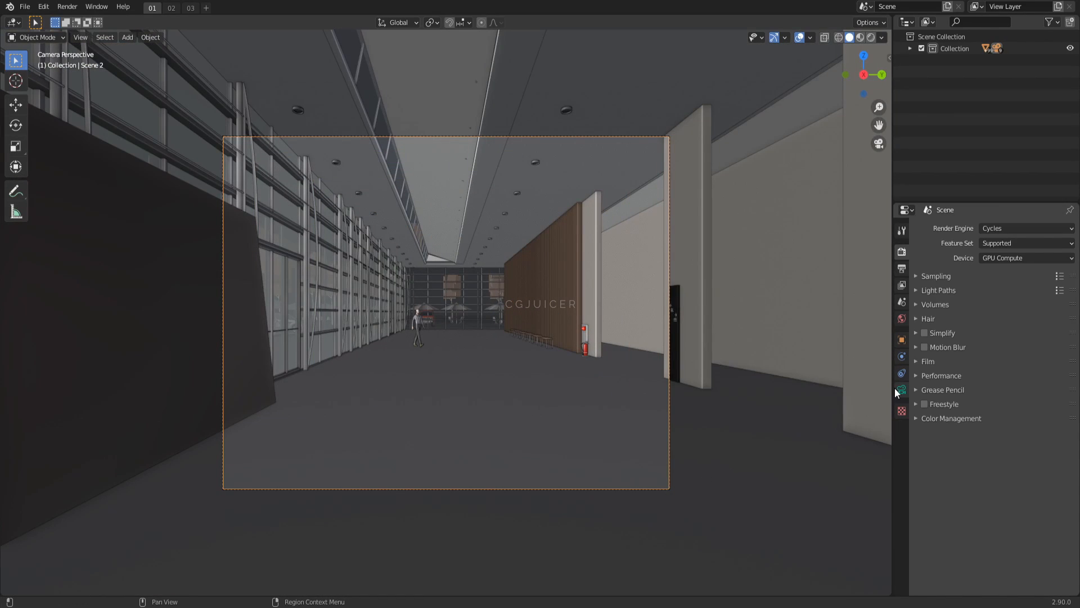
Step: Set the Scene 2 camera's lens unit to Field of View and display an opaque passepartout with golden ratio guides
{"action": "left_click", "coordinate": [901, 390]}
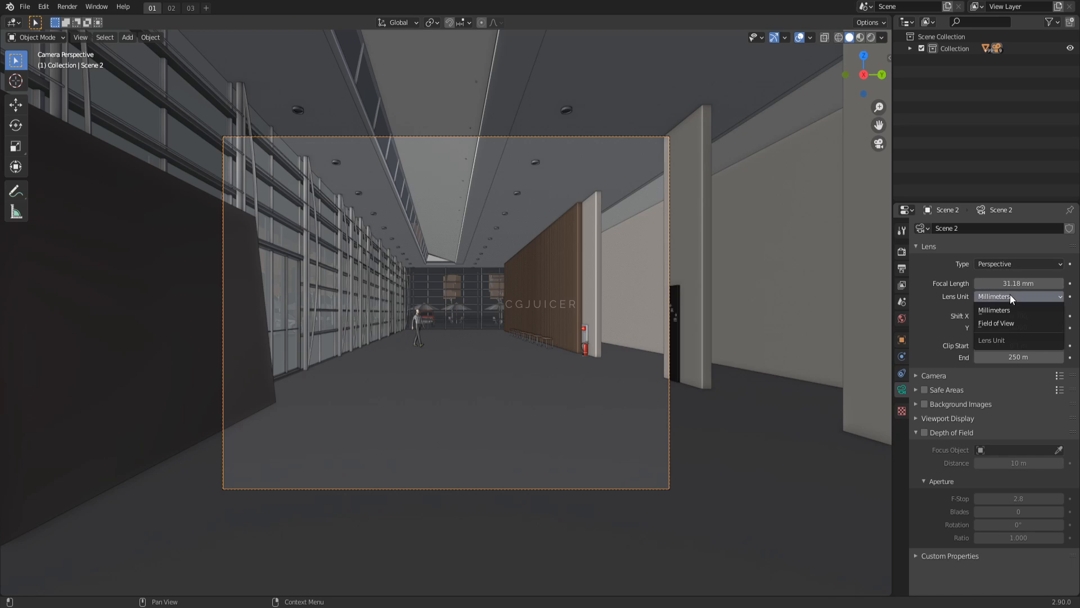
{"action": "left_click", "coordinate": [960, 417]}
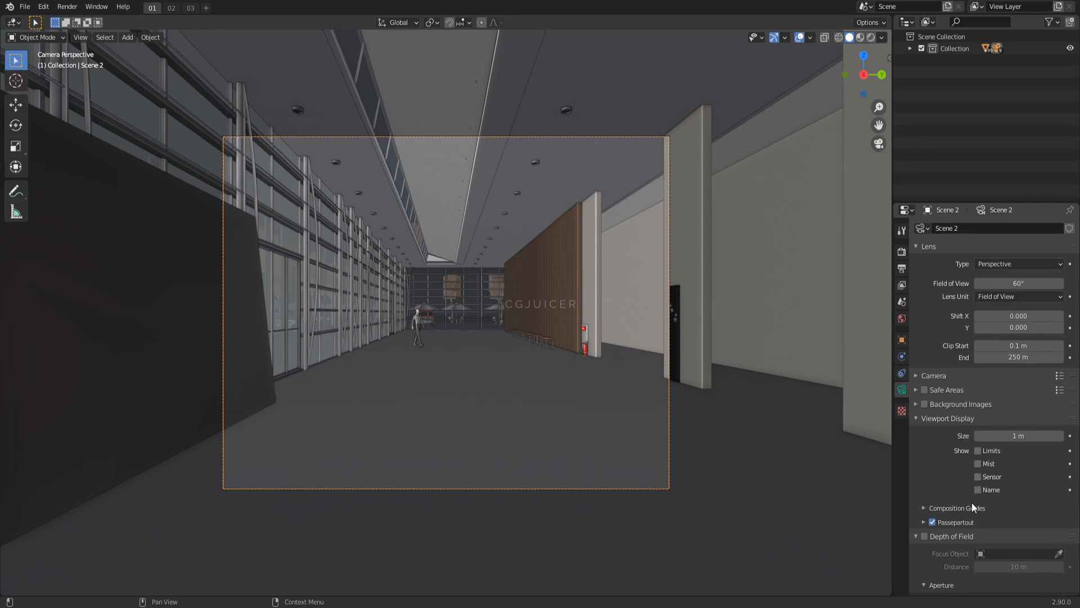
{"action": "left_click", "coordinate": [968, 521]}
{"action": "left_click_drag", "start_coordinate": [1008, 539], "coordinate": [1063, 539]}
{"action": "left_click", "coordinate": [975, 508]}
{"action": "scroll", "coordinate": [952, 506], "scroll_direction": "down", "scroll_amount": 2}
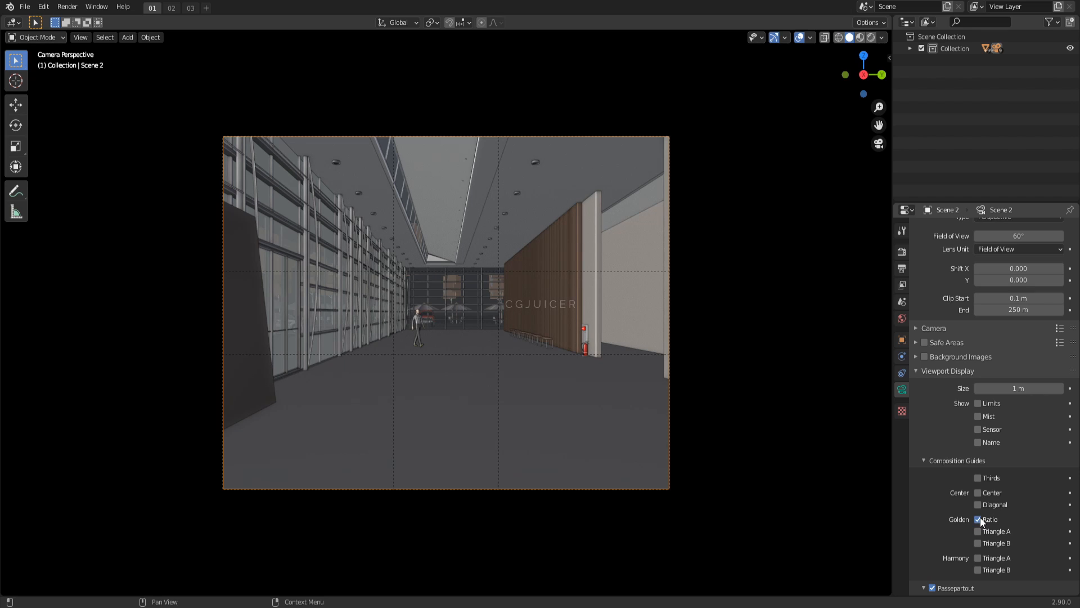
Step: Switch the viewport to Material Preview shading and show the camera's transform values
{"action": "left_click", "coordinate": [881, 37]}
{"action": "left_click", "coordinate": [882, 37]}
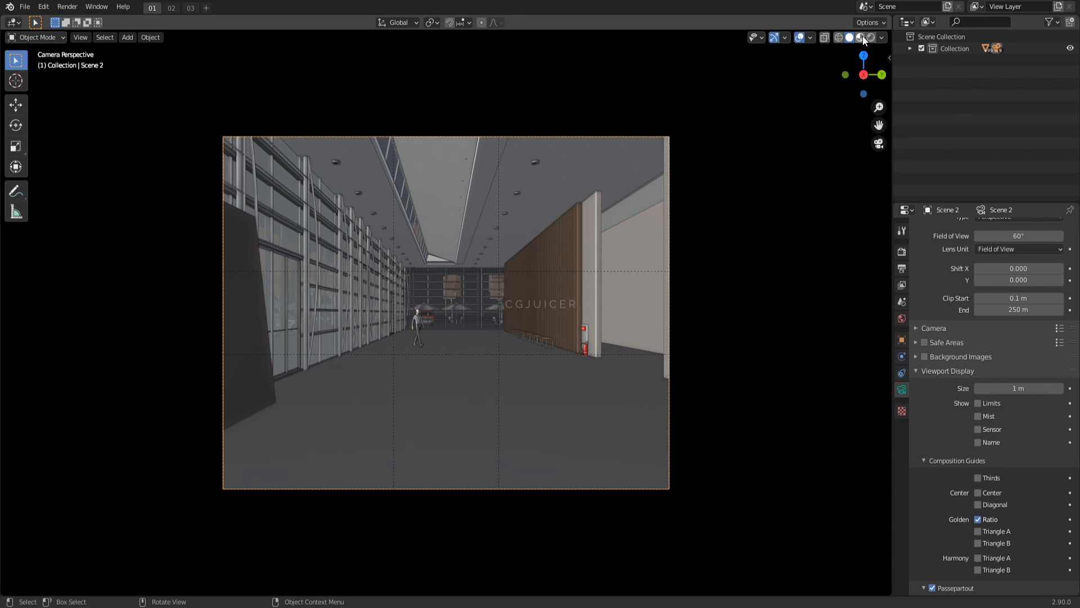
{"action": "left_click", "coordinate": [861, 36]}
{"action": "key", "text": "n"}
Step: Move the camera to about X -7.12 m, Y 5.22 m and set its vertical lens shift to 0.030
{"action": "left_click_drag", "start_coordinate": [804, 84], "coordinate": [833, 93]}
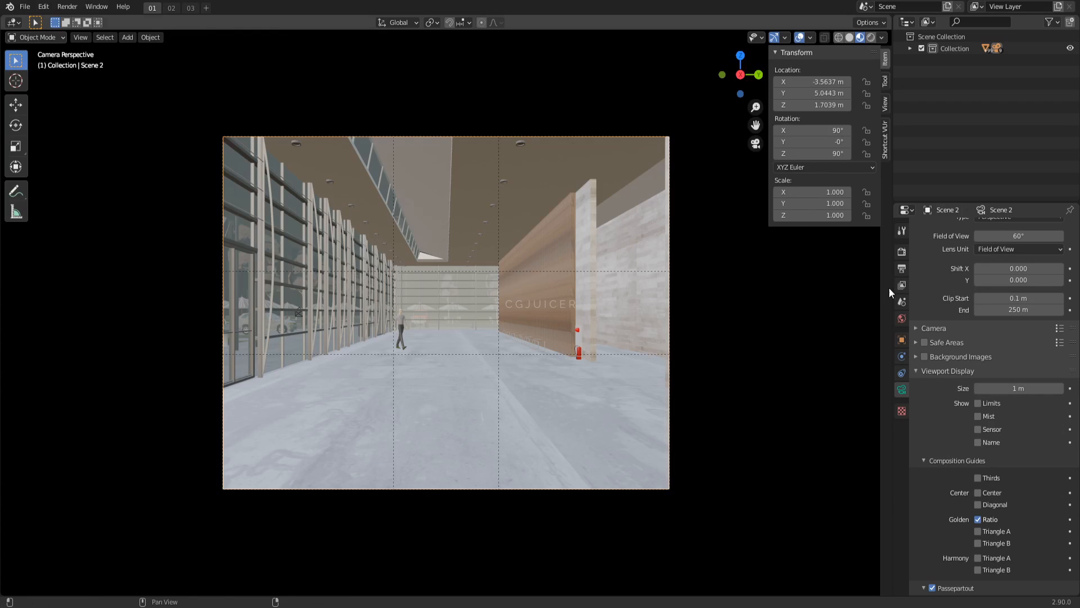
{"action": "key", "text": "Return"}
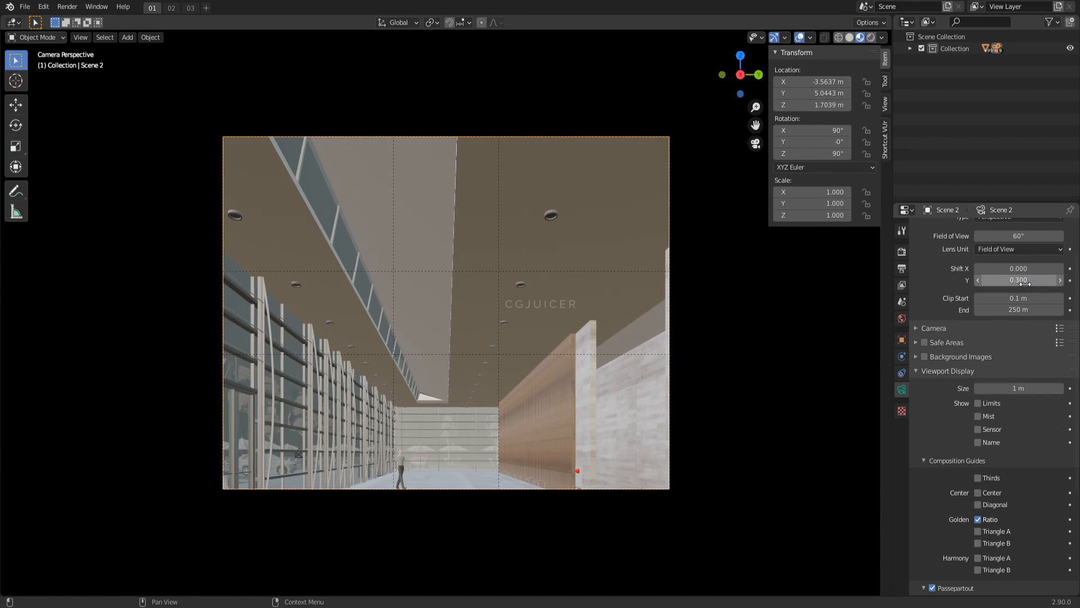
{"action": "key", "text": "Return"}
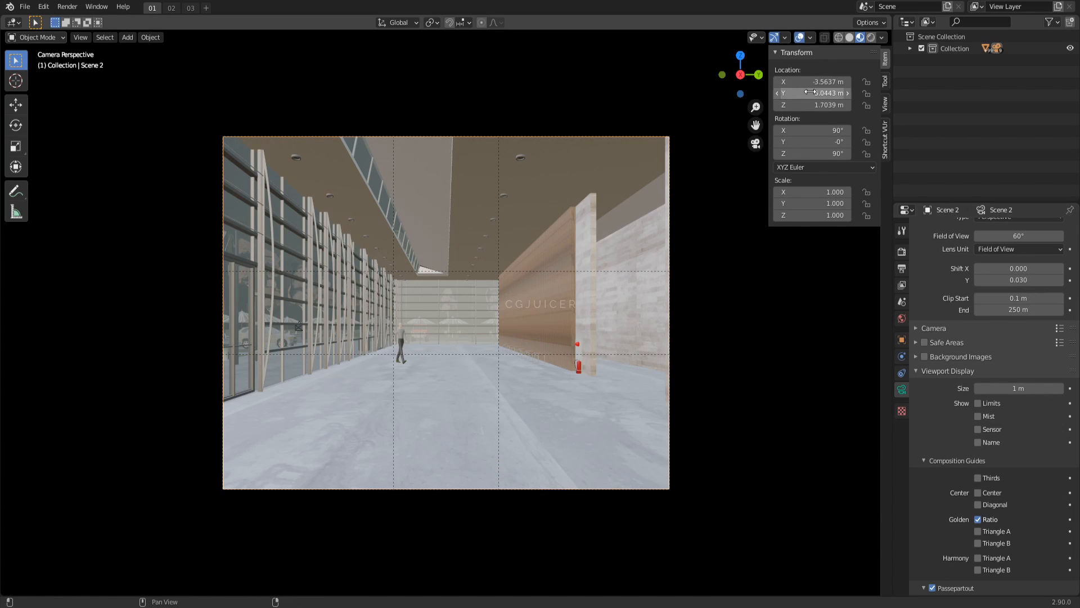
{"action": "mouse_move", "coordinate": [813, 94]}
{"action": "left_mouse_down"}
{"action": "mouse_move", "coordinate": [765, 80]}
{"action": "mouse_move", "coordinate": [822, 93]}
{"action": "left_mouse_up"}
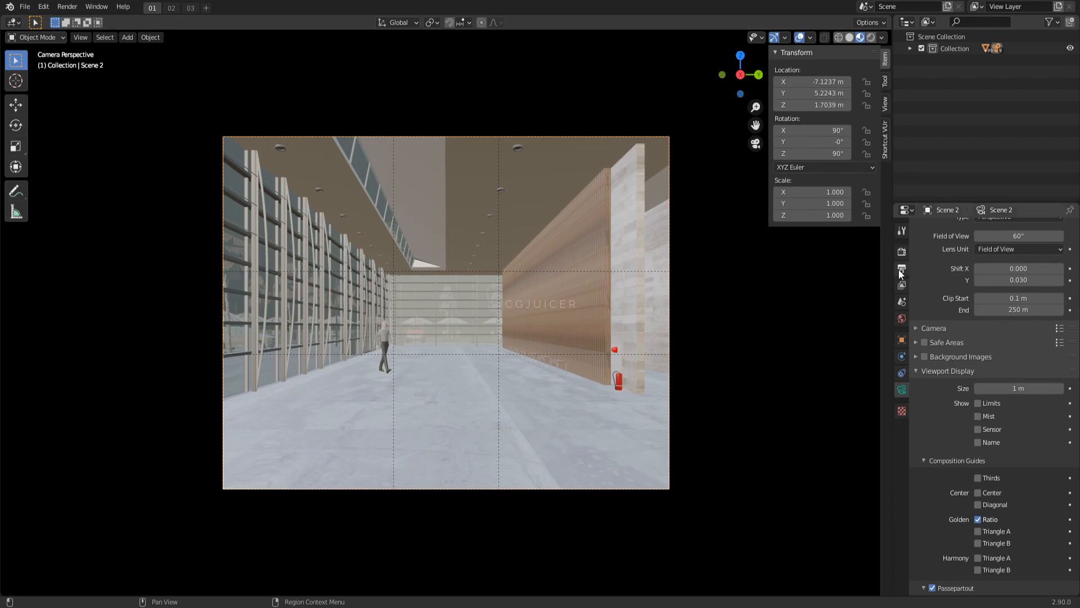
Step: Set the render resolution to 1920 by 1080 px
{"action": "left_click", "coordinate": [901, 268]}
{"action": "type", "text": "1920"}
{"action": "key", "text": "Tab"}
{"action": "type", "text": "1080"}
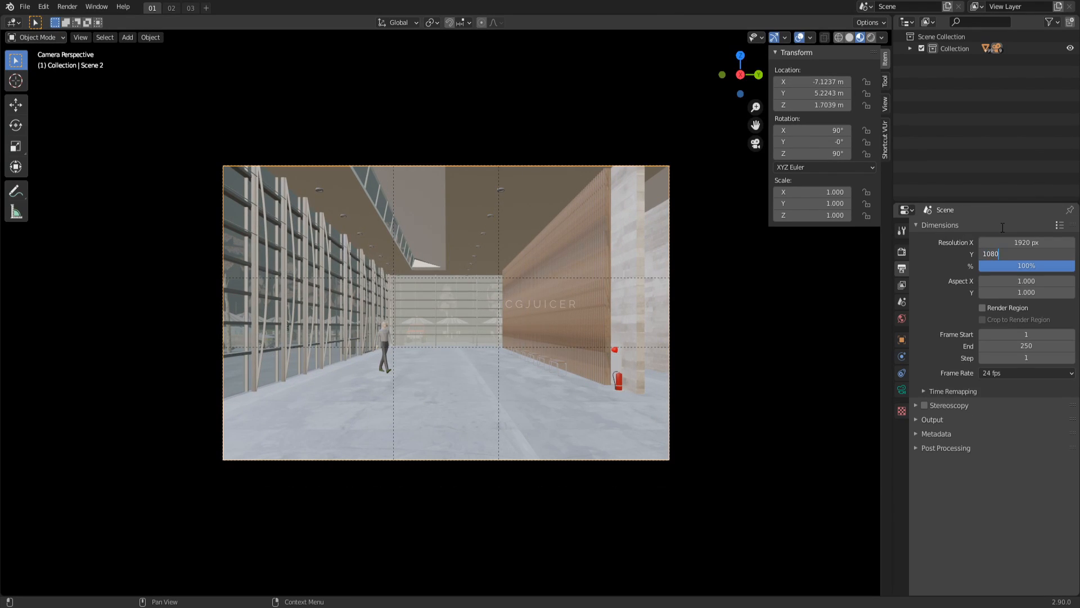
{"action": "key", "text": "Return"}
Step: Move the camera to about X -4.97 m, Y 5.27 m and set its vertical lens shift to 0.035
{"action": "left_click", "coordinate": [902, 389]}
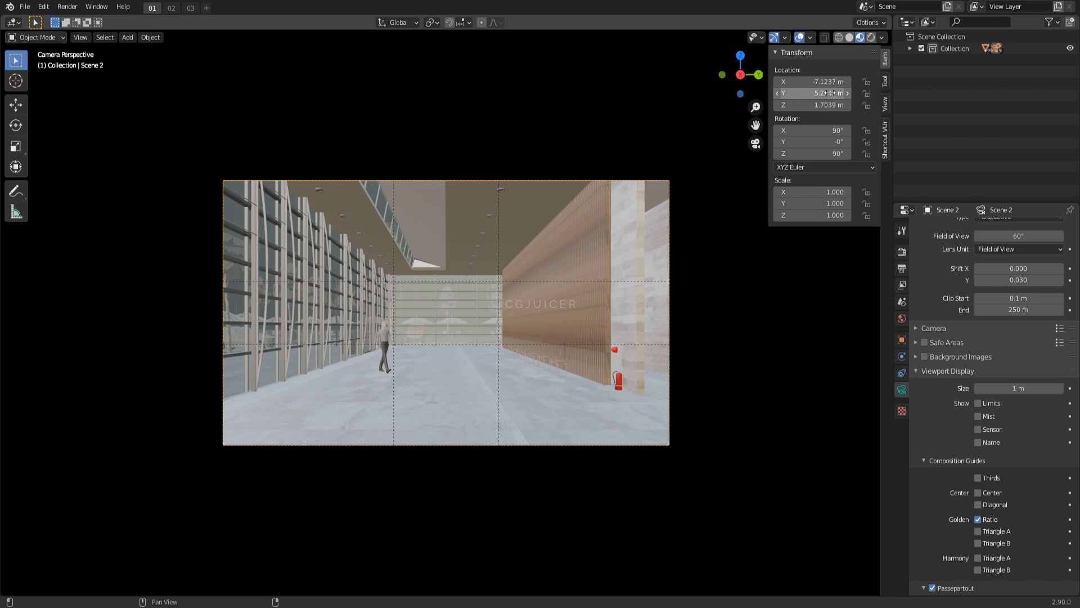
{"action": "mouse_move", "coordinate": [821, 81]}
{"action": "left_mouse_down"}
{"action": "mouse_move", "coordinate": [793, 81]}
{"action": "mouse_move", "coordinate": [805, 82]}
{"action": "left_mouse_up"}
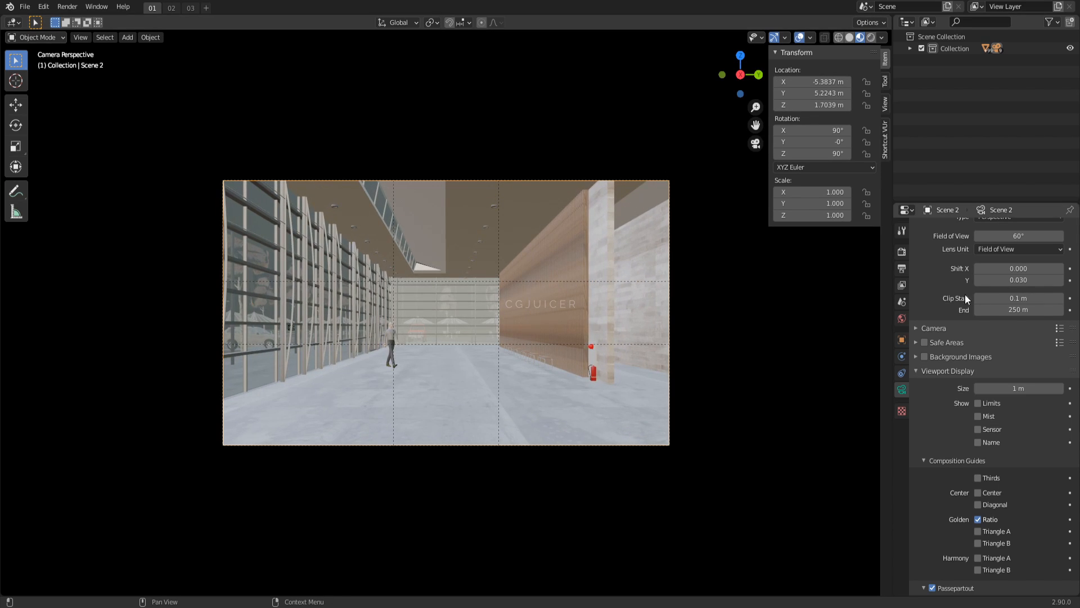
{"action": "key", "text": "Return"}
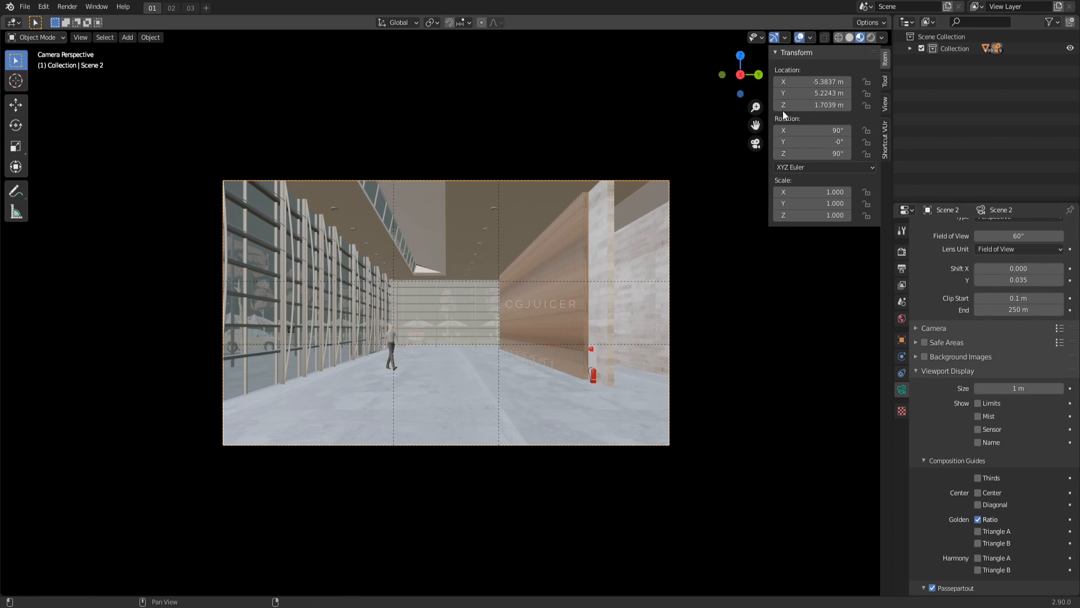
{"action": "left_click_drag", "start_coordinate": [808, 93], "coordinate": [833, 82]}
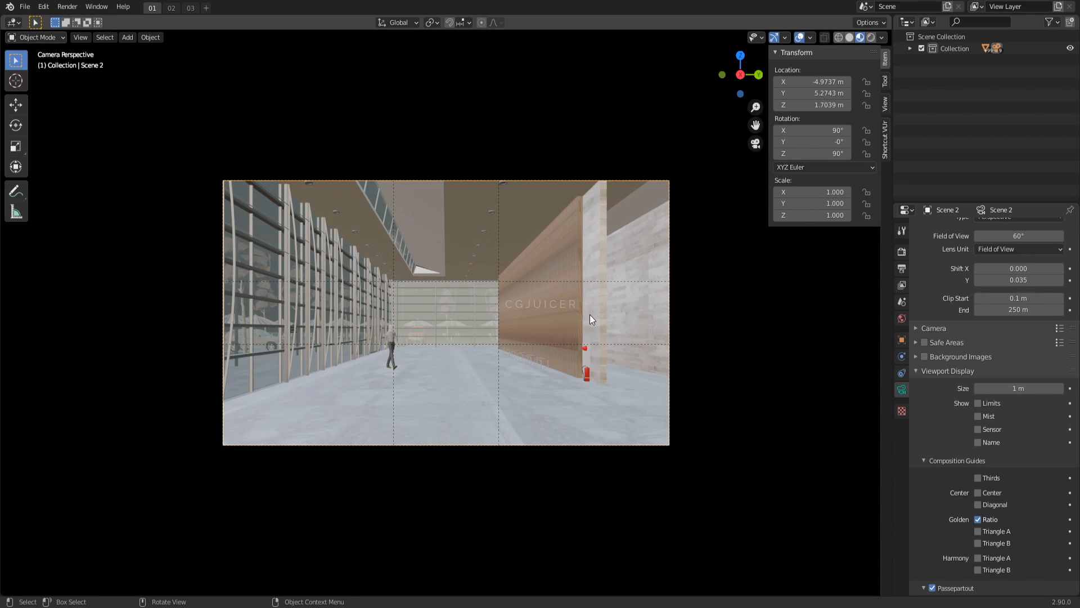
Step: Fit the camera frame to the viewport and preview the interior in Rendered shading
{"action": "key", "text": "Home"}
{"action": "key", "text": "z"}
{"action": "left_click", "coordinate": [593, 196]}
Step: Use a Nishita Sky Texture as the world background color and set its sun intensity to 0.3
{"action": "left_click", "coordinate": [902, 319]}
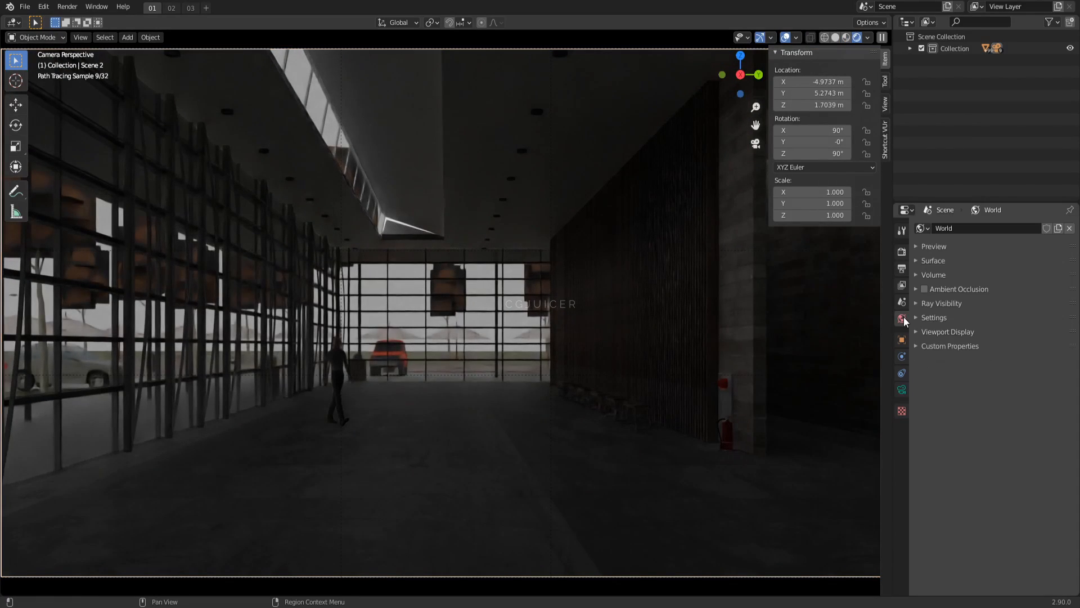
{"action": "left_click", "coordinate": [930, 261]}
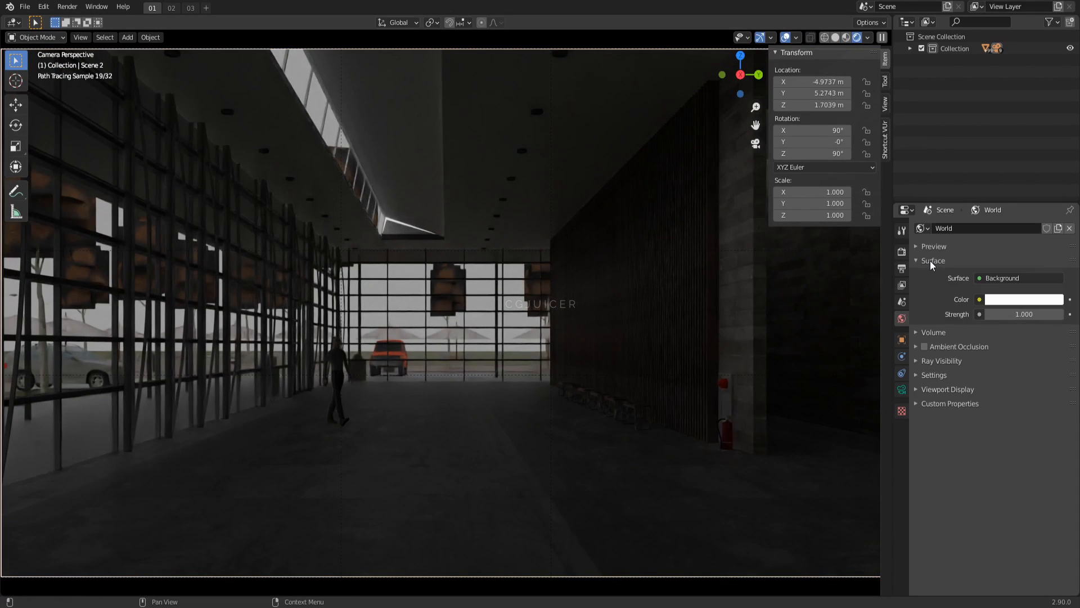
{"action": "left_click", "coordinate": [979, 299]}
{"action": "left_click", "coordinate": [753, 429]}
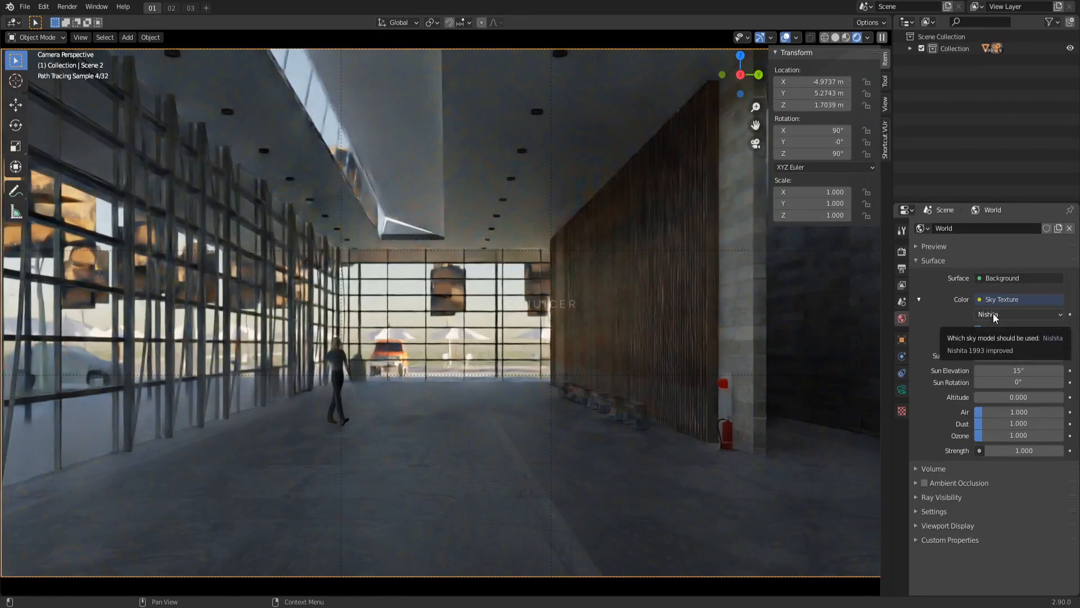
{"action": "left_click", "coordinate": [1030, 355]}
{"action": "type", "text": "0.3"}
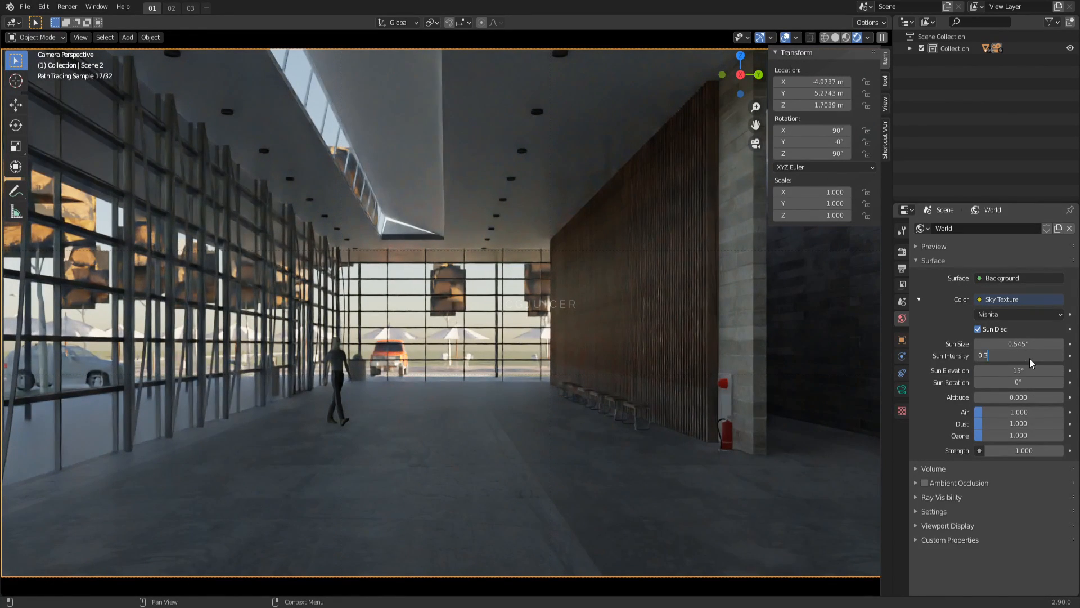
{"action": "key", "text": "Return"}
Step: Set the world background strength to 7 and the sky's sun rotation to 240°
{"action": "left_click", "coordinate": [1023, 450]}
{"action": "type", "text": "7"}
{"action": "key", "text": "Return"}
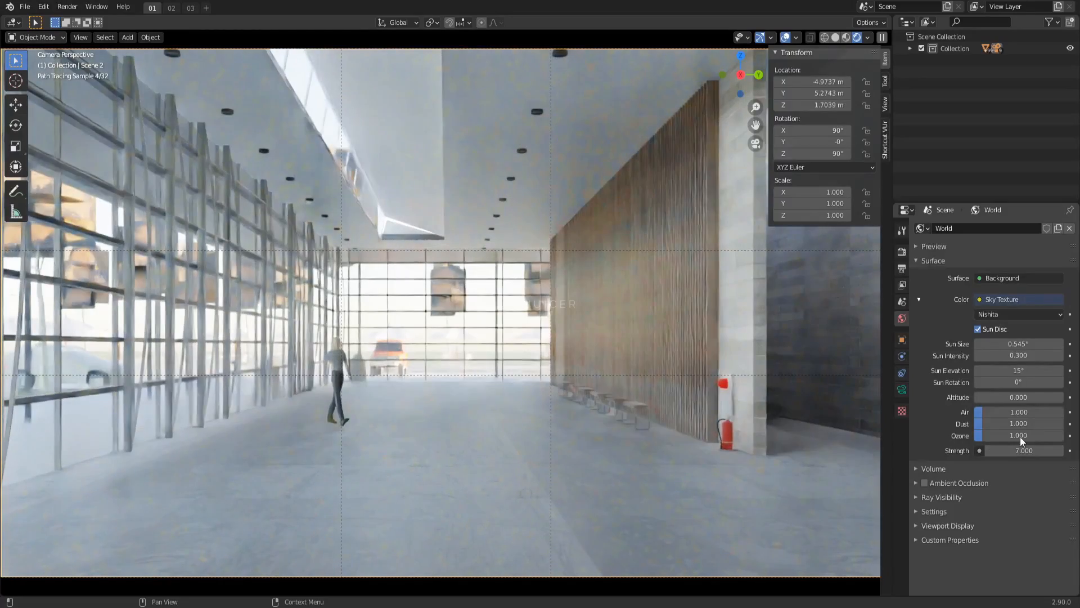
{"action": "left_click", "coordinate": [1024, 386]}
{"action": "type", "text": "240"}
{"action": "key", "text": "Return"}
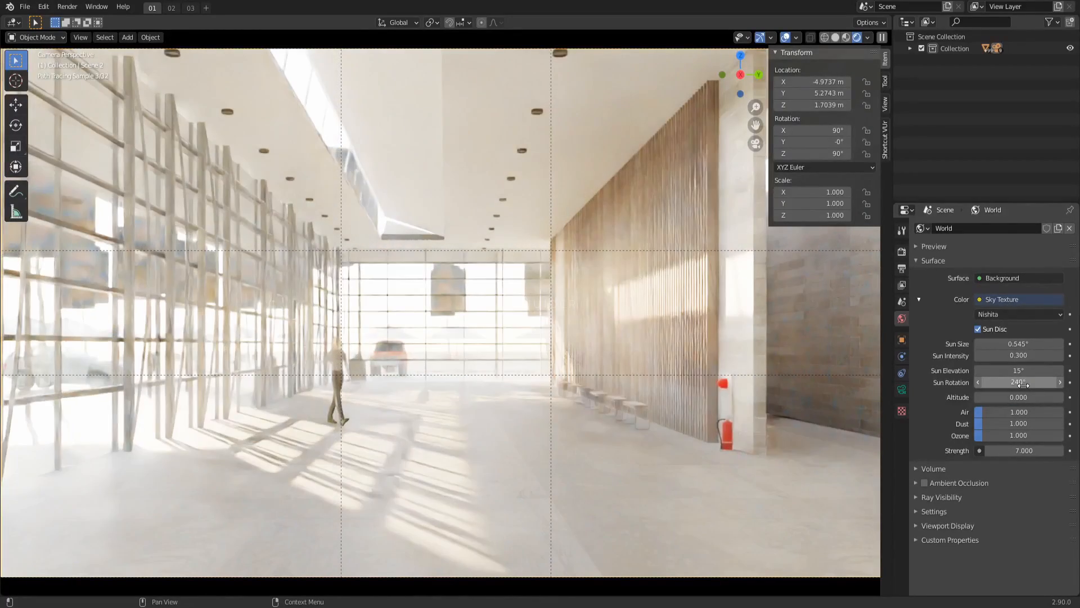
Step: Leave the camera view in Solid shading and color the model by its textures
{"action": "left_click", "coordinate": [566, 327]}
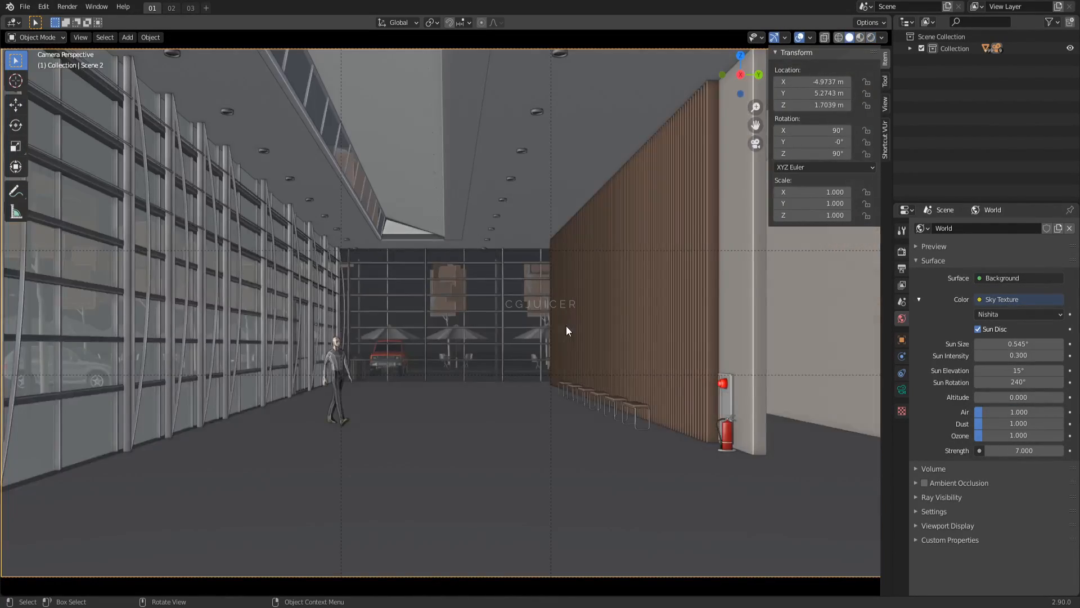
{"action": "key", "text": "KP_0"}
{"action": "left_click", "coordinate": [882, 37]}
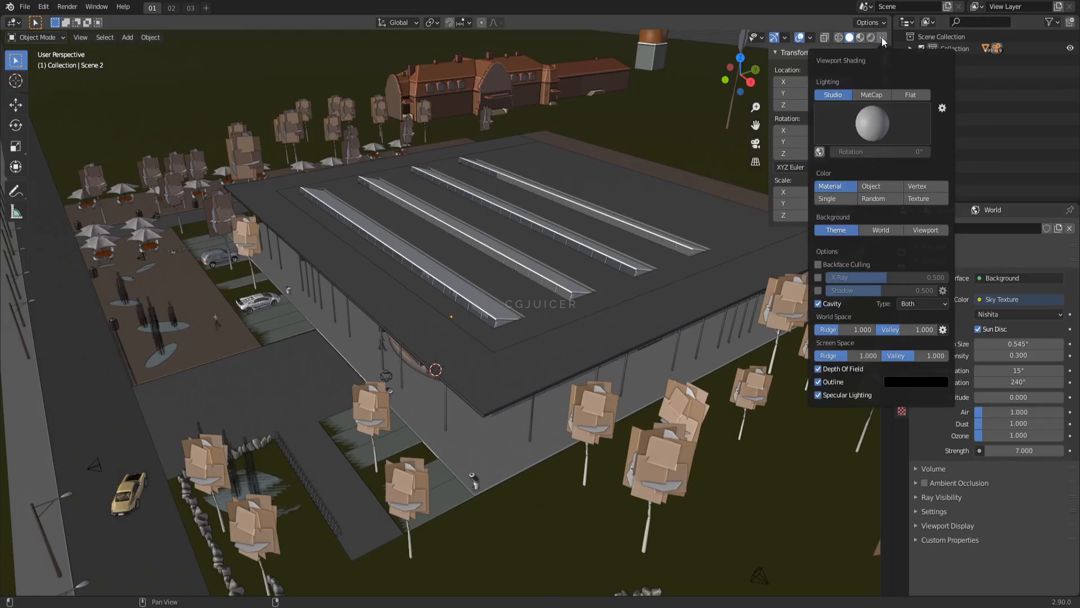
{"action": "left_click", "coordinate": [915, 195]}
{"action": "mouse_move", "coordinate": [405, 288]}
{"action": "middle_mouse_down"}
{"action": "mouse_move", "coordinate": [487, 312]}
{"action": "mouse_move", "coordinate": [442, 273]}
{"action": "middle_mouse_up"}
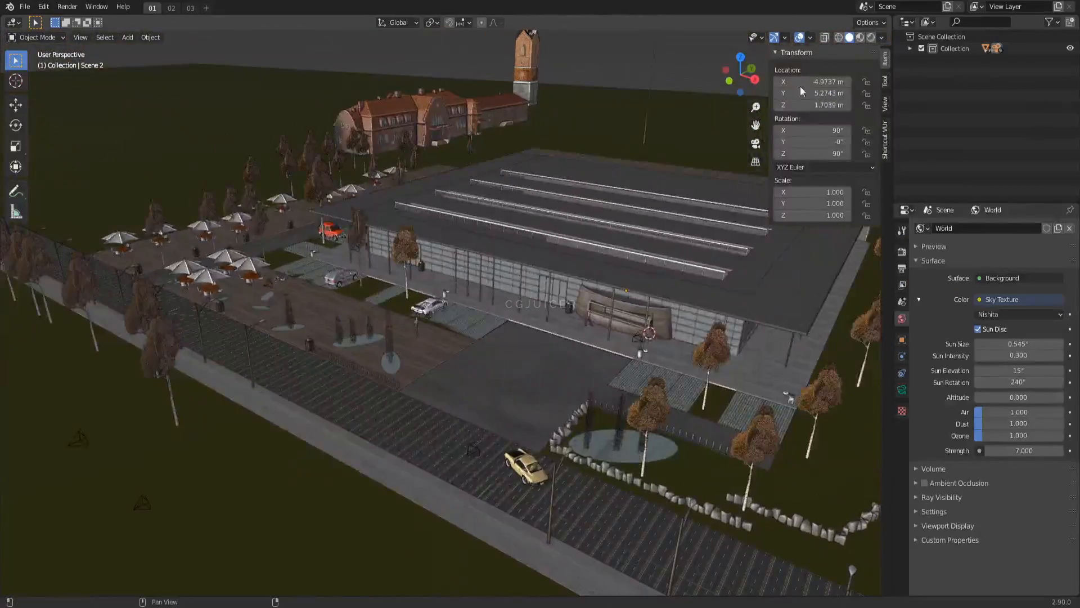
Step: Rename the imported model's collection SKP and add a new collection named BG
{"action": "right_click", "coordinate": [929, 82]}
{"action": "left_click", "coordinate": [929, 82]}
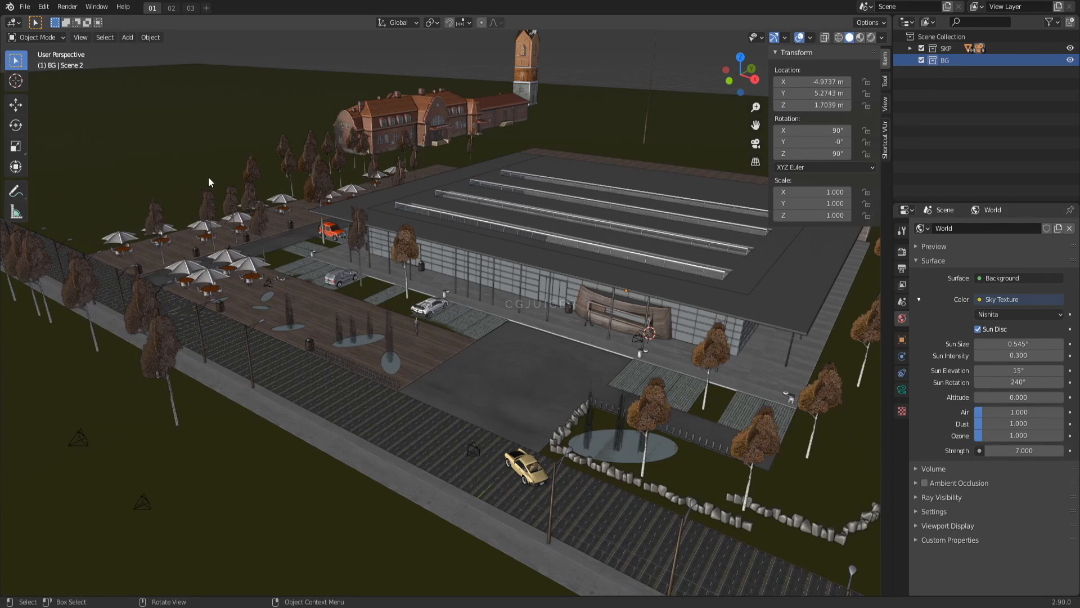
Step: Add a mesh cylinder to the BG collection and scale it uniformly by 500
{"action": "middle_click_drag", "start_coordinate": [208, 176], "coordinate": [318, 194]}
{"action": "key", "text": "shift+a"}
{"action": "mouse_move", "coordinate": [457, 219]}
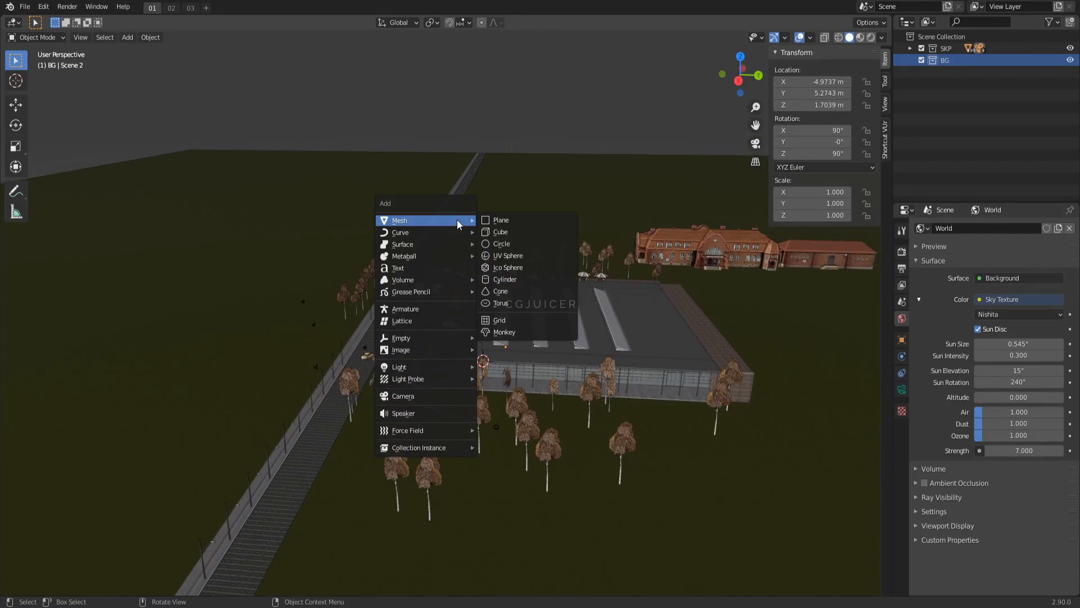
{"action": "left_click", "coordinate": [504, 280]}
{"action": "type", "text": "s"}
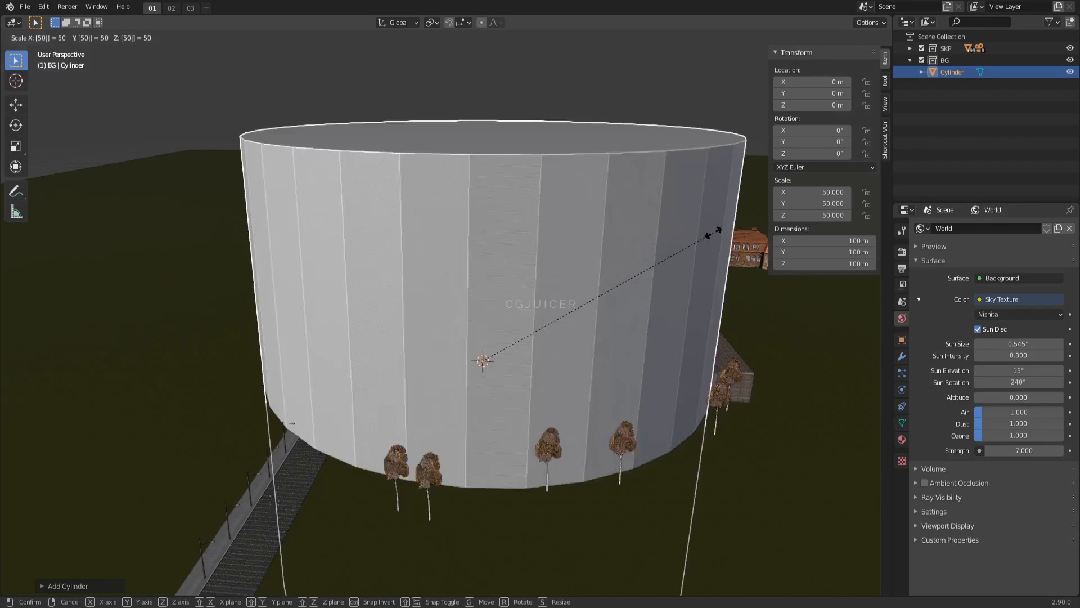
{"action": "type", "text": "500"}
{"action": "key", "text": "Return"}
Step: Scale the cylinder's mesh along Z by 0.3 in Edit Mode
{"action": "scroll", "coordinate": [576, 165], "scroll_direction": "down", "scroll_amount": 6}
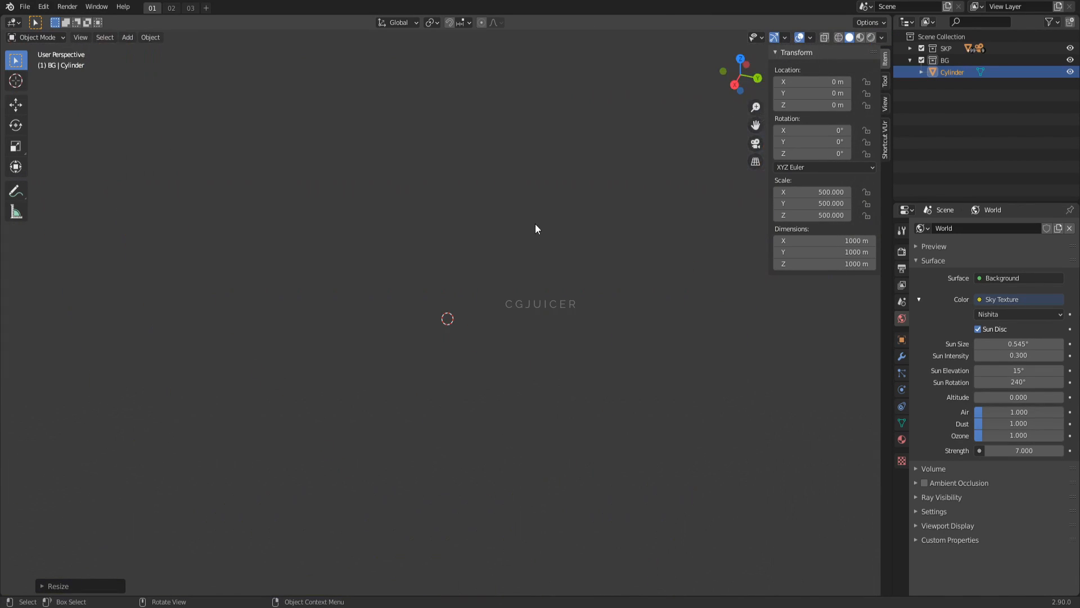
{"action": "key", "text": "Tab"}
{"action": "type", "text": "sz.3"}
{"action": "key", "text": "Return"}
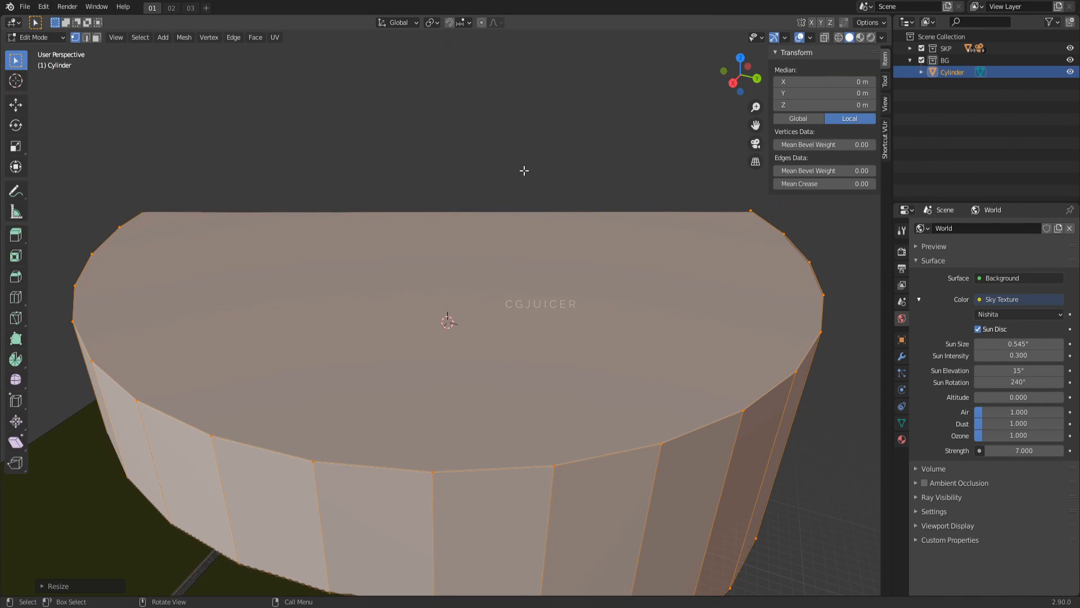
Step: Delete the cylinder's top and bottom cap faces and leave Edit Mode
{"action": "key", "text": "3"}
{"action": "left_click", "coordinate": [446, 315]}
{"action": "key", "text": "x"}
{"action": "left_click", "coordinate": [446, 315]}
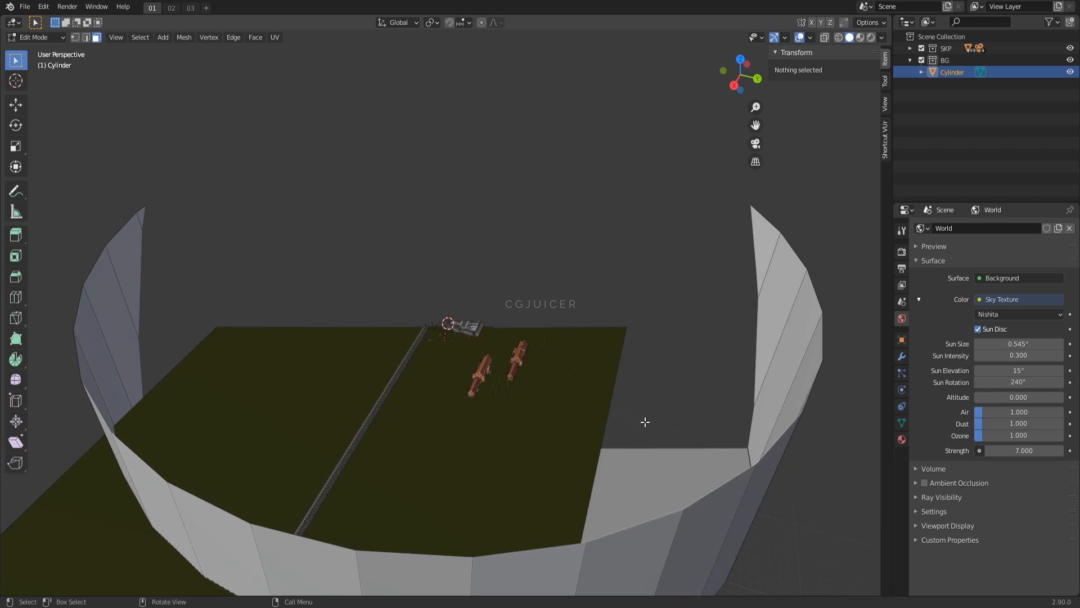
{"action": "left_click", "coordinate": [653, 460]}
{"action": "key", "text": "x"}
{"action": "left_click", "coordinate": [653, 460]}
{"action": "scroll", "coordinate": [549, 337], "scroll_direction": "up", "scroll_amount": 3}
{"action": "middle_click_drag", "start_coordinate": [549, 337], "coordinate": [537, 312]}
{"action": "key", "text": "Tab"}
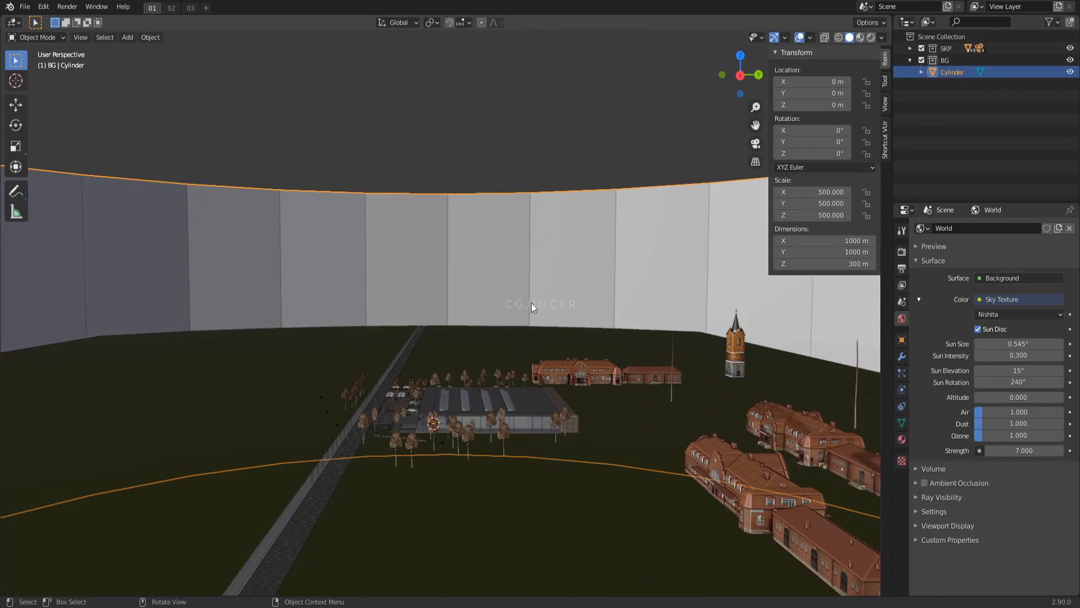
Step: Apply smooth shading to the open cylinder wall
{"action": "right_click", "coordinate": [498, 241]}
{"action": "left_click", "coordinate": [499, 241]}
{"action": "middle_click_drag", "start_coordinate": [498, 241], "coordinate": [641, 326]}
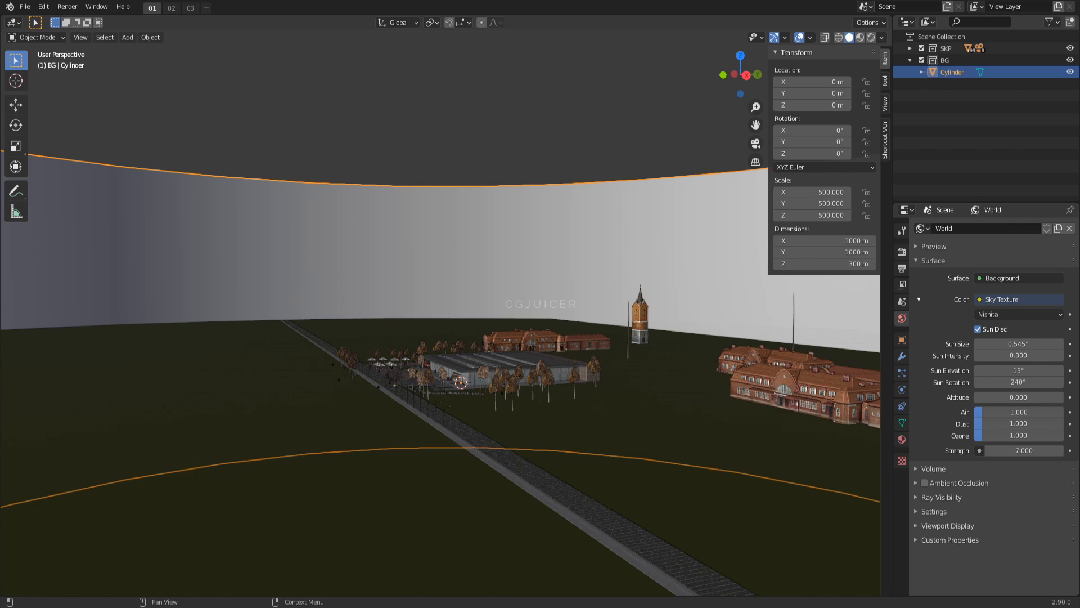
{"action": "middle_click_drag", "start_coordinate": [549, 299], "coordinate": [784, 314]}
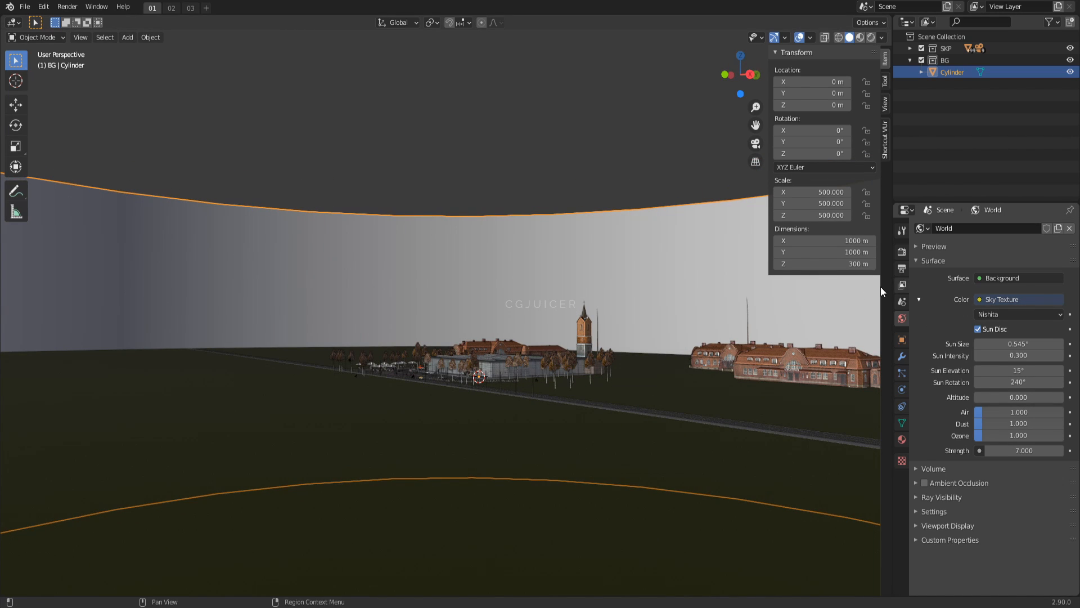
Step: Open workspace 02 and create a new material named BG for the cylinder
{"action": "left_click", "coordinate": [171, 7]}
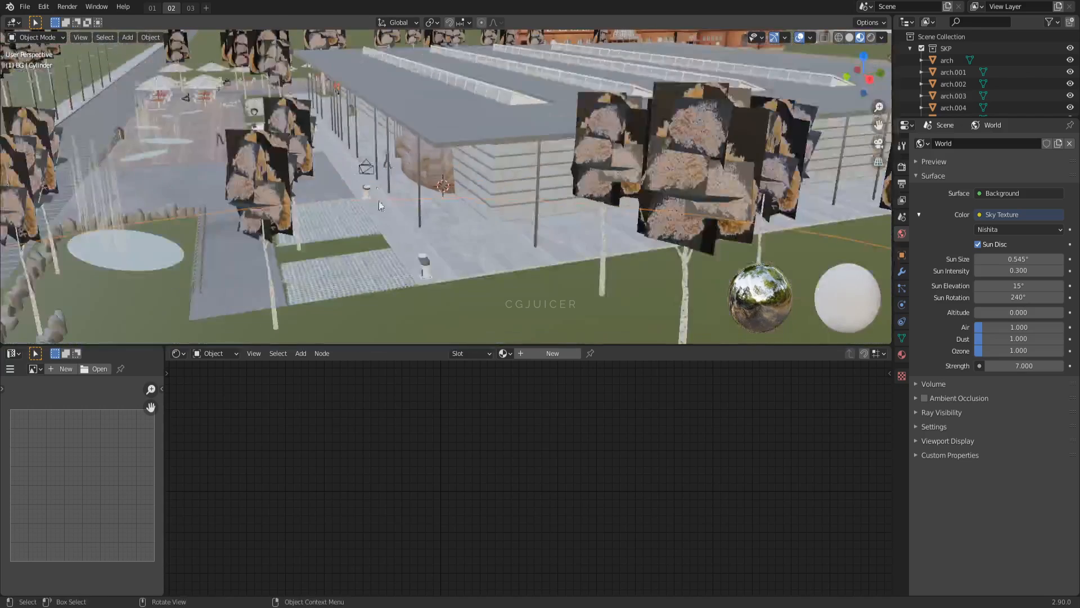
{"action": "scroll", "coordinate": [379, 201], "scroll_direction": "down", "scroll_amount": 6}
{"action": "middle_click_drag", "start_coordinate": [444, 201], "coordinate": [435, 187]}
{"action": "scroll", "coordinate": [439, 194], "scroll_direction": "up", "scroll_amount": 2}
{"action": "left_click", "coordinate": [554, 353]}
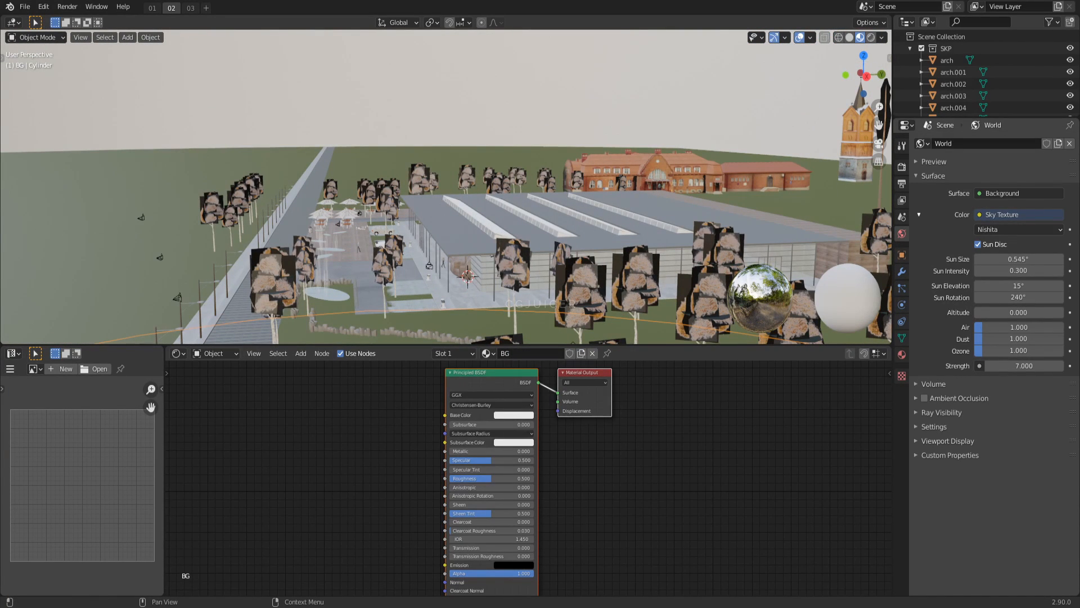
Step: Add the AE26_010_background_color image texture to the BG material and link its Color output to Base Color
{"action": "left_click_drag", "start_coordinate": [360, 409], "coordinate": [360, 409]}
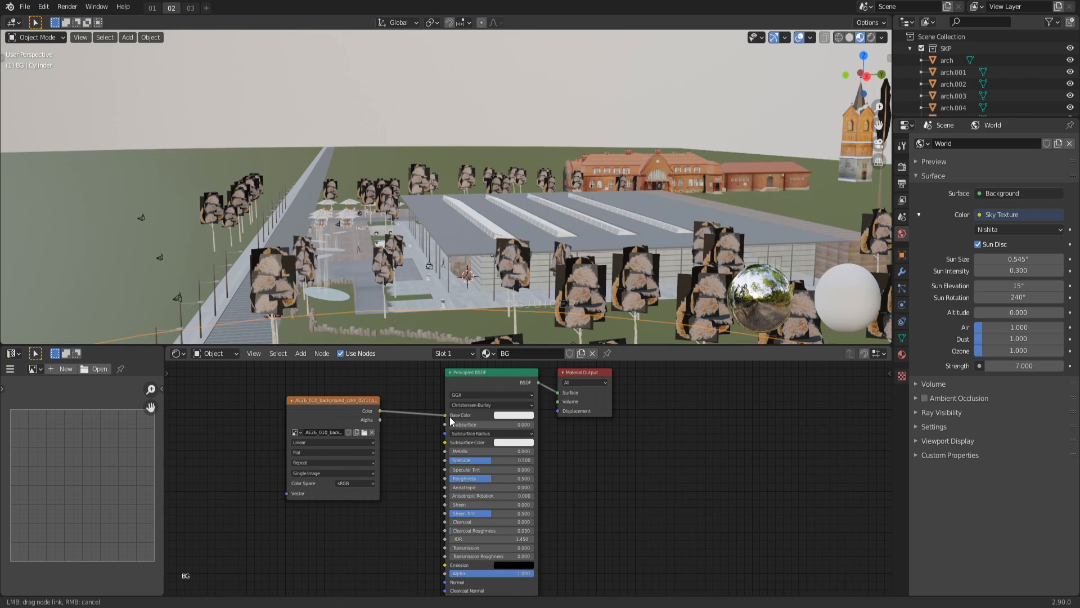
{"action": "left_click_drag", "start_coordinate": [450, 421], "coordinate": [446, 415]}
{"action": "scroll", "coordinate": [563, 168], "scroll_direction": "down", "scroll_amount": 8}
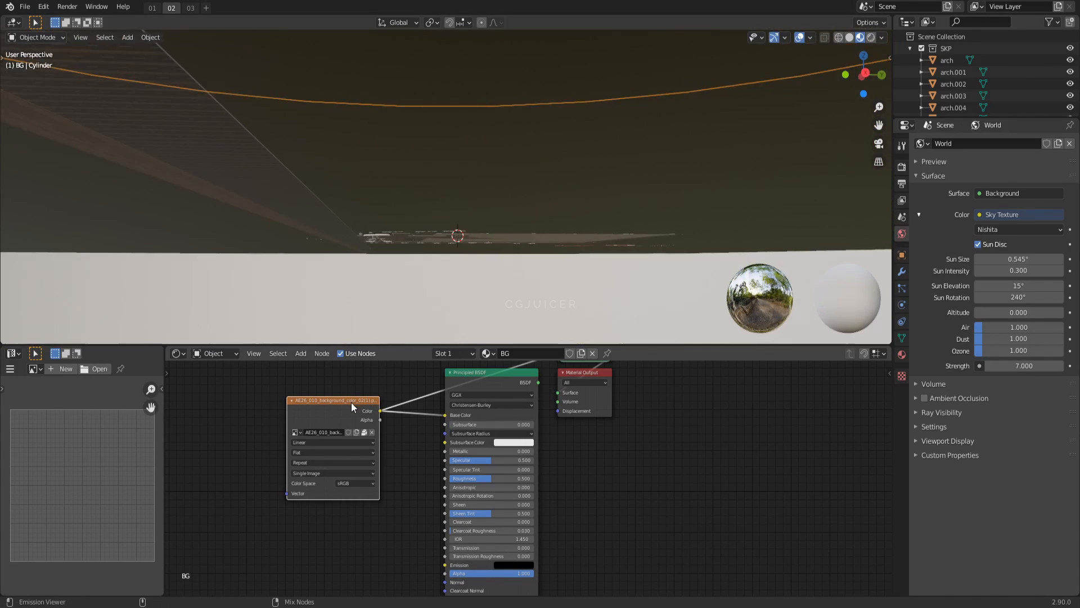
Step: Try to unwrap the cylinder's mesh in Edit Mode
{"action": "key", "text": "Tab"}
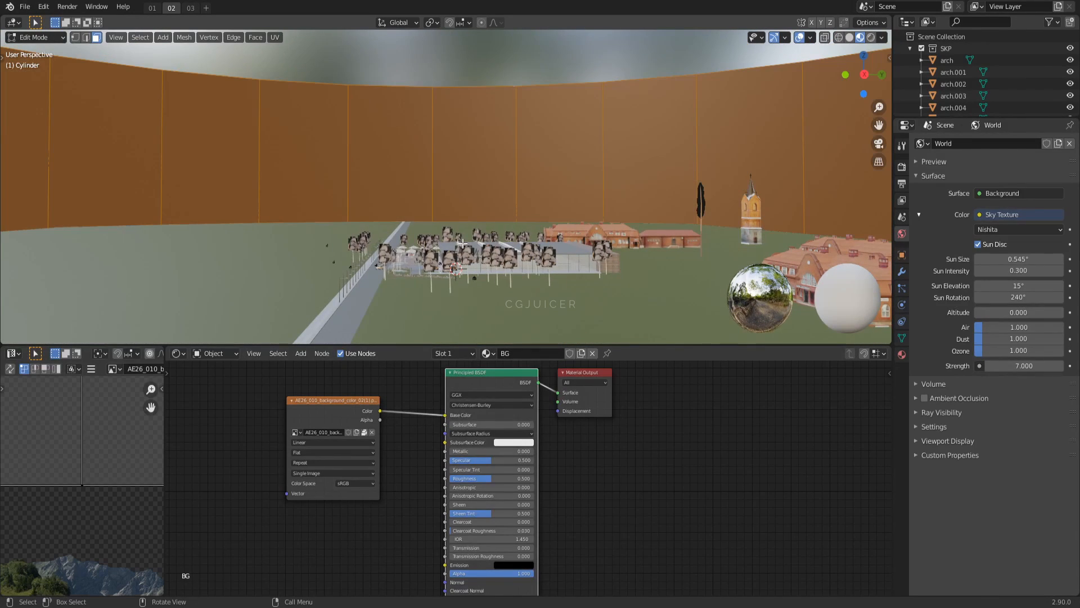
{"action": "key", "text": "u"}
{"action": "left_click", "coordinate": [440, 312]}
Step: Mark the cylinder's top and bottom edge loops as seams
{"action": "middle_click_drag", "start_coordinate": [440, 312], "coordinate": [460, 202]}
{"action": "scroll", "coordinate": [506, 176], "scroll_direction": "down", "scroll_amount": 3}
{"action": "left_click", "coordinate": [509, 174], "text": "shift"}
{"action": "key", "text": "2"}
{"action": "left_click", "coordinate": [527, 176]}
{"action": "left_click", "coordinate": [527, 176], "text": "alt"}
{"action": "key", "text": "n"}
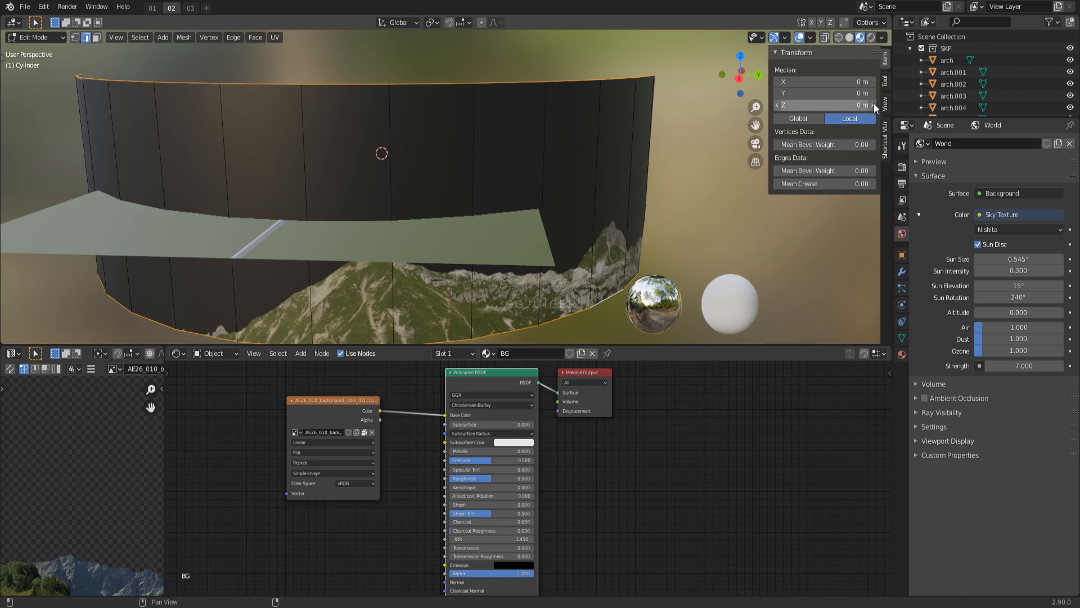
{"action": "key", "text": "n"}
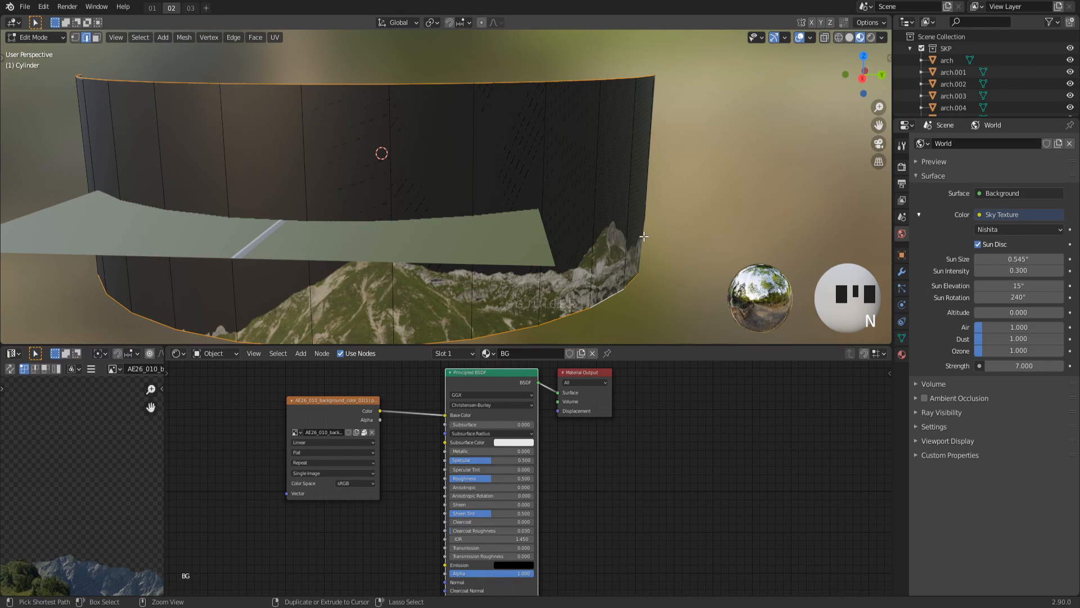
{"action": "key", "text": "ctrl+e"}
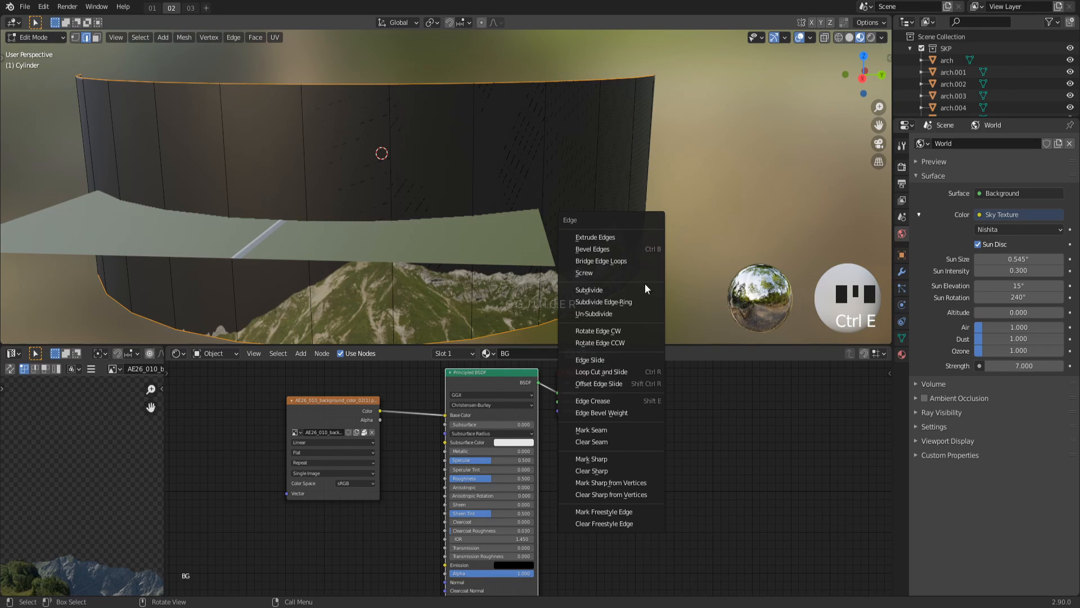
{"action": "left_click", "coordinate": [617, 464]}
{"action": "middle_click_drag", "start_coordinate": [563, 270], "coordinate": [506, 205]}
{"action": "key", "text": "ctrl+e"}
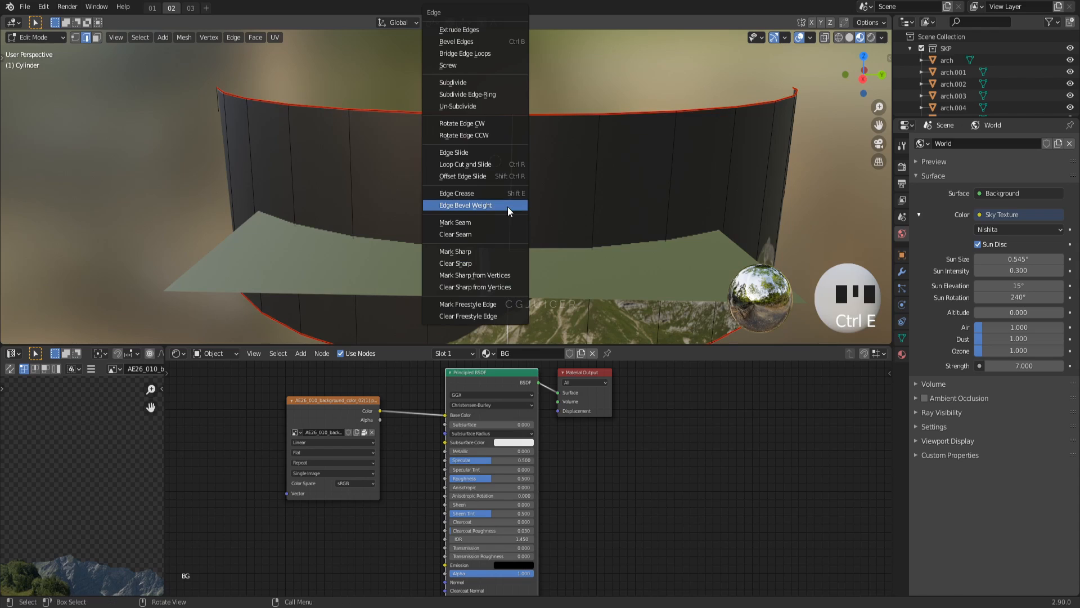
{"action": "left_click", "coordinate": [493, 224]}
{"action": "middle_click_drag", "start_coordinate": [573, 192], "coordinate": [557, 230]}
{"action": "scroll", "coordinate": [569, 205], "scroll_direction": "up", "scroll_amount": 4}
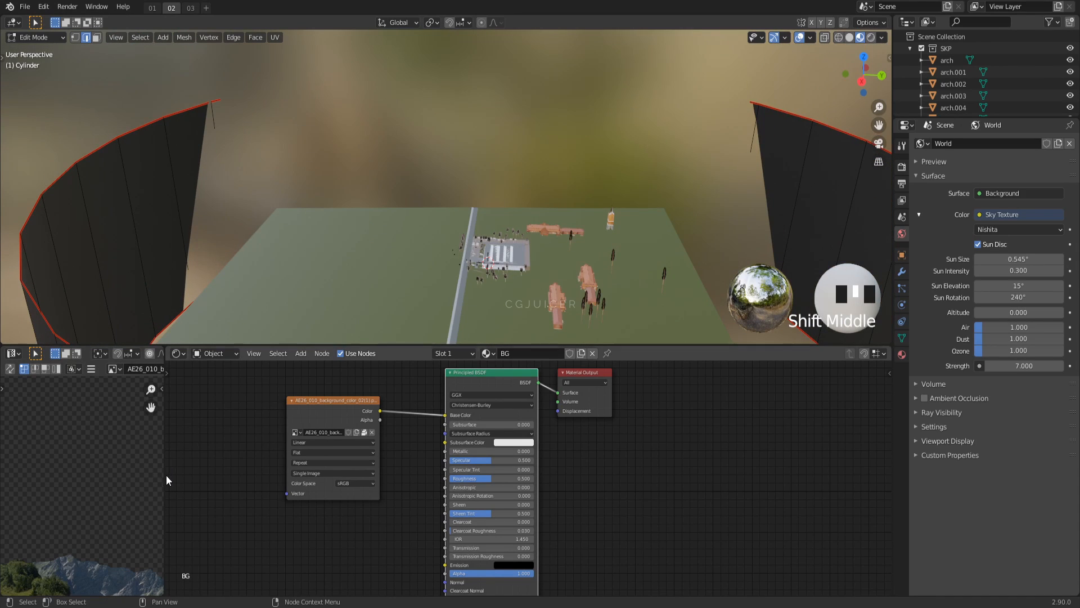
Step: Widen the UV editor and fit the whole background image inside it
{"action": "left_click_drag", "start_coordinate": [166, 475], "coordinate": [374, 472]}
{"action": "scroll", "coordinate": [318, 475], "scroll_direction": "up", "scroll_amount": 1}
{"action": "left_click", "coordinate": [12, 354]}
{"action": "scroll", "coordinate": [186, 483], "scroll_direction": "down", "scroll_amount": 4}
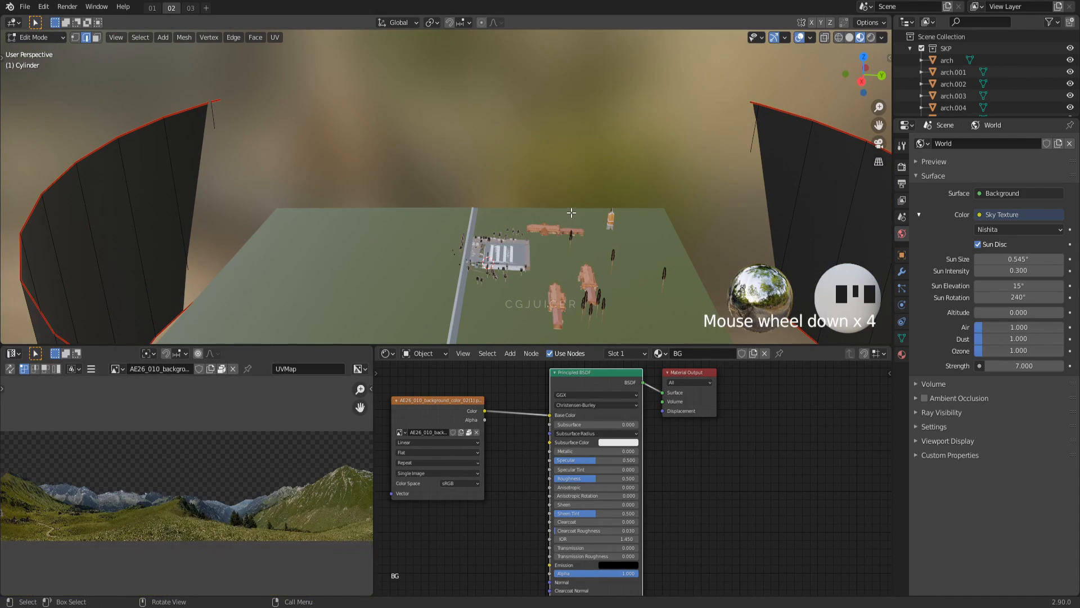
Step: Unwrap the entire cylinder mesh and rotate its UV strip so that it lies horizontally
{"action": "key", "text": "Tab"}
{"action": "key", "text": "a"}
{"action": "left_click", "coordinate": [164, 167]}
{"action": "key", "text": "Tab"}
{"action": "key", "text": "a"}
{"action": "scroll", "coordinate": [208, 470], "scroll_direction": "down", "scroll_amount": 3}
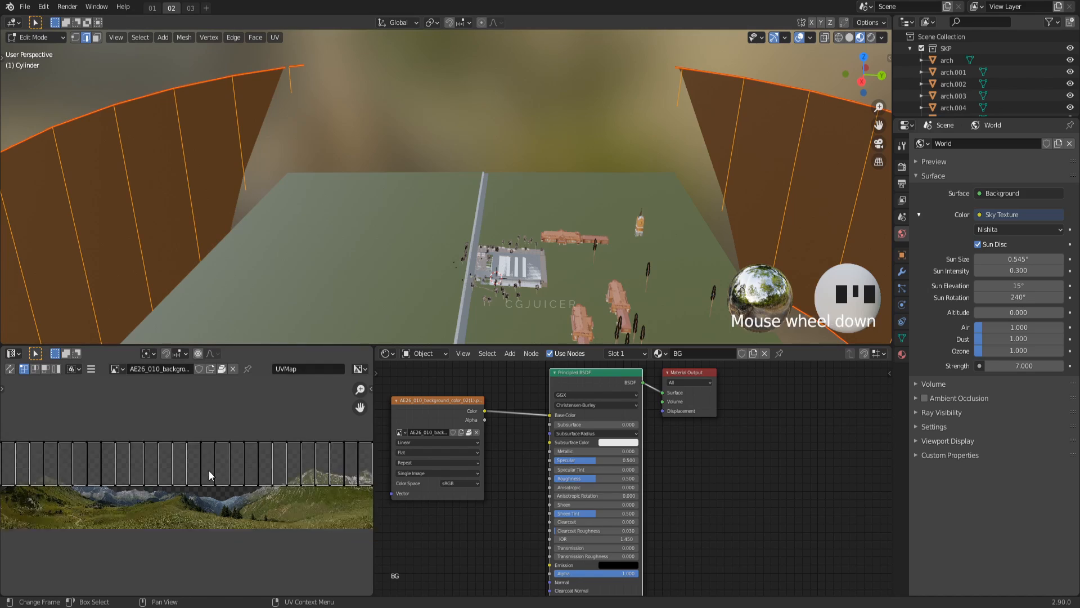
{"action": "key", "text": "u"}
{"action": "key", "text": "a"}
{"action": "key", "text": "r"}
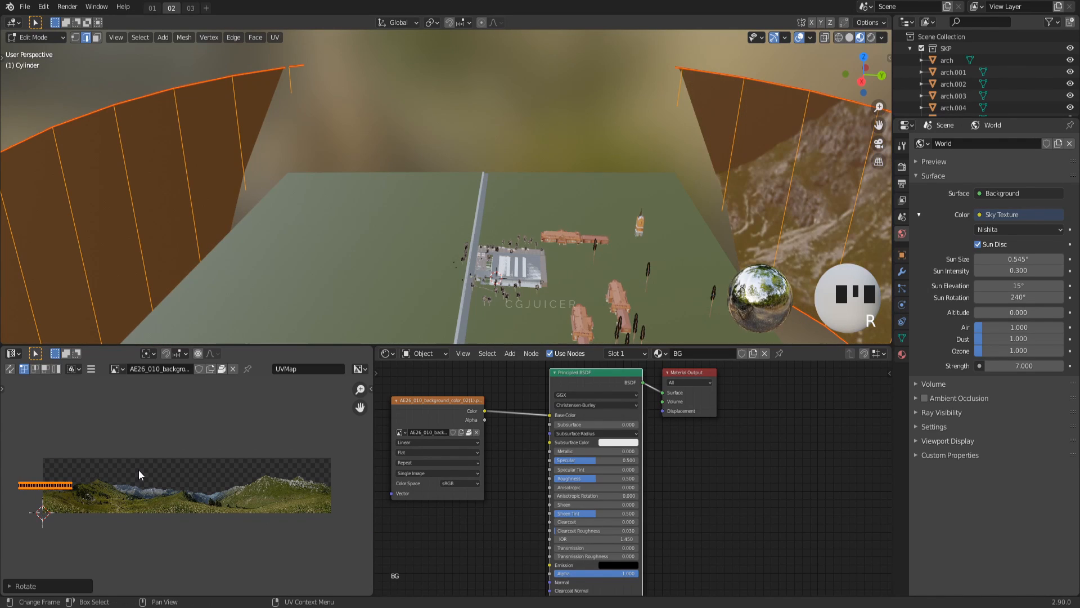
{"action": "left_click", "coordinate": [112, 490]}
Step: Move the UV strip over the mountain image and scale it up to span almost the full image width
{"action": "key", "text": "g"}
{"action": "left_click", "coordinate": [246, 496]}
{"action": "key", "text": "s"}
{"action": "left_click", "coordinate": [324, 440]}
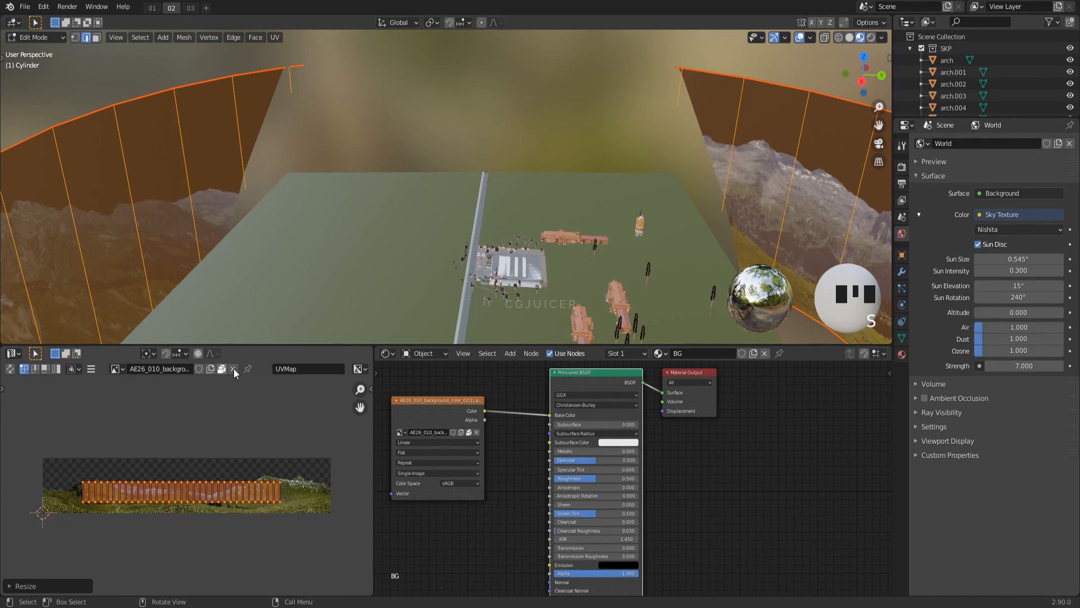
{"action": "left_click", "coordinate": [92, 369]}
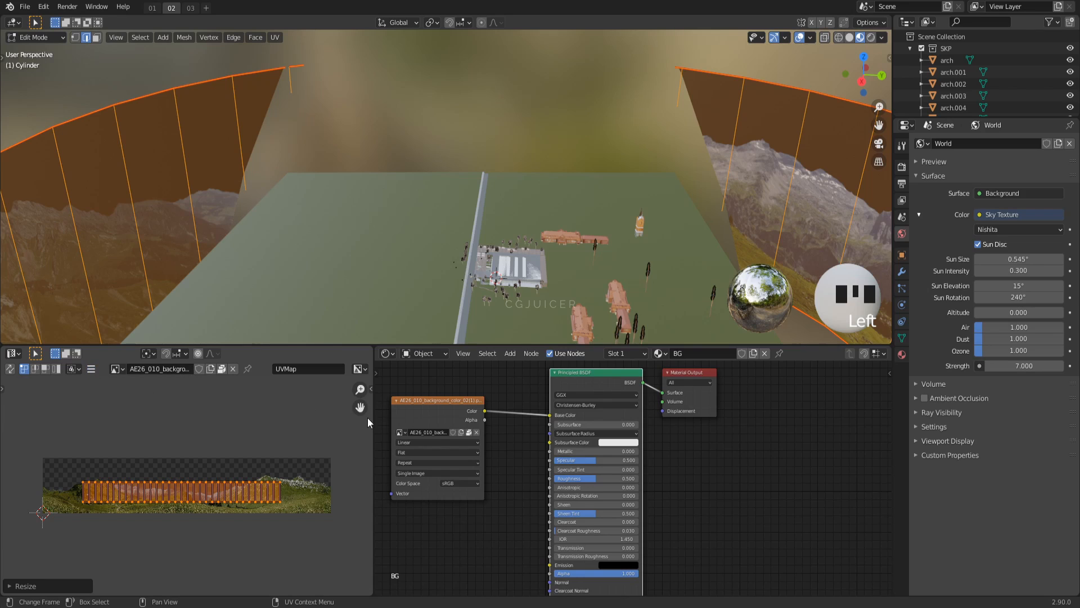
{"action": "left_click_drag", "start_coordinate": [368, 421], "coordinate": [303, 419]}
{"action": "key", "text": "s"}
{"action": "left_click", "coordinate": [191, 410]}
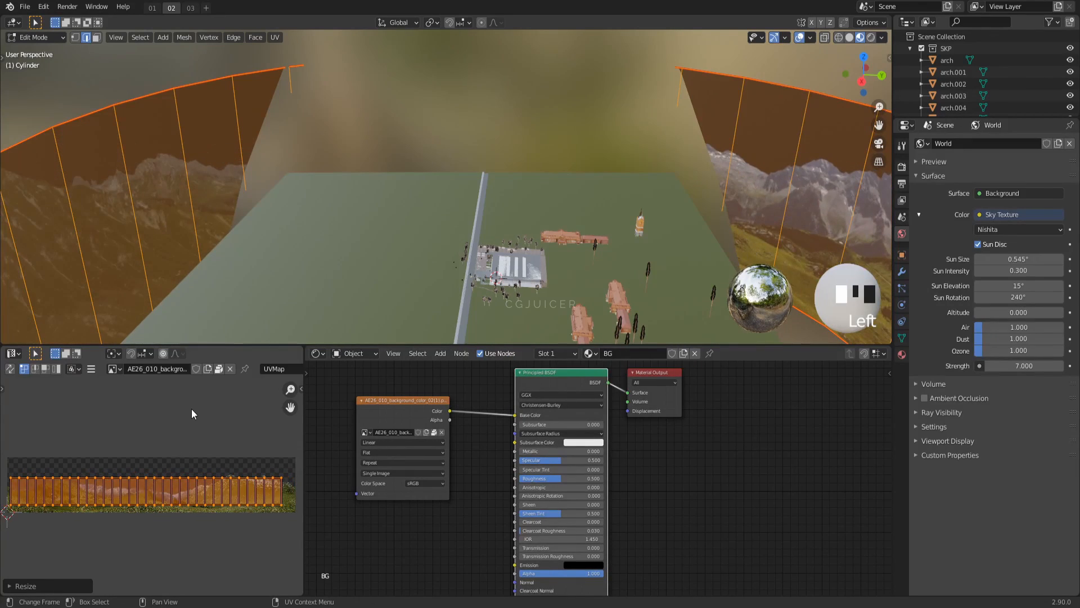
{"action": "key", "text": "Tab"}
{"action": "middle_click_drag", "start_coordinate": [191, 414], "coordinate": [212, 434]}
{"action": "key", "text": "Tab"}
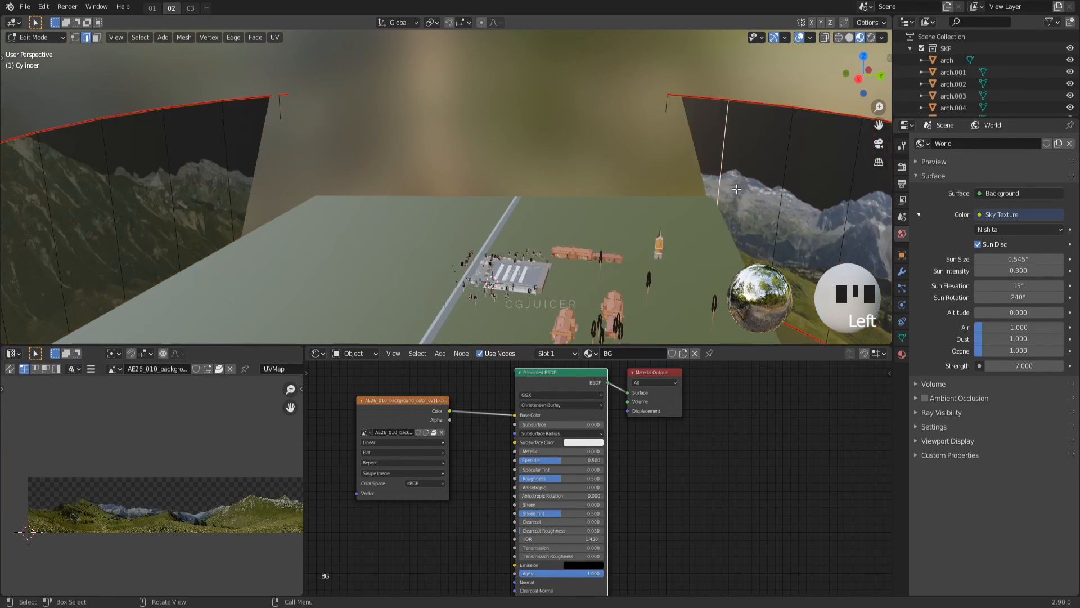
{"action": "key", "text": "Tab"}
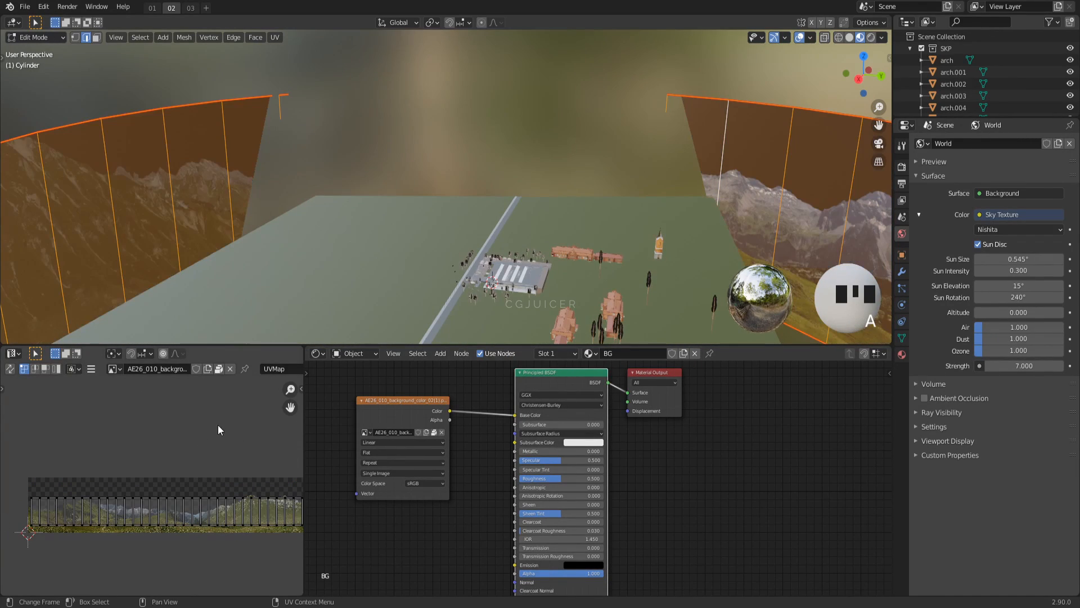
{"action": "scroll", "coordinate": [218, 371], "scroll_direction": "down", "scroll_amount": 6}
{"action": "scroll", "coordinate": [218, 370], "scroll_direction": "up", "scroll_amount": 12}
{"action": "left_click", "coordinate": [13, 353]}
{"action": "left_click", "coordinate": [91, 369]}
{"action": "mouse_move", "coordinate": [170, 416]}
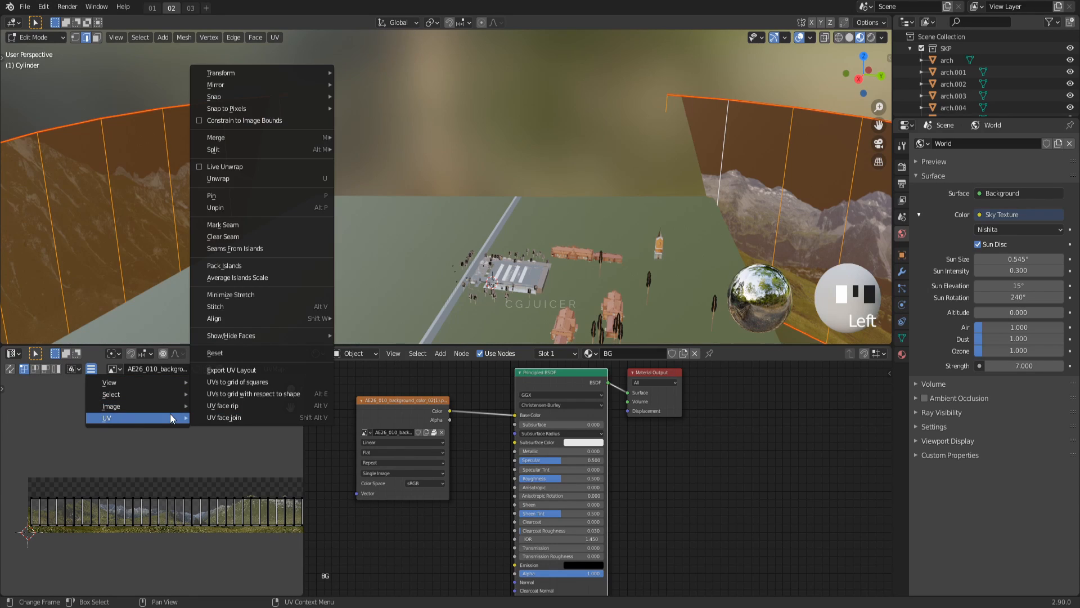
{"action": "left_click", "coordinate": [235, 221]}
{"action": "scroll", "coordinate": [91, 479], "scroll_direction": "down", "scroll_amount": 2}
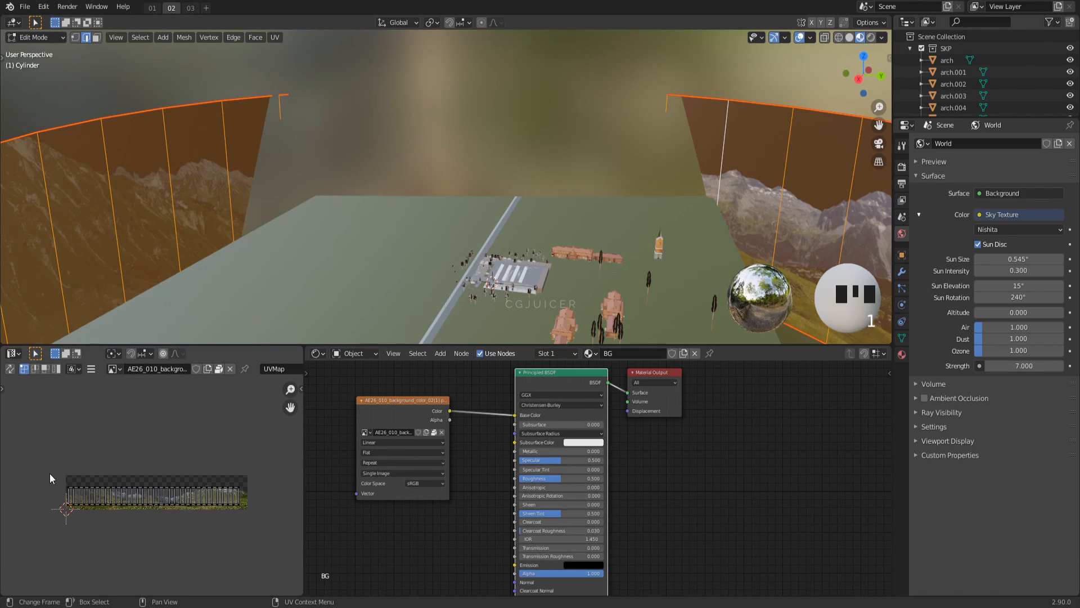
Step: Move the UV strip's top and bottom rows and its two ends onto the background image's borders, ending in Object Mode
{"action": "left_click_drag", "start_coordinate": [49, 474], "coordinate": [274, 495]}
{"action": "key", "text": "g"}
{"action": "key", "text": "y"}
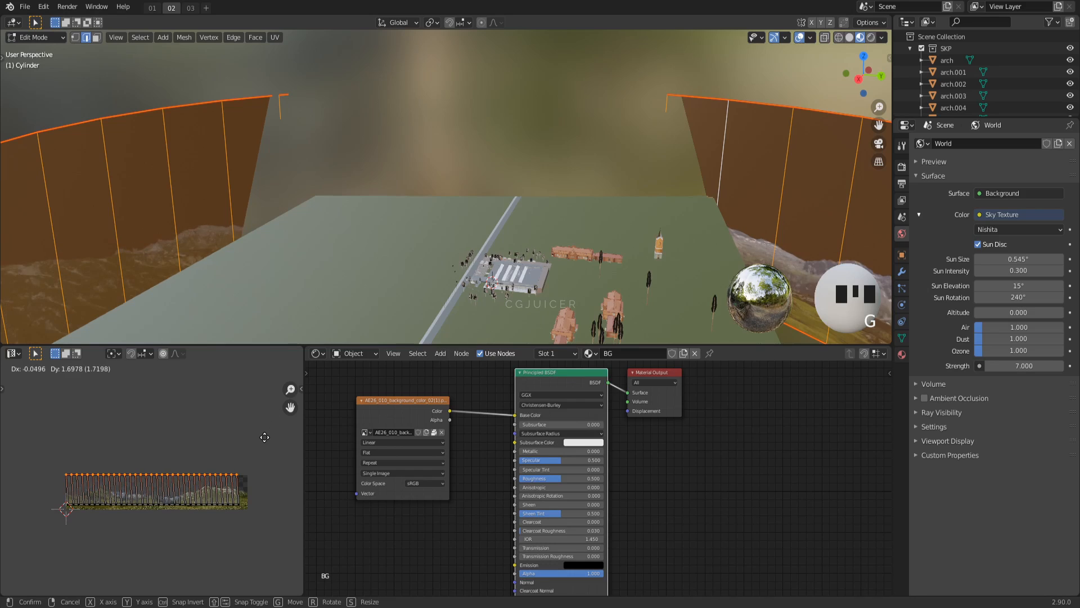
{"action": "left_click", "coordinate": [104, 503]}
{"action": "left_click_drag", "start_coordinate": [43, 493], "coordinate": [278, 557]}
{"action": "key", "text": "g"}
{"action": "left_click", "coordinate": [256, 570]}
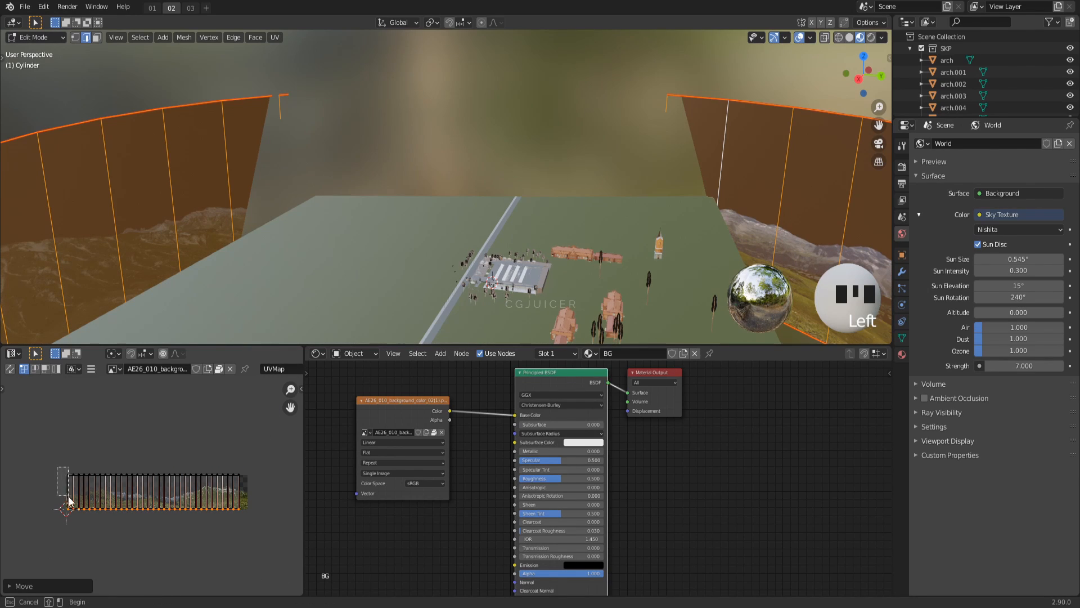
{"action": "key", "text": "g"}
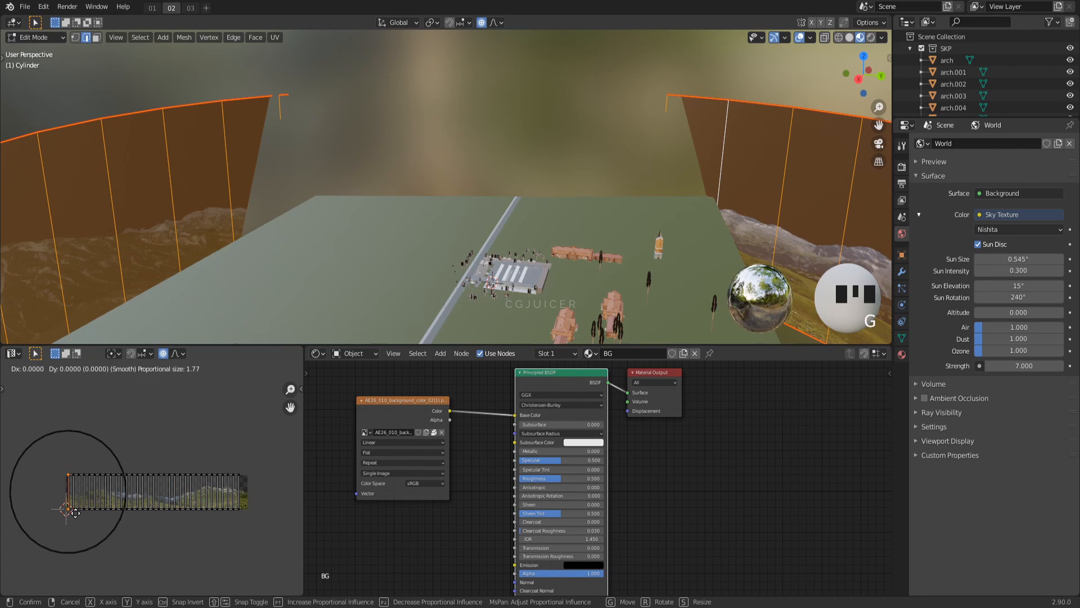
{"action": "left_click", "coordinate": [228, 465]}
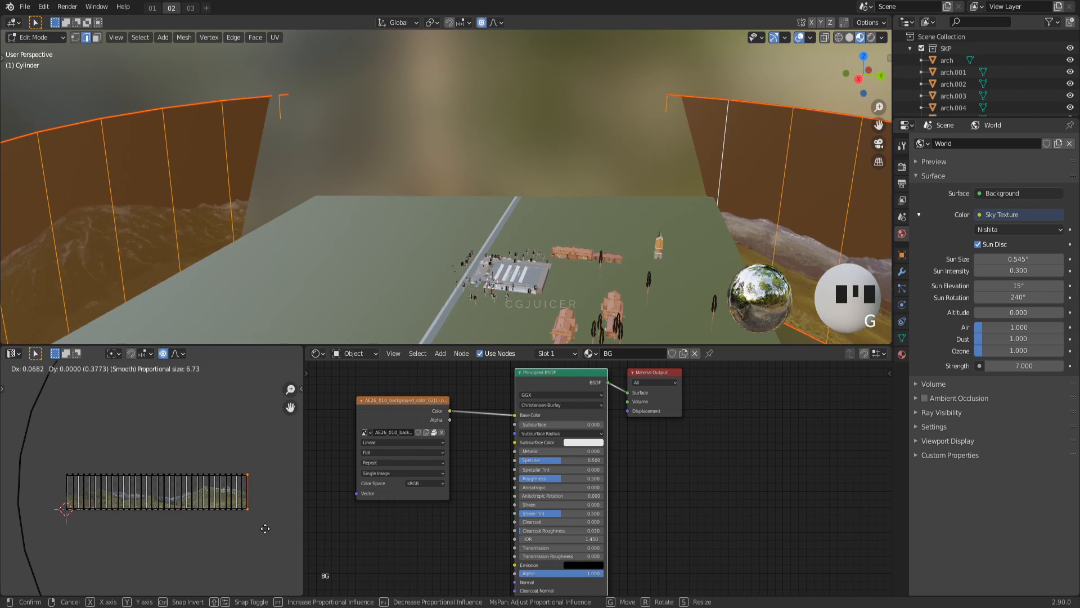
{"action": "key", "text": "Tab"}
Step: Raise the background cylinder and rotate it about the global Z axis to place the mountains behind the buildings
{"action": "scroll", "coordinate": [645, 213], "scroll_direction": "down", "scroll_amount": 3}
{"action": "scroll", "coordinate": [574, 213], "scroll_direction": "up", "scroll_amount": 5}
{"action": "middle_click_drag", "start_coordinate": [574, 214], "coordinate": [516, 252]}
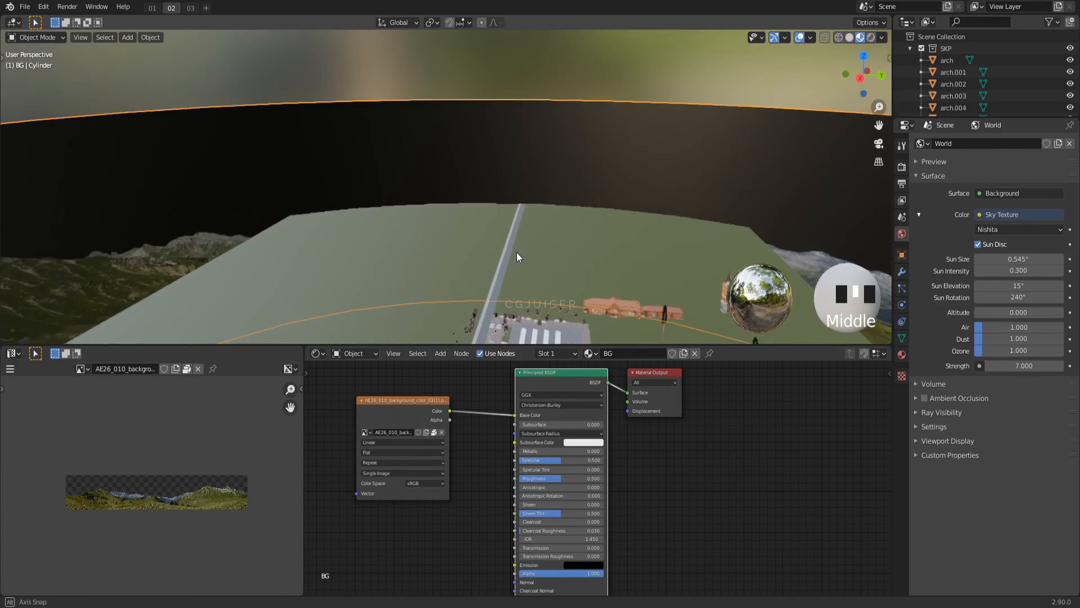
{"action": "key", "text": "g"}
{"action": "left_click", "coordinate": [523, 75]}
{"action": "key", "text": "r"}
{"action": "key", "text": "z"}
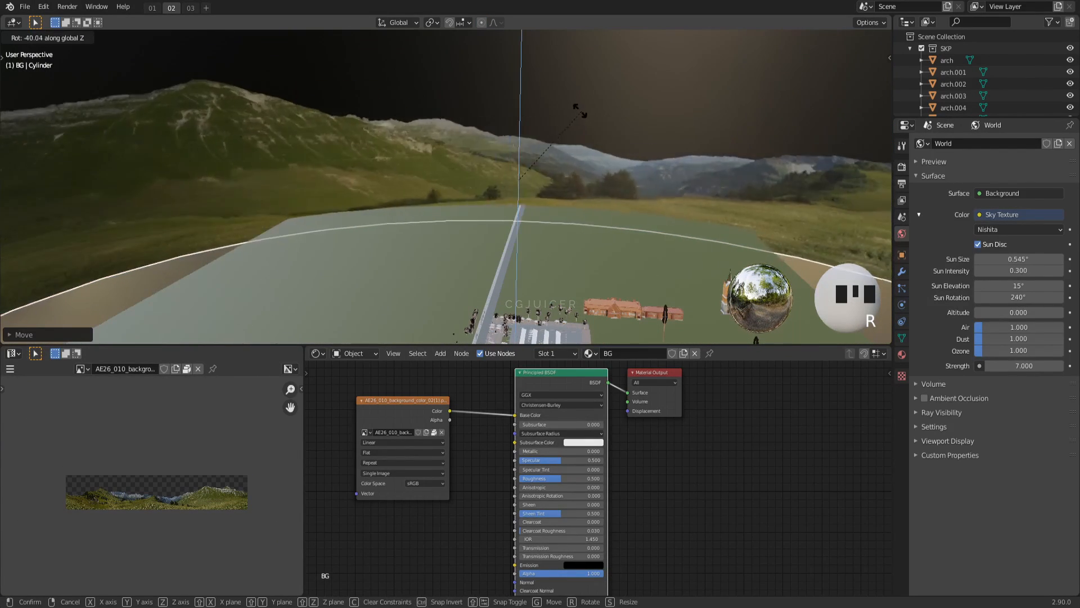
{"action": "left_click", "coordinate": [532, 102]}
Step: Lower the background cylinder along the global Z axis to match the landscape's horizon with the ground
{"action": "key", "text": "g"}
{"action": "key", "text": "z"}
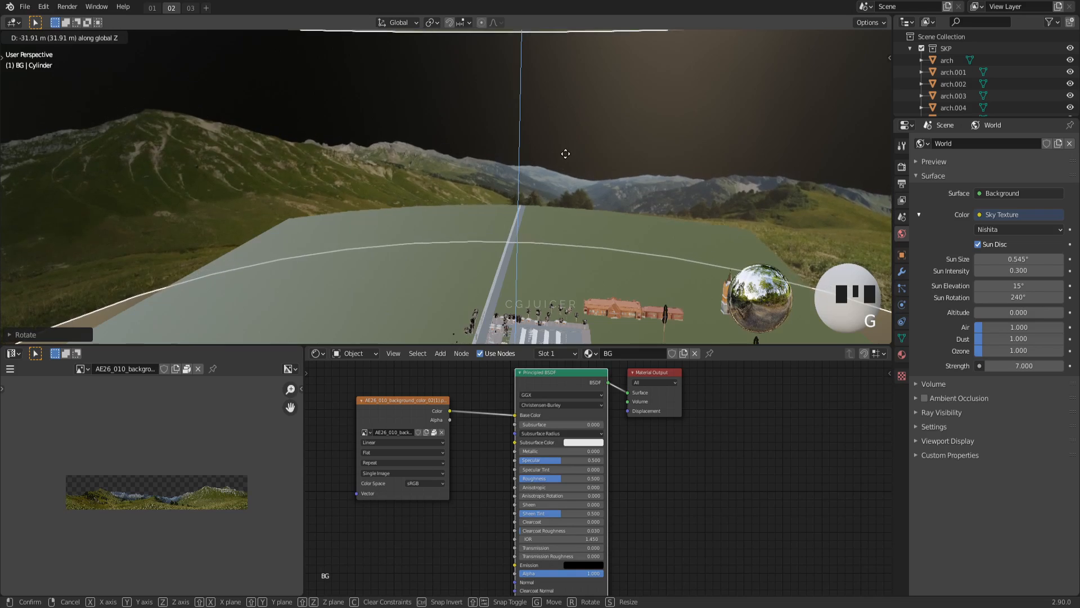
{"action": "left_click", "coordinate": [559, 262]}
{"action": "middle_click_drag", "start_coordinate": [545, 77], "coordinate": [519, 150]}
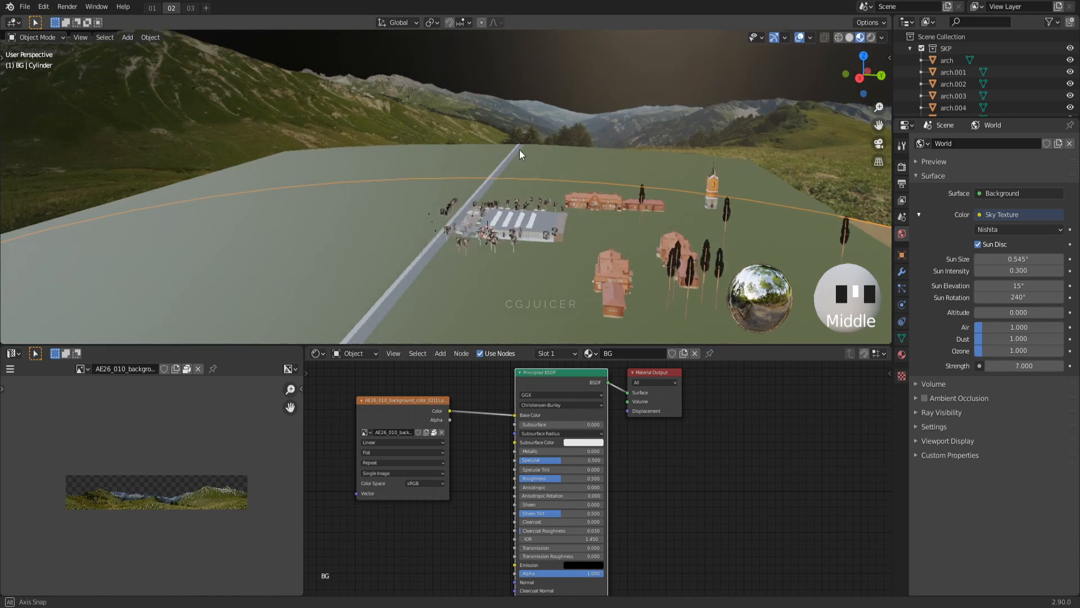
Step: View the scene through the camera in Rendered shading
{"action": "scroll", "coordinate": [461, 261], "scroll_direction": "up", "scroll_amount": 3}
{"action": "middle_click_drag", "start_coordinate": [460, 262], "coordinate": [546, 264]}
{"action": "key", "text": "KP_0"}
{"action": "key", "text": "z"}
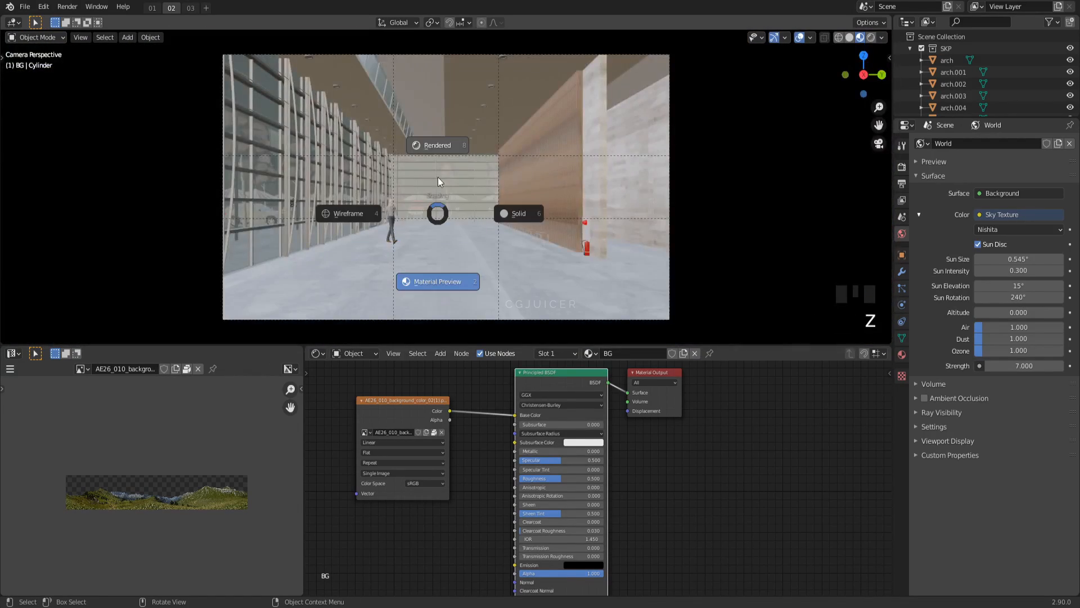
{"action": "left_click", "coordinate": [438, 169]}
Step: Select the Scene 2 camera and set its Clip End to 10000 m
{"action": "left_click", "coordinate": [671, 181]}
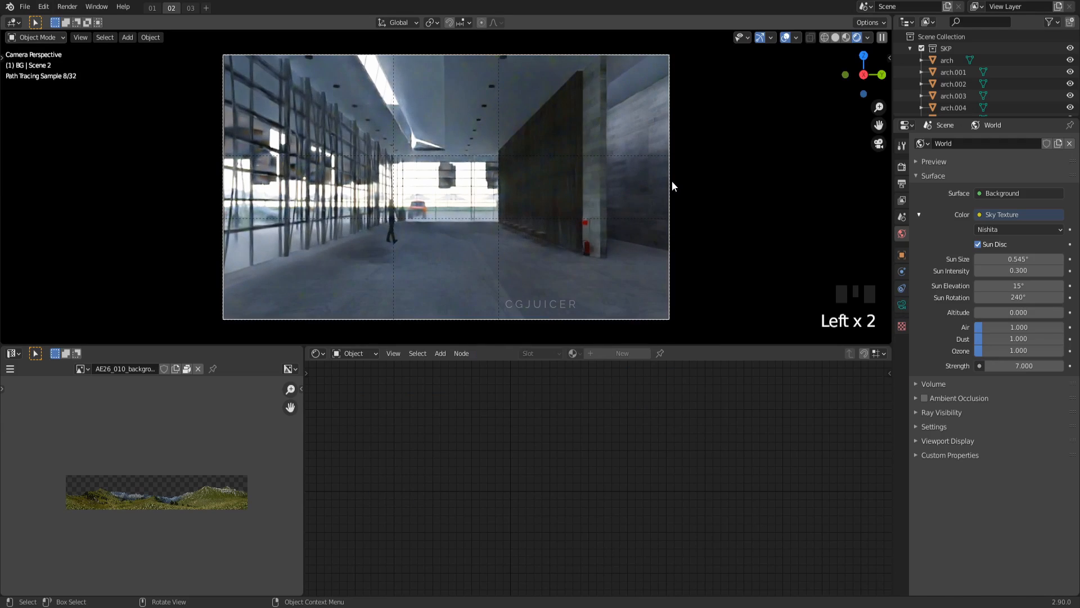
{"action": "left_click", "coordinate": [901, 307]}
{"action": "type", "text": "0000"}
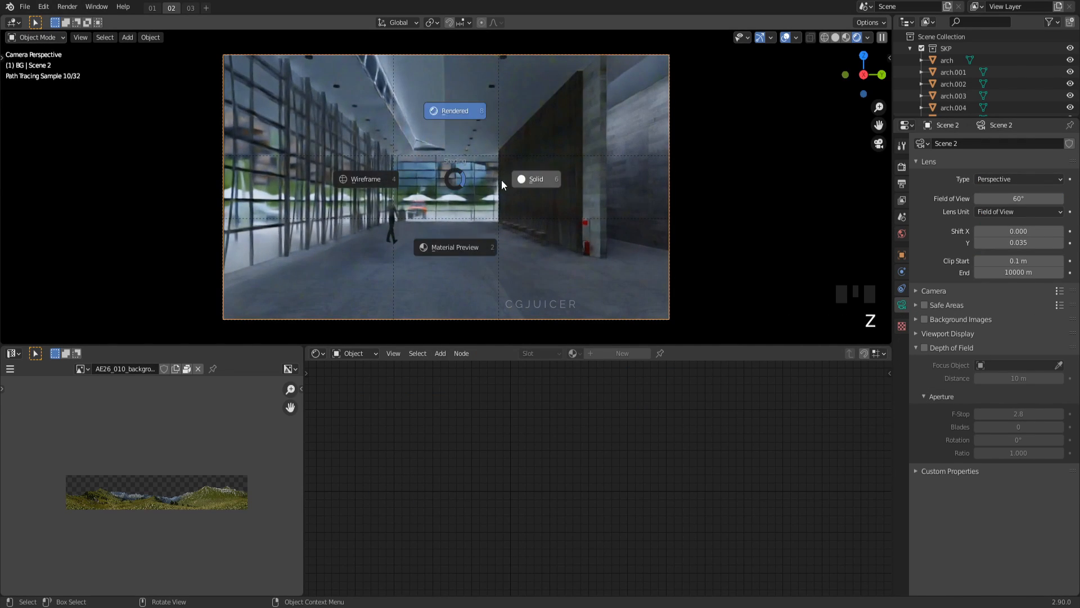
Step: Lower the background cylinder about 20 m along the global Z axis
{"action": "scroll", "coordinate": [484, 175], "scroll_direction": "down", "scroll_amount": 9}
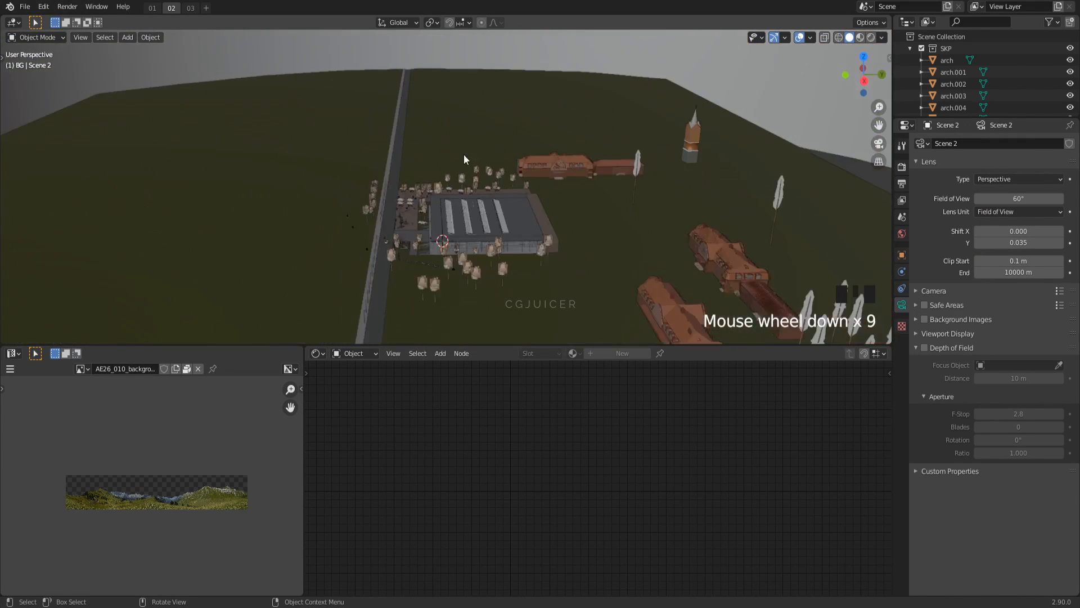
{"action": "mouse_move", "coordinate": [463, 154]}
{"action": "middle_mouse_down"}
{"action": "mouse_move", "coordinate": [492, 224]}
{"action": "mouse_move", "coordinate": [516, 183]}
{"action": "middle_mouse_up"}
{"action": "left_click", "coordinate": [515, 183]}
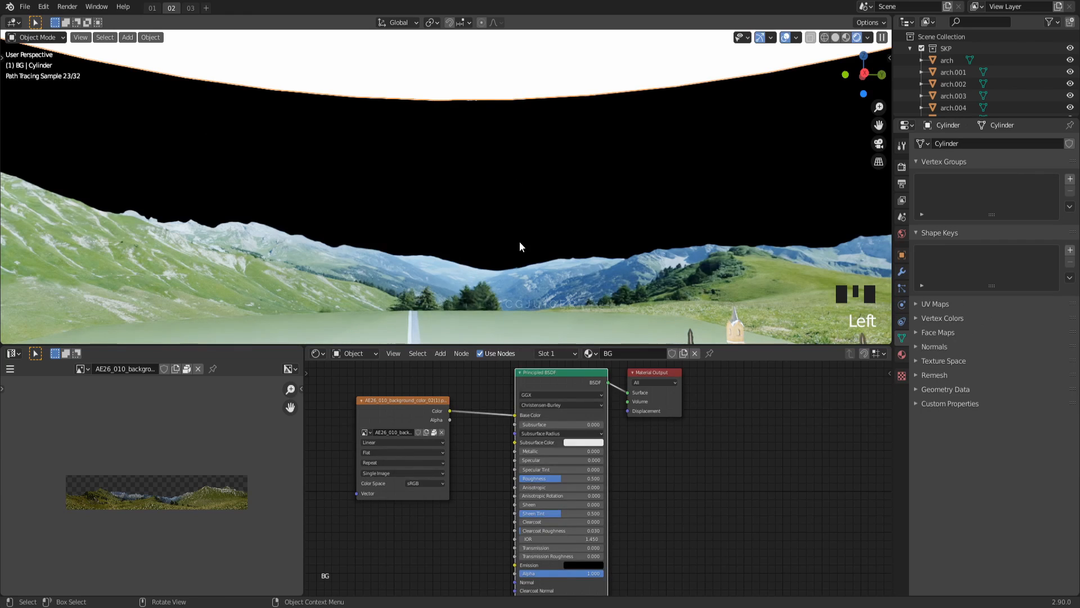
{"action": "key", "text": "g"}
{"action": "key", "text": "z"}
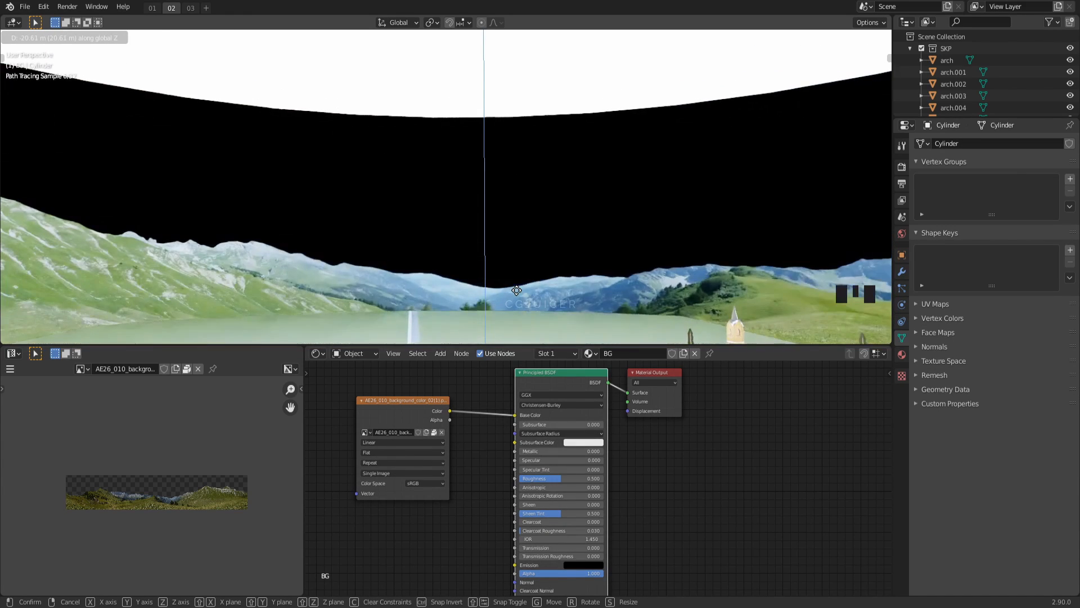
{"action": "left_click", "coordinate": [516, 291]}
Step: View the scene through the camera in Material Preview shading
{"action": "key", "text": "KP_0"}
{"action": "key", "text": "z"}
{"action": "left_click", "coordinate": [659, 202]}
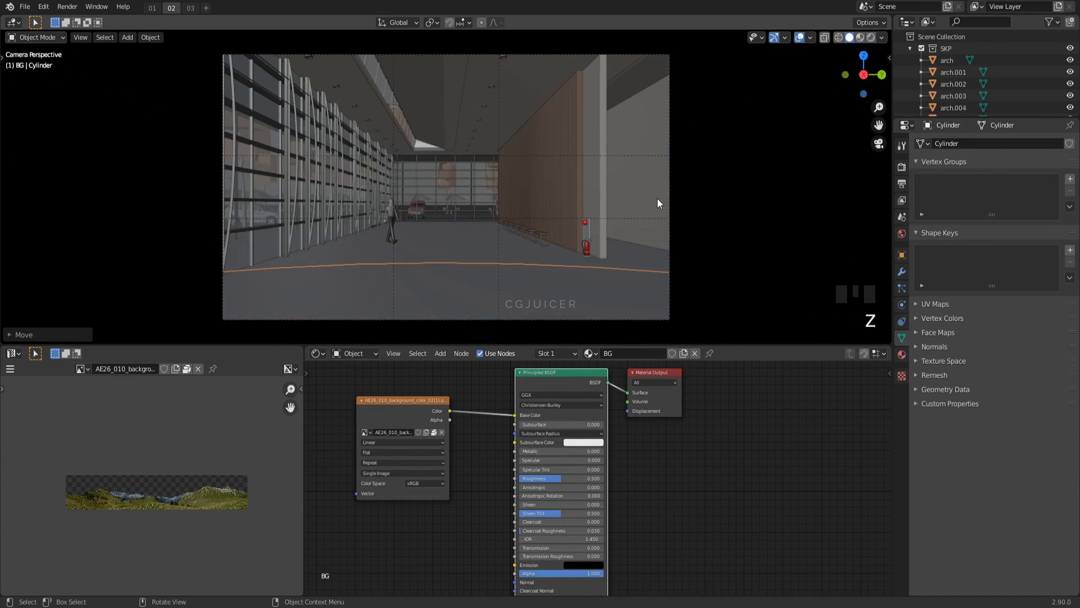
{"action": "left_click", "coordinate": [860, 37]}
{"action": "key", "text": "r"}
{"action": "scroll", "coordinate": [563, 146], "scroll_direction": "down", "scroll_amount": 9}
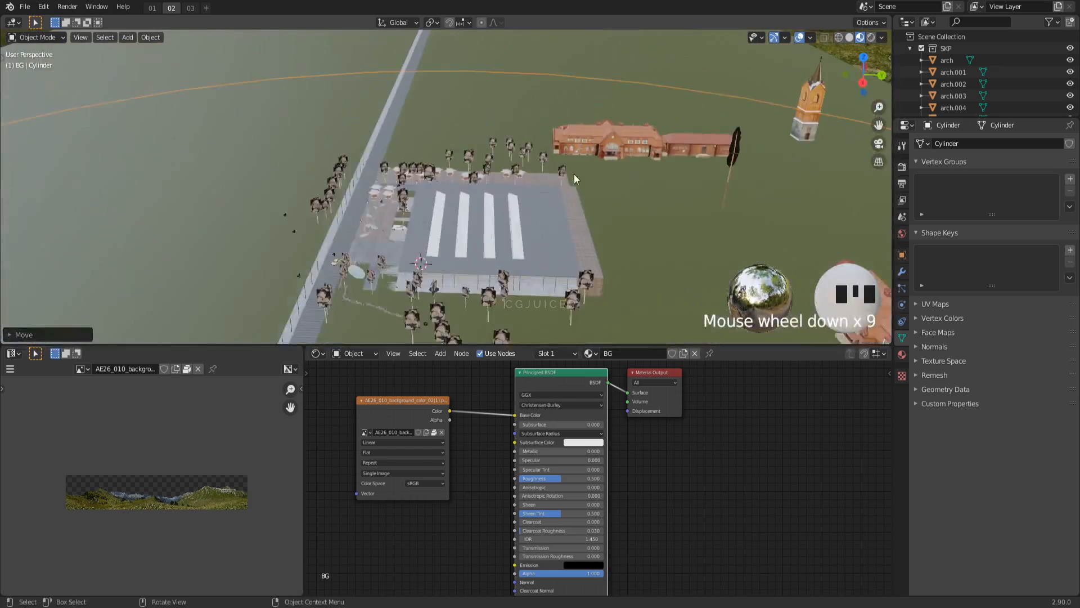
{"action": "key", "text": "z"}
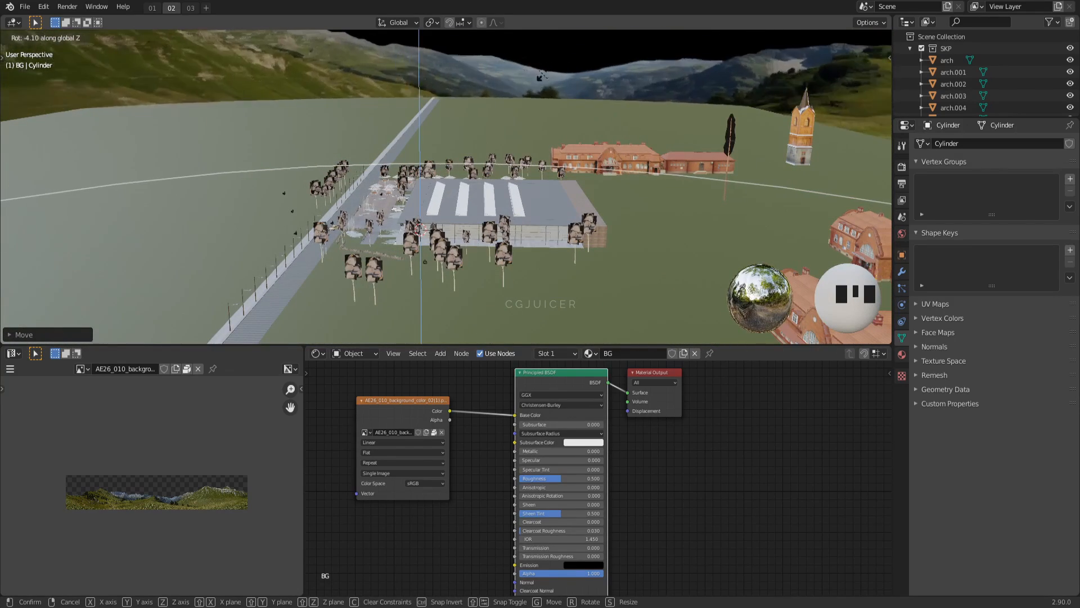
{"action": "right_click", "coordinate": [524, 90]}
Step: Rotate the background cylinder about 14 degrees around the global Z axis
{"action": "scroll", "coordinate": [524, 90], "scroll_direction": "down", "scroll_amount": 1}
{"action": "scroll", "coordinate": [535, 224], "scroll_direction": "up", "scroll_amount": 2}
{"action": "key", "text": "r"}
{"action": "key", "text": "z"}
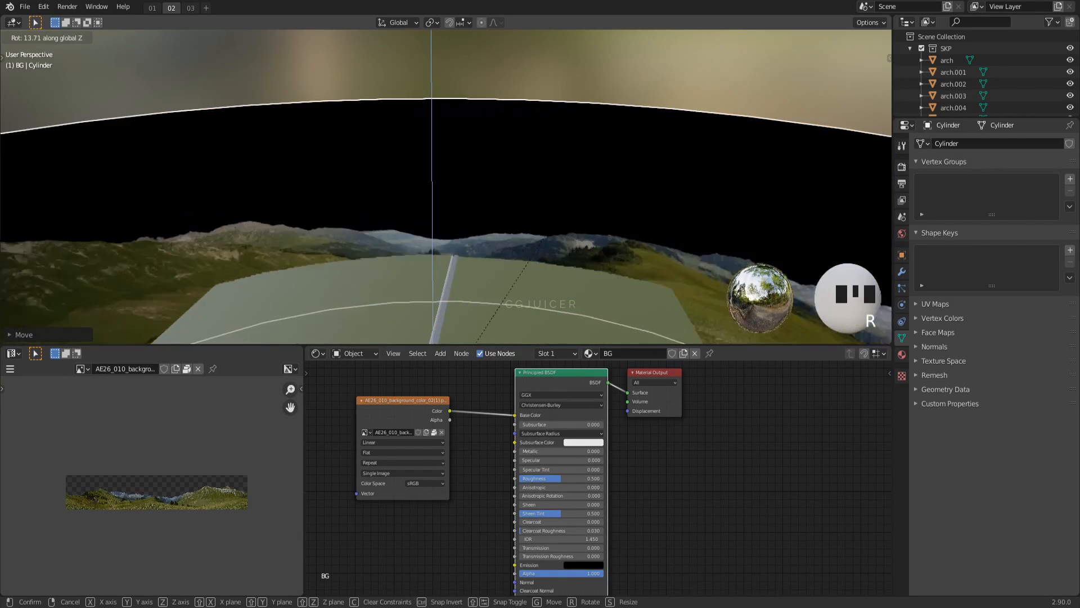
{"action": "left_click", "coordinate": [600, 162]}
Step: Rotate the background cylinder about another 7.5 degrees around global Z and show the camera view in Rendered shading
{"action": "key", "text": "KP_0"}
{"action": "key", "text": "r"}
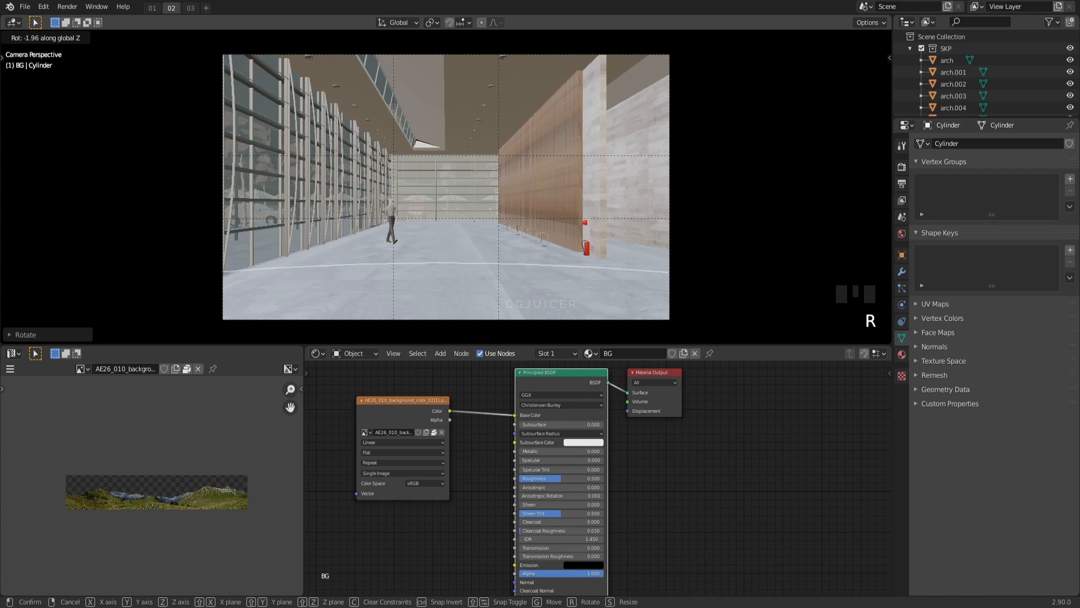
{"action": "scroll", "coordinate": [620, 113], "scroll_direction": "down", "scroll_amount": 5}
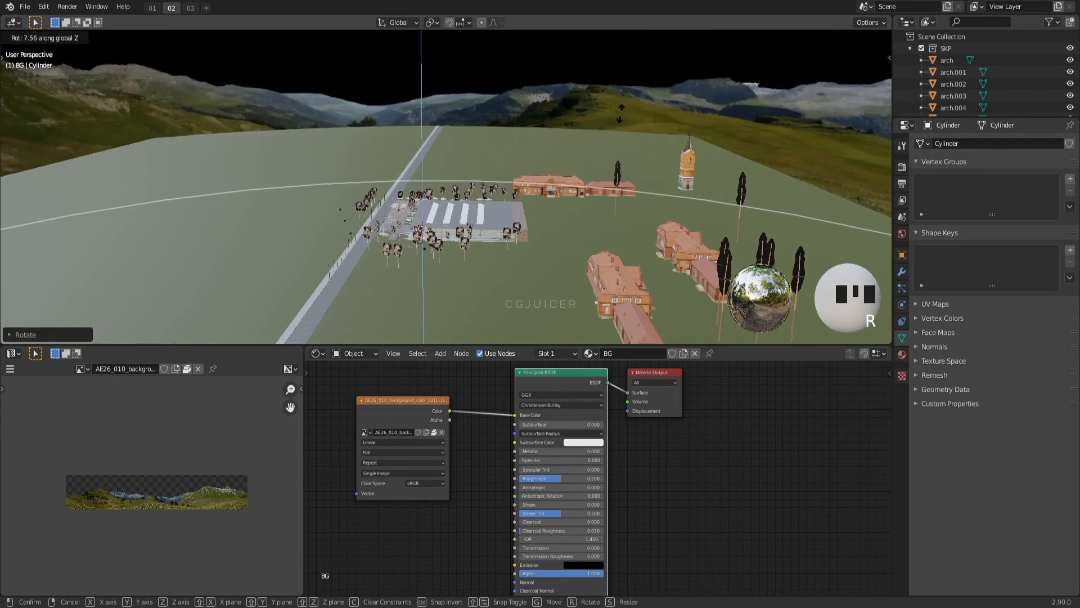
{"action": "left_click", "coordinate": [620, 113]}
{"action": "key", "text": "KP_0"}
{"action": "key", "text": "z"}
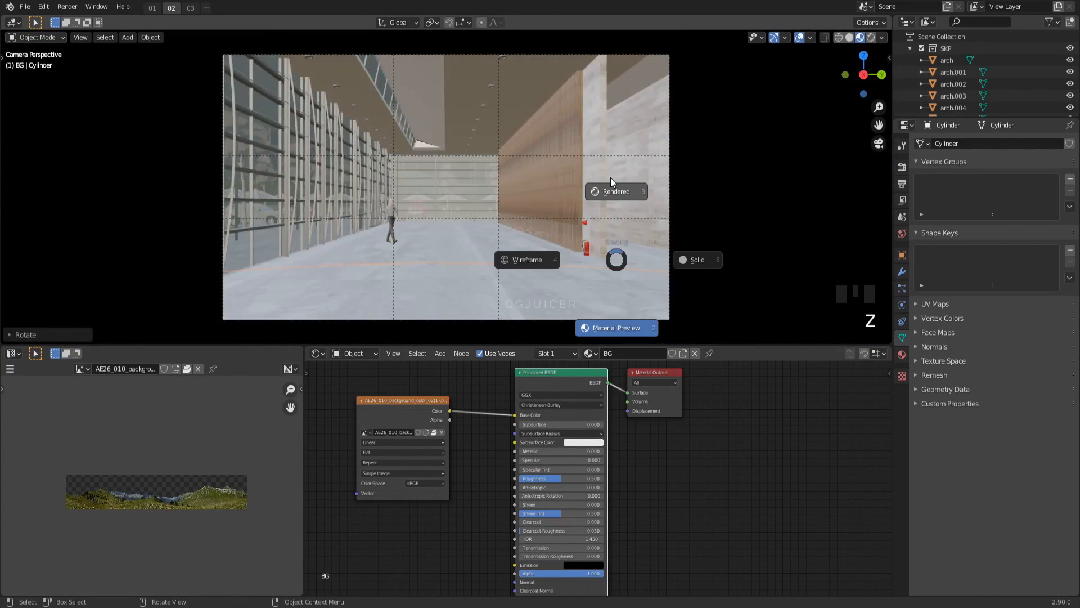
{"action": "left_click", "coordinate": [614, 179]}
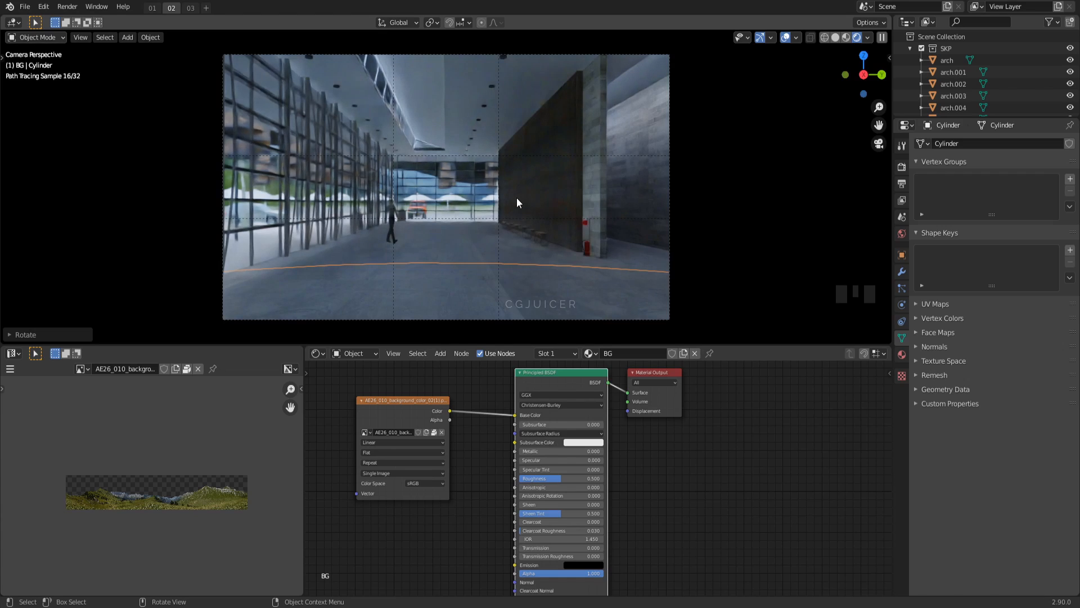
Step: Connect the BG material's image Alpha output to the Principled BSDF Alpha input and check the rendered camera view
{"action": "key", "text": "z"}
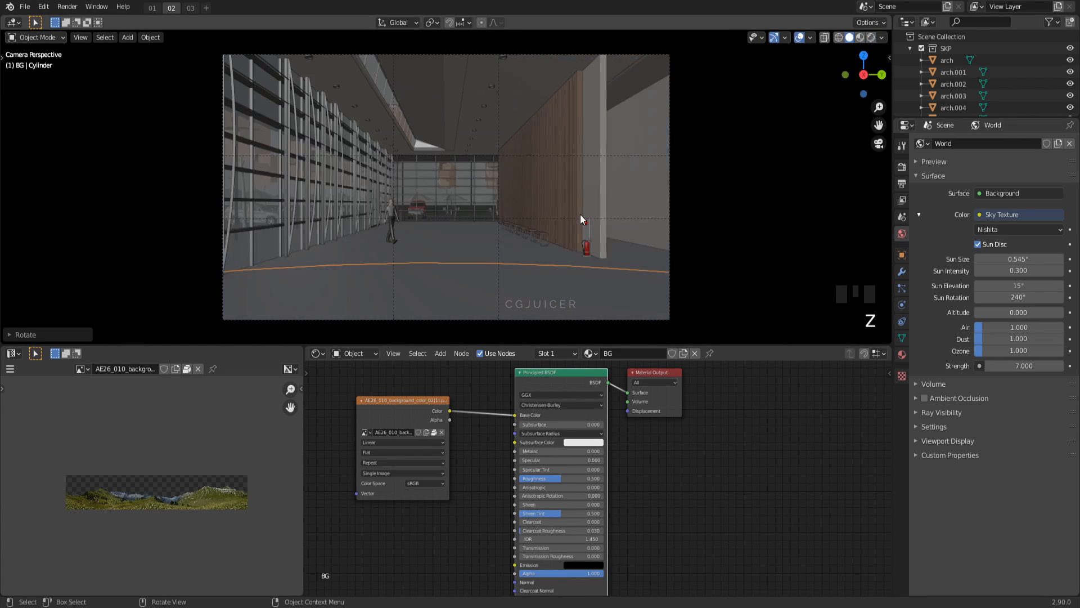
{"action": "scroll", "coordinate": [487, 212], "scroll_direction": "down", "scroll_amount": 5}
{"action": "middle_click_drag", "start_coordinate": [487, 212], "coordinate": [465, 264]}
{"action": "middle_click_drag", "start_coordinate": [451, 421], "coordinate": [487, 397]}
{"action": "mouse_move", "coordinate": [486, 396]}
{"action": "left_mouse_down"}
{"action": "mouse_move", "coordinate": [535, 563]}
{"action": "mouse_move", "coordinate": [550, 549]}
{"action": "left_mouse_up"}
{"action": "key", "text": "KP_0"}
{"action": "key", "text": "z"}
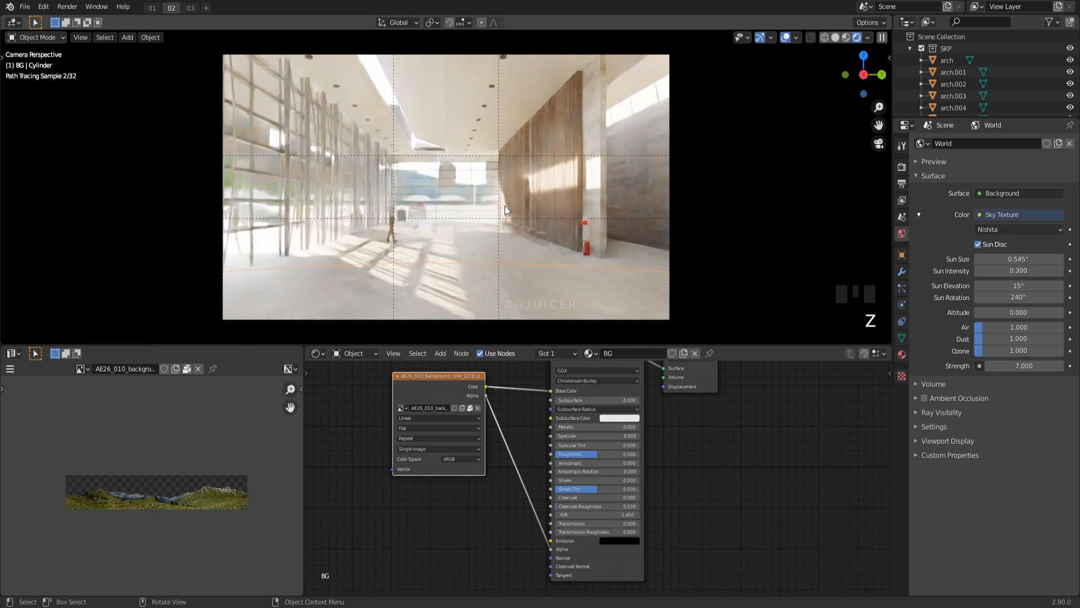
{"action": "key", "text": "z"}
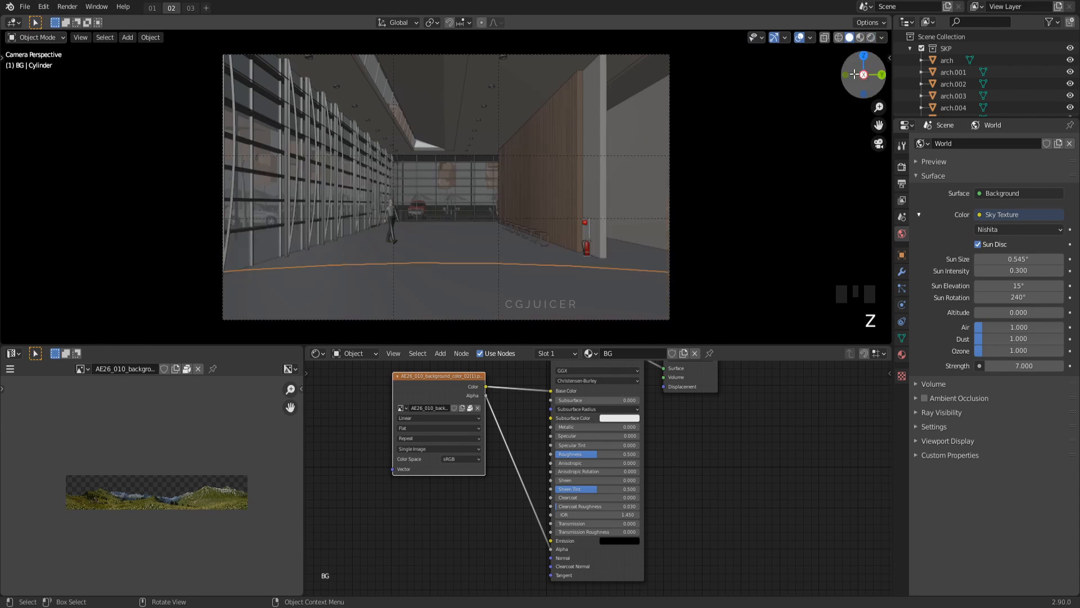
Step: Create a collection named TREES and import the SketchUp file arvrn+alta.skp into it
{"action": "left_click", "coordinate": [910, 49]}
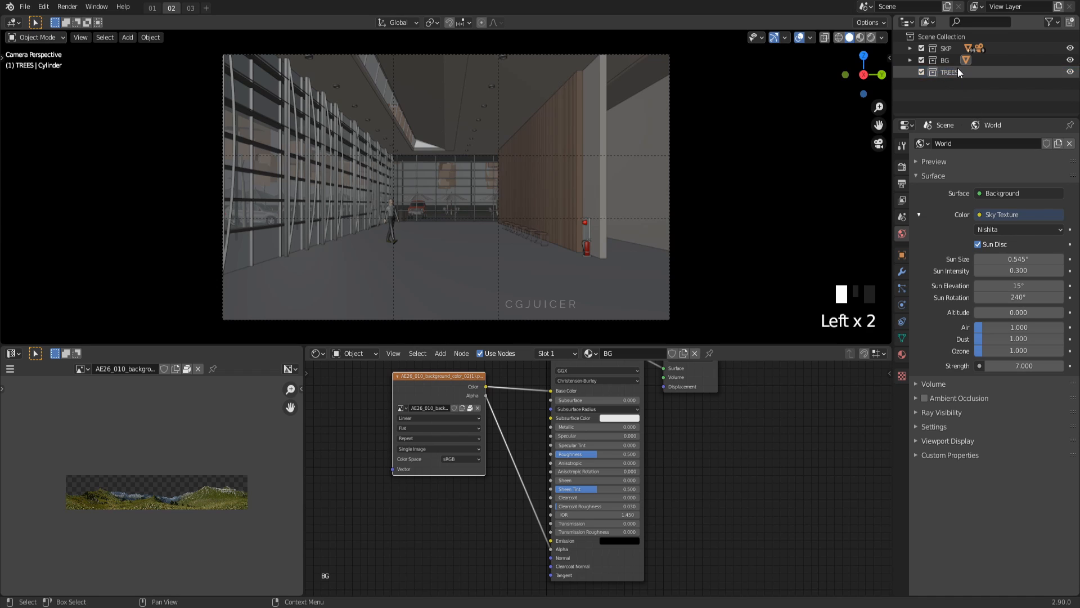
{"action": "left_click", "coordinate": [960, 72]}
{"action": "left_click", "coordinate": [25, 7]}
{"action": "mouse_move", "coordinate": [51, 168]}
{"action": "left_click", "coordinate": [184, 286]}
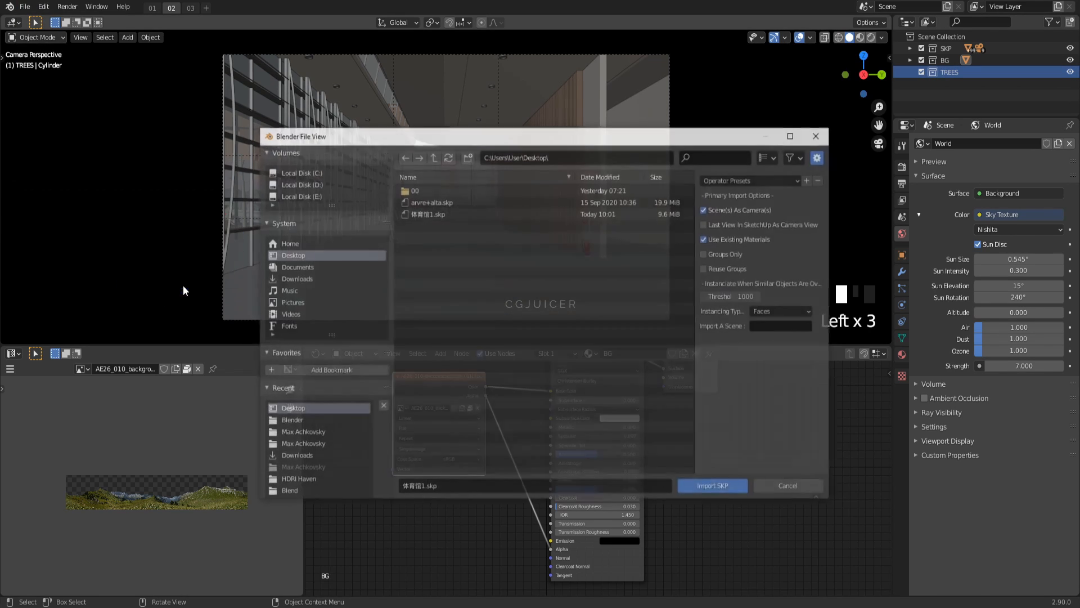
{"action": "left_click", "coordinate": [432, 203]}
{"action": "left_click", "coordinate": [731, 486]}
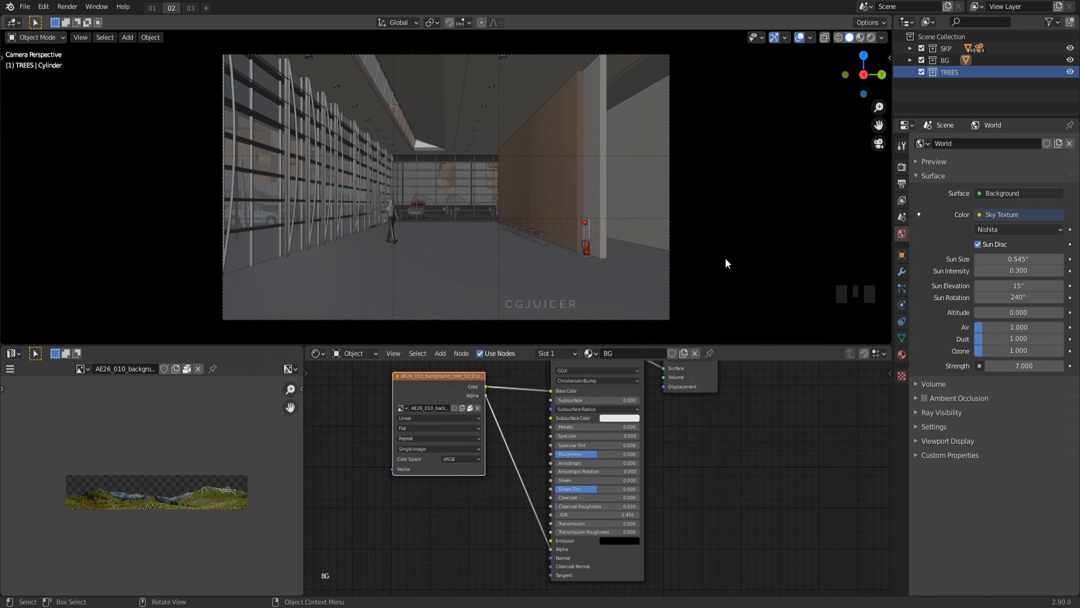
Step: Join AM171_002_Defintion and AM171_002_Defintion2 into one tree and move it out in front of the building
{"action": "left_click", "coordinate": [961, 87]}
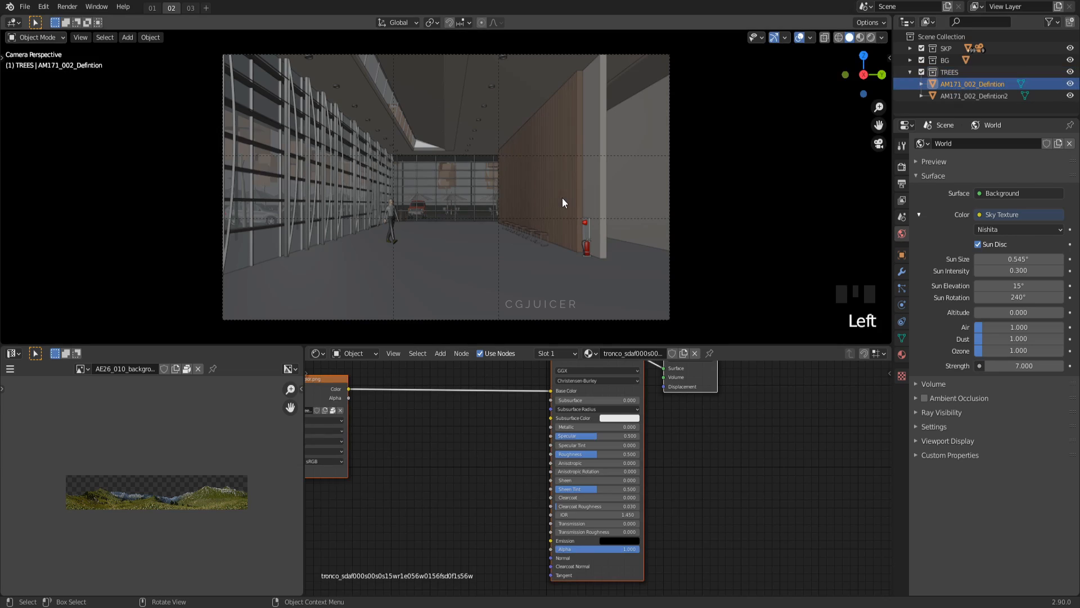
{"action": "key", "text": "KP_Decimal"}
{"action": "middle_click_drag", "start_coordinate": [562, 197], "coordinate": [568, 247]}
{"action": "left_click", "coordinate": [973, 96], "text": "shift"}
{"action": "middle_click_drag", "start_coordinate": [555, 181], "coordinate": [568, 186]}
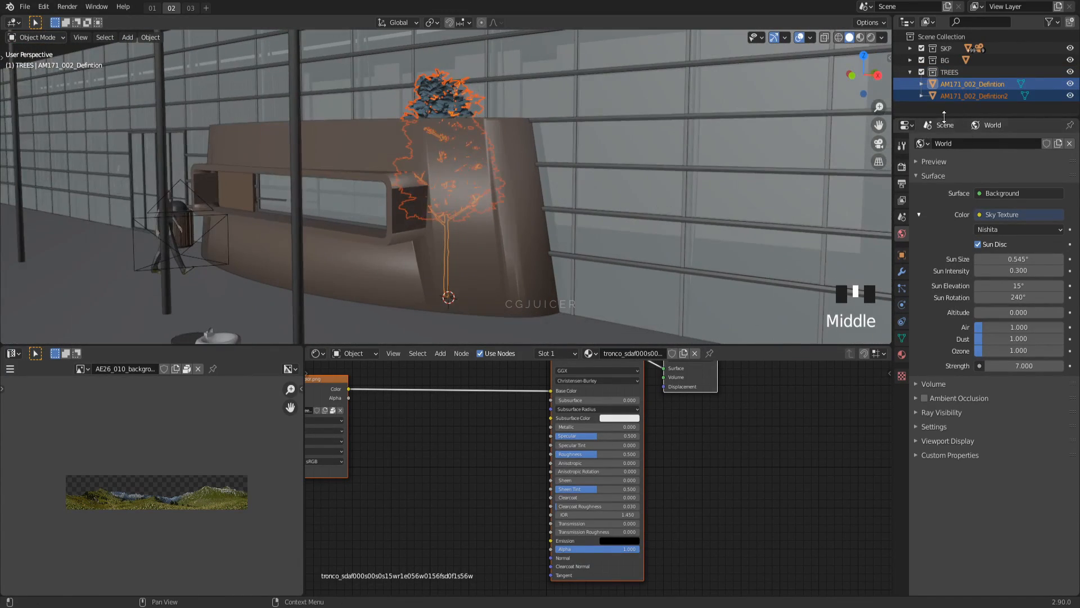
{"action": "scroll", "coordinate": [460, 266], "scroll_direction": "down", "scroll_amount": 4}
{"action": "key", "text": "g"}
{"action": "scroll", "coordinate": [231, 322], "scroll_direction": "up", "scroll_amount": 2}
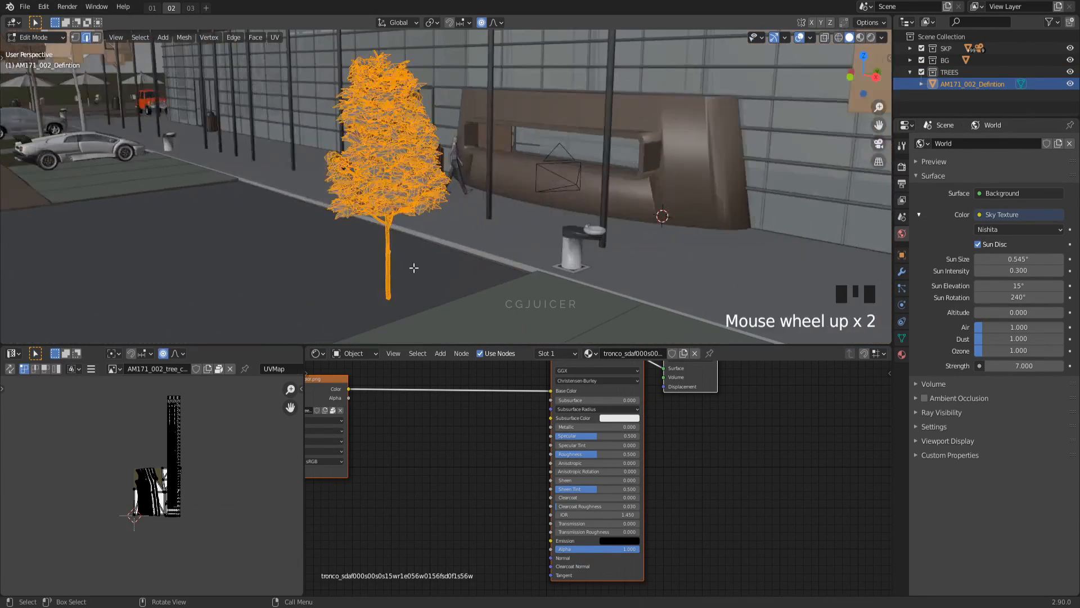
Step: Move the imported tree next to the existing street tree beside the parked cars
{"action": "middle_click", "coordinate": [448, 281]}
{"action": "middle_click_drag", "start_coordinate": [448, 279], "coordinate": [507, 253]}
{"action": "key", "text": "g"}
{"action": "left_click", "coordinate": [394, 259]}
{"action": "middle_click_drag", "start_coordinate": [394, 259], "coordinate": [378, 264], "text": "shift"}
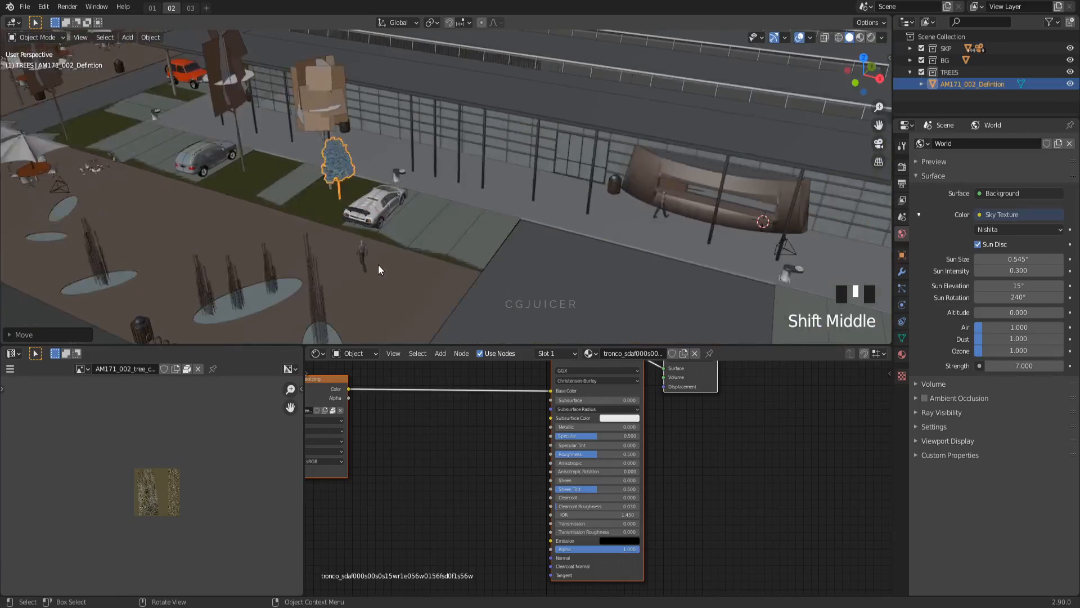
{"action": "key", "text": "KP_Decimal"}
{"action": "key", "text": "g"}
{"action": "left_click", "coordinate": [422, 254]}
Step: Scale up the imported tree to match the existing street tree and align its trunk base with the old trunk
{"action": "key", "text": "s"}
{"action": "left_click", "coordinate": [445, 248]}
{"action": "middle_click_drag", "start_coordinate": [445, 247], "coordinate": [387, 229]}
{"action": "key", "text": "g"}
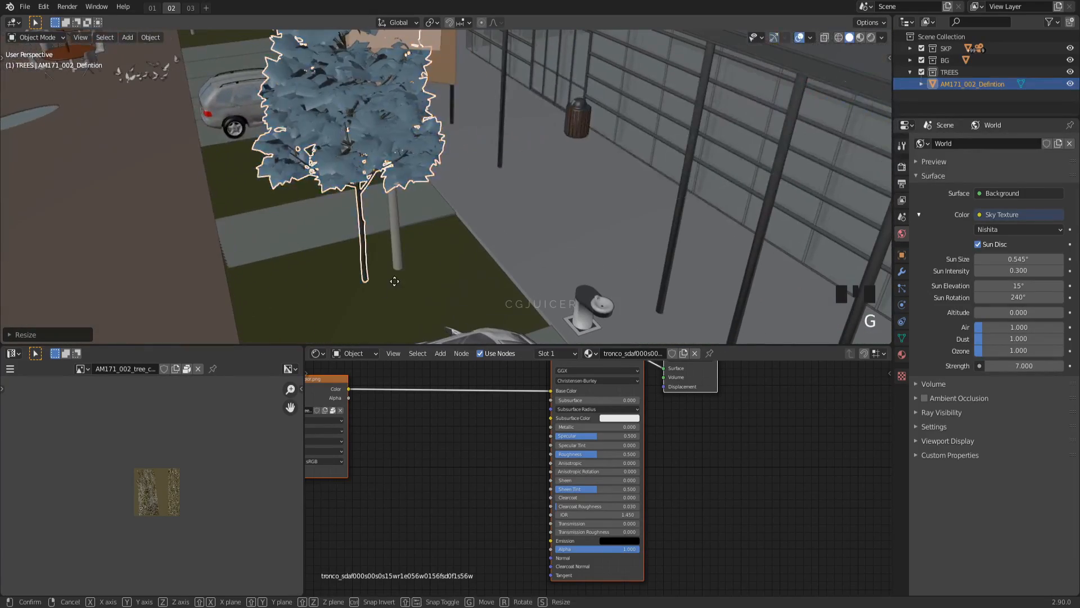
{"action": "left_click", "coordinate": [396, 282]}
{"action": "mouse_move", "coordinate": [396, 281]}
{"action": "middle_mouse_down"}
{"action": "mouse_move", "coordinate": [488, 276]}
{"action": "mouse_move", "coordinate": [472, 253]}
{"action": "mouse_move", "coordinate": [496, 243]}
{"action": "mouse_move", "coordinate": [509, 253]}
{"action": "middle_mouse_up"}
{"action": "key", "text": "g"}
{"action": "left_click", "coordinate": [485, 270]}
{"action": "scroll", "coordinate": [485, 270], "scroll_direction": "down", "scroll_amount": 3}
{"action": "key", "text": "s"}
{"action": "left_click", "coordinate": [499, 247]}
{"action": "scroll", "coordinate": [521, 256], "scroll_direction": "up", "scroll_amount": 2}
Step: Connect the leaf image's Alpha output to the Principled BSDF Alpha input in the imported tree's leaf material
{"action": "key", "text": "z"}
{"action": "left_click", "coordinate": [543, 245]}
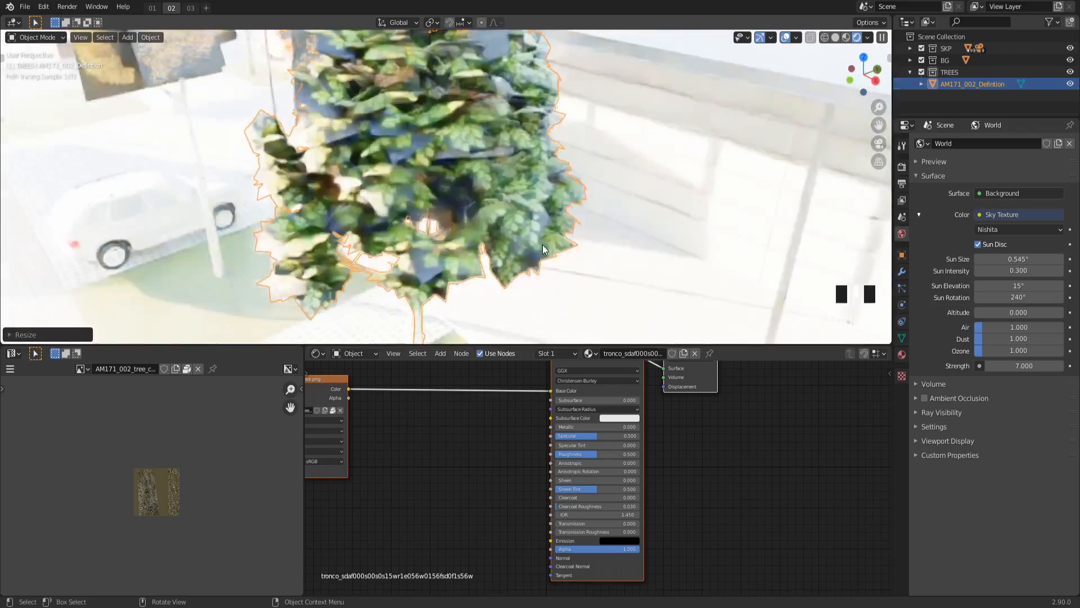
{"action": "key", "text": "Tab"}
{"action": "key", "text": "3"}
{"action": "left_click", "coordinate": [525, 224]}
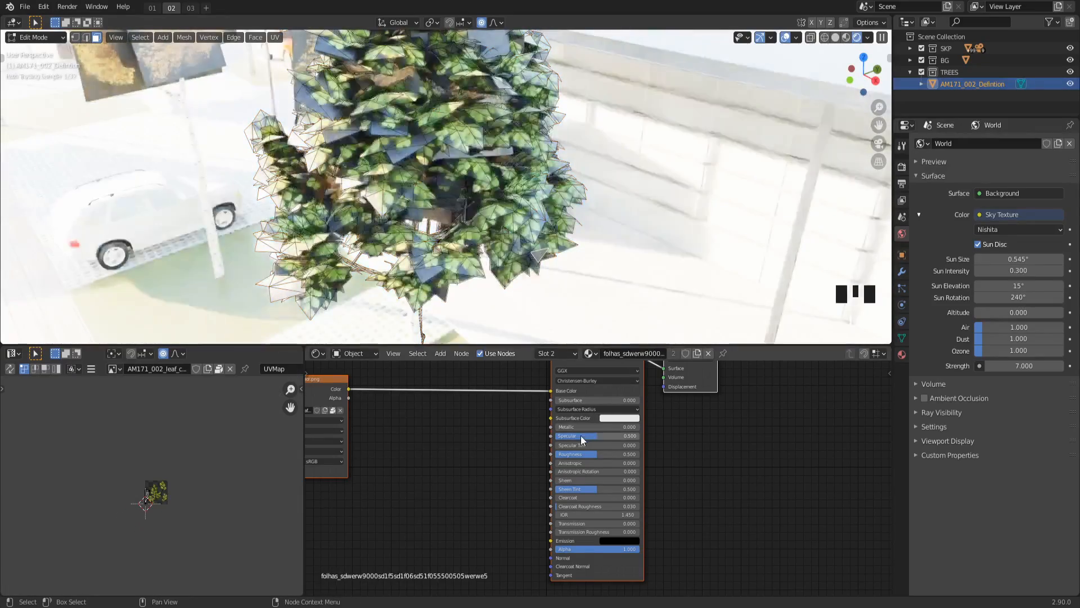
{"action": "middle_click_drag", "start_coordinate": [350, 398], "coordinate": [410, 397]}
{"action": "left_click_drag", "start_coordinate": [613, 548], "coordinate": [612, 548]}
{"action": "key", "text": "Tab"}
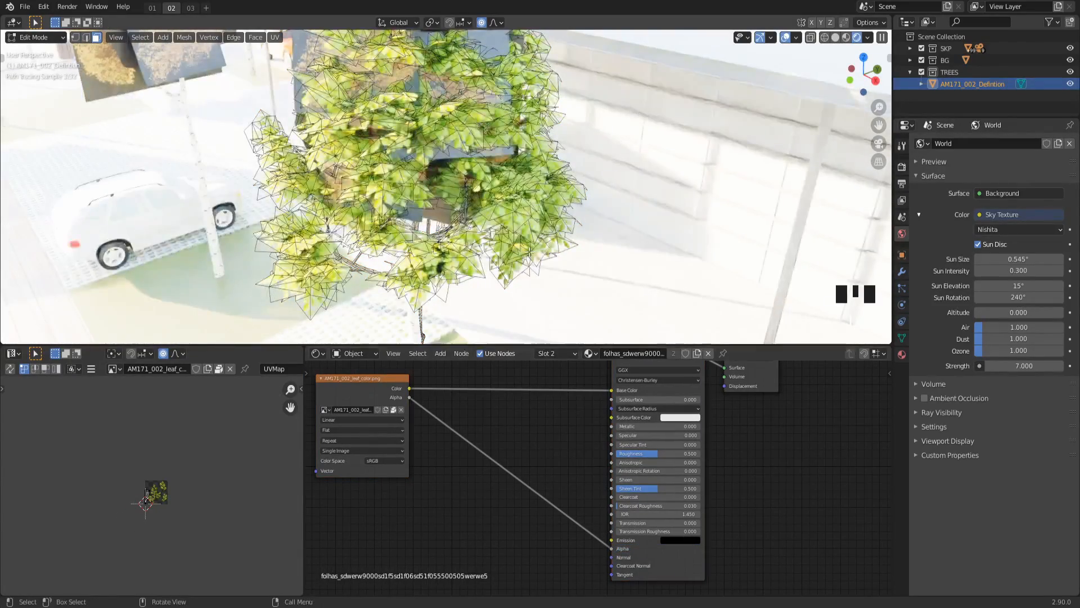
Step: Select the old street tree trunk behind the silver car together with all trunks sharing its object data
{"action": "scroll", "coordinate": [521, 264], "scroll_direction": "down", "scroll_amount": 3}
{"action": "key", "text": "z"}
{"action": "left_click", "coordinate": [311, 255]}
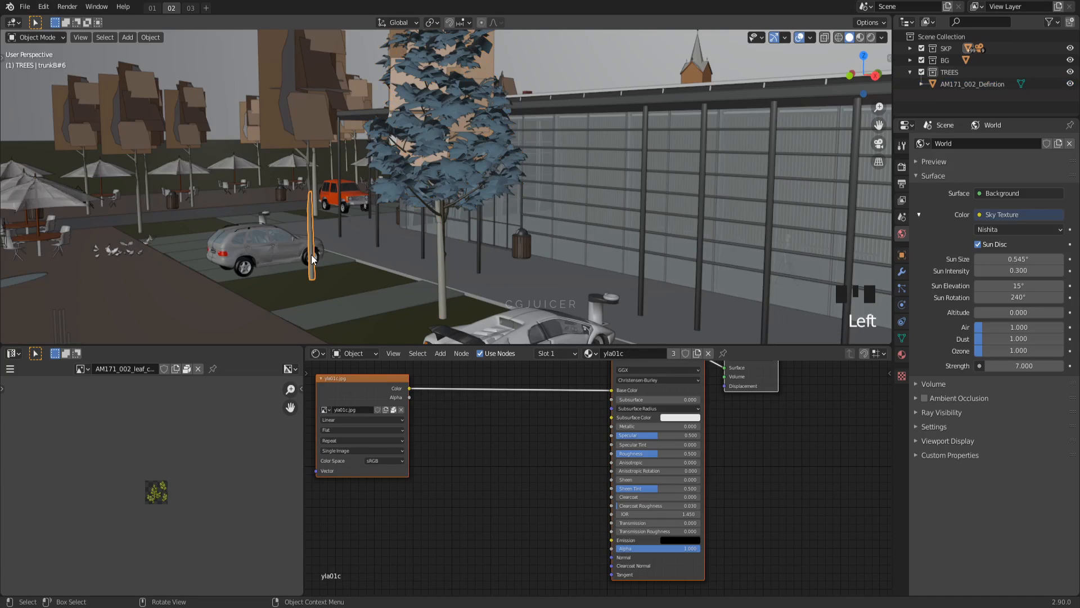
{"action": "key", "text": "shift+l"}
{"action": "left_click", "coordinate": [312, 254]}
{"action": "middle_click_drag", "start_coordinate": [312, 254], "coordinate": [401, 244], "text": "shift"}
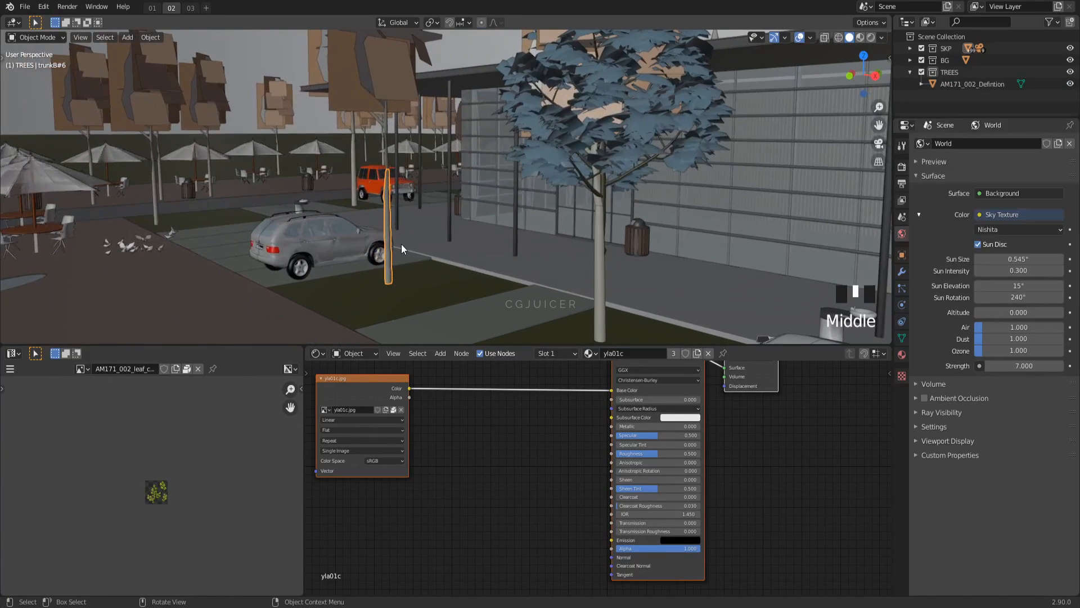
{"action": "key", "text": "shift+l"}
{"action": "left_click", "coordinate": [401, 244]}
Step: Snap the 3D cursor to the trunk's base vertices and set the selected trunks' origin to the 3D cursor
{"action": "key", "text": "Tab"}
{"action": "scroll", "coordinate": [404, 257], "scroll_direction": "up", "scroll_amount": 3}
{"action": "scroll", "coordinate": [403, 257], "scroll_direction": "up", "scroll_amount": 1}
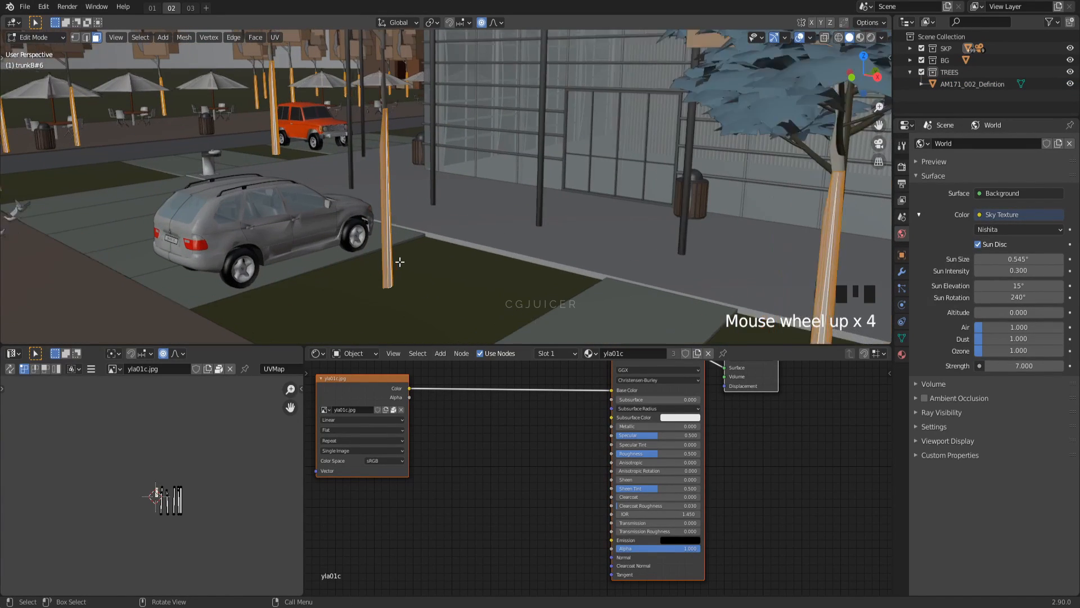
{"action": "key", "text": "1"}
{"action": "left_click_drag", "start_coordinate": [357, 273], "coordinate": [382, 304]}
{"action": "key", "text": "shift+s"}
{"action": "left_click", "coordinate": [409, 345]}
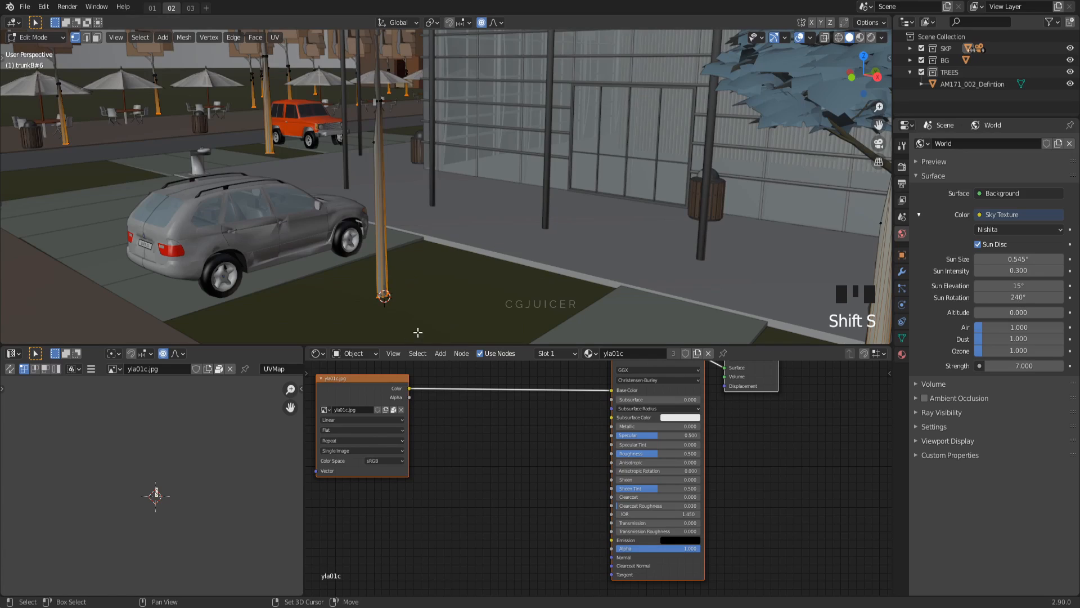
{"action": "left_click", "coordinate": [150, 37]}
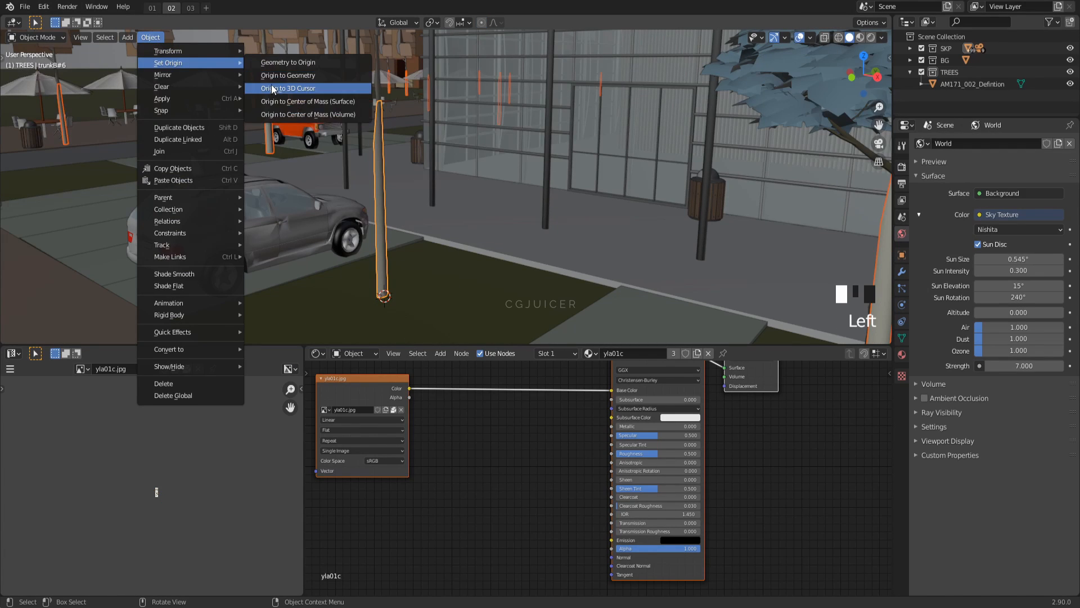
{"action": "left_click", "coordinate": [271, 87]}
Step: Link the imported tree's object data to all the selected trunks
{"action": "middle_click_drag", "start_coordinate": [272, 87], "coordinate": [556, 151]}
{"action": "left_click", "coordinate": [685, 132], "text": "shift"}
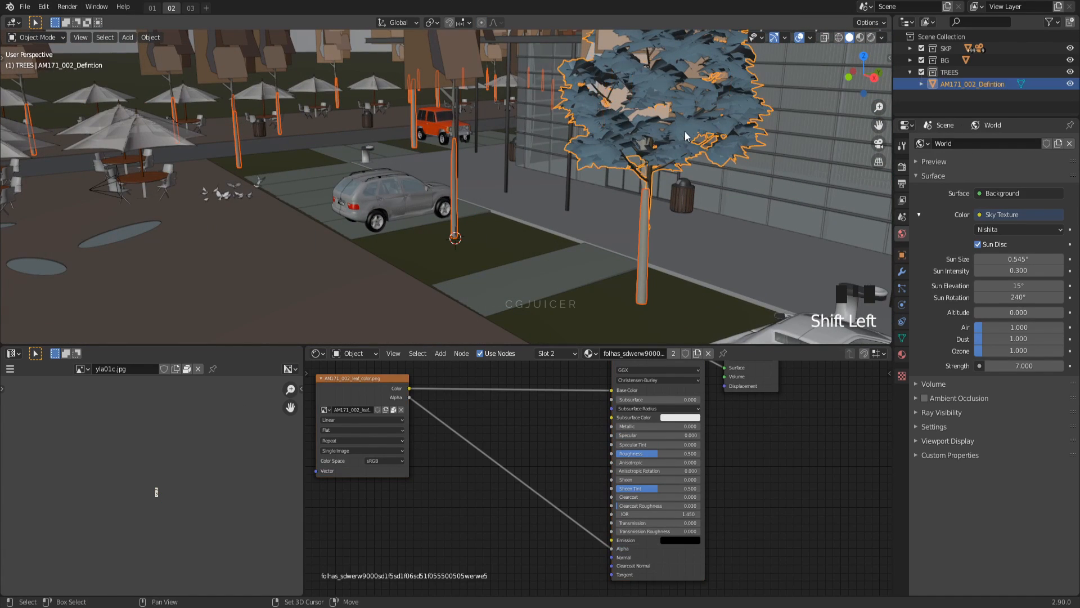
{"action": "key", "text": "ctrl+l"}
{"action": "left_click", "coordinate": [666, 147]}
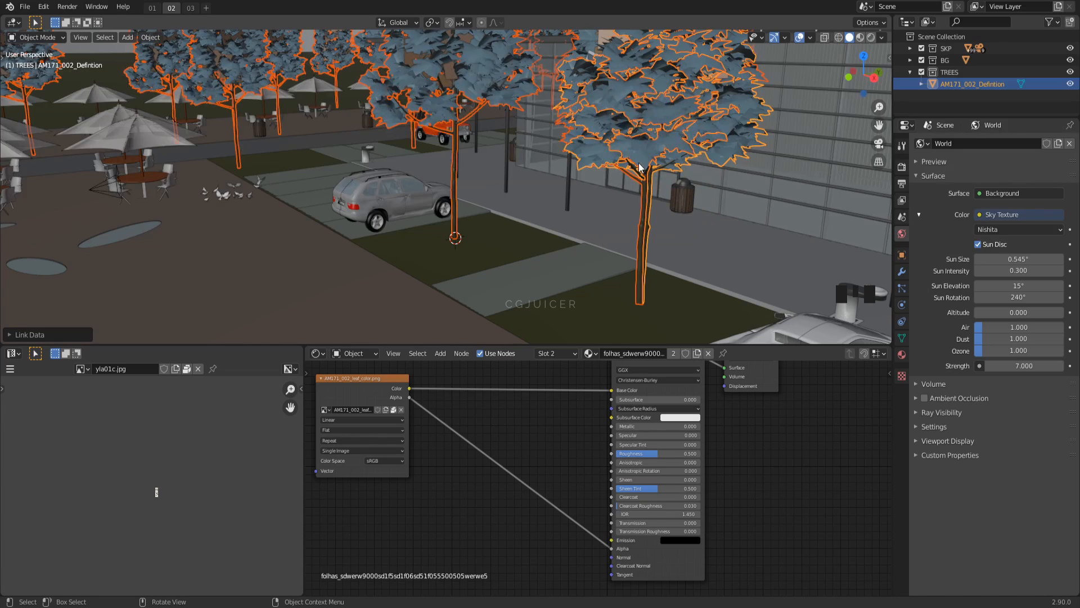
Step: Delete the imported AM171_002_Defintion tree object from the TREES collection
{"action": "left_click", "coordinate": [652, 110]}
{"action": "left_click", "coordinate": [666, 134]}
{"action": "left_click", "coordinate": [671, 142]}
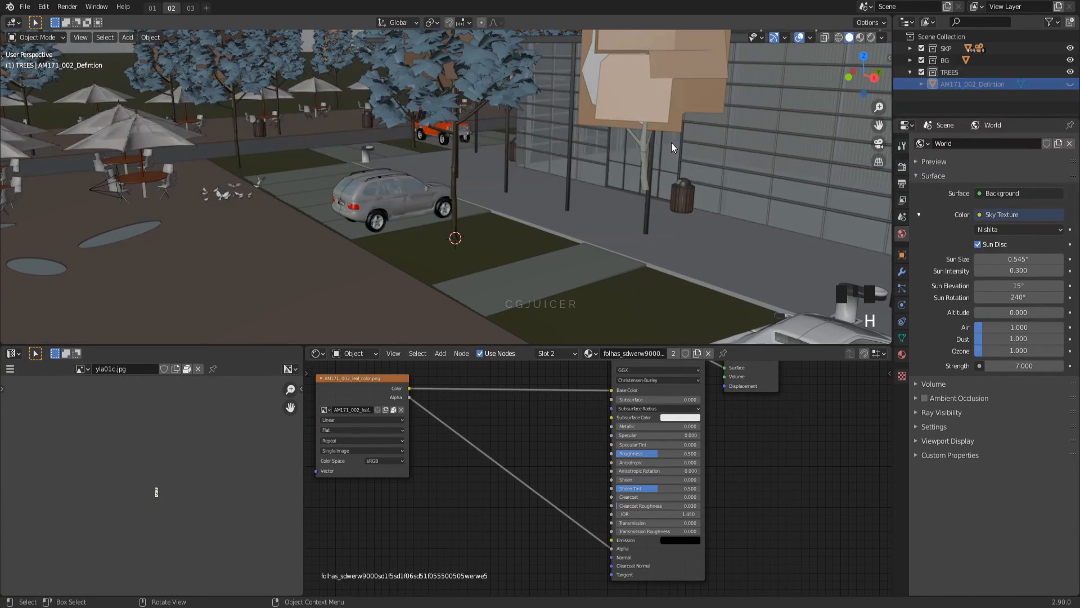
{"action": "left_click", "coordinate": [689, 130]}
{"action": "key", "text": "Delete"}
Step: Select the old tree's upper trunk with all objects linked to it and delete them
{"action": "left_click", "coordinate": [645, 151]}
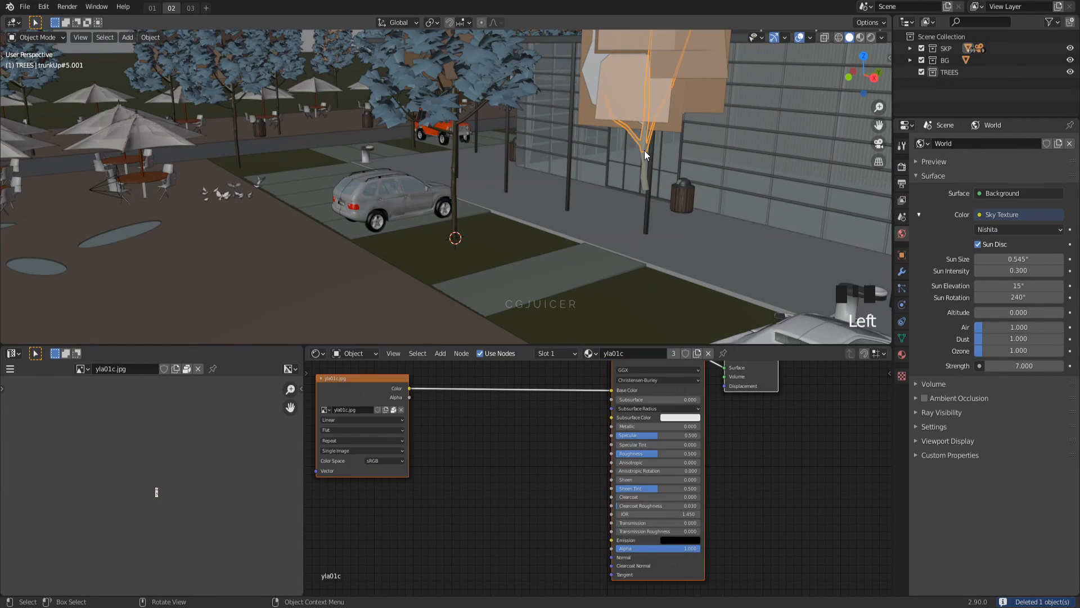
{"action": "key", "text": "shift+l"}
{"action": "left_click", "coordinate": [644, 151]}
{"action": "key", "text": "Delete"}
Step: Select the old tree's frontFolAutm5 foliage plane with all its linked objects and delete them
{"action": "middle_click_drag", "start_coordinate": [644, 151], "coordinate": [538, 221], "text": "shift"}
{"action": "left_click", "coordinate": [585, 151]}
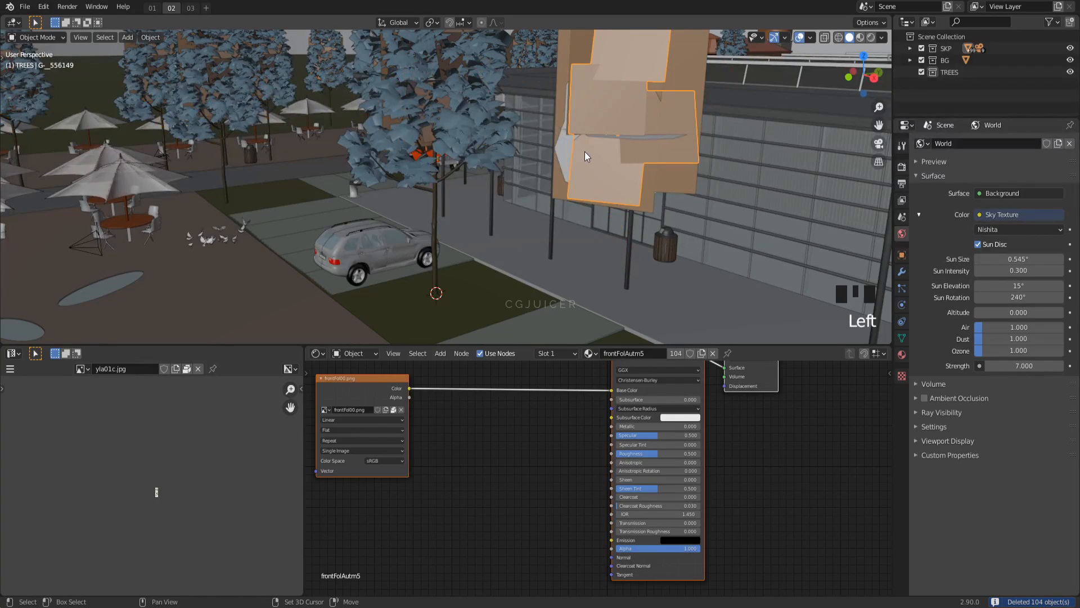
{"action": "key", "text": "shift+l"}
{"action": "left_click", "coordinate": [585, 153]}
{"action": "key", "text": "Delete"}
Step: Delete the old tree's shdwTx shadow planes and the remaining foliage planes together with all their linked objects
{"action": "left_click", "coordinate": [585, 153]}
{"action": "key", "text": "shift+l"}
{"action": "left_click", "coordinate": [585, 153]}
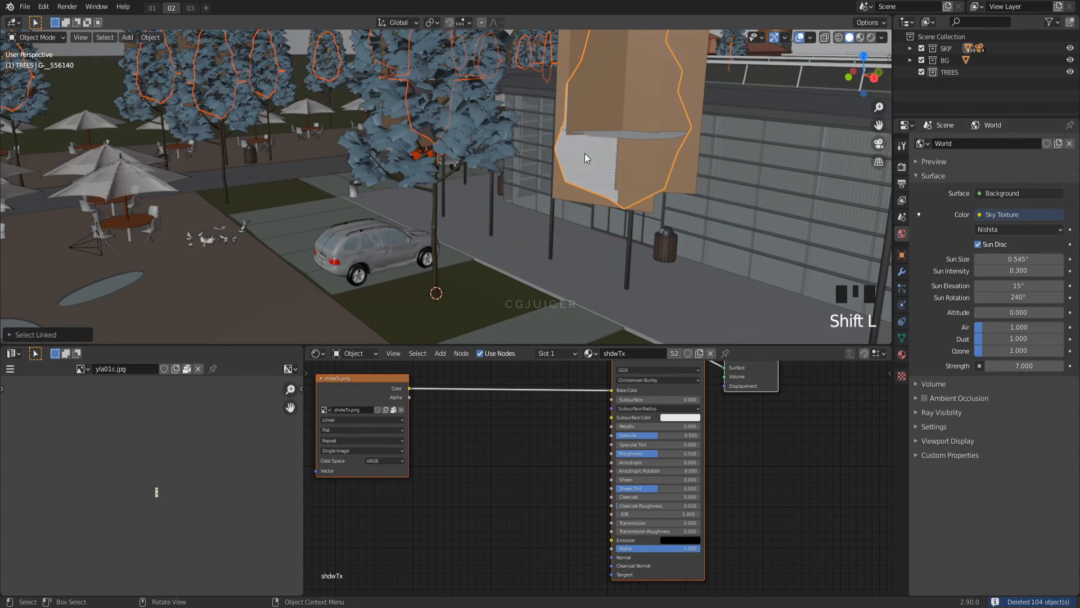
{"action": "key", "text": "Delete"}
{"action": "left_click", "coordinate": [597, 106]}
{"action": "key", "text": "shift+l"}
{"action": "left_click", "coordinate": [596, 103]}
{"action": "key", "text": "Delete"}
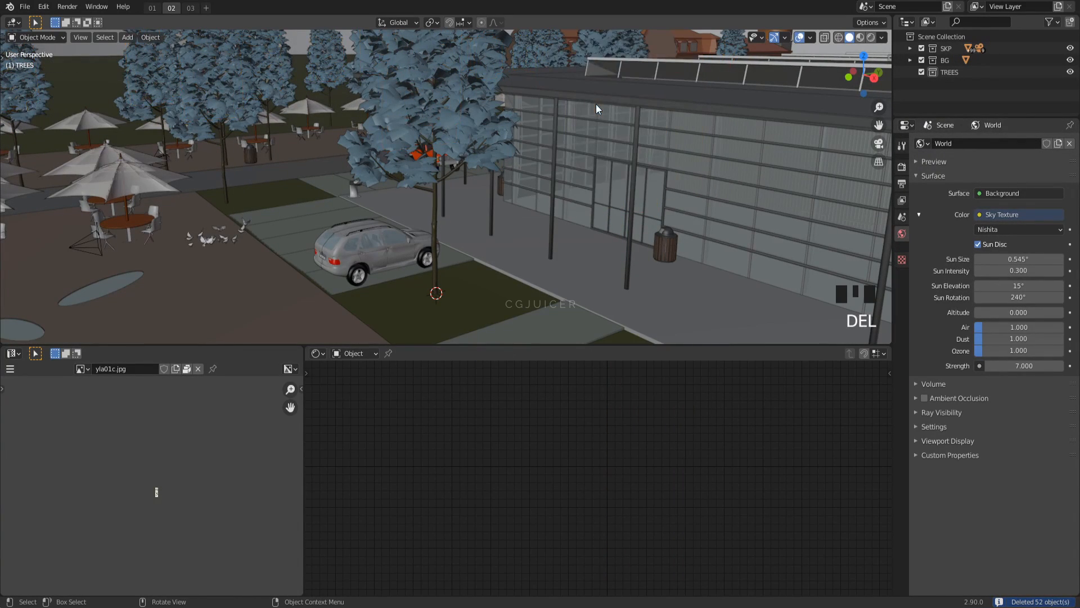
Step: Unhide all objects and preview the scene through the camera in rendered shading
{"action": "key", "text": "alt+h"}
{"action": "scroll", "coordinate": [514, 177], "scroll_direction": "down", "scroll_amount": 3}
{"action": "key", "text": "KP_0"}
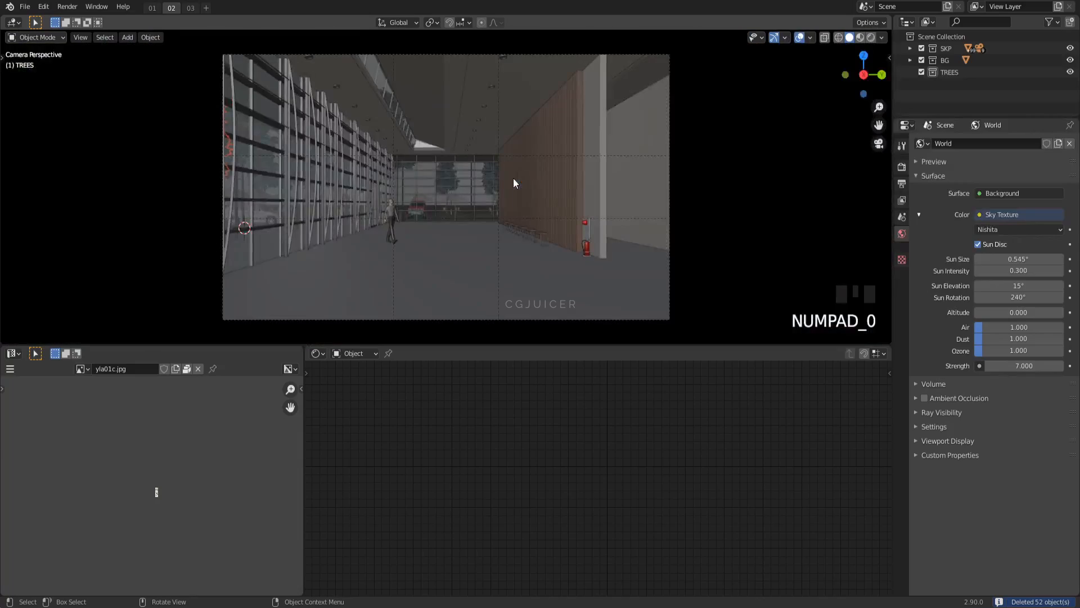
{"action": "key", "text": "z"}
{"action": "left_click", "coordinate": [518, 127]}
{"action": "left_click", "coordinate": [505, 246]}
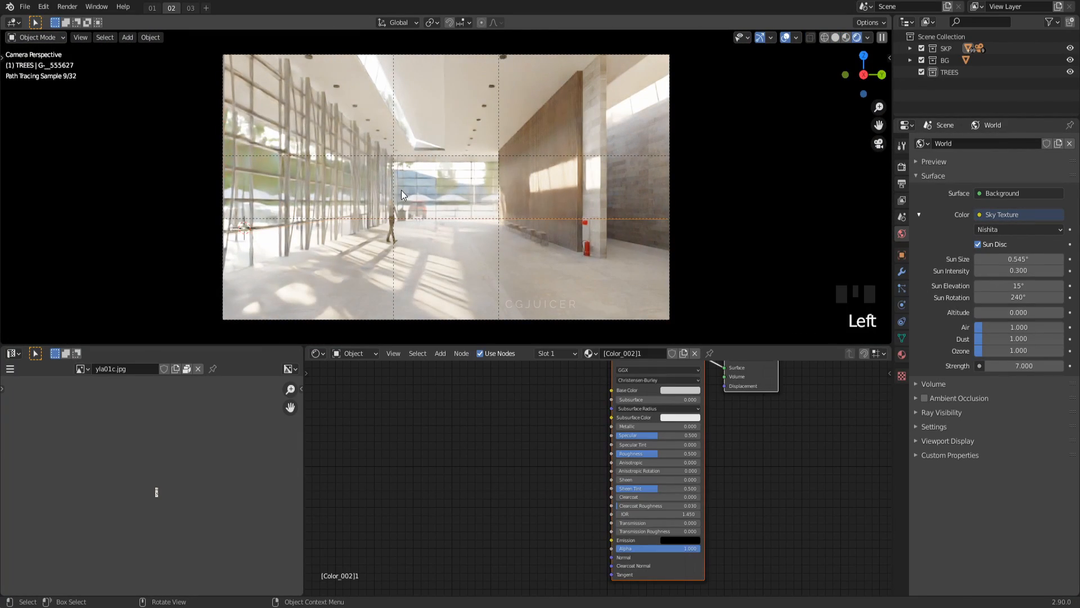
Step: From the top view in wireframe, box-select and hide the trees and surfaces overlapping the parked cars
{"action": "mouse_move", "coordinate": [400, 190]}
{"action": "middle_mouse_down"}
{"action": "mouse_move", "coordinate": [535, 209]}
{"action": "mouse_move", "coordinate": [539, 242]}
{"action": "middle_mouse_up"}
{"action": "key", "text": "KP_7"}
{"action": "scroll", "coordinate": [552, 198], "scroll_direction": "down", "scroll_amount": 3}
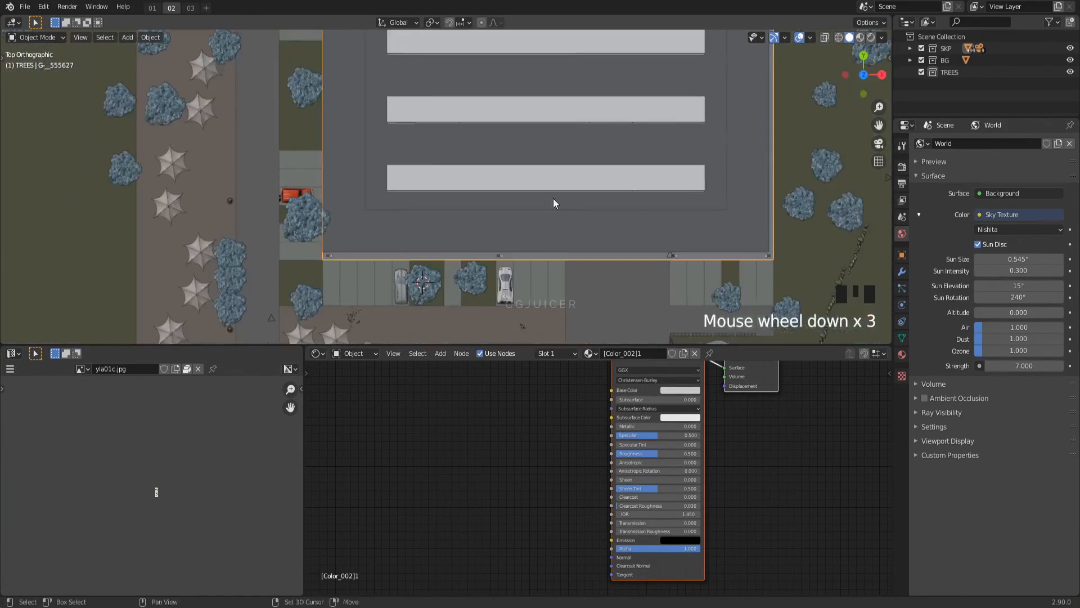
{"action": "scroll", "coordinate": [548, 199], "scroll_direction": "up", "scroll_amount": 3}
{"action": "left_click_drag", "start_coordinate": [581, 169], "coordinate": [394, 238]}
{"action": "key", "text": "h"}
{"action": "scroll", "coordinate": [315, 234], "scroll_direction": "down", "scroll_amount": 2}
{"action": "scroll", "coordinate": [414, 252], "scroll_direction": "up", "scroll_amount": 2}
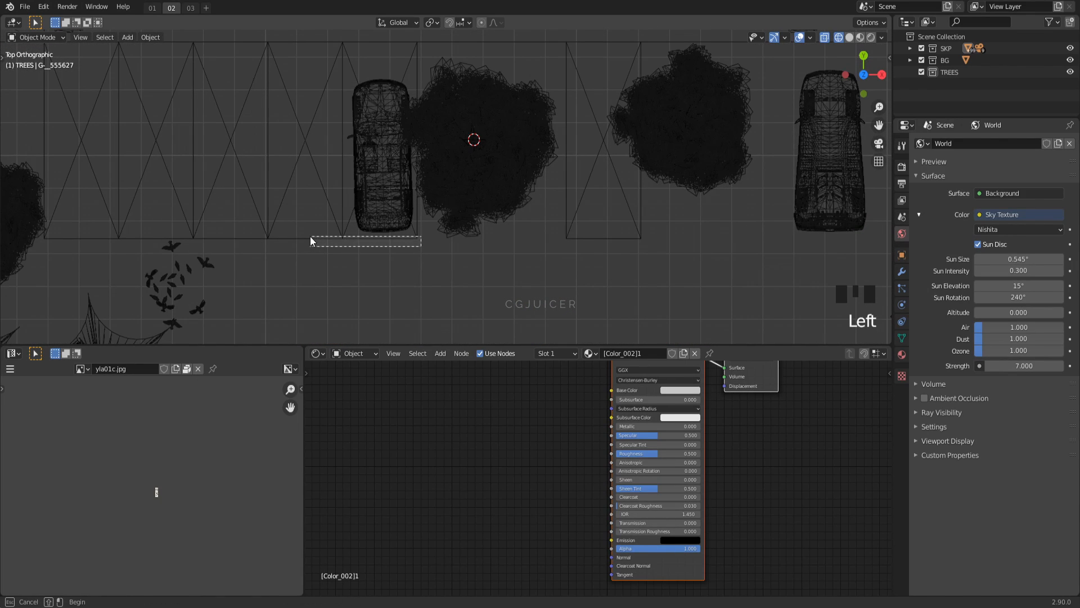
{"action": "left_click_drag", "start_coordinate": [310, 242], "coordinate": [309, 241]}
{"action": "left_click_drag", "start_coordinate": [525, 241], "coordinate": [428, 101]}
{"action": "scroll", "coordinate": [400, 95], "scroll_direction": "down", "scroll_amount": 4}
{"action": "scroll", "coordinate": [471, 216], "scroll_direction": "up", "scroll_amount": 2}
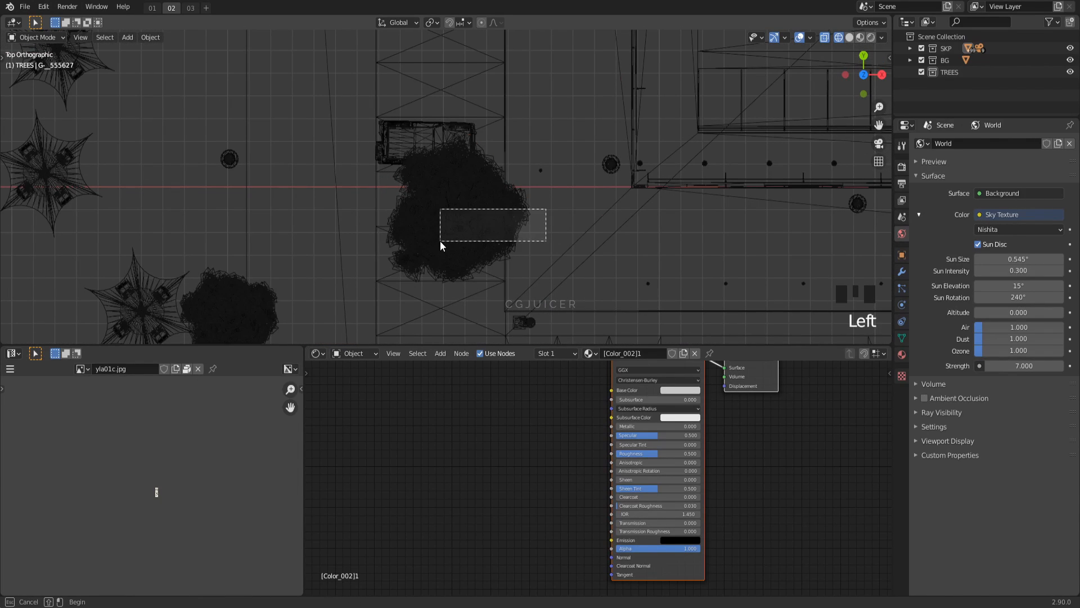
{"action": "left_click_drag", "start_coordinate": [440, 241], "coordinate": [440, 241]}
{"action": "key", "text": "h"}
Step: Box-select the parked cars beside the building and delete them
{"action": "left_click_drag", "start_coordinate": [516, 100], "coordinate": [494, 180]}
{"action": "left_click_drag", "start_coordinate": [358, 109], "coordinate": [495, 179]}
{"action": "scroll", "coordinate": [498, 183], "scroll_direction": "down", "scroll_amount": 3}
{"action": "middle_click_drag", "start_coordinate": [498, 183], "coordinate": [424, 111], "text": "shift"}
{"action": "left_click_drag", "start_coordinate": [521, 205], "coordinate": [535, 237], "text": "shift"}
{"action": "key", "text": "Delete"}
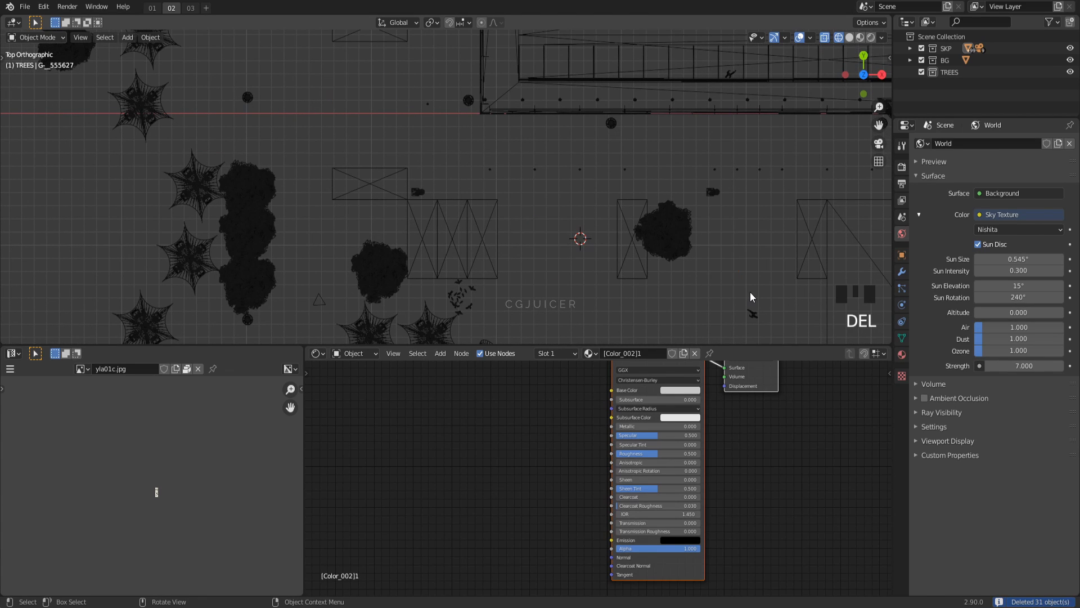
Step: Unhide the hidden objects and split the 3D viewport into a rendered camera view and a solid working view
{"action": "scroll", "coordinate": [695, 252], "scroll_direction": "down", "scroll_amount": 5}
{"action": "middle_click_drag", "start_coordinate": [501, 188], "coordinate": [471, 144]}
{"action": "key", "text": "shift+z"}
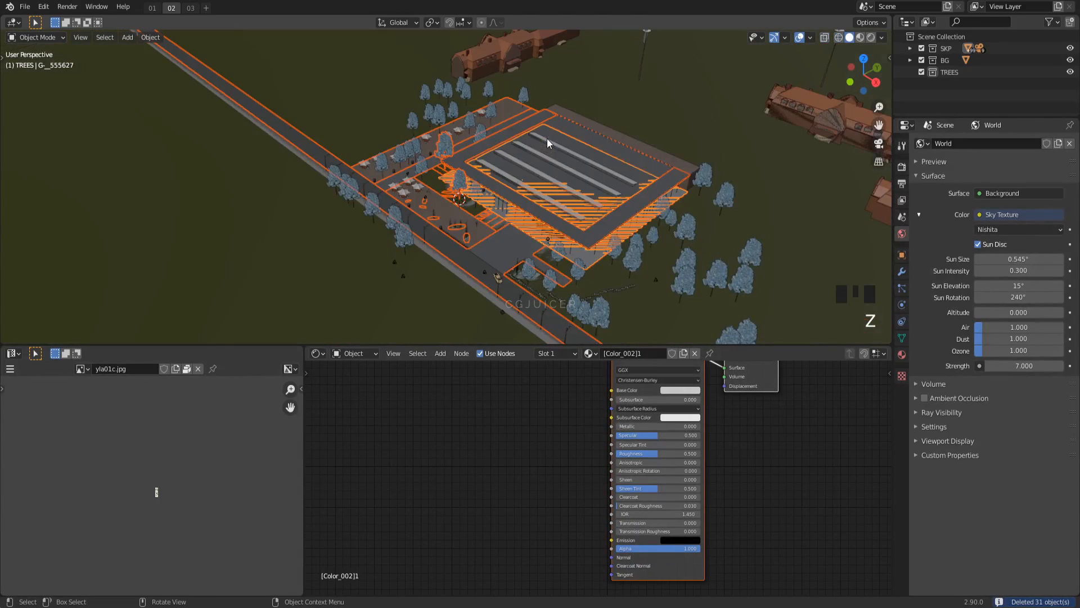
{"action": "key", "text": "KP_0"}
{"action": "key", "text": "z"}
{"action": "left_click", "coordinate": [612, 181]}
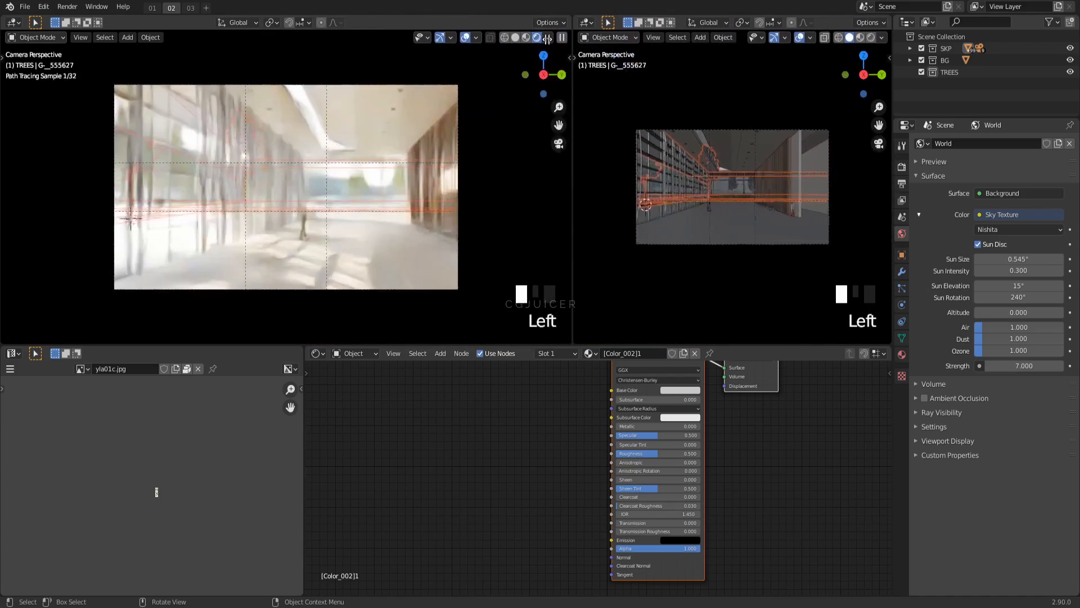
{"action": "left_click", "coordinate": [411, 185]}
{"action": "left_click", "coordinate": [665, 143]}
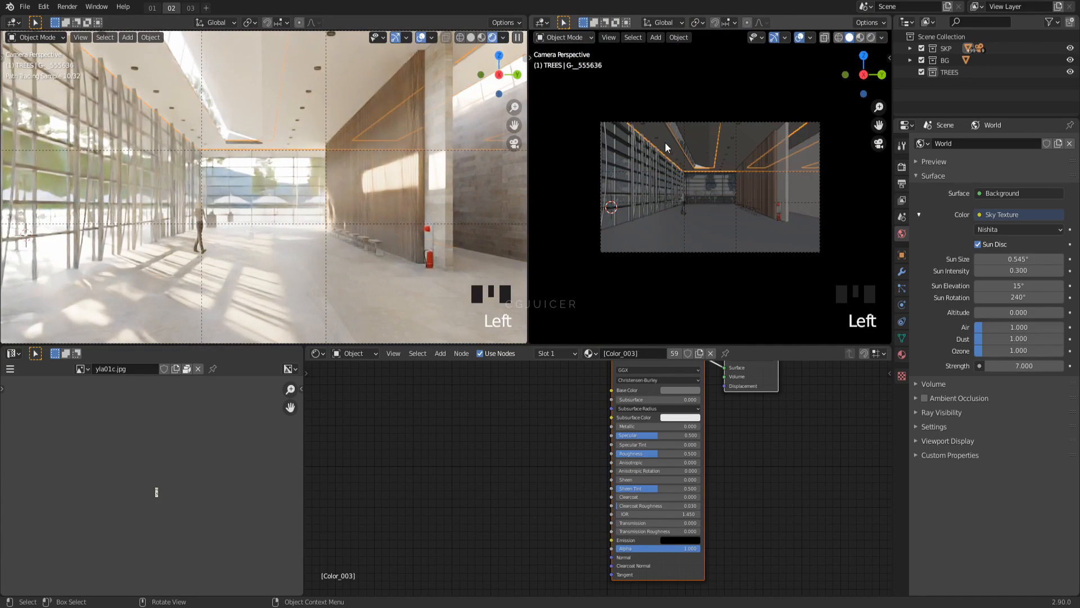
Step: Select the large grass face beside the plaza and set the Specular of its Material #3 to 0
{"action": "middle_click_drag", "start_coordinate": [665, 142], "coordinate": [653, 169]}
{"action": "scroll", "coordinate": [585, 148], "scroll_direction": "up", "scroll_amount": 3}
{"action": "middle_click_drag", "start_coordinate": [585, 148], "coordinate": [646, 159], "text": "shift"}
{"action": "left_click", "coordinate": [649, 192]}
{"action": "key", "text": "Tab"}
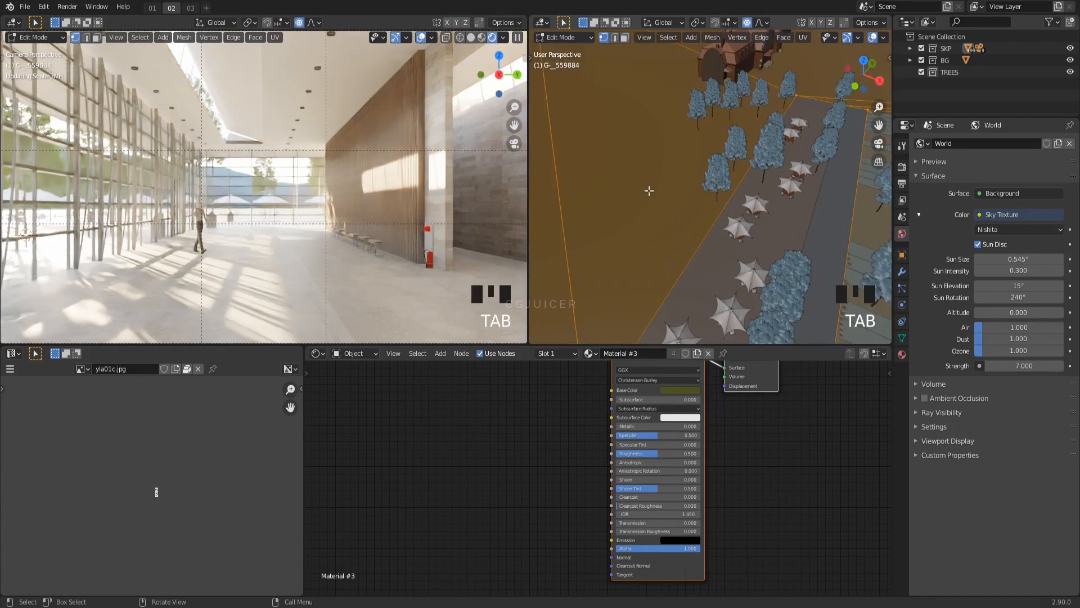
{"action": "left_click", "coordinate": [632, 185]}
{"action": "left_click", "coordinate": [632, 184]}
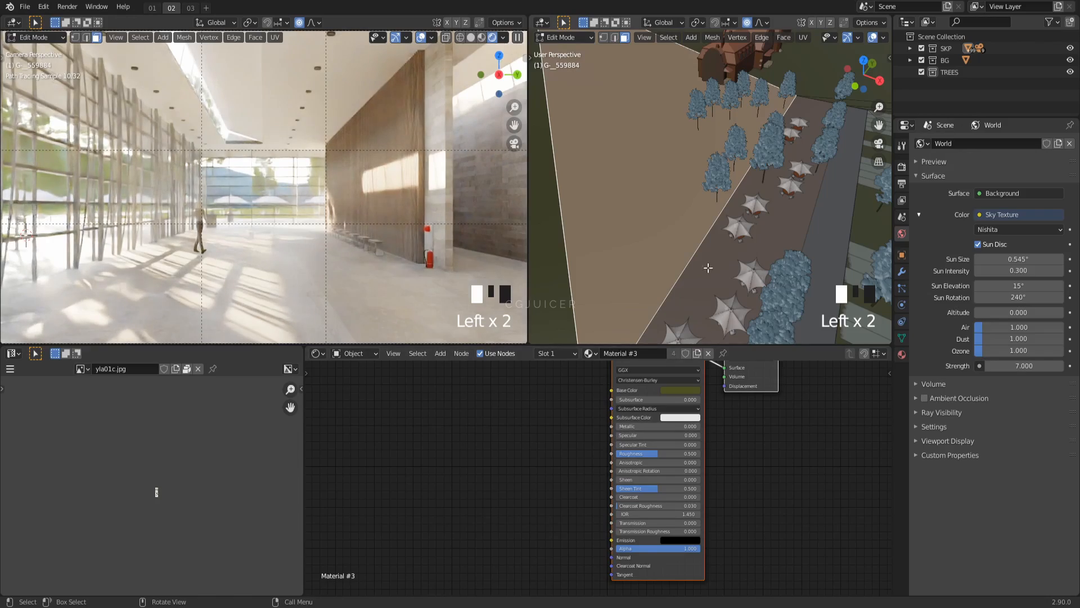
Step: Select the plaza paving face under the umbrellas and set the Specular of its [Color_009] material to 0
{"action": "key", "text": "Tab"}
{"action": "left_click", "coordinate": [708, 268]}
{"action": "key", "text": "Tab"}
{"action": "left_click", "coordinate": [708, 268]}
{"action": "left_click", "coordinate": [708, 267]}
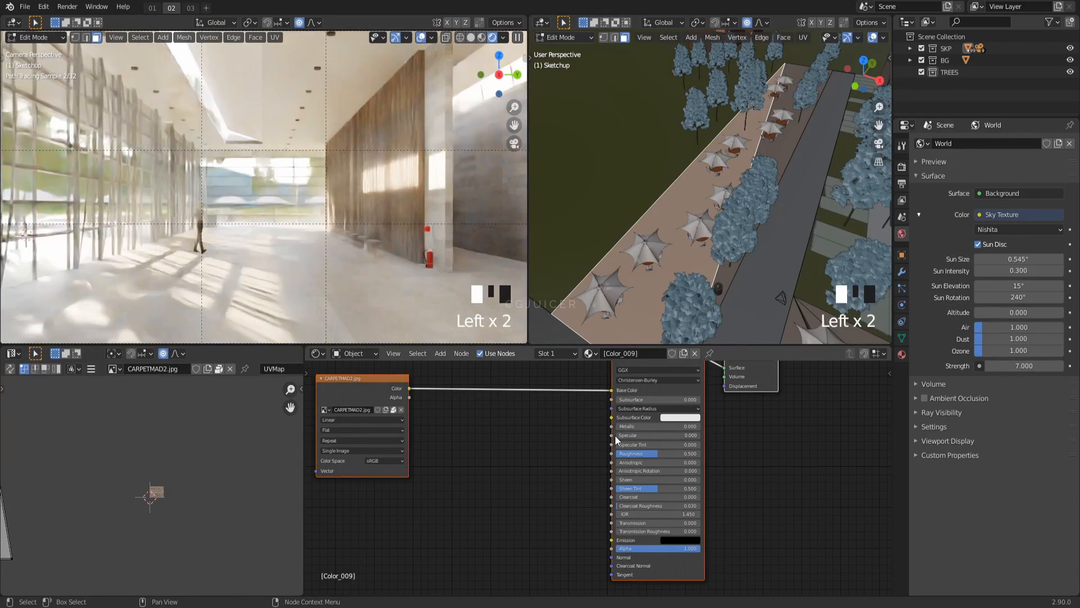
Step: Select the road face beside the plaza and lower the Specular of its [Color_009]1 material
{"action": "key", "text": "Tab"}
{"action": "left_click", "coordinate": [773, 304]}
{"action": "key", "text": "Tab"}
{"action": "left_click", "coordinate": [774, 304]}
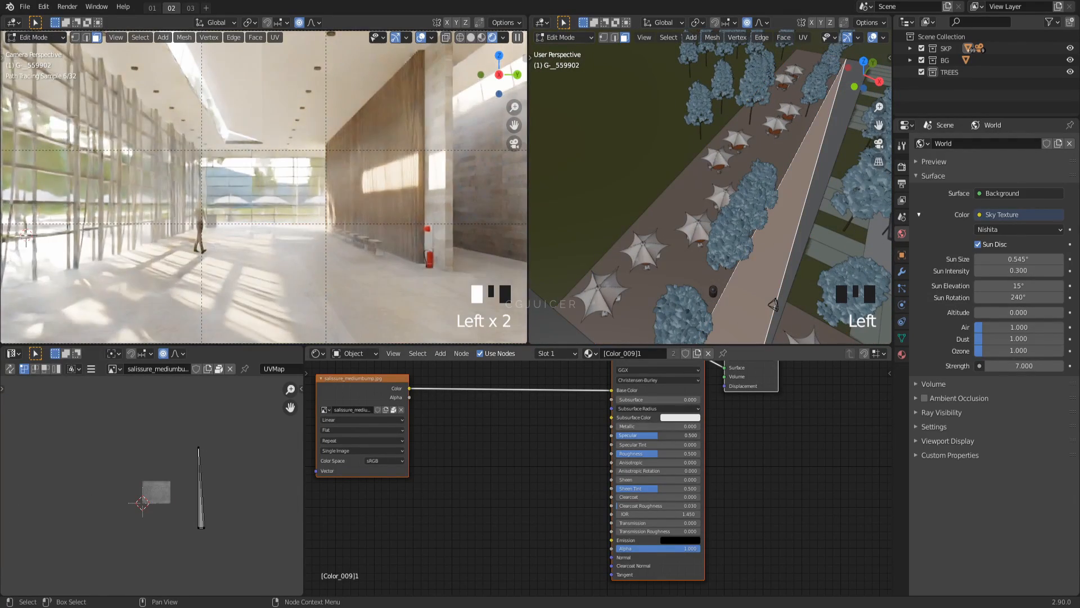
{"action": "middle_click_drag", "start_coordinate": [675, 233], "coordinate": [731, 242]}
{"action": "scroll", "coordinate": [730, 241], "scroll_direction": "up", "scroll_amount": 3}
Step: Select the parking bay paving and lower the Specular of its <DropCeiling>4 material
{"action": "key", "text": "Tab"}
{"action": "left_click", "coordinate": [728, 239]}
{"action": "key", "text": "Tab"}
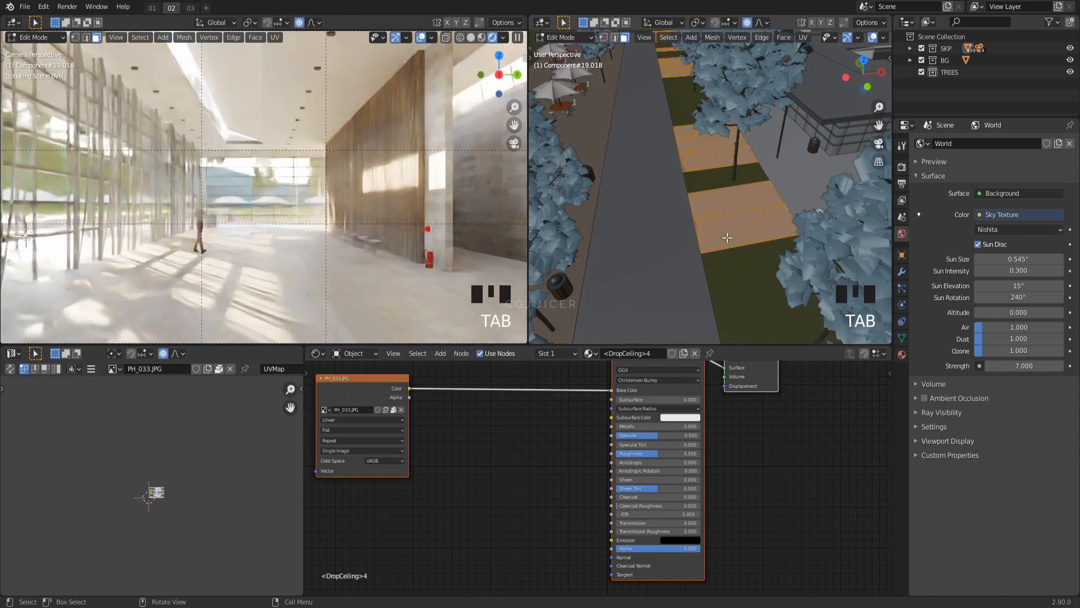
{"action": "left_click", "coordinate": [722, 248]}
{"action": "key", "text": "Tab"}
{"action": "left_click", "coordinate": [697, 262]}
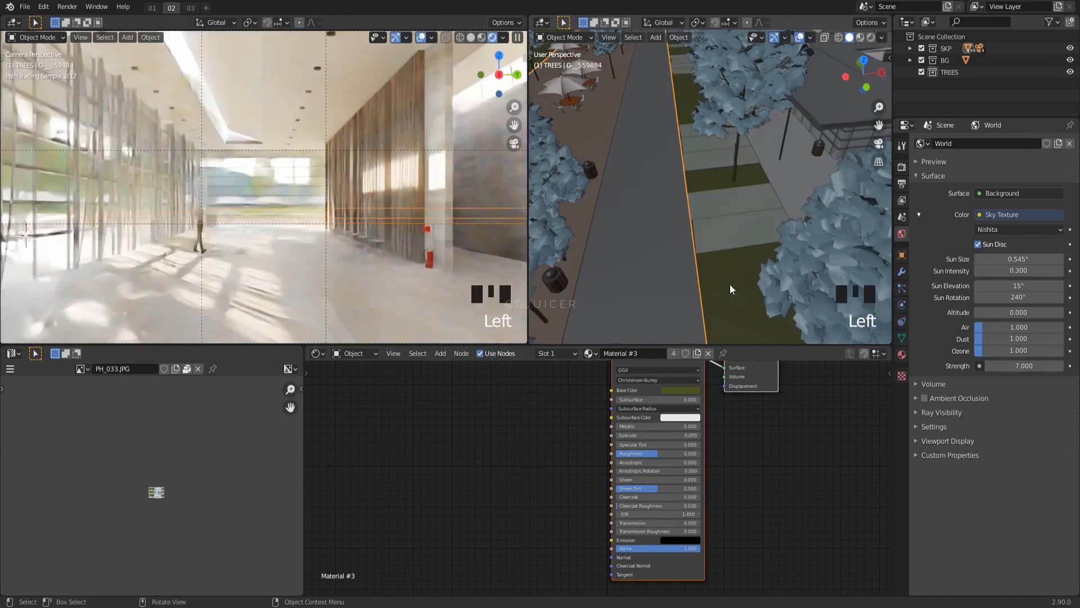
Step: Select the concrete floor face around the building and set the Specular of its [Color_004] material to 0
{"action": "middle_click_drag", "start_coordinate": [697, 261], "coordinate": [664, 241]}
{"action": "middle_click_drag", "start_coordinate": [664, 242], "coordinate": [629, 226], "text": "shift"}
{"action": "left_click", "coordinate": [629, 227]}
{"action": "key", "text": "Tab"}
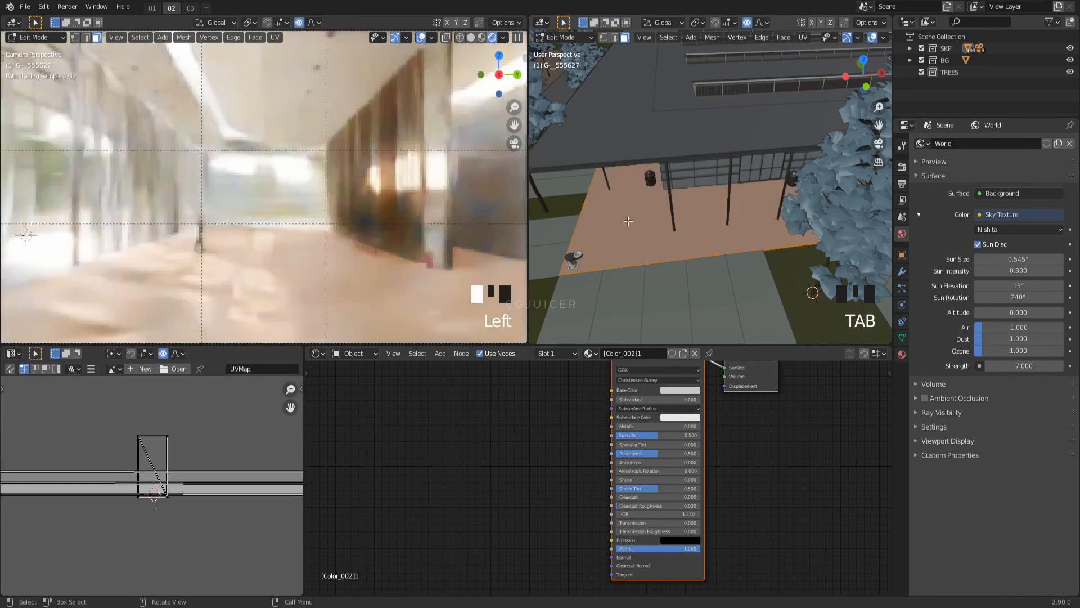
{"action": "left_click_drag", "start_coordinate": [647, 435], "coordinate": [618, 434]}
{"action": "middle_click_drag", "start_coordinate": [619, 264], "coordinate": [600, 278]}
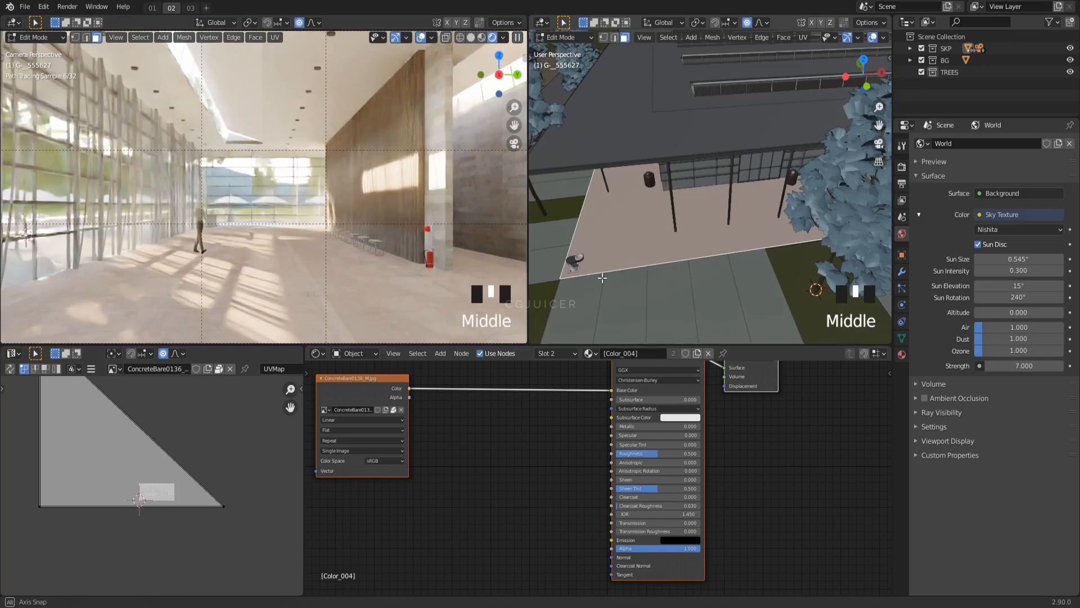
{"action": "key", "text": "Tab"}
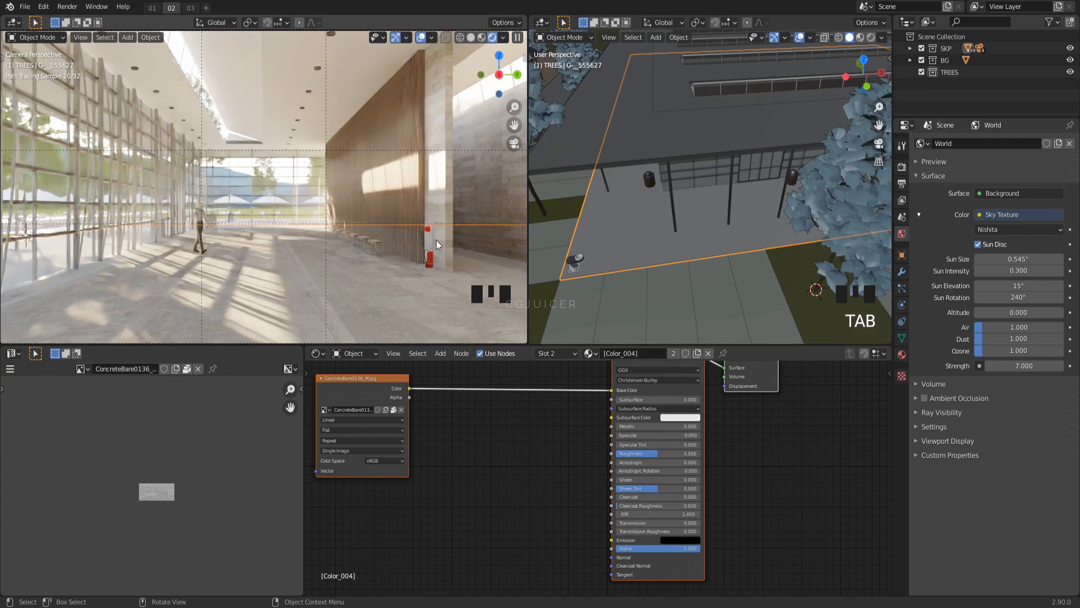
Step: Select the interior floor face and connect the concrete texture's Color output to the Principled BSDF's Roughness and Normal inputs
{"action": "mouse_move", "coordinate": [703, 211]}
{"action": "middle_mouse_down"}
{"action": "mouse_move", "coordinate": [644, 176]}
{"action": "mouse_move", "coordinate": [735, 204]}
{"action": "mouse_move", "coordinate": [659, 194]}
{"action": "mouse_move", "coordinate": [694, 205]}
{"action": "middle_mouse_up"}
{"action": "left_click", "coordinate": [695, 204]}
{"action": "key", "text": "Tab"}
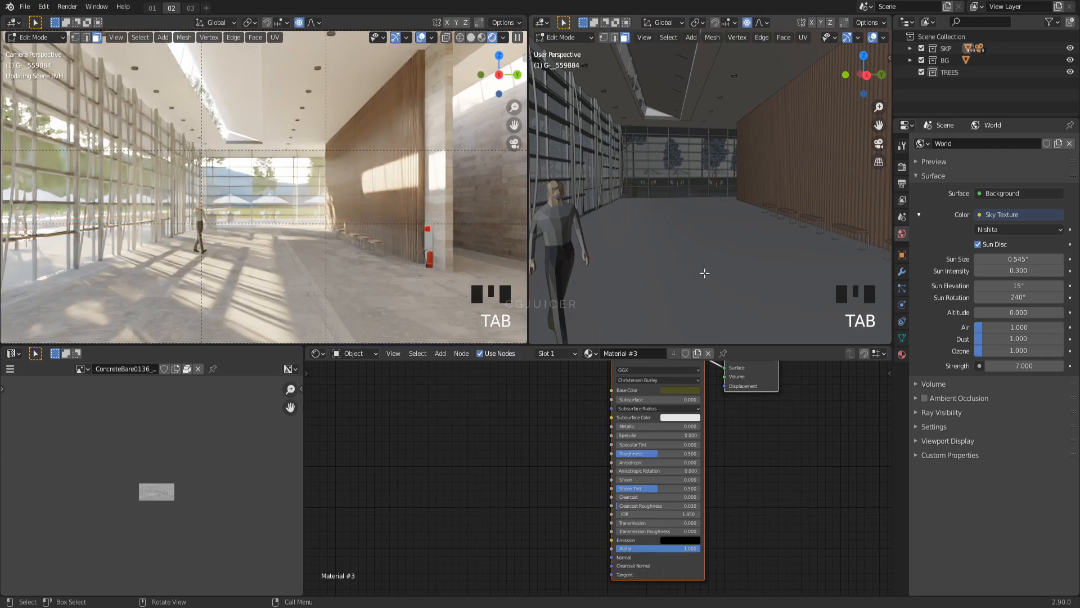
{"action": "left_click", "coordinate": [699, 287]}
{"action": "left_click", "coordinate": [699, 287]}
{"action": "left_click_drag", "start_coordinate": [414, 383], "coordinate": [617, 448]}
{"action": "middle_click_drag", "start_coordinate": [419, 386], "coordinate": [419, 373]}
{"action": "left_click_drag", "start_coordinate": [623, 543], "coordinate": [619, 538]}
Step: Insert a Bump node between the concrete texture and the Normal input, with its Strength at 0.010
{"action": "key", "text": "shift+a"}
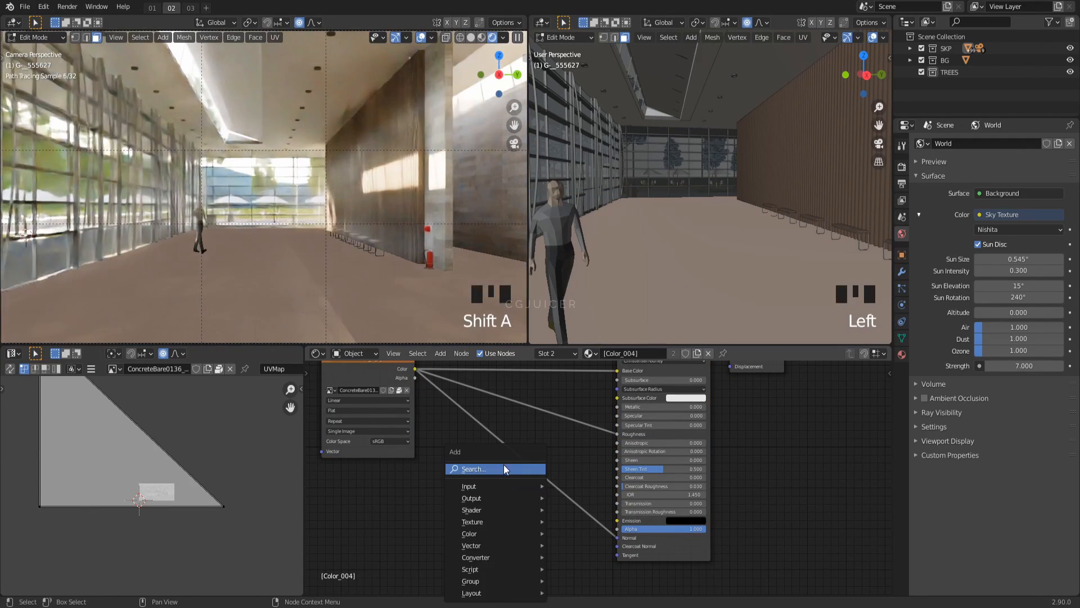
{"action": "left_click", "coordinate": [459, 470]}
{"action": "type", "text": "bump"}
{"action": "key", "text": "Return"}
{"action": "left_click", "coordinate": [523, 522]}
{"action": "double_click", "coordinate": [538, 496]}
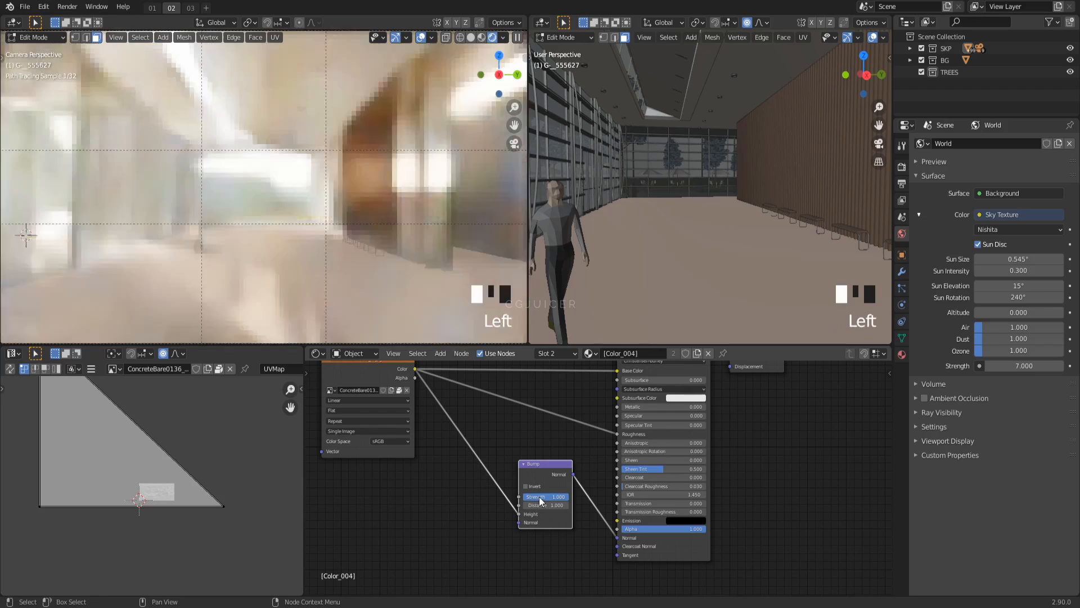
{"action": "middle_click_drag", "start_coordinate": [539, 501], "coordinate": [540, 527]}
Step: Insert a ColorRamp before the Roughness input and tighten its stops for more contrast, with the white stop at 0.441
{"action": "key", "text": "shift+a"}
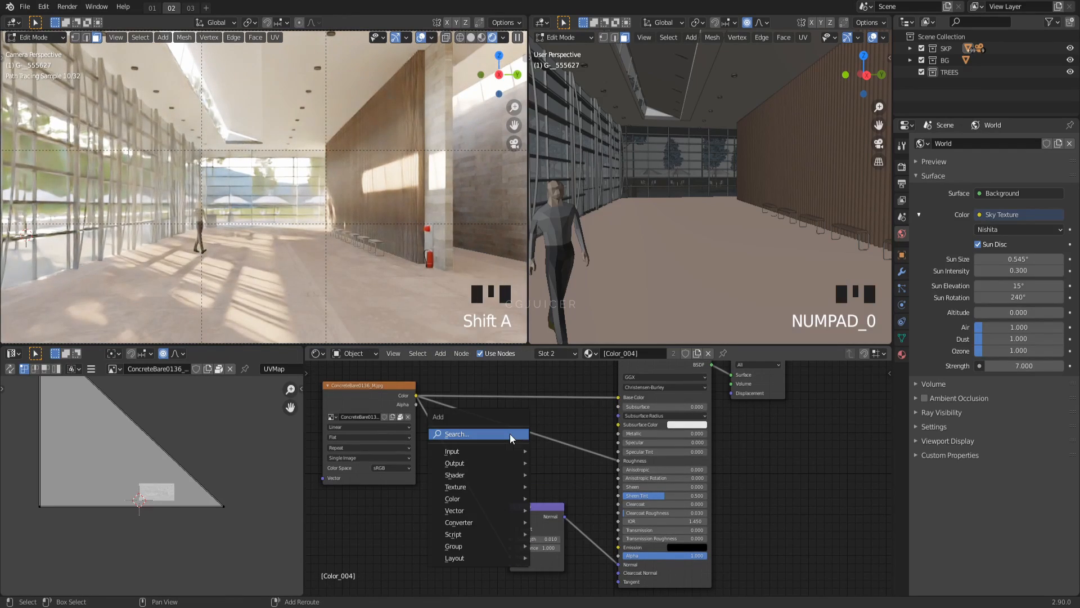
{"action": "left_click", "coordinate": [528, 484]}
{"action": "left_click", "coordinate": [497, 403]}
{"action": "left_click", "coordinate": [530, 420], "text": "ctrl+shift"}
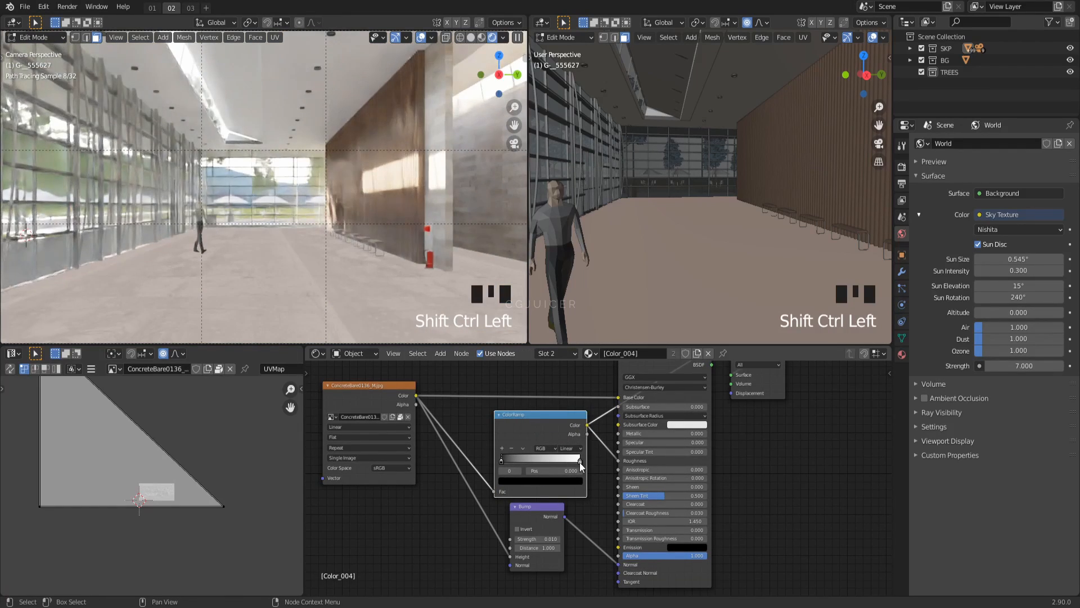
{"action": "left_click_drag", "start_coordinate": [580, 461], "coordinate": [536, 460]}
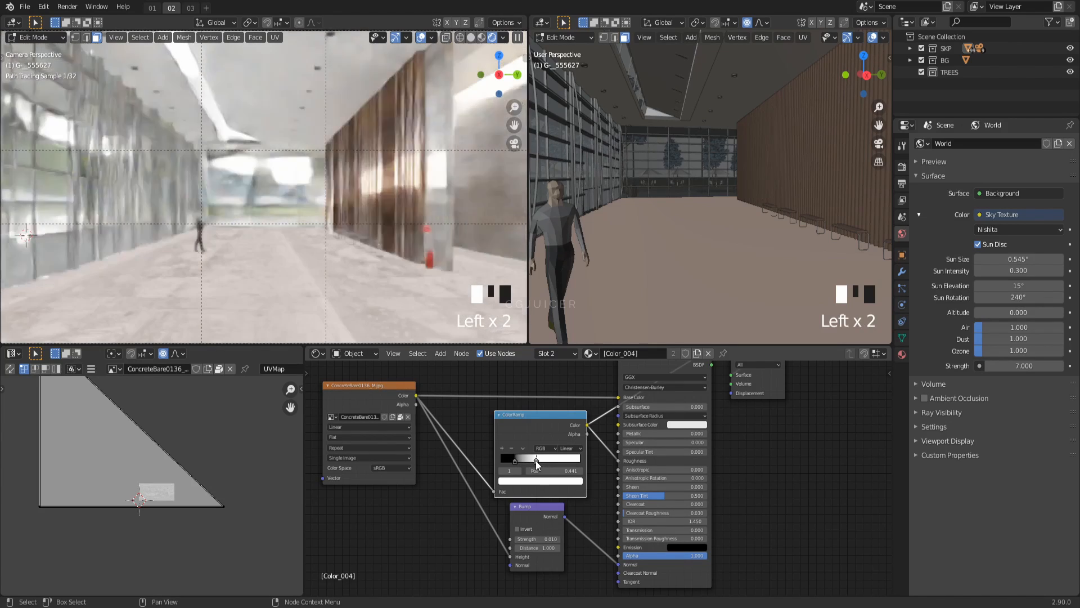
{"action": "middle_click_drag", "start_coordinate": [639, 360], "coordinate": [605, 411]}
{"action": "left_click", "coordinate": [605, 410], "text": "ctrl+shift"}
{"action": "key", "text": "Tab"}
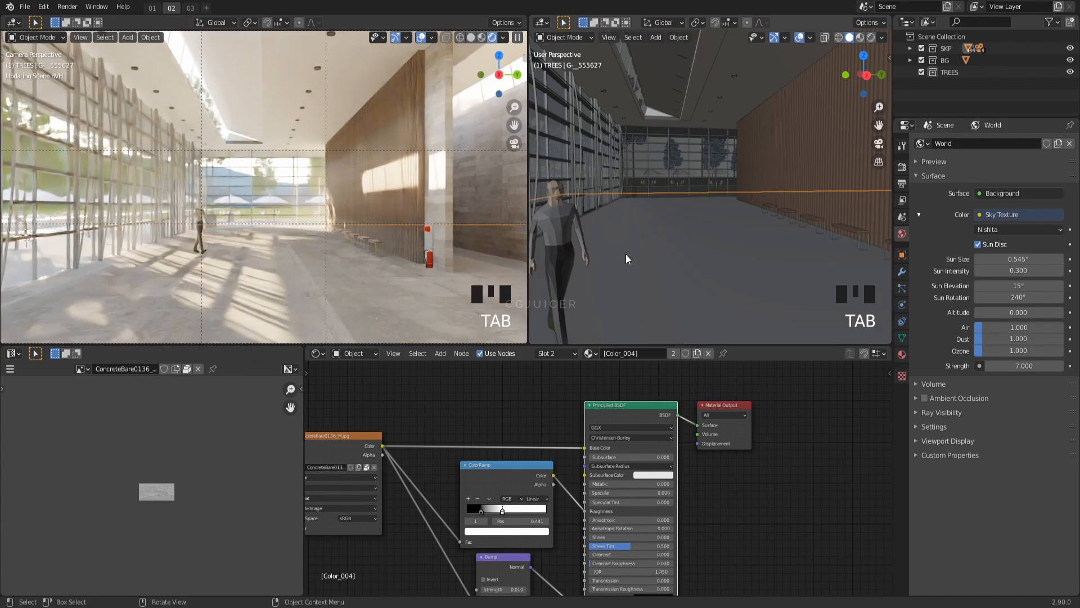
Step: Select a wooden slat of the interior wall with all its linked objects and join them into one object
{"action": "left_click", "coordinate": [412, 248]}
{"action": "key", "text": "Tab"}
{"action": "middle_click_drag", "start_coordinate": [506, 197], "coordinate": [241, 231], "text": "shift"}
{"action": "key", "text": "Tab"}
{"action": "scroll", "coordinate": [349, 265], "scroll_direction": "down", "scroll_amount": 2}
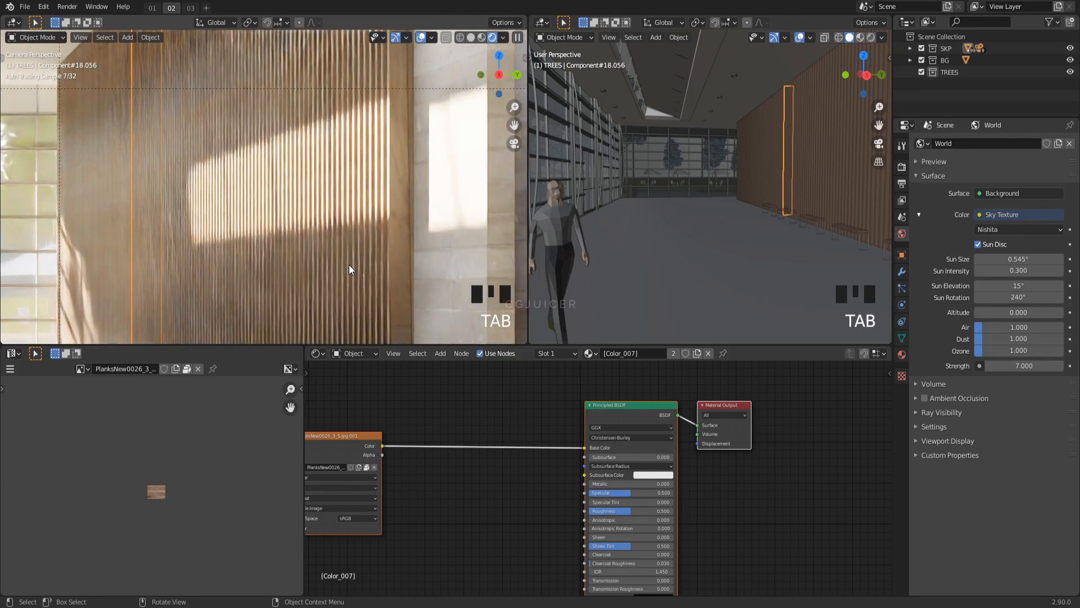
{"action": "middle_click_drag", "start_coordinate": [785, 210], "coordinate": [750, 235], "text": "shift"}
{"action": "key", "text": "shift+l"}
{"action": "left_click", "coordinate": [768, 223]}
{"action": "scroll", "coordinate": [735, 236], "scroll_direction": "down", "scroll_amount": 2}
{"action": "key", "text": "ctrl+j"}
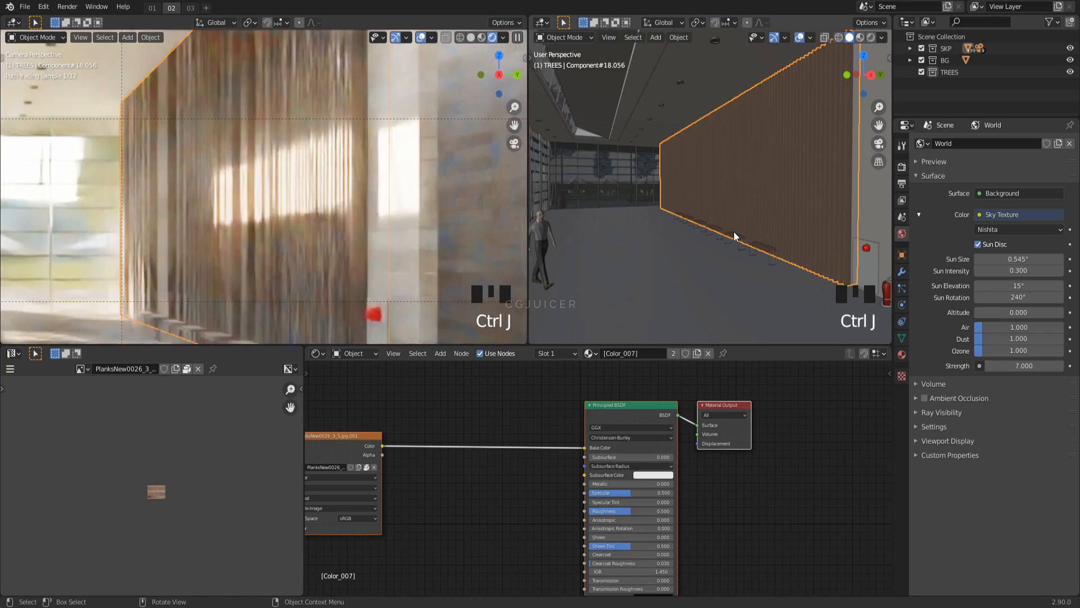
Step: Unwrap all faces of the joined slat wall with Smart UV Project
{"action": "key", "text": "Tab"}
{"action": "key", "text": "a"}
{"action": "key", "text": "u"}
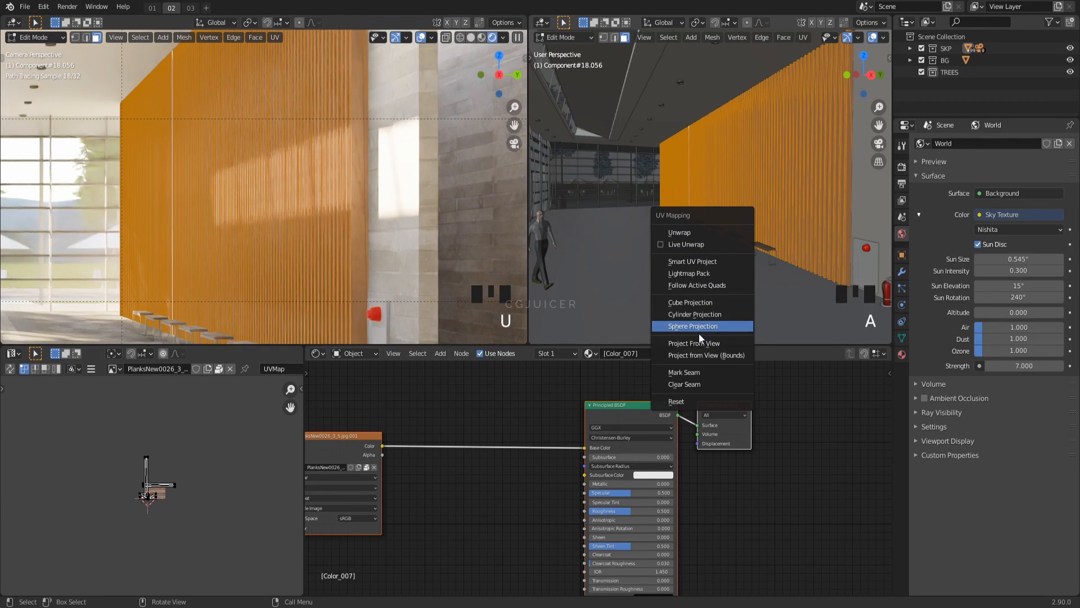
{"action": "left_click", "coordinate": [687, 263]}
{"action": "left_click", "coordinate": [690, 360]}
{"action": "scroll", "coordinate": [171, 509], "scroll_direction": "up", "scroll_amount": 10}
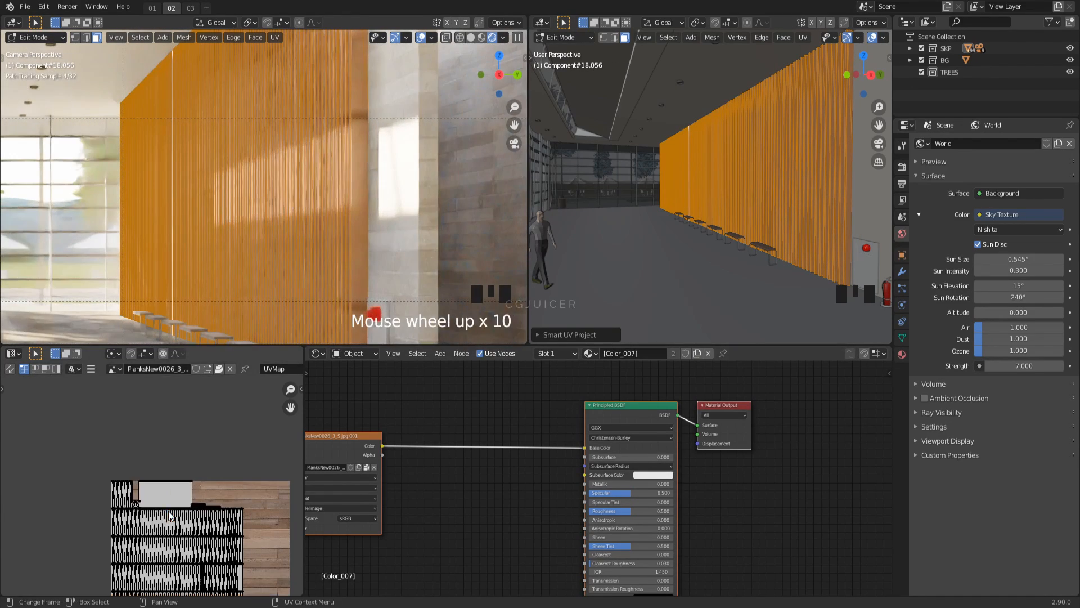
Step: Rotate all UVs of the slat wall a quarter turn
{"action": "key", "text": "a"}
{"action": "key", "text": "r"}
{"action": "left_click", "coordinate": [188, 555]}
{"action": "scroll", "coordinate": [186, 554], "scroll_direction": "down", "scroll_amount": 4}
{"action": "middle_click_drag", "start_coordinate": [186, 554], "coordinate": [200, 498]}
{"action": "key", "text": "s"}
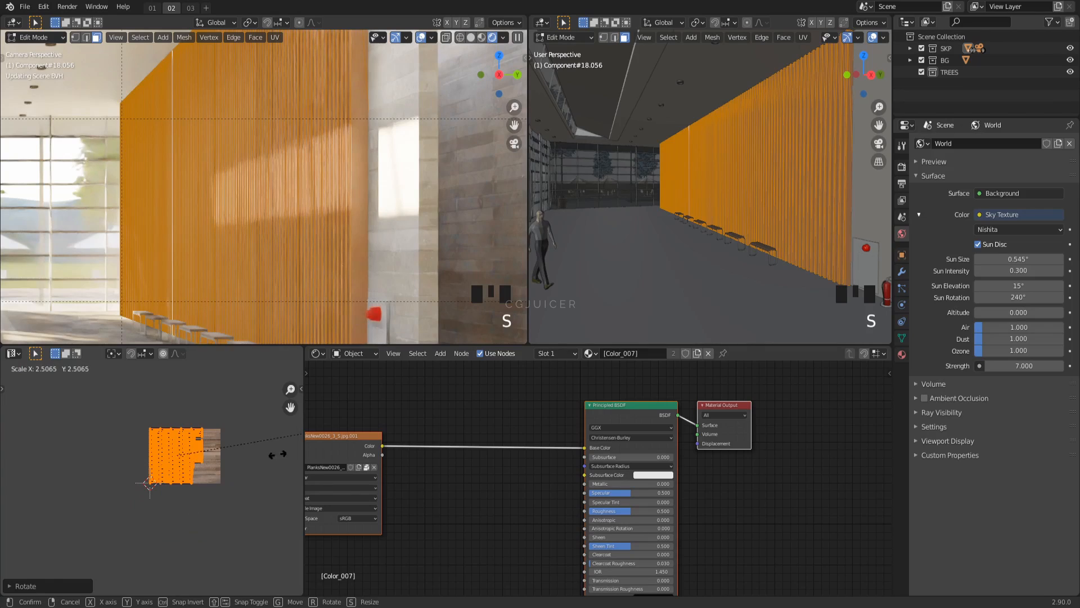
{"action": "right_click", "coordinate": [189, 499]}
{"action": "key", "text": "s"}
{"action": "right_click", "coordinate": [243, 462]}
Step: Enlarge the slat wall's UVs and shift them until they line up with the wood plank image, finishing in Object Mode
{"action": "left_click", "coordinate": [91, 369]}
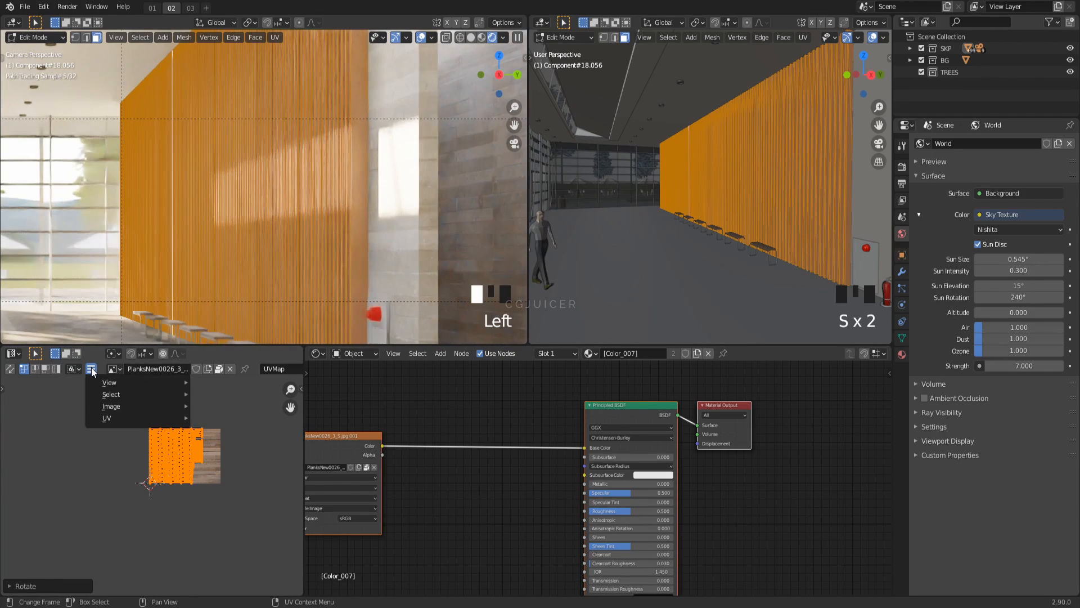
{"action": "mouse_move", "coordinate": [155, 424]}
{"action": "left_click", "coordinate": [245, 121]}
{"action": "key", "text": "s"}
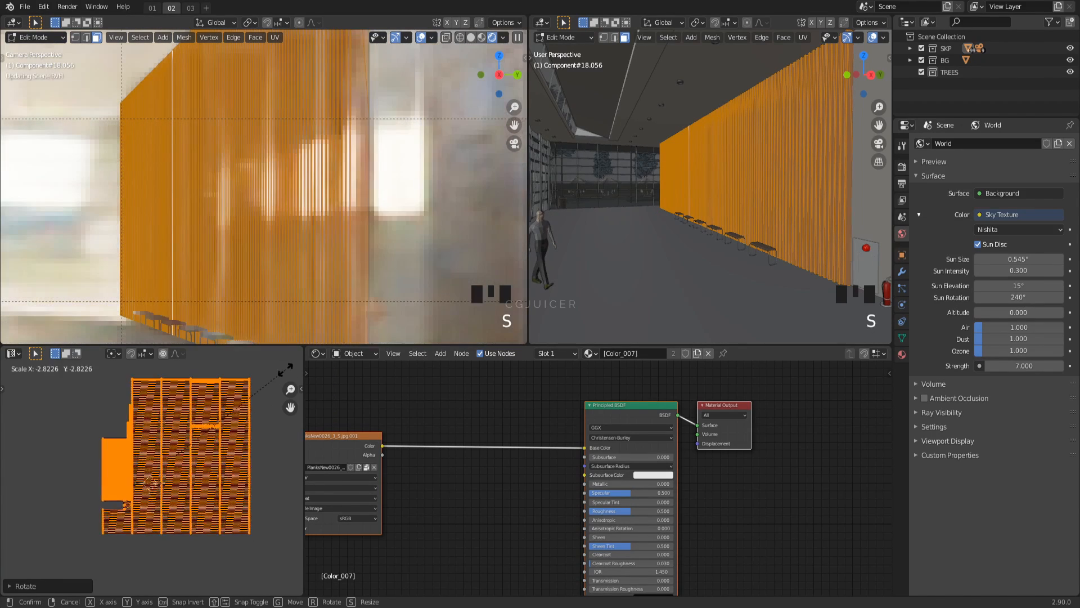
{"action": "left_click", "coordinate": [240, 425]}
{"action": "key", "text": "g"}
{"action": "left_click", "coordinate": [190, 500]}
{"action": "key", "text": "s"}
{"action": "left_click", "coordinate": [230, 476]}
{"action": "key", "text": "g"}
{"action": "left_click", "coordinate": [169, 530]}
{"action": "key", "text": "s"}
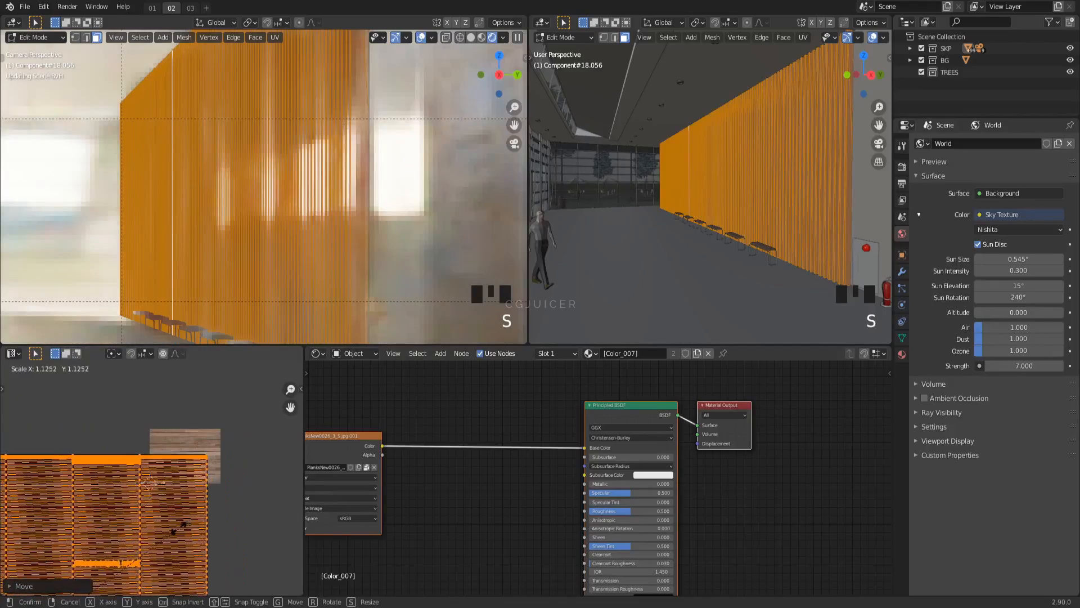
{"action": "left_click", "coordinate": [194, 510]}
{"action": "key", "text": "g"}
{"action": "left_click", "coordinate": [201, 495]}
{"action": "key", "text": "s"}
{"action": "left_click", "coordinate": [181, 512]}
{"action": "key", "text": "g"}
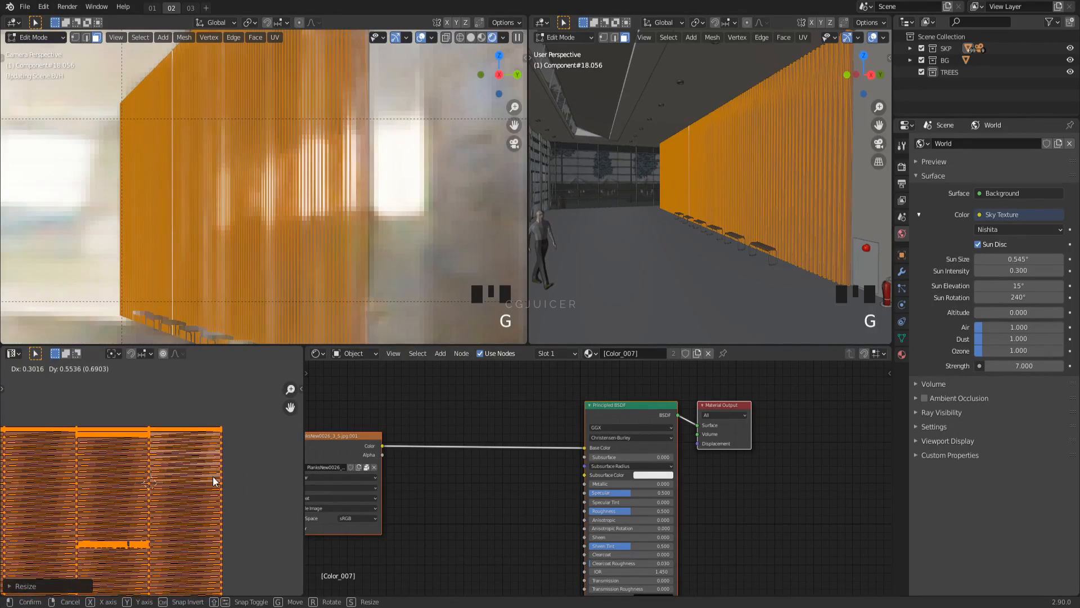
{"action": "left_click", "coordinate": [215, 480]}
{"action": "key", "text": "s"}
{"action": "left_click", "coordinate": [211, 481]}
{"action": "key", "text": "g"}
{"action": "left_click", "coordinate": [216, 485]}
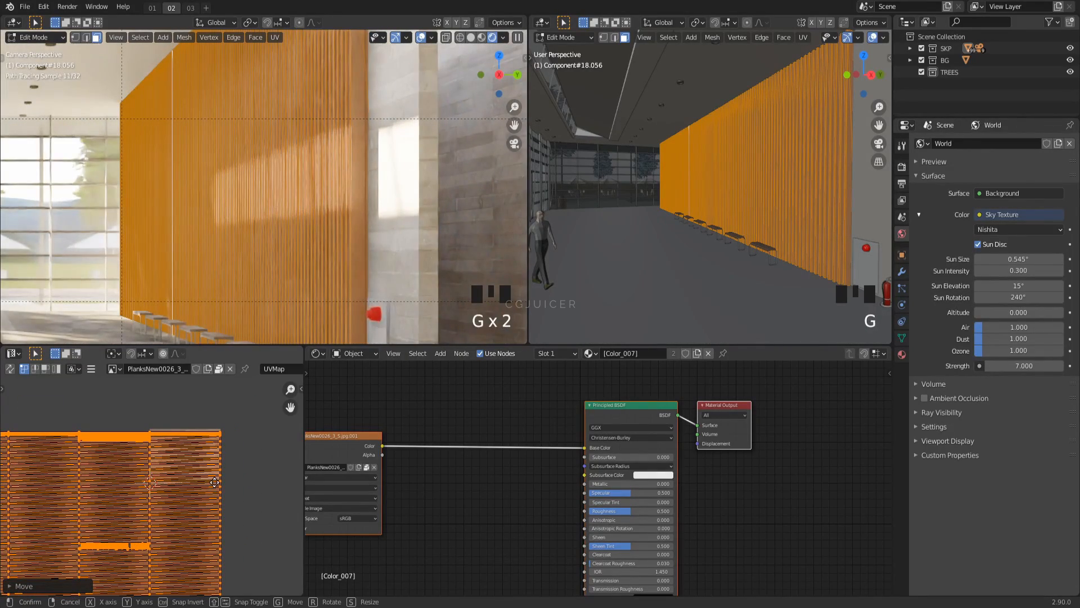
{"action": "left_click", "coordinate": [214, 482]}
{"action": "key", "text": "Tab"}
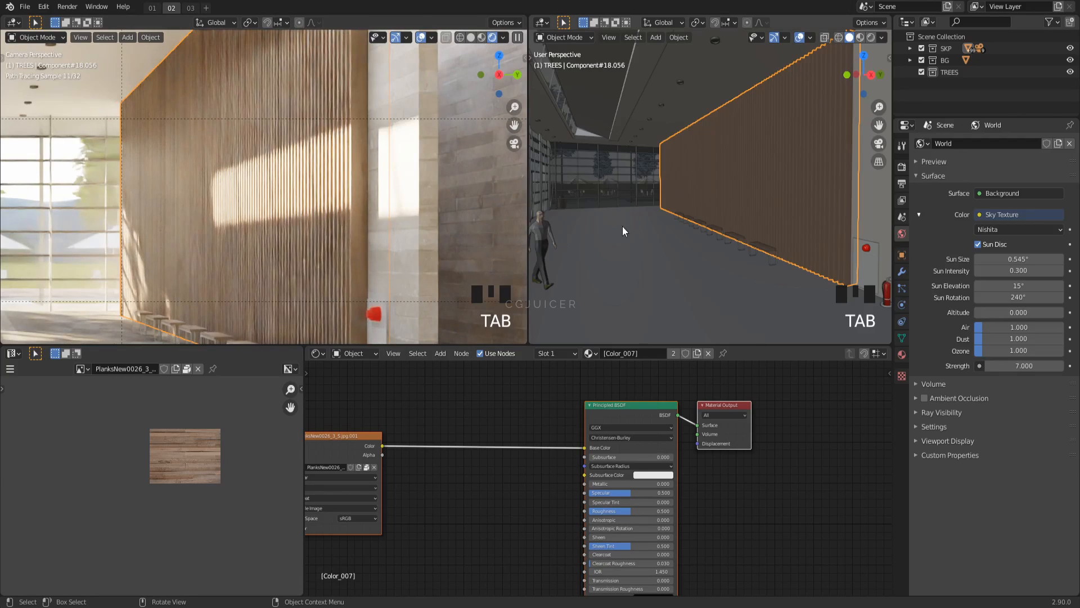
Step: Link the wood plank texture's Color output to the Roughness and Normal inputs of the slat wall's Principled BSDF
{"action": "scroll", "coordinate": [764, 285], "scroll_direction": "up", "scroll_amount": 2}
{"action": "middle_click_drag", "start_coordinate": [764, 284], "coordinate": [730, 244], "text": "shift"}
{"action": "scroll", "coordinate": [730, 244], "scroll_direction": "down", "scroll_amount": 1}
{"action": "middle_click_drag", "start_coordinate": [359, 225], "coordinate": [363, 184], "text": "shift"}
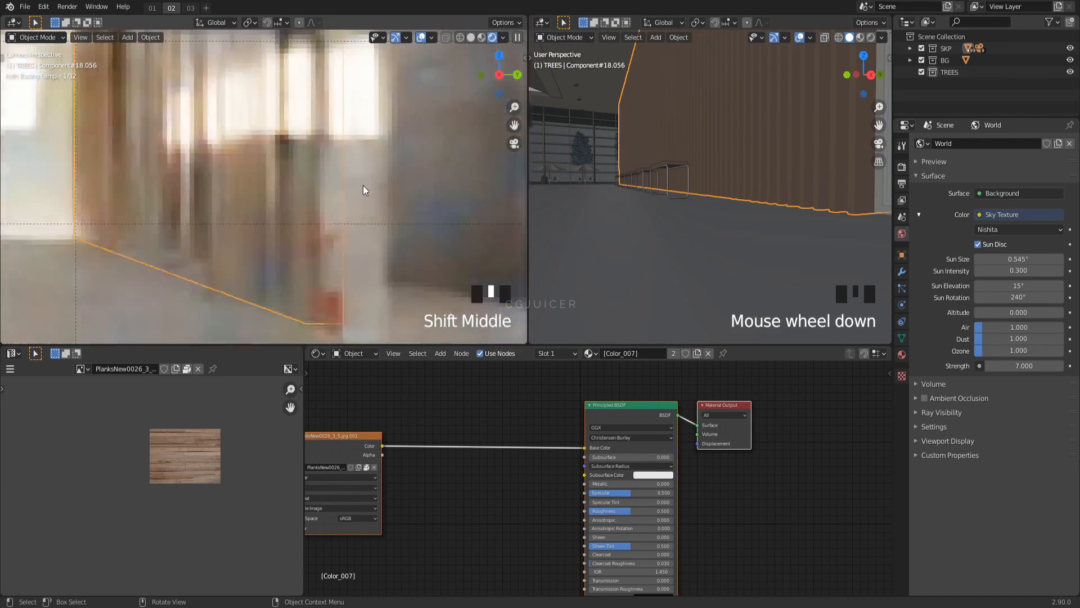
{"action": "middle_click_drag", "start_coordinate": [731, 187], "coordinate": [720, 205], "text": "shift"}
{"action": "left_click_drag", "start_coordinate": [591, 525], "coordinate": [585, 511]}
{"action": "scroll", "coordinate": [585, 511], "scroll_direction": "down", "scroll_amount": 2}
{"action": "middle_click_drag", "start_coordinate": [585, 511], "coordinate": [412, 393]}
{"action": "left_click_drag", "start_coordinate": [586, 538], "coordinate": [586, 537]}
Step: Insert a Bump node before the wood material's Normal input, feed the texture into its Height, and lower its strength
{"action": "key", "text": "shift+a"}
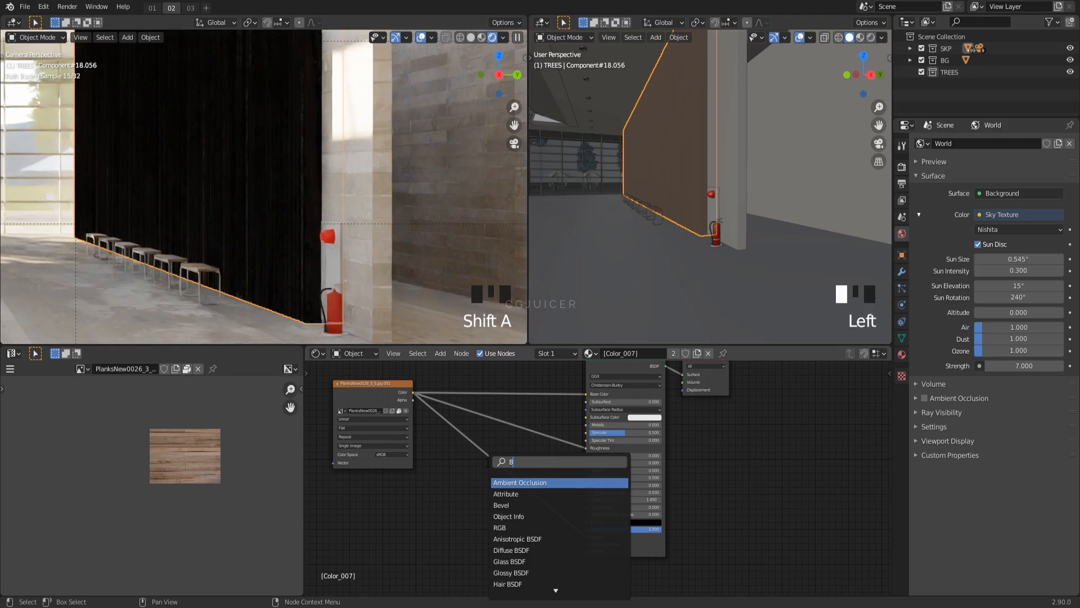
{"action": "type", "text": "ump"}
{"action": "key", "text": "Return"}
{"action": "left_click", "coordinate": [487, 524]}
{"action": "left_click_drag", "start_coordinate": [490, 527], "coordinate": [491, 518]}
{"action": "double_click", "coordinate": [512, 502]}
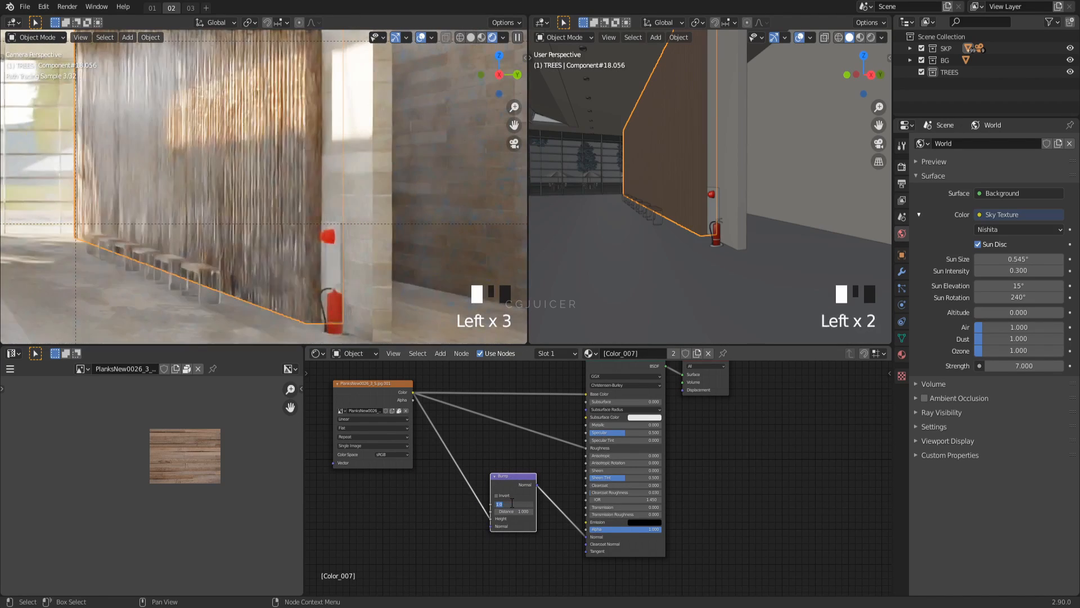
{"action": "key", "text": "Return"}
Step: Insert a ColorRamp between the plank texture and the Roughness input and preview its output on the wall
{"action": "left_click", "coordinate": [418, 501]}
{"action": "key", "text": "shift+a"}
{"action": "left_click", "coordinate": [396, 468]}
{"action": "type", "text": "ramp"}
{"action": "key", "text": "Return"}
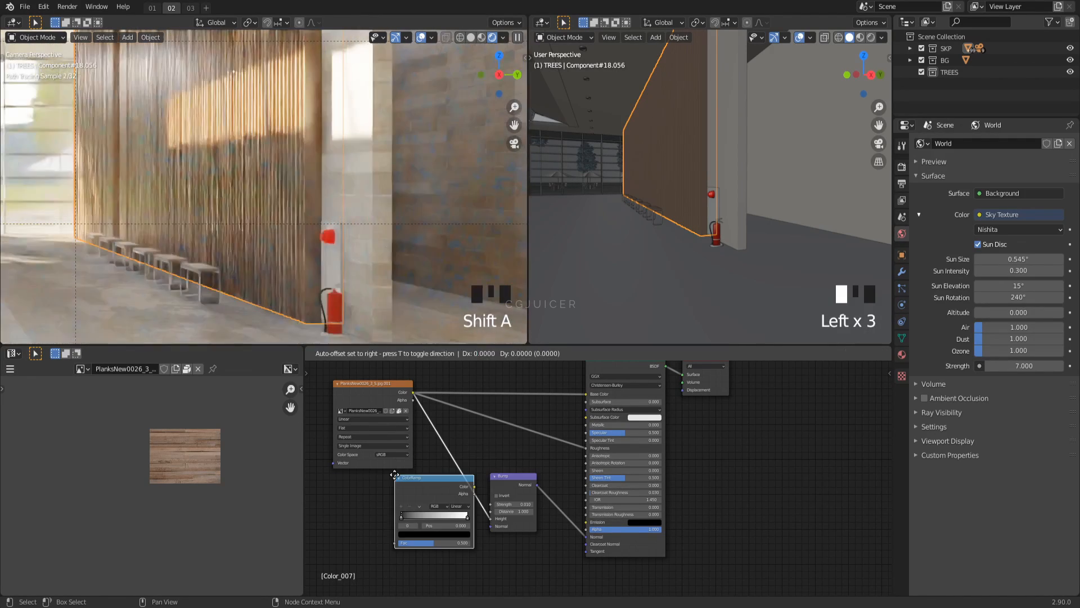
{"action": "left_click", "coordinate": [488, 412]}
{"action": "left_click", "coordinate": [484, 413], "text": "ctrl+shift"}
Step: Flip the wood ColorRamp, move its black stop to 0.359, and reconnect the Principled BSDF to the material output
{"action": "middle_click_drag", "start_coordinate": [484, 413], "coordinate": [513, 478]}
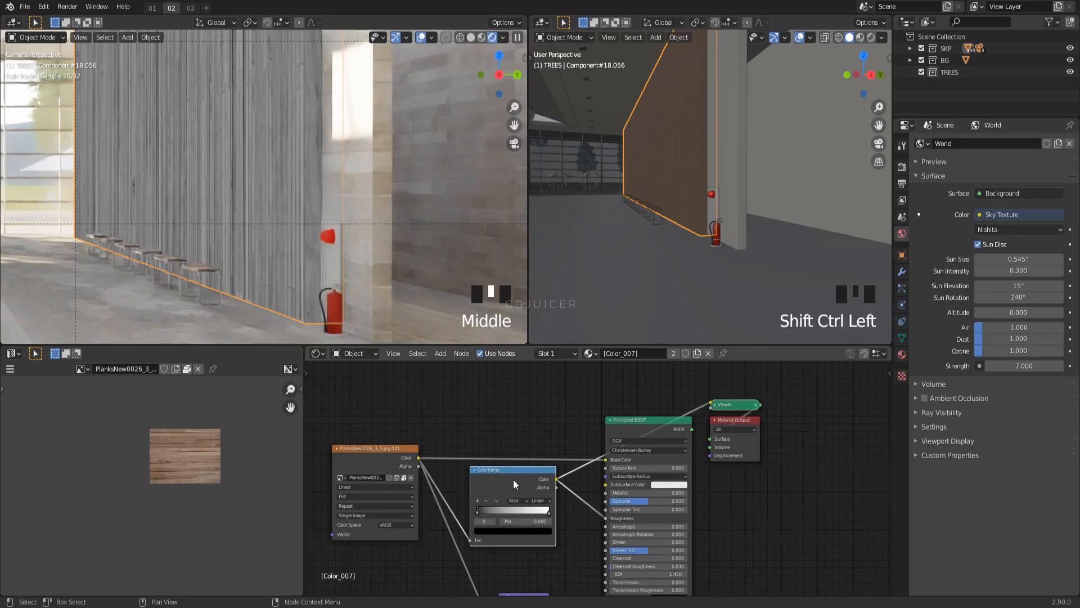
{"action": "left_click", "coordinate": [497, 500]}
{"action": "left_click", "coordinate": [514, 509]}
{"action": "left_click_drag", "start_coordinate": [549, 510], "coordinate": [498, 512]}
{"action": "middle_click_drag", "start_coordinate": [630, 441], "coordinate": [576, 498]}
{"action": "left_click", "coordinate": [589, 489], "text": "ctrl+shift"}
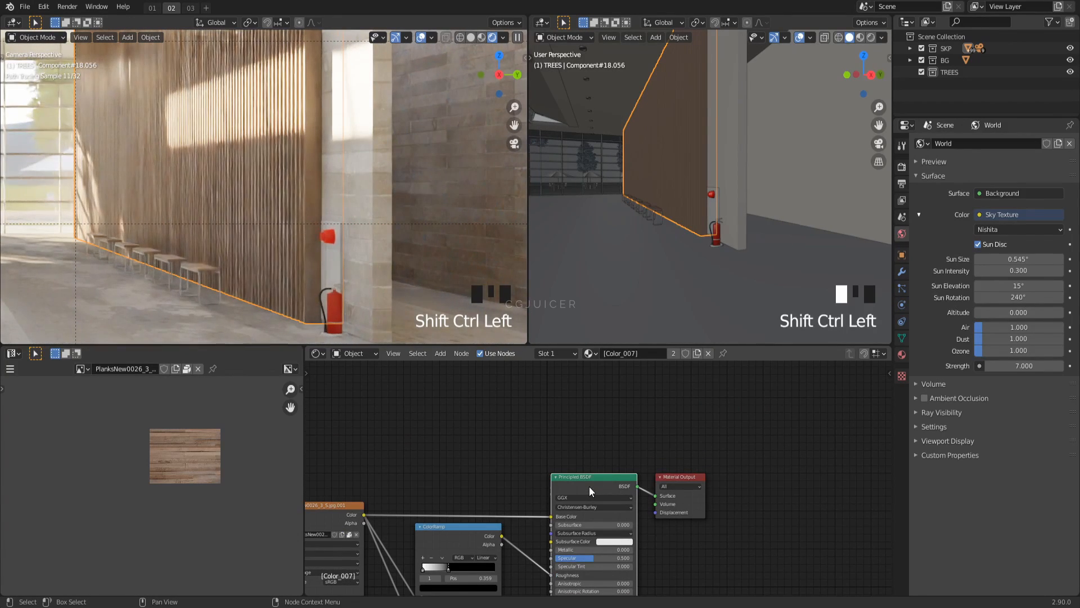
Step: Select the brick-textured column and link its brick texture's Color output to the Roughness and Normal inputs
{"action": "left_click", "coordinate": [735, 152]}
{"action": "key", "text": "Tab"}
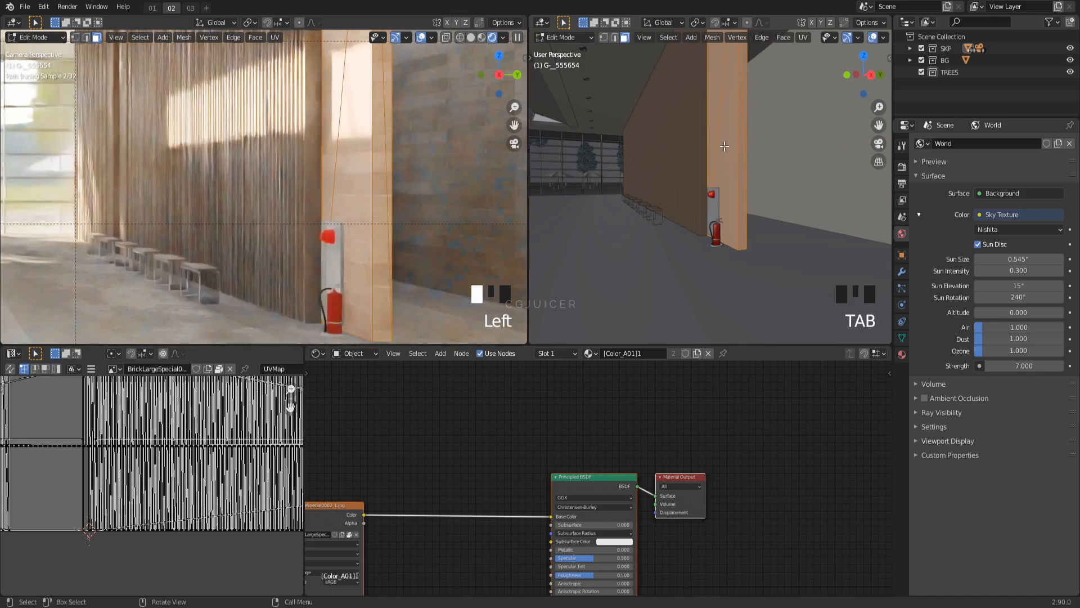
{"action": "middle_click_drag", "start_coordinate": [420, 507], "coordinate": [541, 411]}
{"action": "left_click_drag", "start_coordinate": [443, 416], "coordinate": [629, 476]}
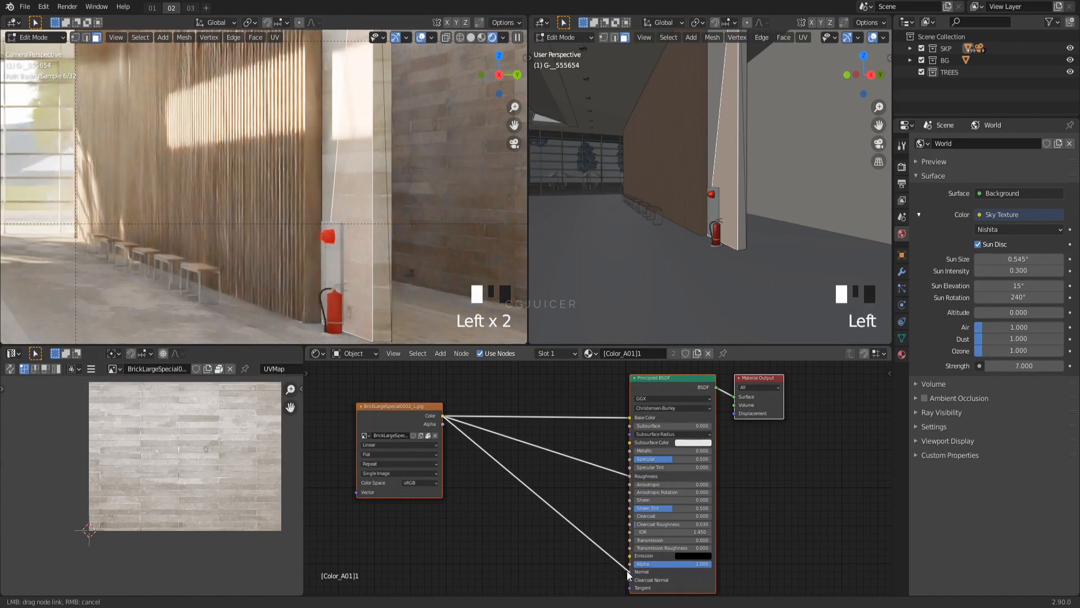
{"action": "left_click_drag", "start_coordinate": [627, 571], "coordinate": [630, 572]}
Step: Insert a Bump node before the brick material's Normal input, fed through Height, with strength 0.01
{"action": "key", "text": "shift+a"}
{"action": "type", "text": "M"}
{"action": "key", "text": "Return"}
{"action": "left_click", "coordinate": [533, 509]}
{"action": "left_click_drag", "start_coordinate": [529, 552], "coordinate": [540, 542]}
{"action": "double_click", "coordinate": [542, 530]}
{"action": "type", "text": ".01"}
{"action": "key", "text": "Return"}
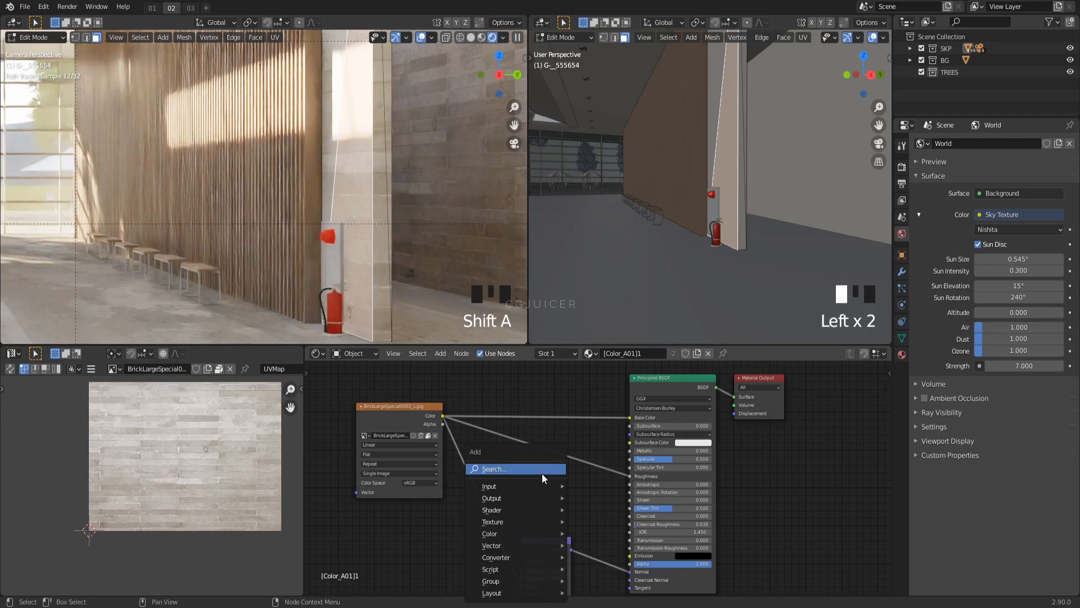
Step: Insert a flipped ColorRamp before the brick material's Roughness input, set its black stop to 0.723 using a preview, and restore the shader output
{"action": "left_click", "coordinate": [542, 473]}
{"action": "type", "text": "ram"}
{"action": "key", "text": "Return"}
{"action": "left_click", "coordinate": [512, 430]}
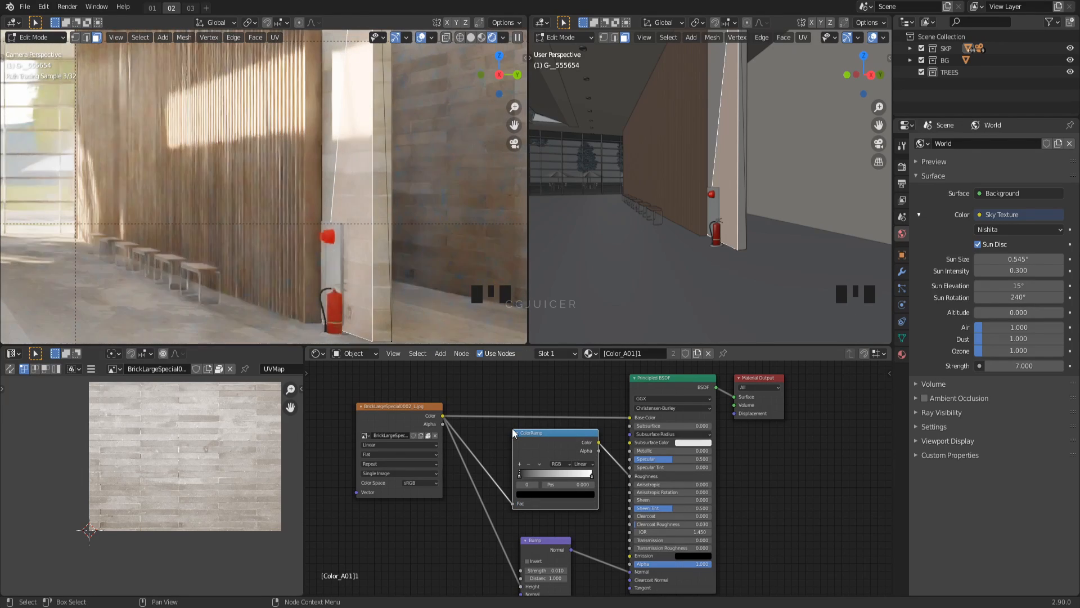
{"action": "left_click", "coordinate": [541, 464]}
{"action": "left_click", "coordinate": [548, 472]}
{"action": "left_click", "coordinate": [548, 438], "text": "ctrl+shift"}
{"action": "left_click_drag", "start_coordinate": [592, 477], "coordinate": [570, 475]}
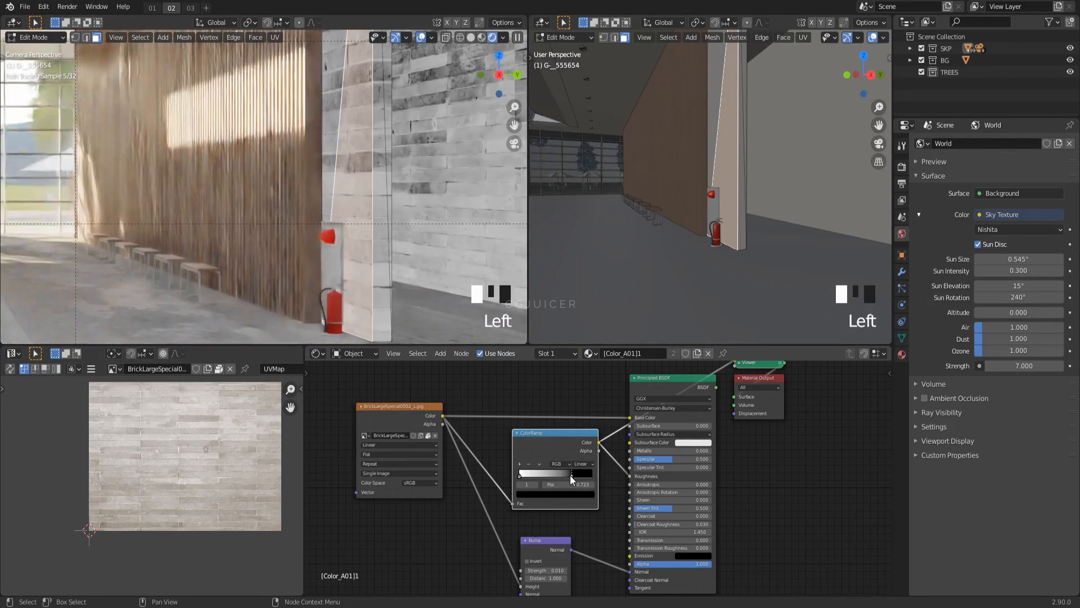
{"action": "left_click", "coordinate": [593, 424], "text": "ctrl+shift"}
{"action": "key", "text": "Tab"}
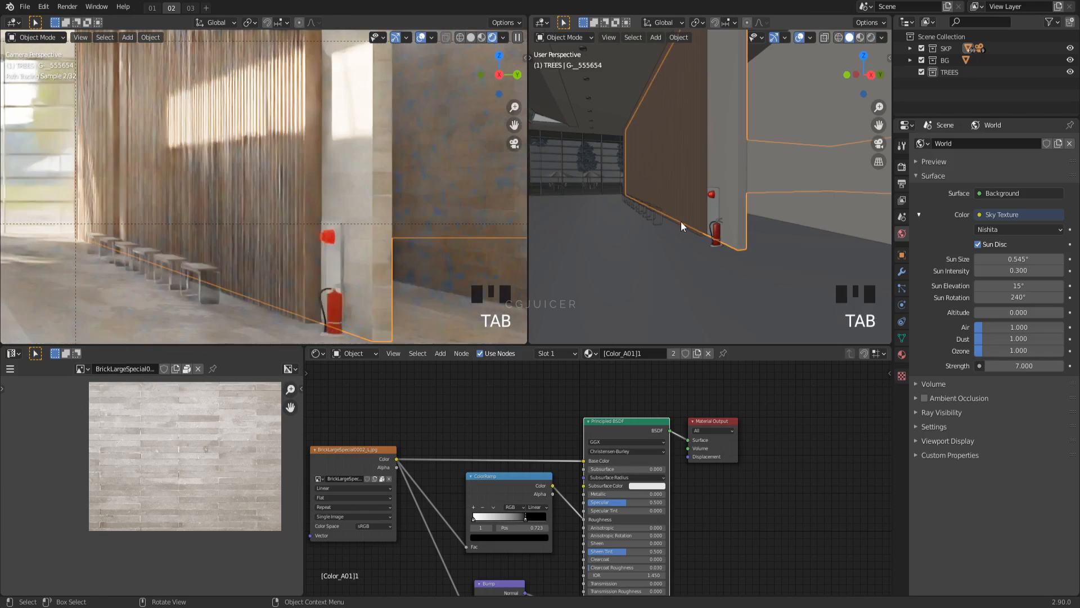
Step: On the fire extinguisher, make <FireBrick>1 fully metallic and set <Charcoal>1 to metallic 0, specular 0 and roughness 0.5
{"action": "left_click", "coordinate": [716, 232]}
{"action": "key", "text": "KP_Decimal"}
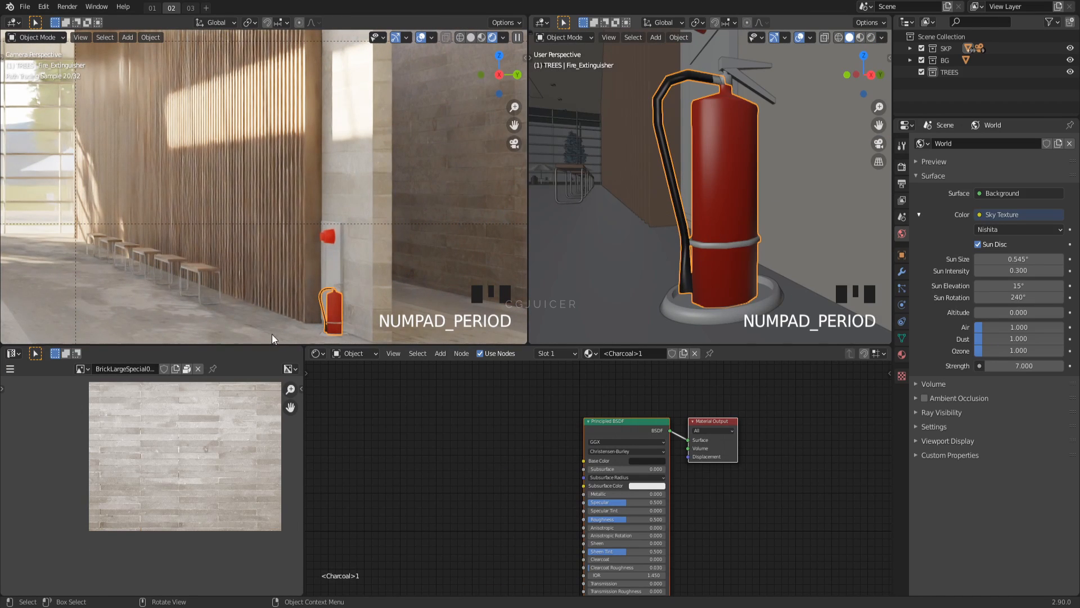
{"action": "double_click", "coordinate": [338, 302]}
{"action": "left_click", "coordinate": [337, 304]}
{"action": "middle_click_drag", "start_coordinate": [337, 305], "coordinate": [328, 168], "text": "shift"}
{"action": "scroll", "coordinate": [414, 234], "scroll_direction": "up", "scroll_amount": 3}
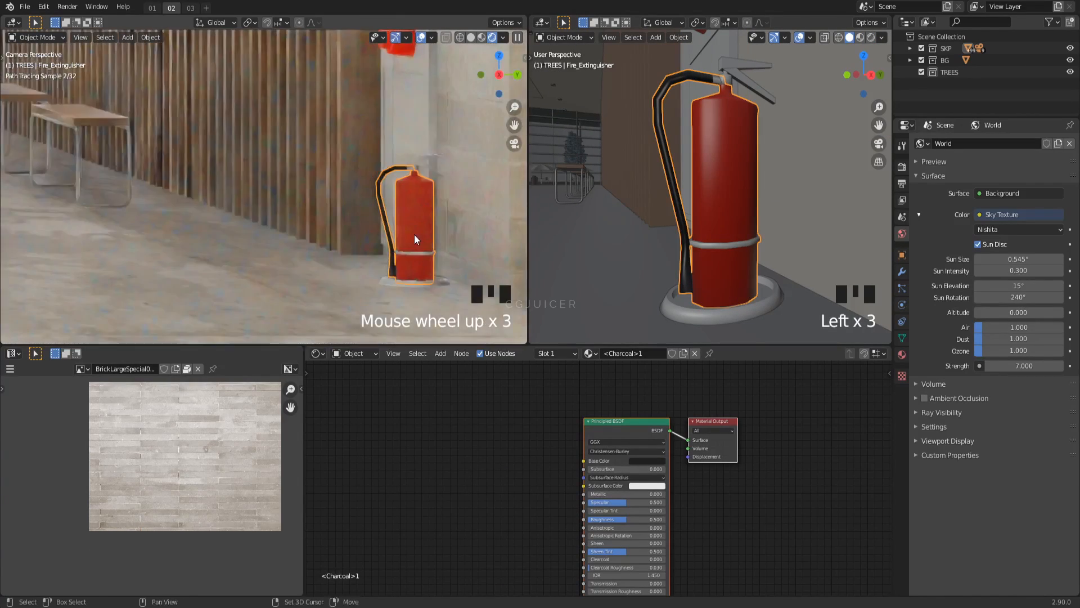
{"action": "middle_click_drag", "start_coordinate": [417, 239], "coordinate": [346, 232], "text": "shift"}
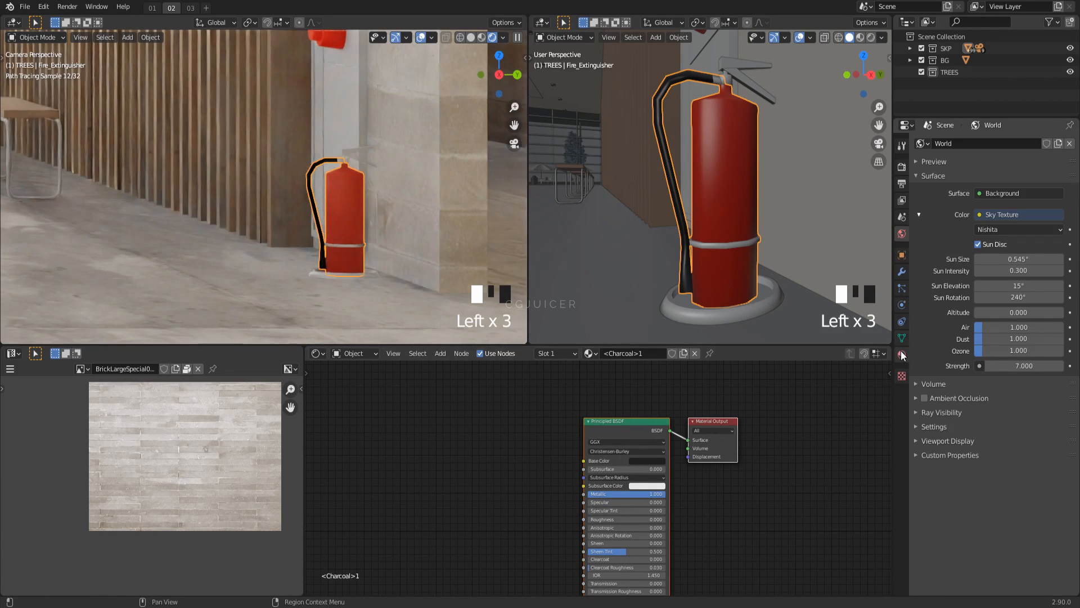
{"action": "left_click", "coordinate": [902, 354]}
{"action": "left_click", "coordinate": [949, 159]}
{"action": "left_click_drag", "start_coordinate": [615, 518], "coordinate": [669, 494]}
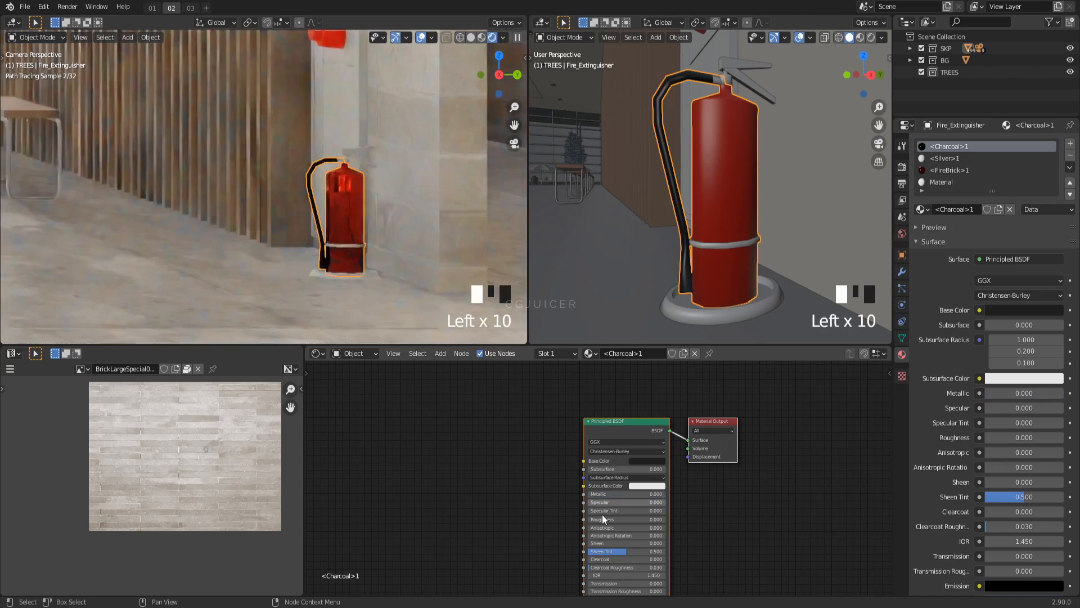
{"action": "type", "text": ".5"}
{"action": "key", "text": "Return"}
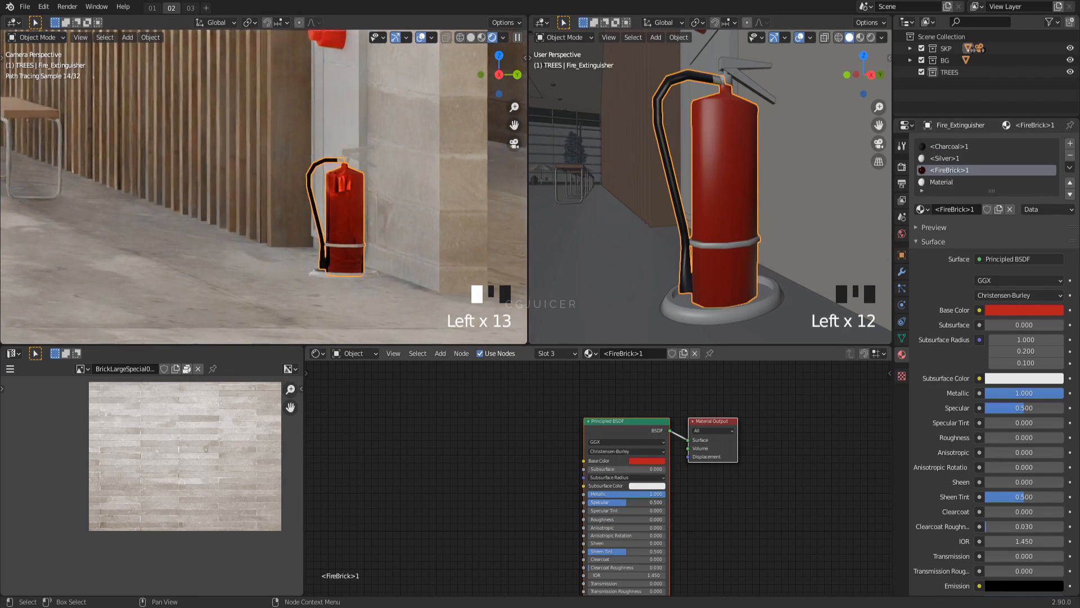
Step: Set <FireBrick>1 to specular 0 and roughness 0.3, and make the extinguisher handle's <Silver>1 fully metallic with roughness 0.2
{"action": "left_click_drag", "start_coordinate": [616, 502], "coordinate": [593, 514]}
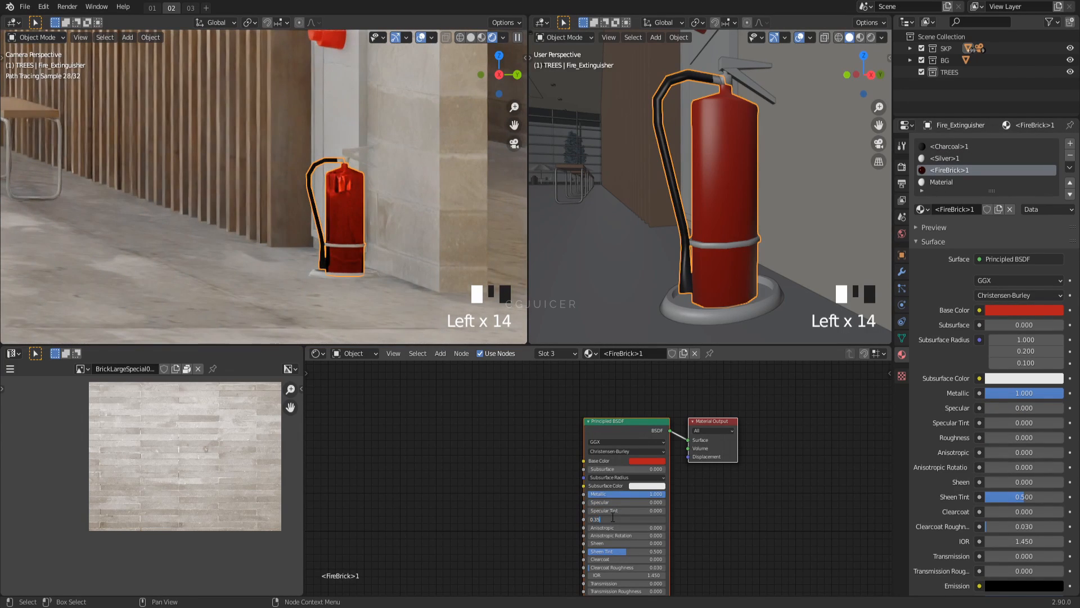
{"action": "key", "text": "Return"}
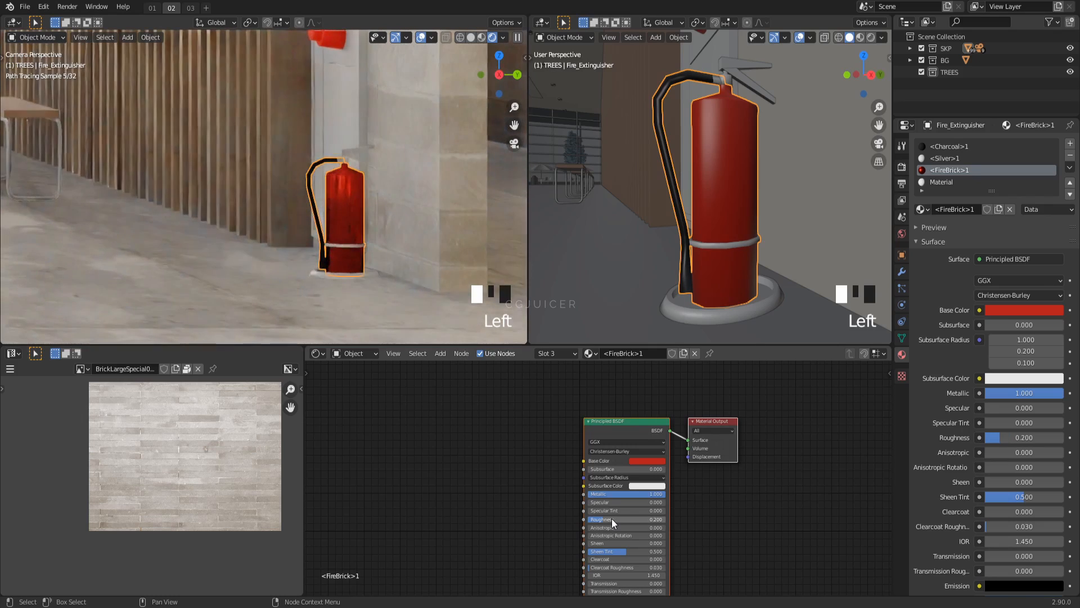
{"action": "type", "text": ".3"}
{"action": "key", "text": "Return"}
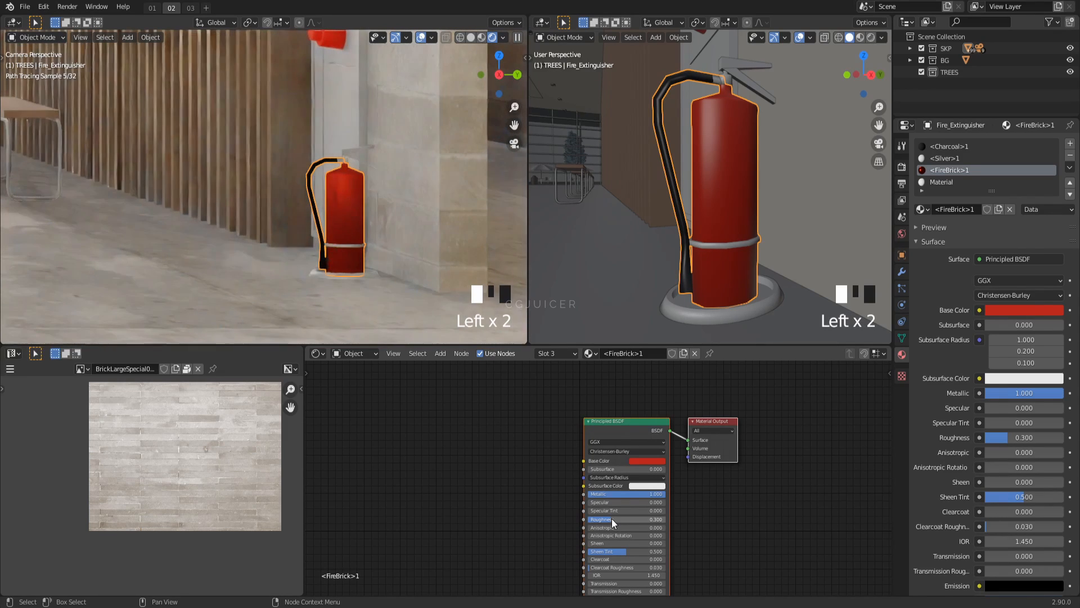
{"action": "left_click", "coordinate": [735, 77]}
{"action": "left_click_drag", "start_coordinate": [613, 494], "coordinate": [665, 494]}
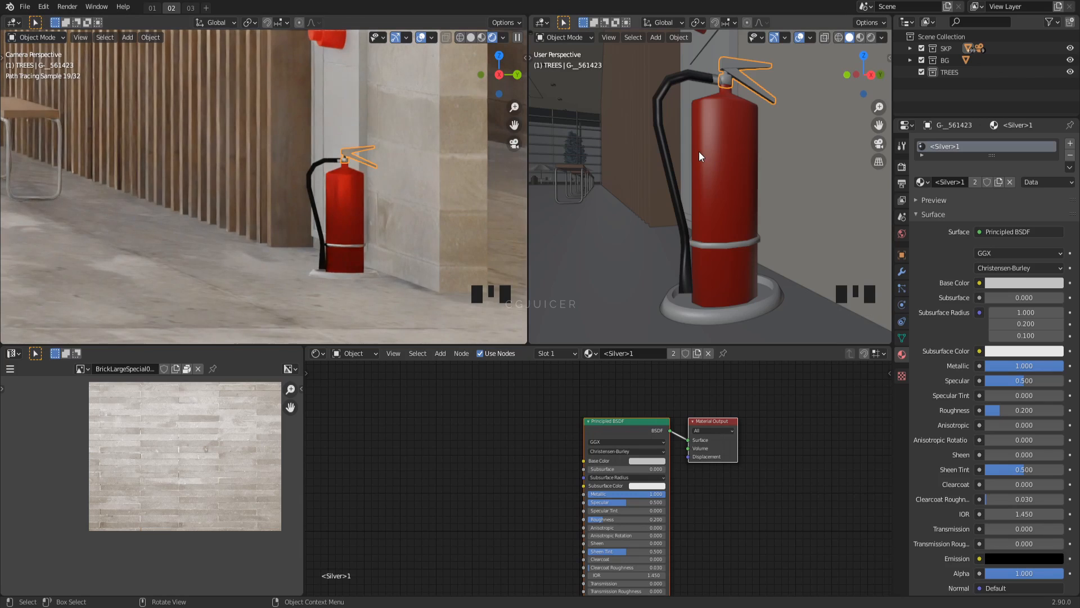
Step: Replace the <Silver> material on the wall panel behind the fire extinguisher with an existing red material
{"action": "middle_click_drag", "start_coordinate": [419, 180], "coordinate": [370, 175], "text": "shift"}
{"action": "left_click", "coordinate": [921, 182]}
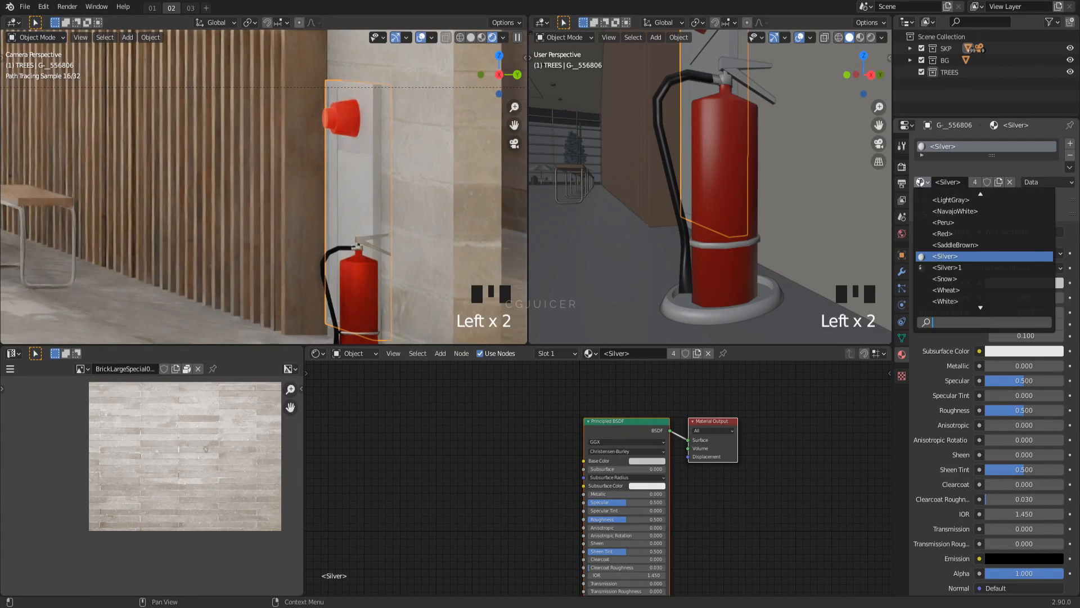
{"action": "left_click", "coordinate": [960, 200]}
Step: Set the <Red> material of the alarm on the panel to specular 0, roughness 0 and alpha 0.8
{"action": "left_click", "coordinate": [344, 118]}
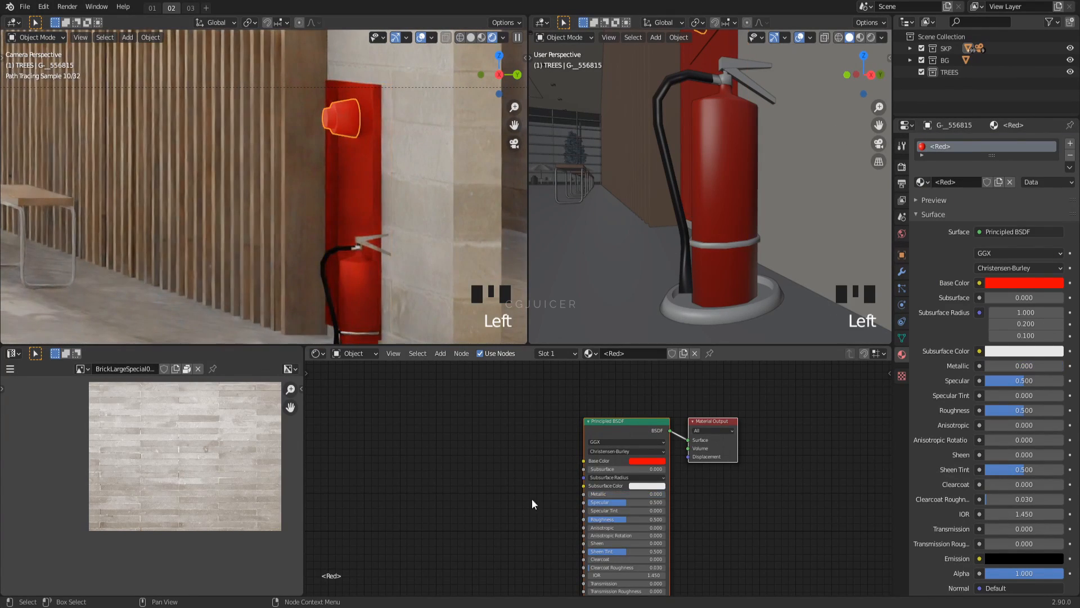
{"action": "middle_click_drag", "start_coordinate": [583, 538], "coordinate": [553, 463]}
{"action": "left_click_drag", "start_coordinate": [594, 427], "coordinate": [557, 444]}
{"action": "left_click", "coordinate": [619, 531]}
{"action": "type", "text": "0"}
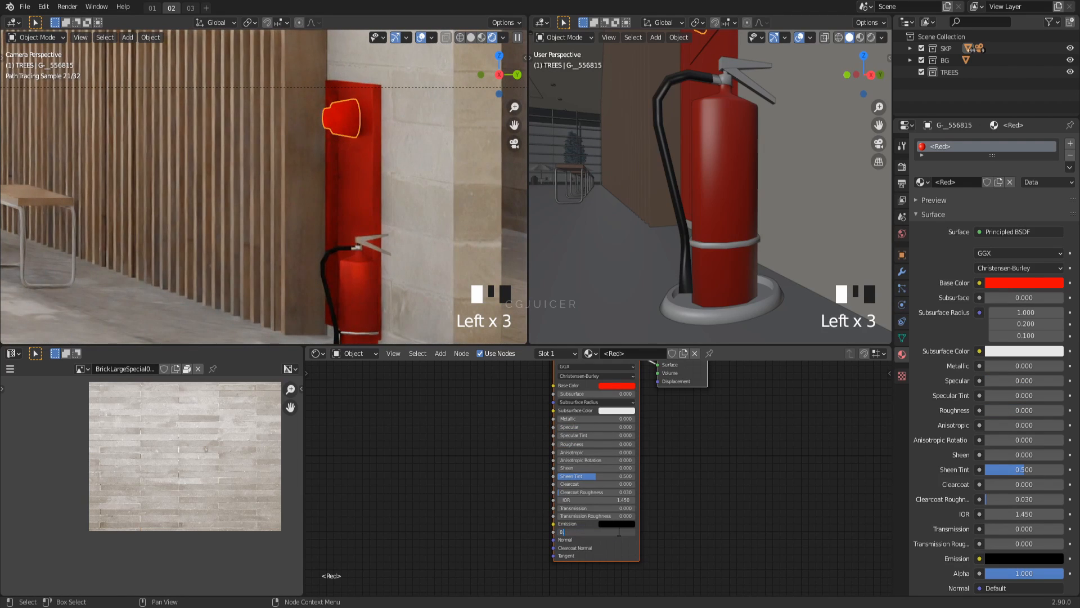
{"action": "type", "text": ".8"}
{"action": "left_click", "coordinate": [393, 254]}
Step: Change the alarm's <Red> material to alpha 0.7 and specular 0.5
{"action": "scroll", "coordinate": [372, 104], "scroll_direction": "up", "scroll_amount": 2}
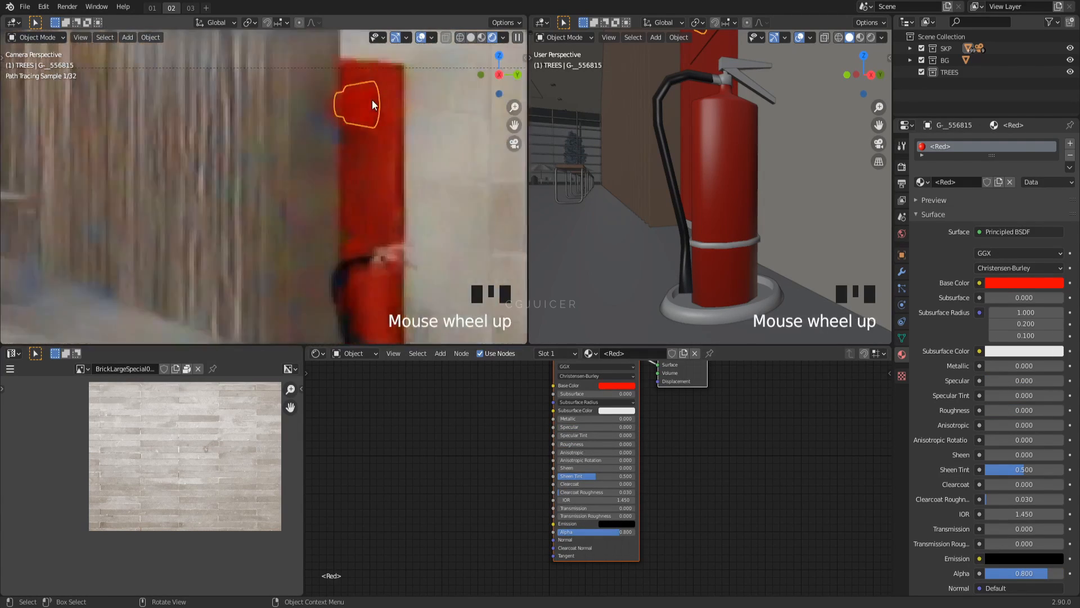
{"action": "middle_click_drag", "start_coordinate": [373, 105], "coordinate": [353, 167], "text": "shift"}
{"action": "left_click_drag", "start_coordinate": [619, 532], "coordinate": [579, 532]}
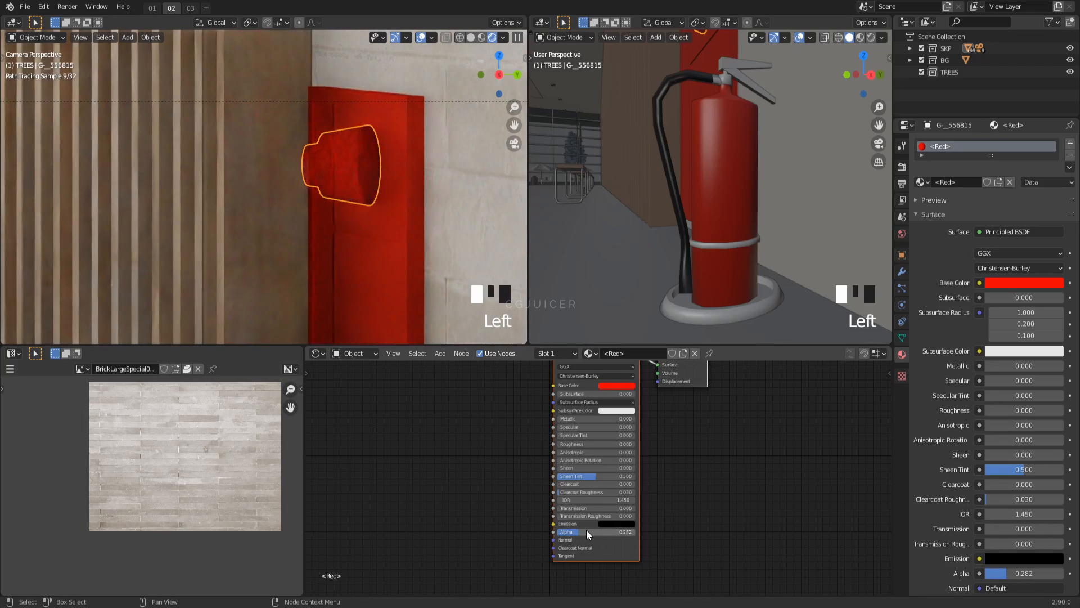
{"action": "type", "text": "0.7"}
{"action": "key", "text": "Return"}
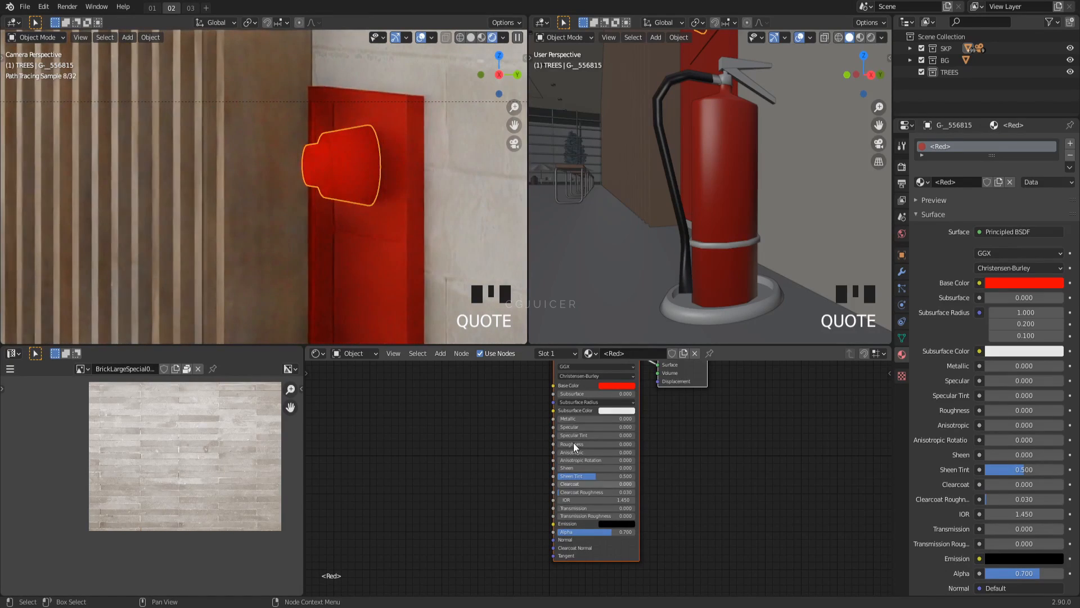
{"action": "left_click_drag", "start_coordinate": [580, 427], "coordinate": [596, 428]}
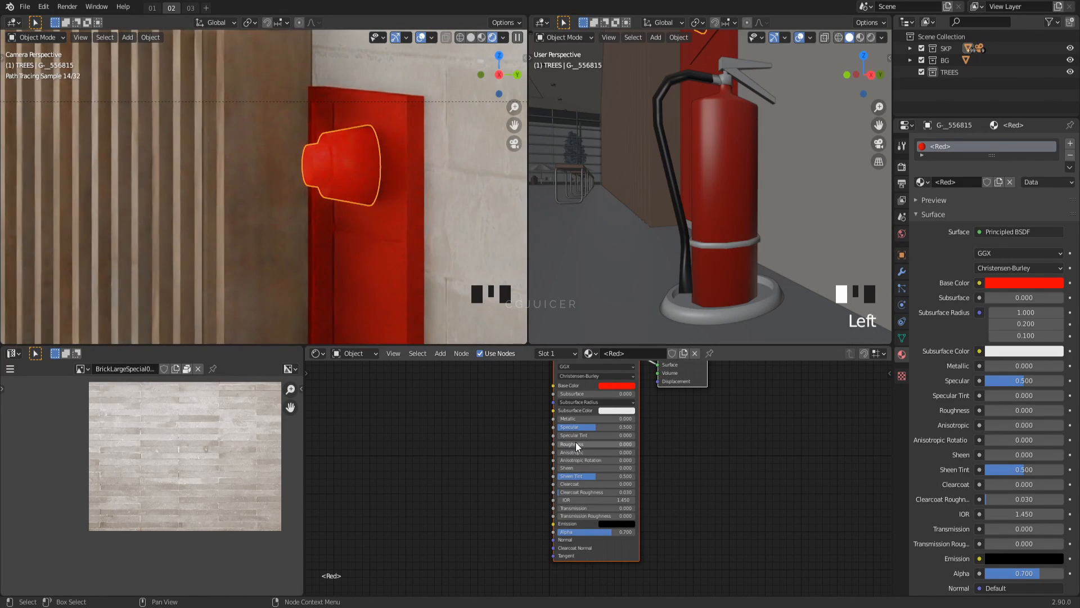
Step: Set the bench frame's <Gainsboro> material to specular 0, metallic 1 and roughness 0.2
{"action": "scroll", "coordinate": [443, 208], "scroll_direction": "down", "scroll_amount": 3}
{"action": "left_click", "coordinate": [444, 207]}
{"action": "scroll", "coordinate": [714, 186], "scroll_direction": "down", "scroll_amount": 3}
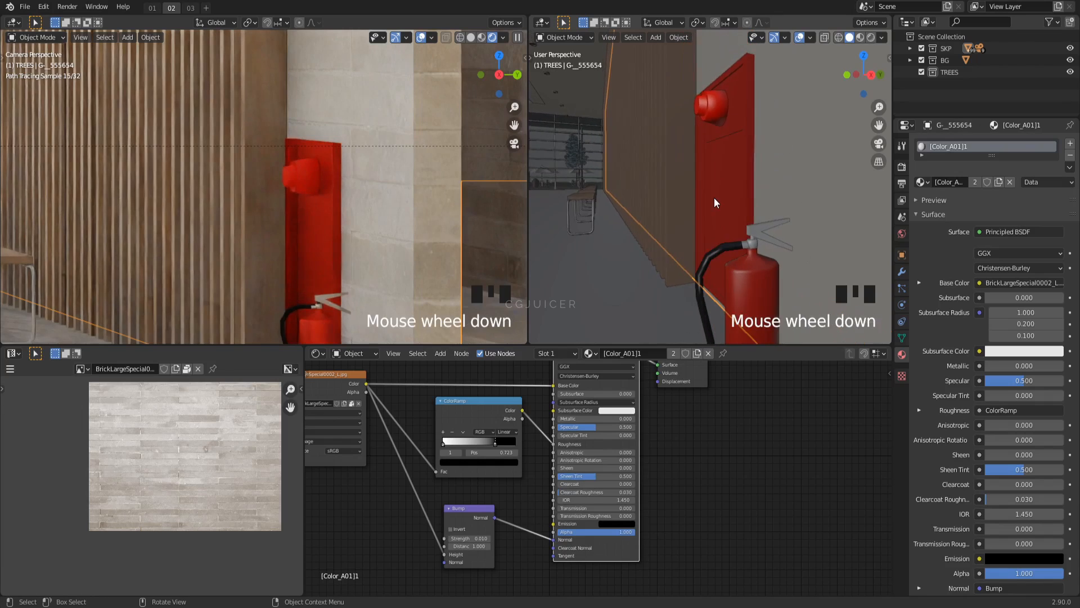
{"action": "scroll", "coordinate": [714, 199], "scroll_direction": "down", "scroll_amount": 10}
{"action": "left_click", "coordinate": [645, 203]}
{"action": "middle_click_drag", "start_coordinate": [483, 208], "coordinate": [345, 208], "text": "shift"}
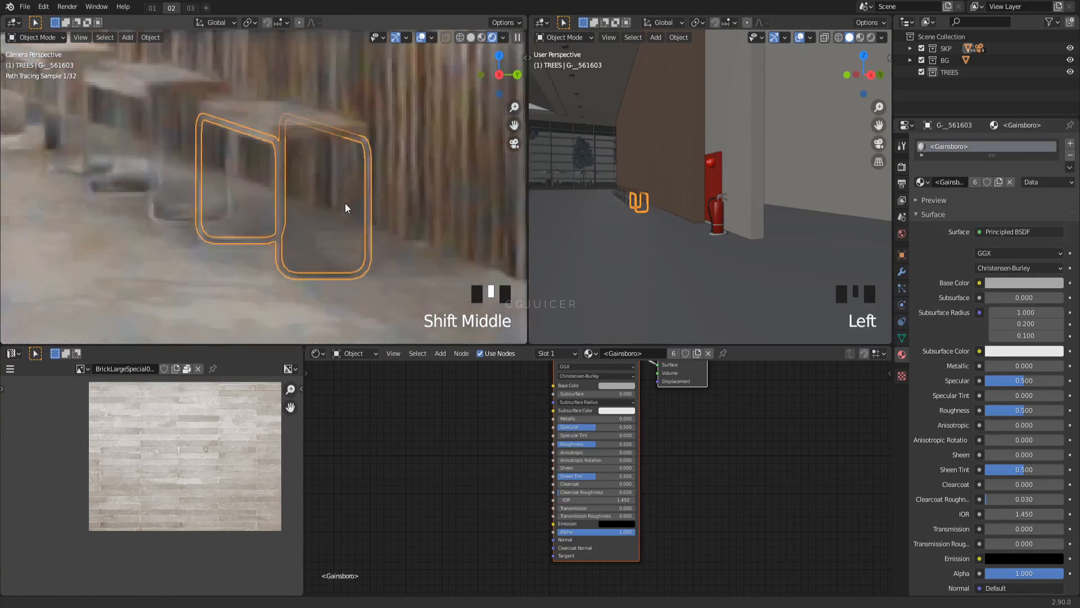
{"action": "left_click_drag", "start_coordinate": [622, 427], "coordinate": [567, 427]}
{"action": "left_click_drag", "start_coordinate": [568, 419], "coordinate": [636, 419]}
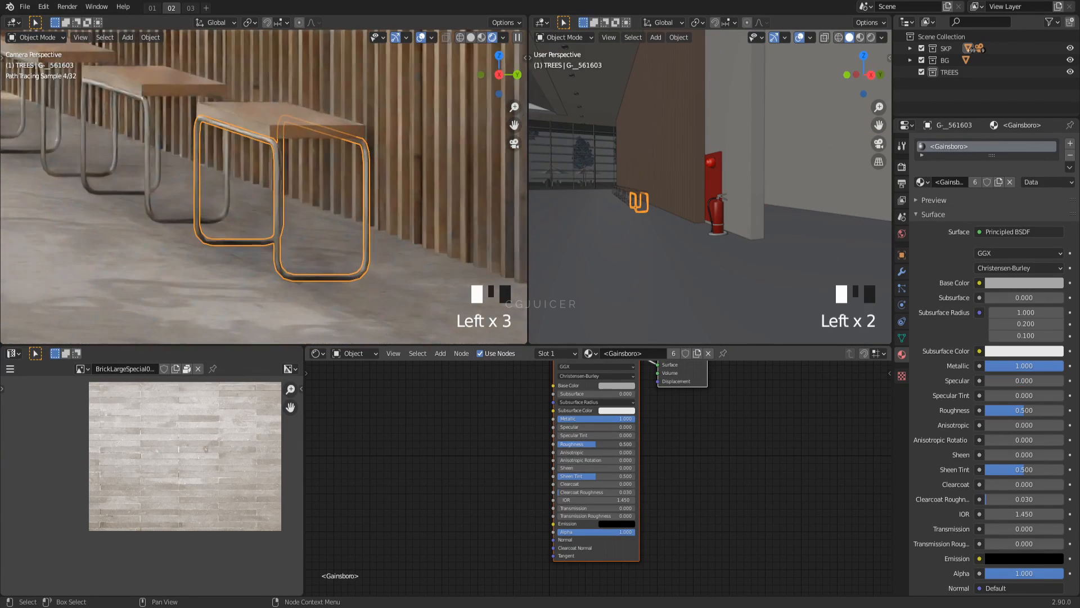
{"action": "type", "text": "0.2"}
{"action": "key", "text": "Return"}
{"action": "scroll", "coordinate": [291, 238], "scroll_direction": "down", "scroll_amount": 4}
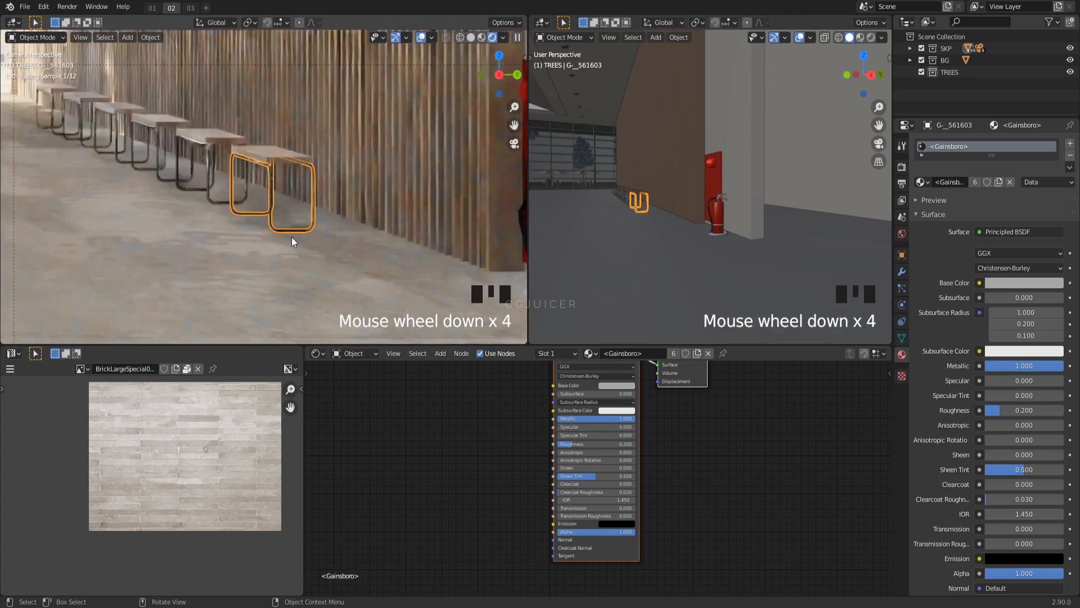
Step: Give the facade framing materials [Color_000] and [Color_003] a white base color and set their metallic to 1
{"action": "left_click", "coordinate": [274, 153]}
{"action": "left_click", "coordinate": [275, 153]}
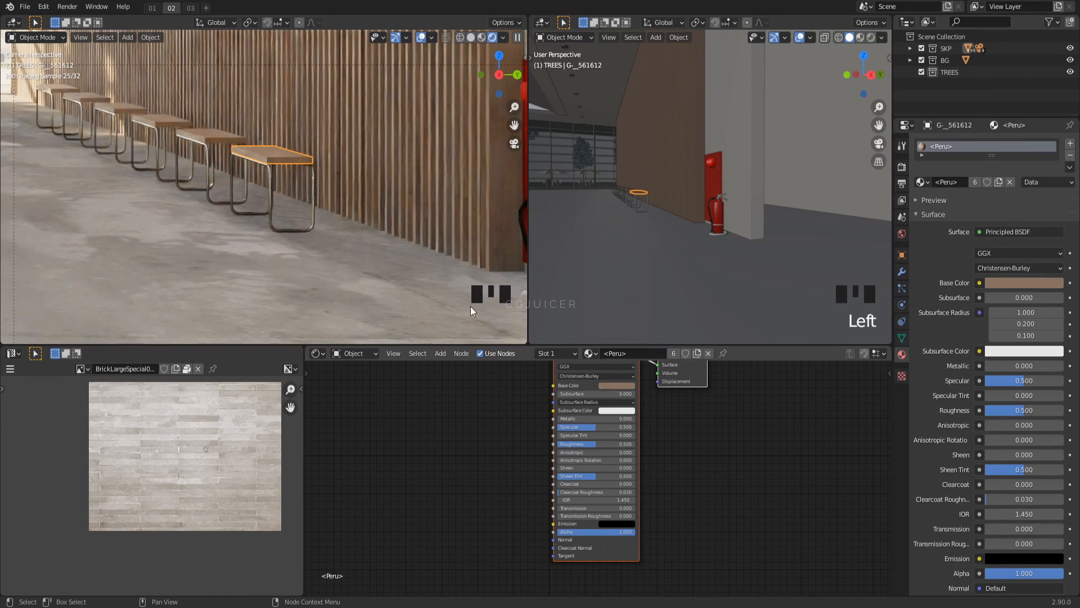
{"action": "scroll", "coordinate": [287, 230], "scroll_direction": "down", "scroll_amount": 5}
{"action": "middle_click_drag", "start_coordinate": [296, 234], "coordinate": [326, 193], "text": "shift"}
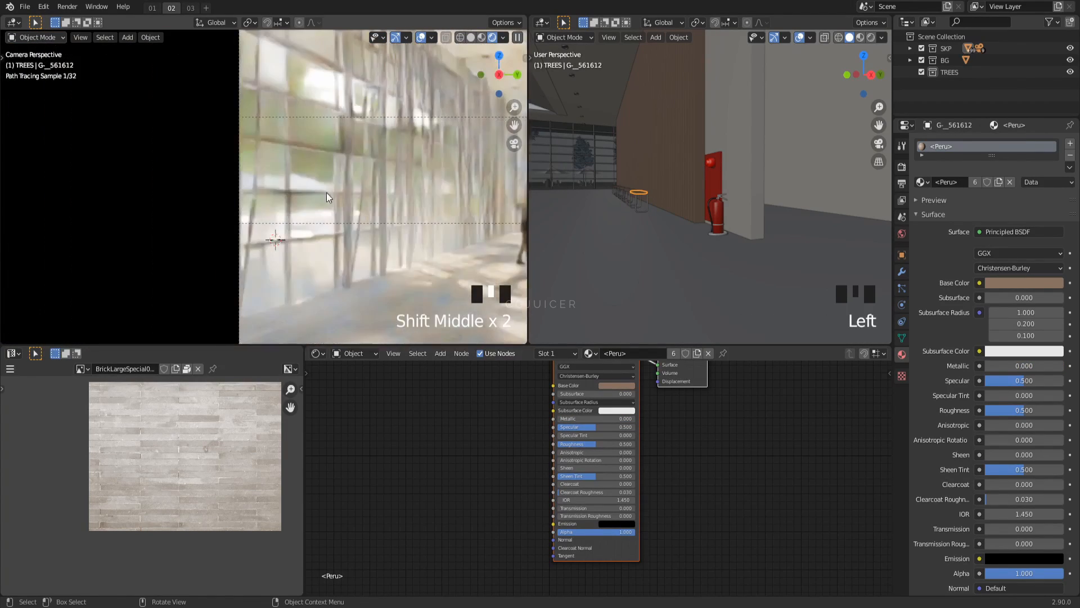
{"action": "scroll", "coordinate": [328, 192], "scroll_direction": "up", "scroll_amount": 5}
{"action": "left_click", "coordinate": [472, 231]}
{"action": "middle_click_drag", "start_coordinate": [488, 238], "coordinate": [428, 220], "text": "shift"}
{"action": "middle_click_drag", "start_coordinate": [664, 216], "coordinate": [635, 150], "text": "shift"}
{"action": "scroll", "coordinate": [629, 204], "scroll_direction": "down", "scroll_amount": 2}
{"action": "left_click", "coordinate": [606, 167]}
{"action": "scroll", "coordinate": [606, 168], "scroll_direction": "up", "scroll_amount": 3}
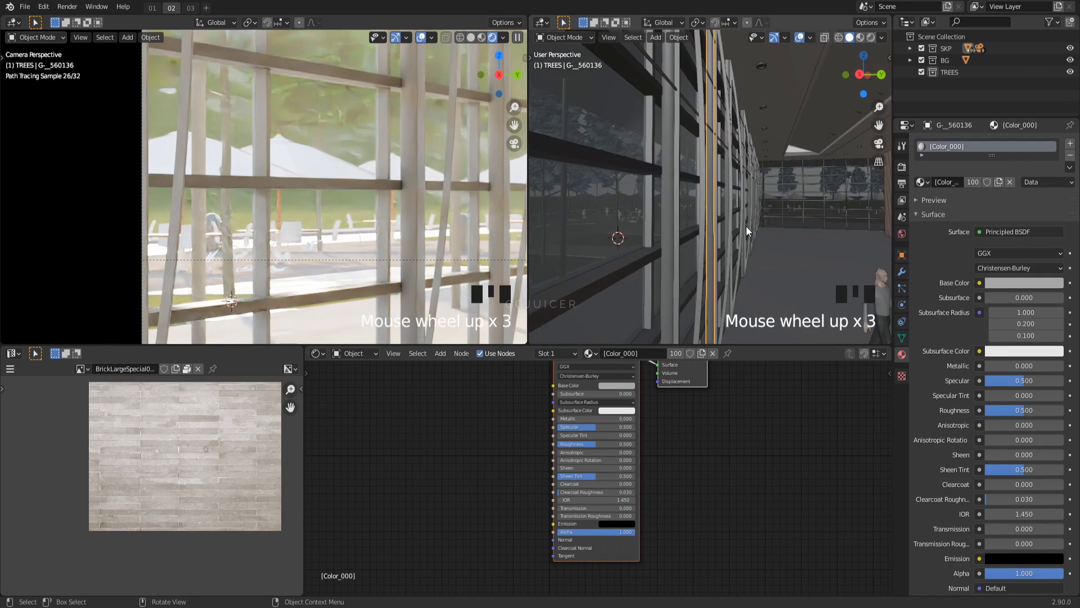
{"action": "middle_click_drag", "start_coordinate": [746, 226], "coordinate": [706, 169]}
{"action": "middle_click_drag", "start_coordinate": [664, 427], "coordinate": [673, 451]}
{"action": "left_click_drag", "start_coordinate": [612, 442], "coordinate": [644, 443]}
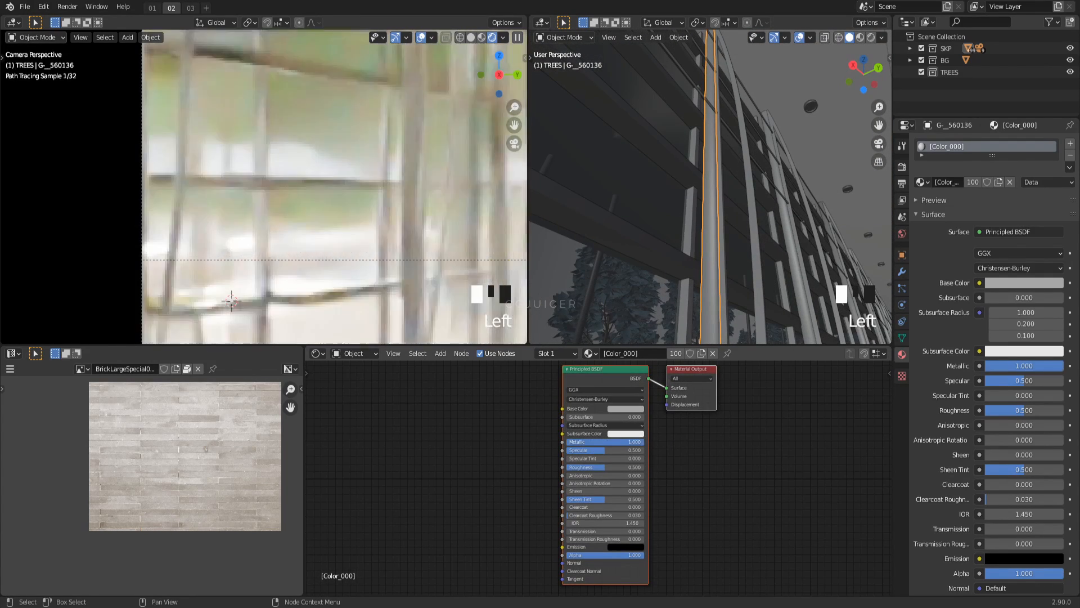
{"action": "left_click", "coordinate": [626, 409]}
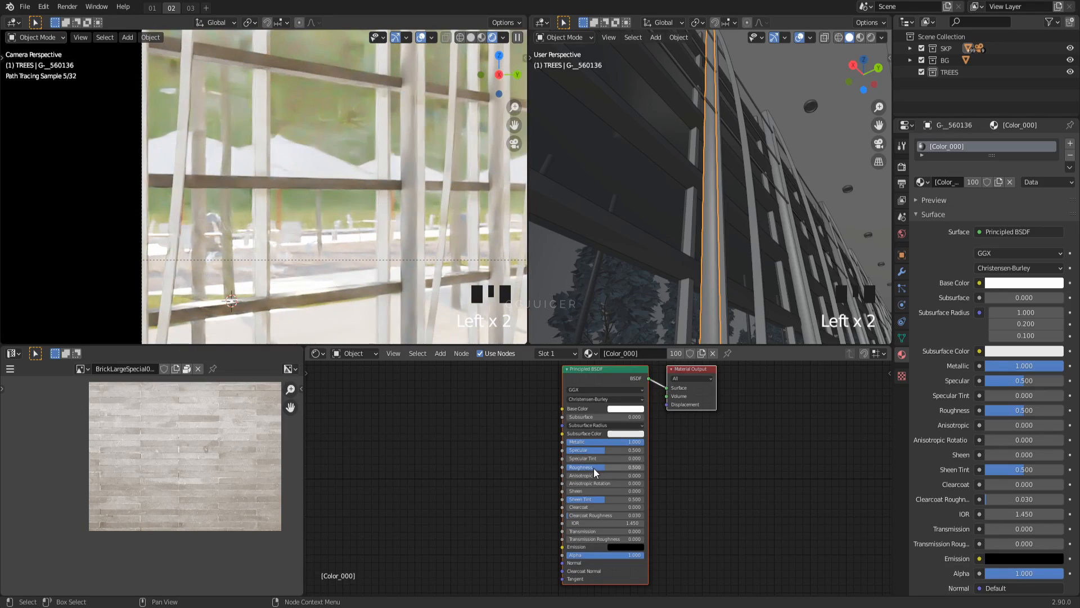
{"action": "left_click", "coordinate": [672, 205]}
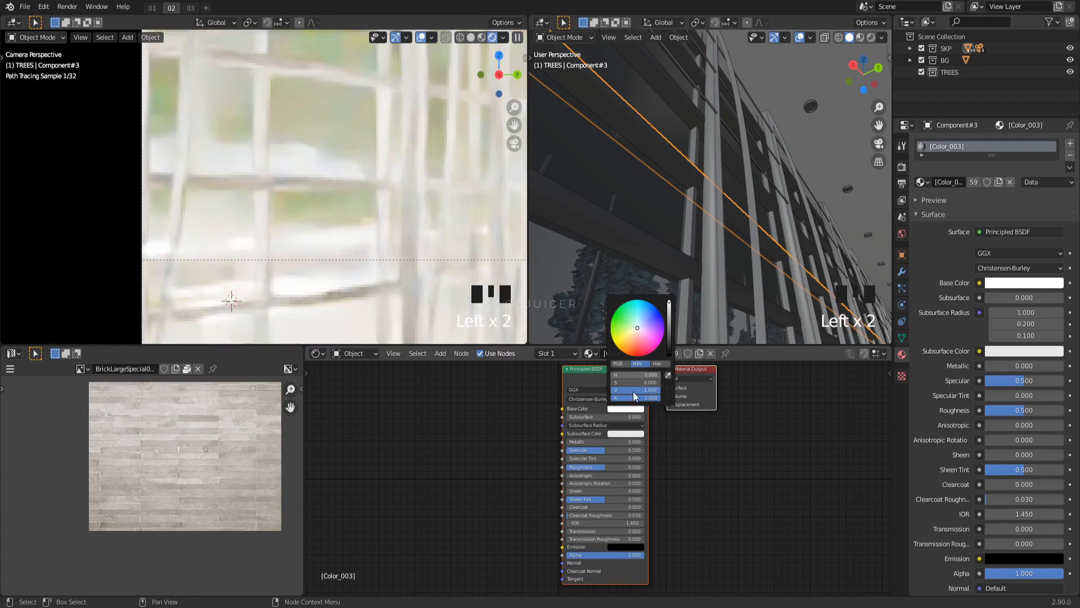
Step: Make the facade glass material [Color_002] fully metallic with roughness 0 and an opaque base color
{"action": "left_click", "coordinate": [629, 310]}
{"action": "scroll", "coordinate": [628, 310], "scroll_direction": "down", "scroll_amount": 1}
{"action": "scroll", "coordinate": [628, 310], "scroll_direction": "up", "scroll_amount": 2}
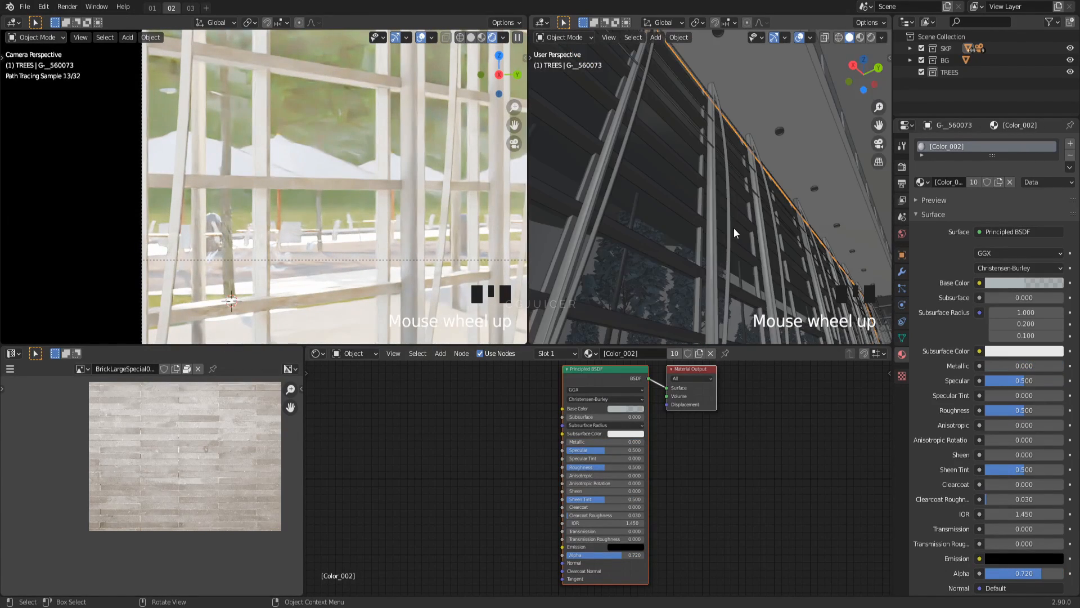
{"action": "middle_click_drag", "start_coordinate": [733, 227], "coordinate": [675, 315]}
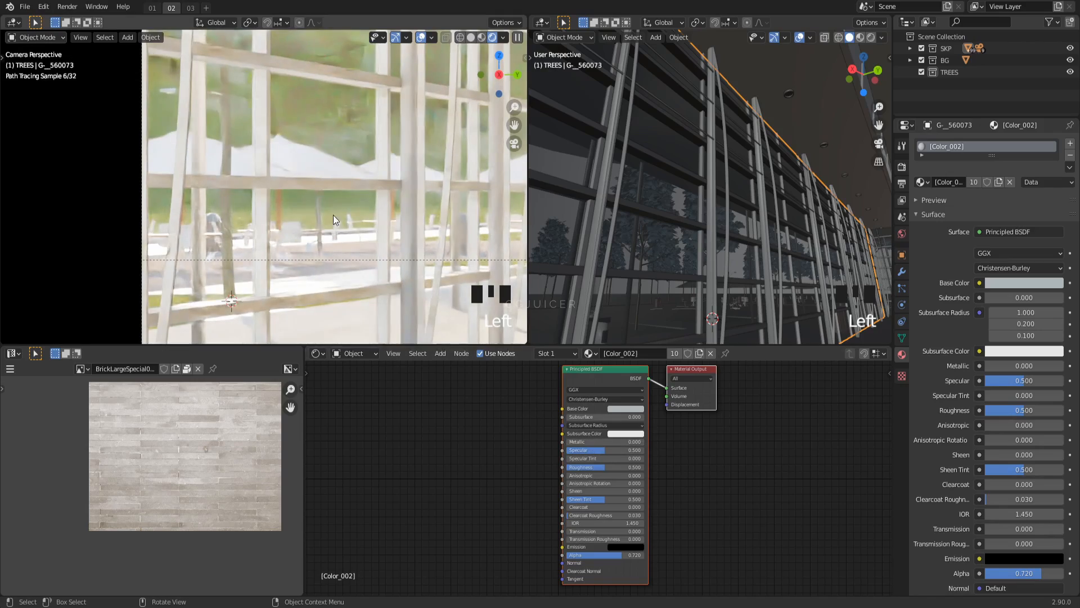
{"action": "middle_click_drag", "start_coordinate": [333, 215], "coordinate": [293, 194], "text": "shift"}
{"action": "scroll", "coordinate": [390, 183], "scroll_direction": "up", "scroll_amount": 6}
{"action": "middle_click_drag", "start_coordinate": [390, 184], "coordinate": [292, 241], "text": "shift"}
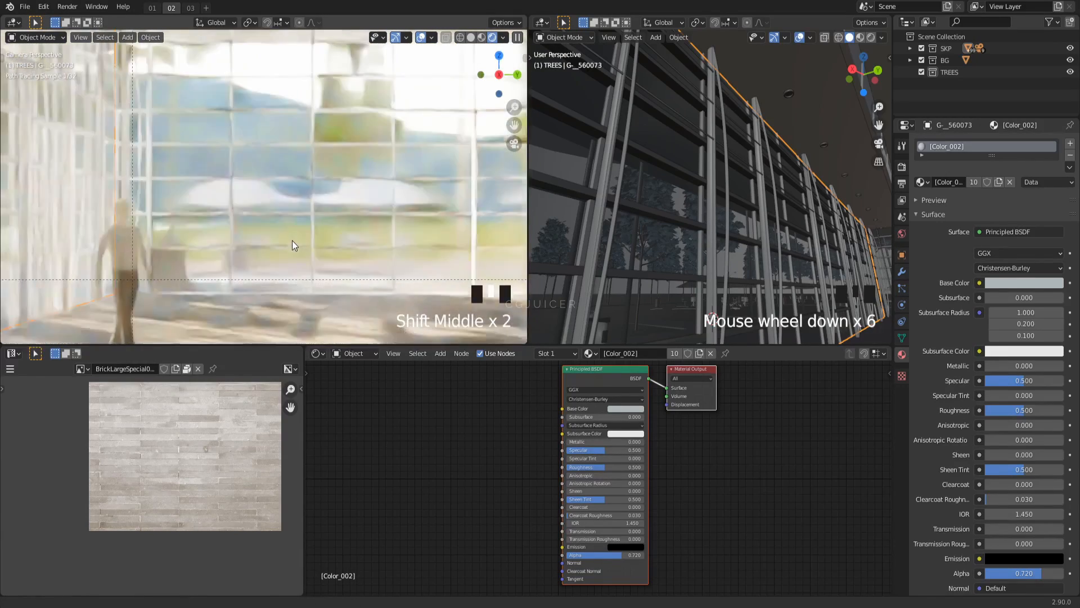
{"action": "left_click_drag", "start_coordinate": [588, 442], "coordinate": [565, 467]}
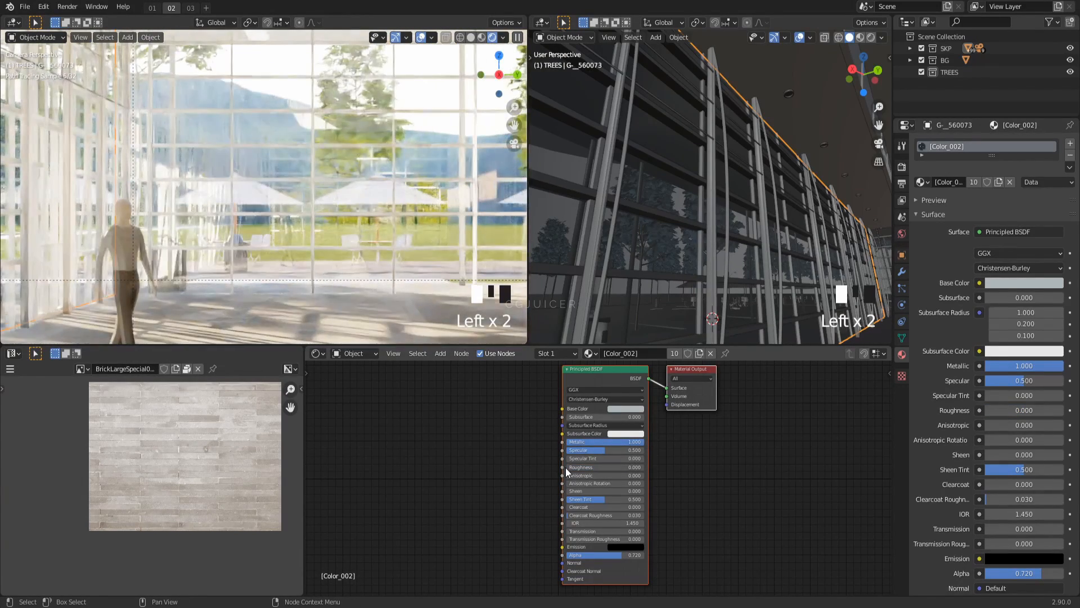
Step: Delete the walking human figure from the hall
{"action": "middle_click_drag", "start_coordinate": [197, 207], "coordinate": [288, 157], "text": "shift"}
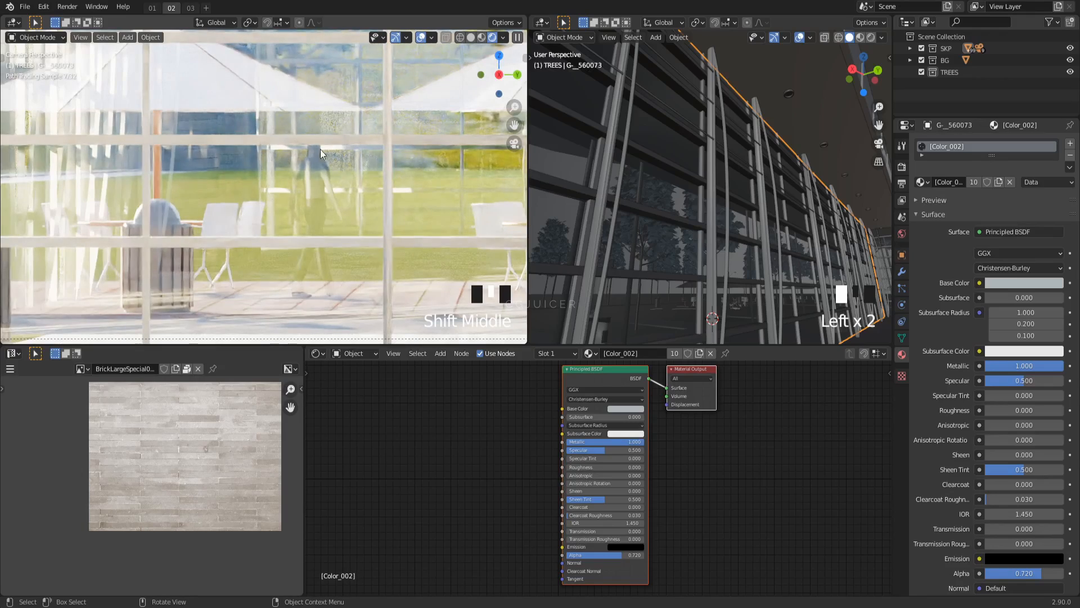
{"action": "scroll", "coordinate": [306, 221], "scroll_direction": "down", "scroll_amount": 3}
{"action": "middle_click_drag", "start_coordinate": [305, 221], "coordinate": [238, 185], "text": "shift"}
{"action": "left_click", "coordinate": [181, 175]}
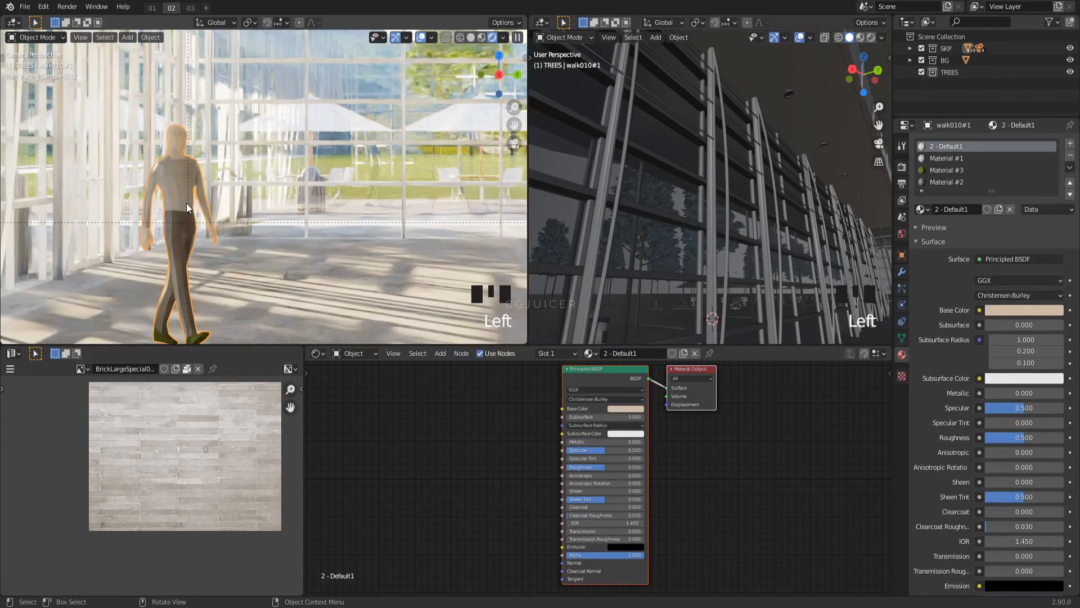
{"action": "key", "text": "Delete"}
Step: Show the solid viewport through the camera with flat lighting and texture colors
{"action": "scroll", "coordinate": [270, 198], "scroll_direction": "down", "scroll_amount": 9}
{"action": "scroll", "coordinate": [625, 199], "scroll_direction": "down", "scroll_amount": 4}
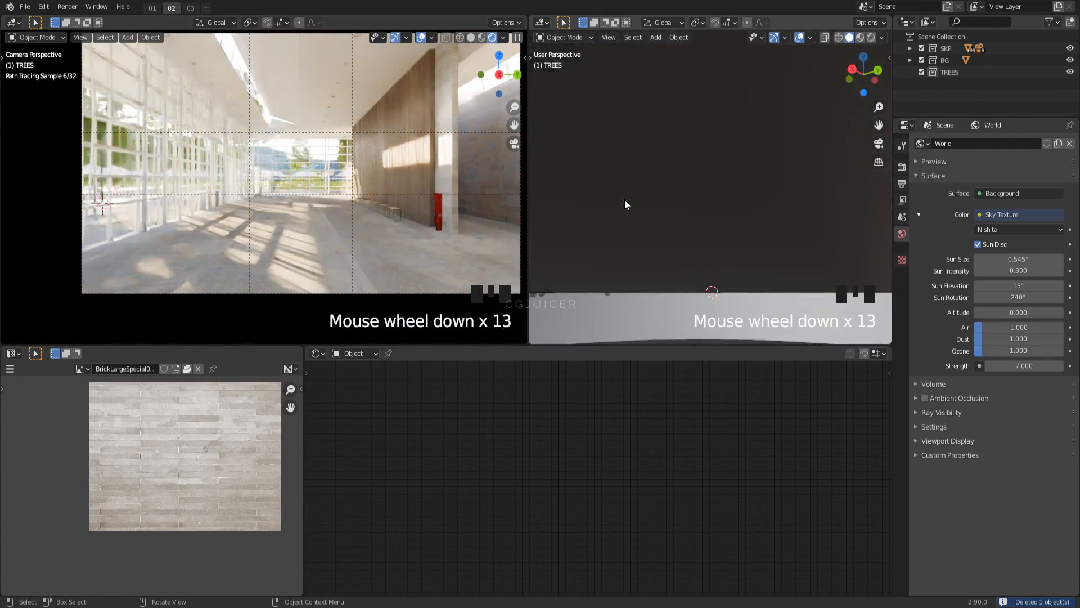
{"action": "middle_click_drag", "start_coordinate": [625, 199], "coordinate": [676, 229]}
{"action": "key", "text": "KP_0"}
{"action": "scroll", "coordinate": [676, 229], "scroll_direction": "down", "scroll_amount": 2}
{"action": "left_click", "coordinate": [881, 37]}
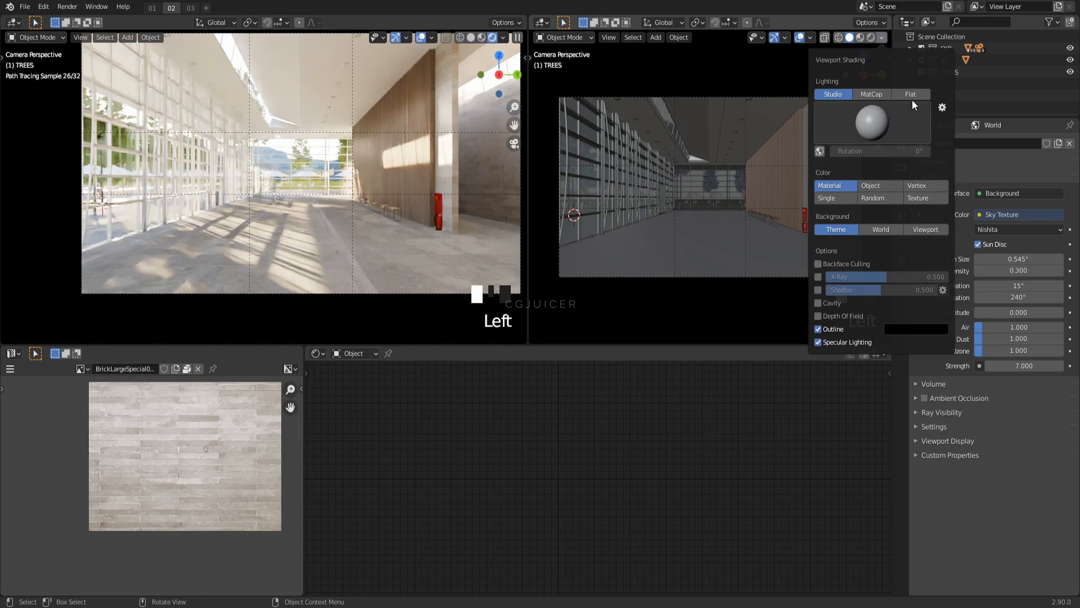
{"action": "left_click", "coordinate": [906, 98]}
{"action": "scroll", "coordinate": [731, 195], "scroll_direction": "up", "scroll_amount": 2}
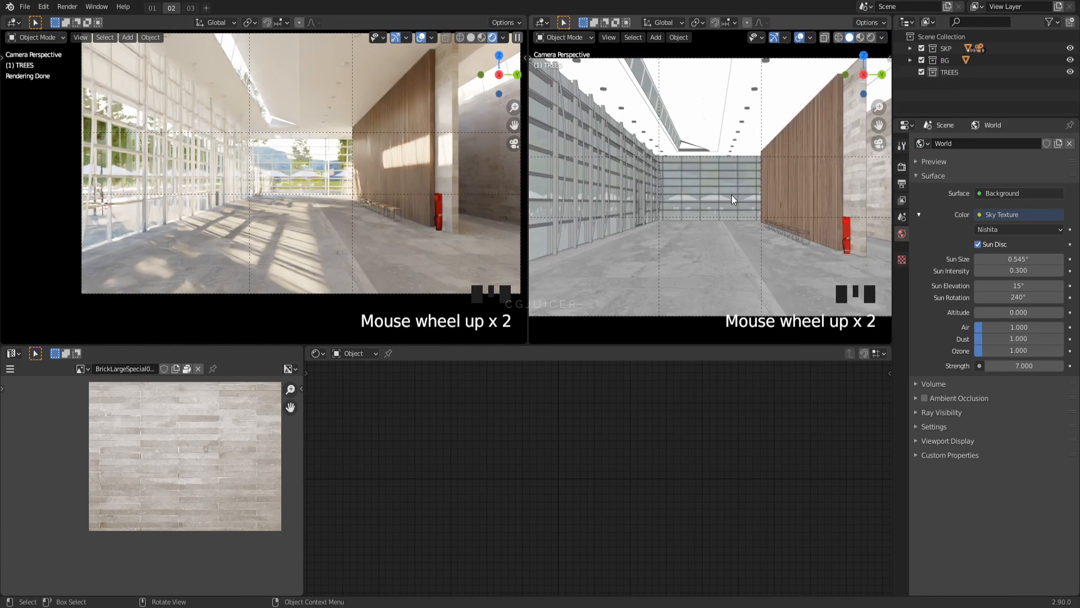
Step: Even out the widths of the two 3D viewports and fit the camera frame in both
{"action": "middle_click_drag", "start_coordinate": [477, 190], "coordinate": [435, 214], "text": "shift"}
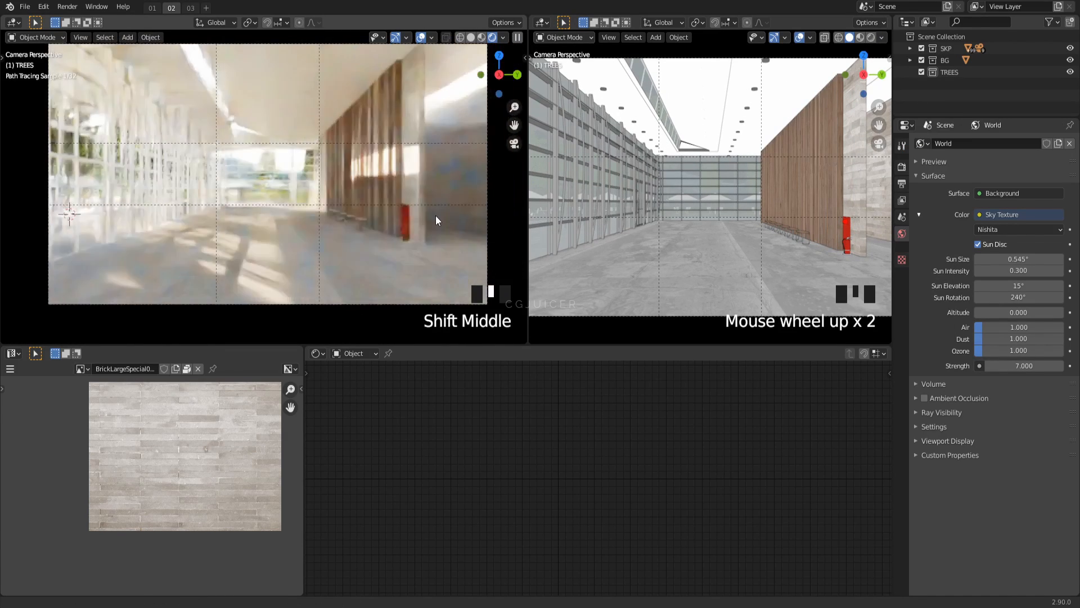
{"action": "left_click_drag", "start_coordinate": [528, 213], "coordinate": [482, 214]}
{"action": "left_click", "coordinate": [602, 210]}
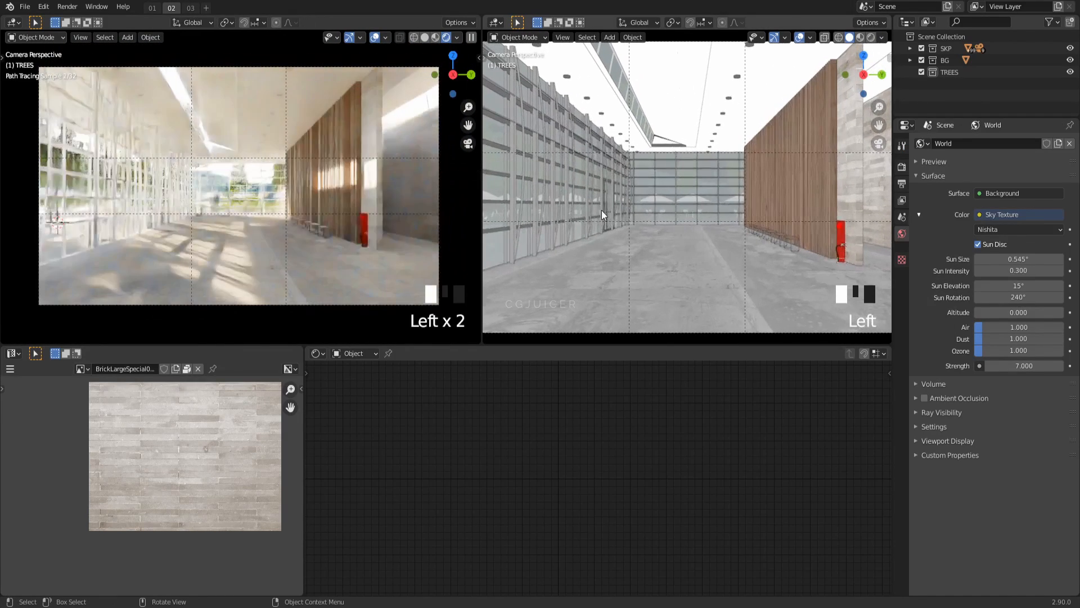
{"action": "key", "text": "Home"}
{"action": "left_click", "coordinate": [383, 201]}
{"action": "key", "text": "Home"}
{"action": "left_click_drag", "start_coordinate": [482, 176], "coordinate": [446, 186]}
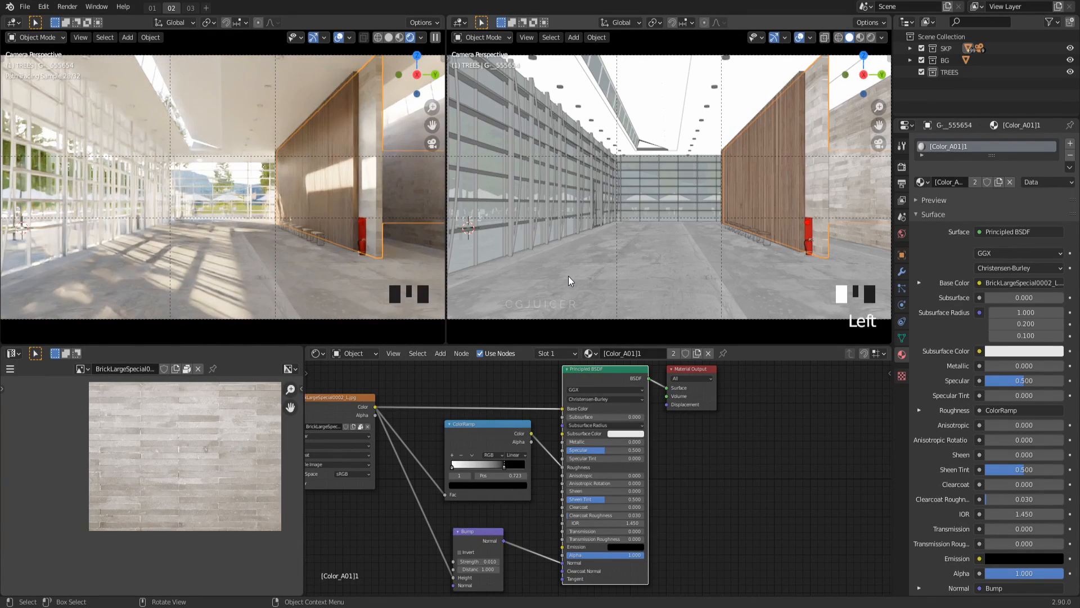
Step: Select the inner disc faces of a ceiling downlight in Edit Mode by matching their perimeter
{"action": "middle_click_drag", "start_coordinate": [568, 276], "coordinate": [633, 261]}
{"action": "scroll", "coordinate": [744, 251], "scroll_direction": "up", "scroll_amount": 2}
{"action": "middle_click_drag", "start_coordinate": [743, 253], "coordinate": [670, 247], "text": "shift"}
{"action": "scroll", "coordinate": [705, 110], "scroll_direction": "up", "scroll_amount": 7}
{"action": "middle_click_drag", "start_coordinate": [705, 110], "coordinate": [680, 175], "text": "shift"}
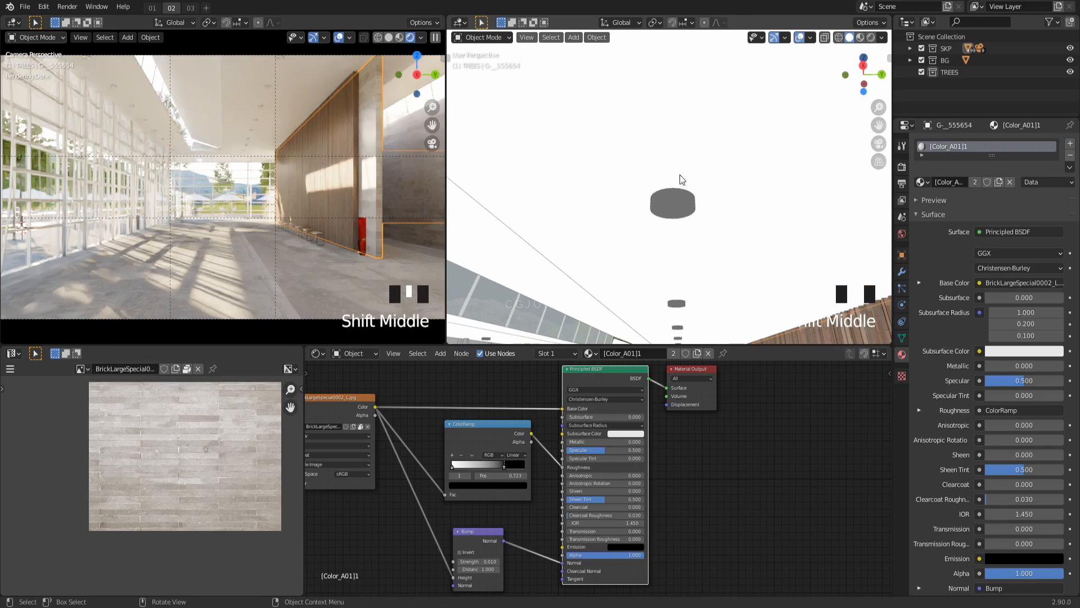
{"action": "left_click", "coordinate": [665, 202]}
{"action": "key", "text": "Tab"}
{"action": "scroll", "coordinate": [662, 176], "scroll_direction": "up", "scroll_amount": 3}
{"action": "key", "text": "shift+g"}
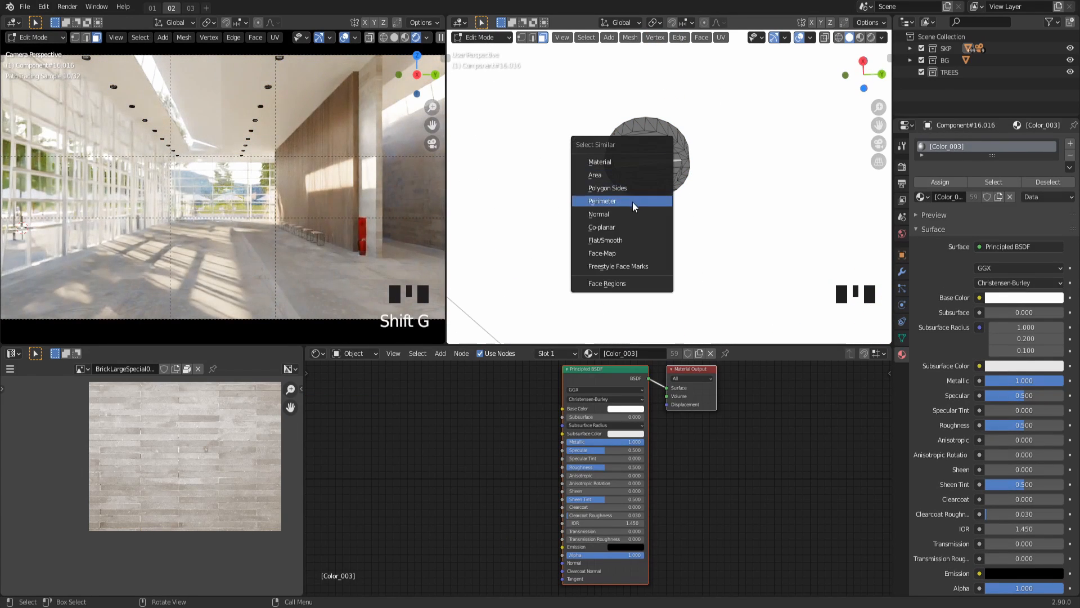
{"action": "left_click", "coordinate": [619, 204]}
Step: Add a second material slot to the downlight with a new material named EMIT and assign it to the selected faces
{"action": "left_click", "coordinate": [1070, 144]}
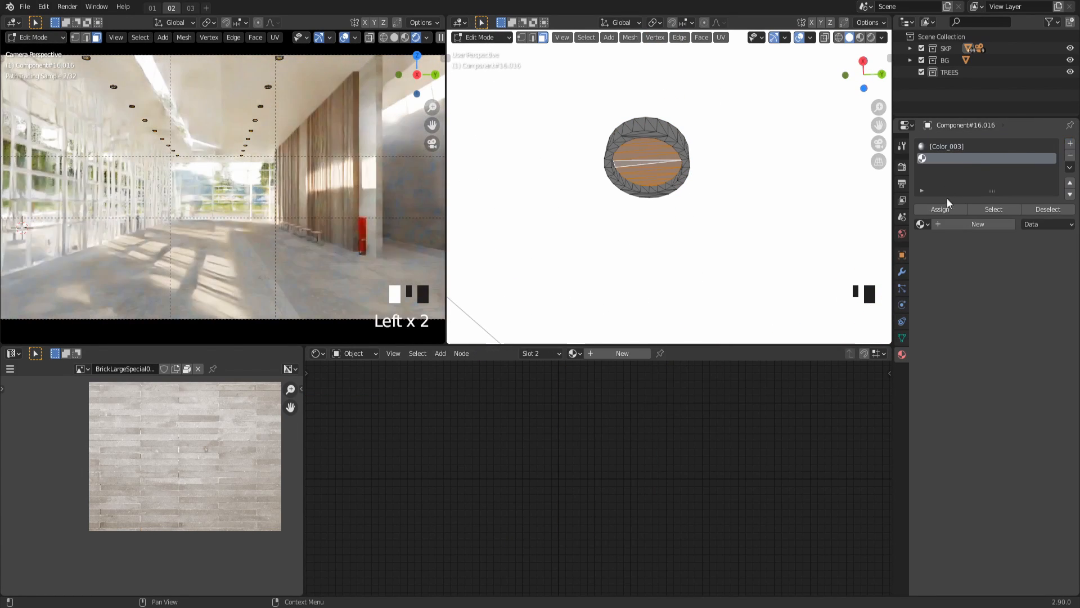
{"action": "left_click", "coordinate": [947, 207]}
{"action": "left_click", "coordinate": [947, 224]}
{"action": "double_click", "coordinate": [948, 158]}
{"action": "type", "text": "EMIT"}
{"action": "key", "text": "Return"}
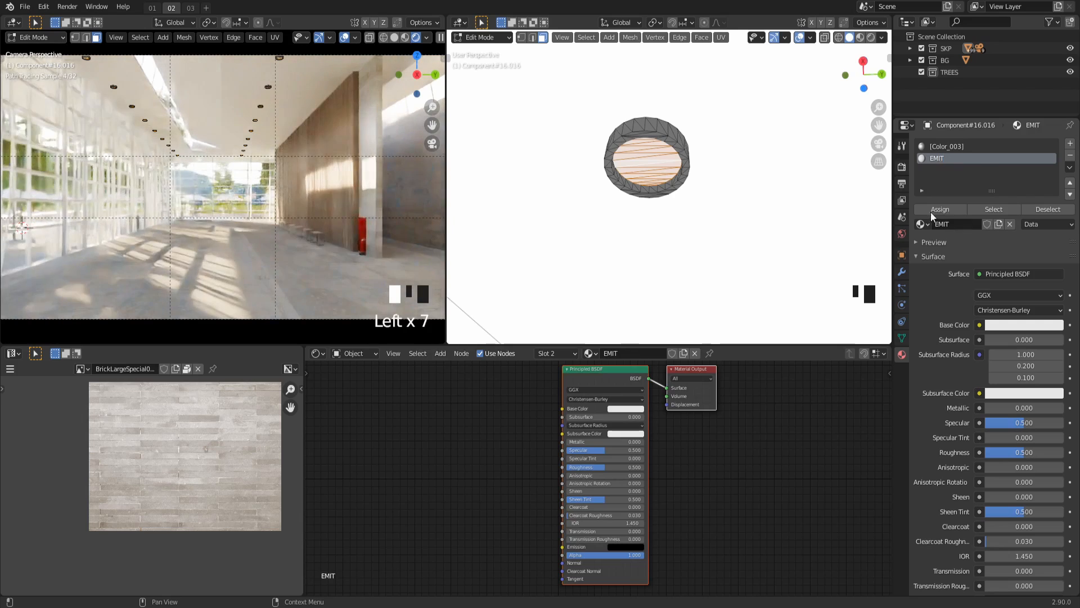
Step: Turn EMIT into an Emission shader with a Blackbody color of 5000 and strength 5
{"action": "left_click", "coordinate": [990, 275]}
{"action": "left_click", "coordinate": [958, 313]}
{"action": "left_click", "coordinate": [979, 293]}
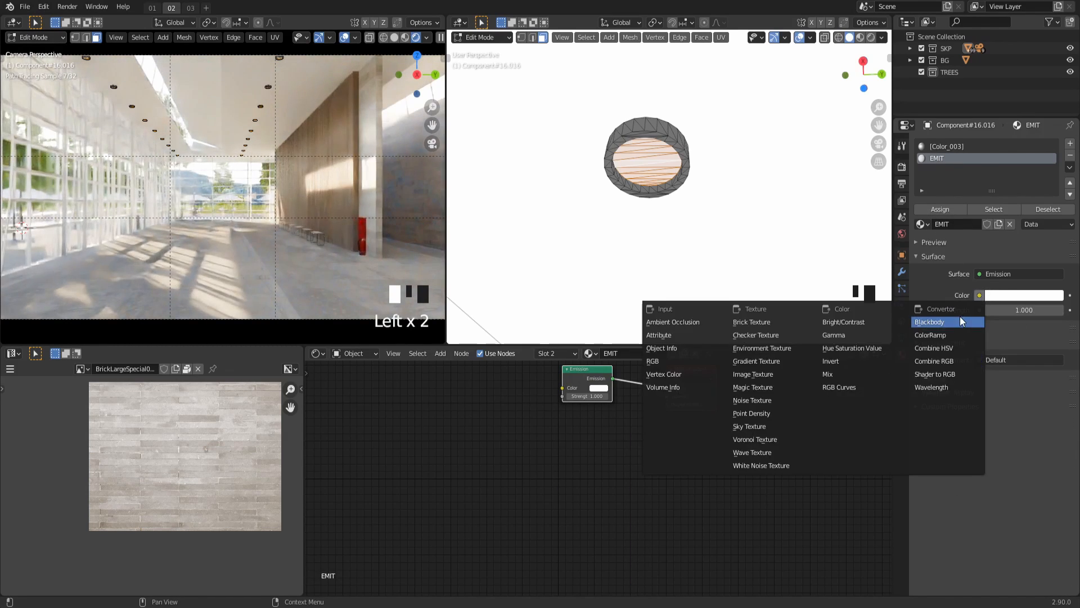
{"action": "left_click", "coordinate": [960, 316]}
{"action": "left_click", "coordinate": [1019, 310]}
{"action": "left_click", "coordinate": [1024, 325]}
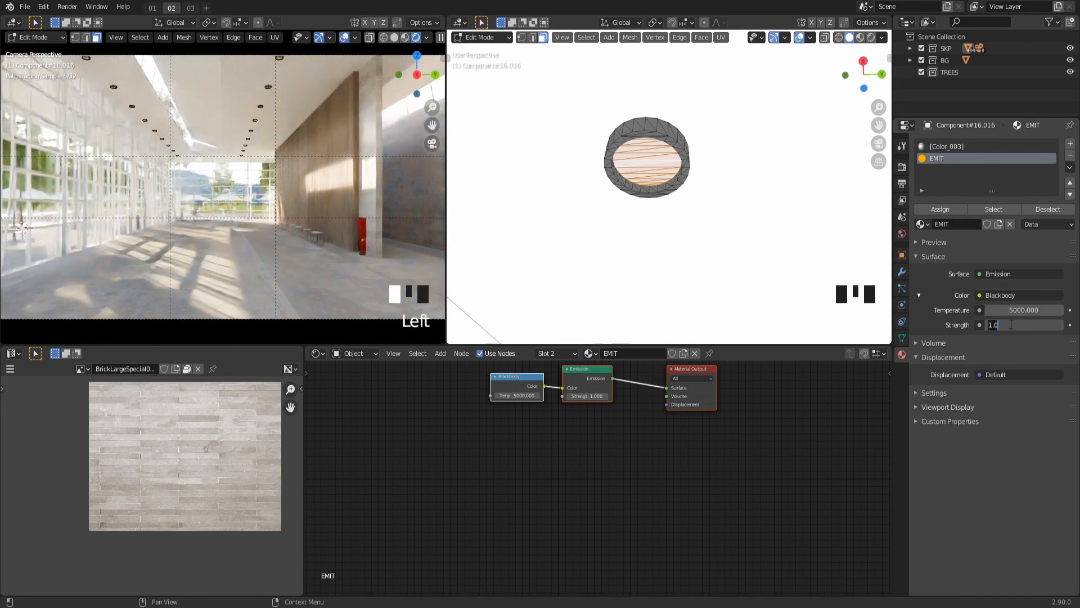
{"action": "type", "text": "5"}
{"action": "key", "text": "Return"}
{"action": "key", "text": "Tab"}
Step: Insert a MixRGB node in Color mode between paper.jpg and the Base Color of the outdoor umbrella's Paper material
{"action": "left_click", "coordinate": [315, 149]}
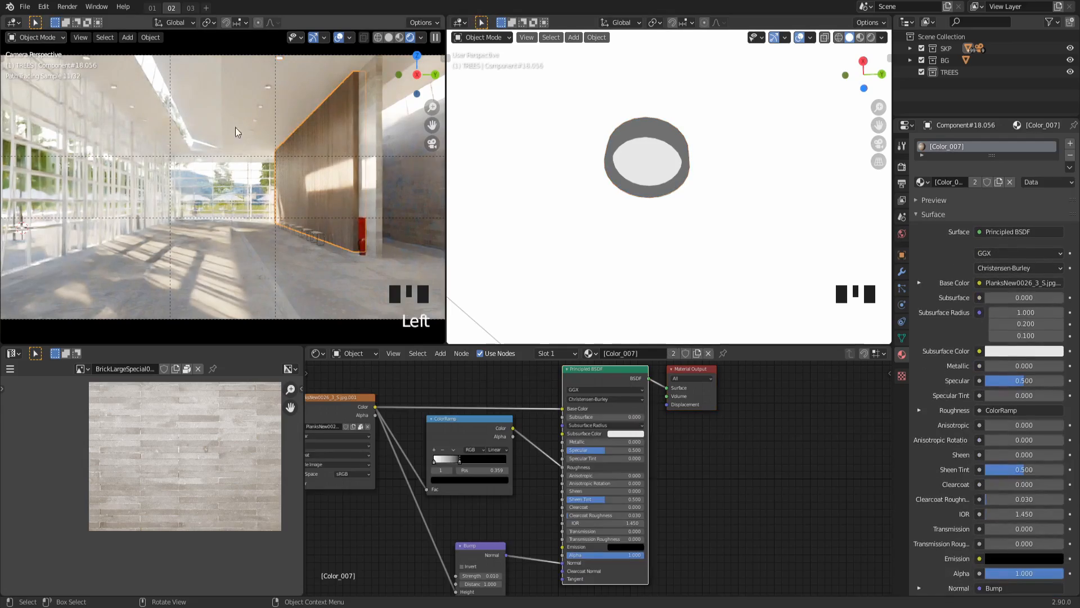
{"action": "middle_click_drag", "start_coordinate": [475, 234], "coordinate": [593, 181]}
{"action": "scroll", "coordinate": [676, 222], "scroll_direction": "up", "scroll_amount": 3}
{"action": "scroll", "coordinate": [673, 232], "scroll_direction": "up", "scroll_amount": 4}
{"action": "mouse_move", "coordinate": [673, 232]}
{"action": "middle_mouse_down", "text": "shift"}
{"action": "mouse_move", "coordinate": [658, 174]}
{"action": "mouse_move", "coordinate": [706, 197]}
{"action": "mouse_move", "coordinate": [679, 221]}
{"action": "middle_mouse_up", "text": "shift"}
{"action": "left_click", "coordinate": [657, 207]}
{"action": "key", "text": "KP_Decimal"}
{"action": "middle_click_drag", "start_coordinate": [439, 450], "coordinate": [610, 441]}
{"action": "left_click", "coordinate": [610, 441]}
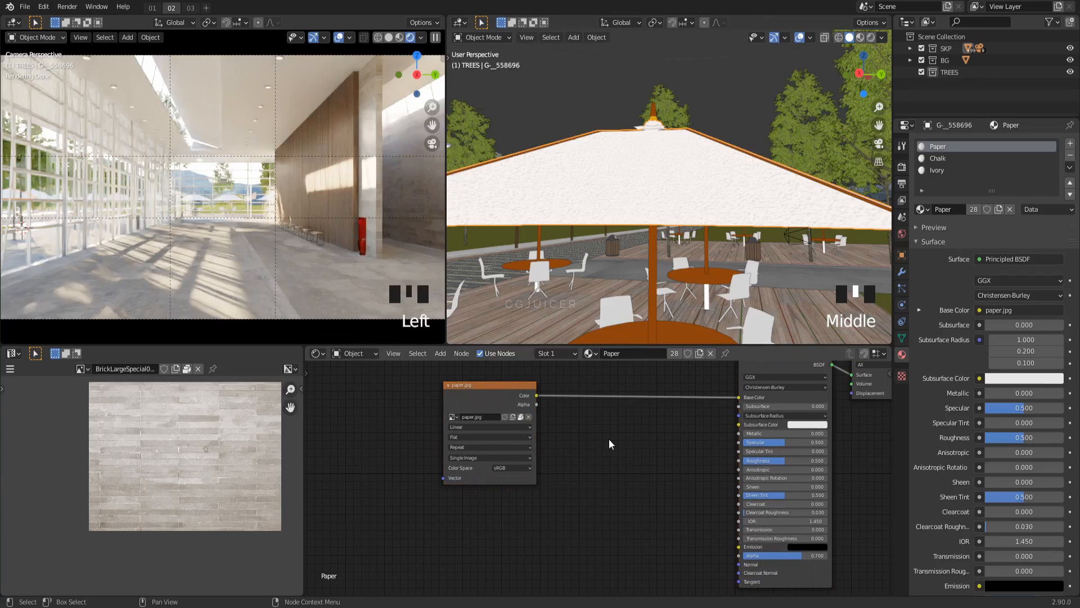
{"action": "key", "text": "shift+a"}
{"action": "key", "text": "Down"}
{"action": "key", "text": "Return"}
{"action": "left_click", "coordinate": [615, 428]}
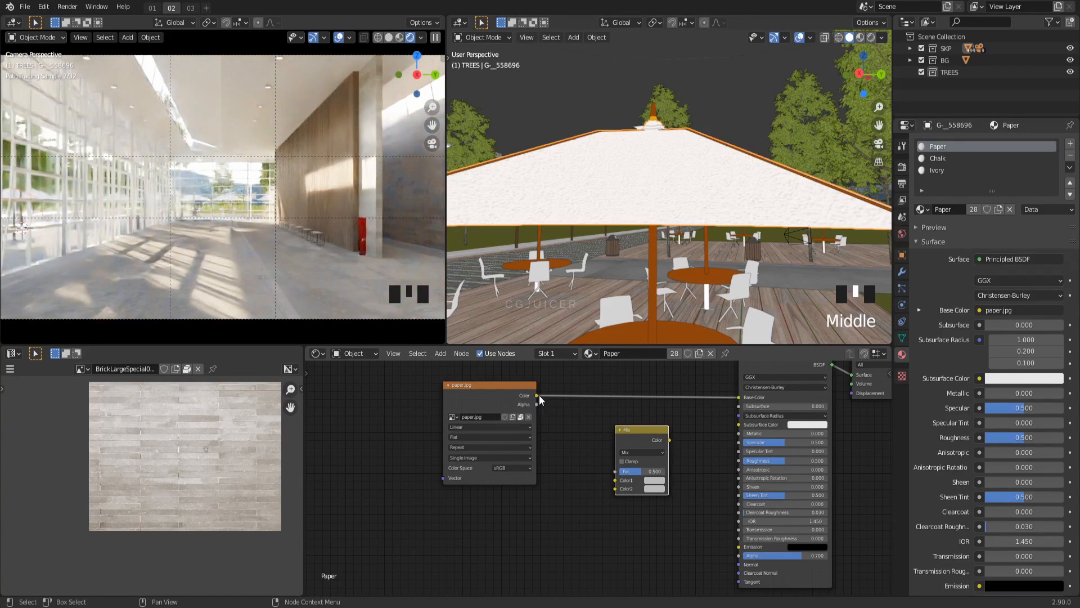
{"action": "left_click", "coordinate": [641, 453]}
{"action": "left_click", "coordinate": [634, 474]}
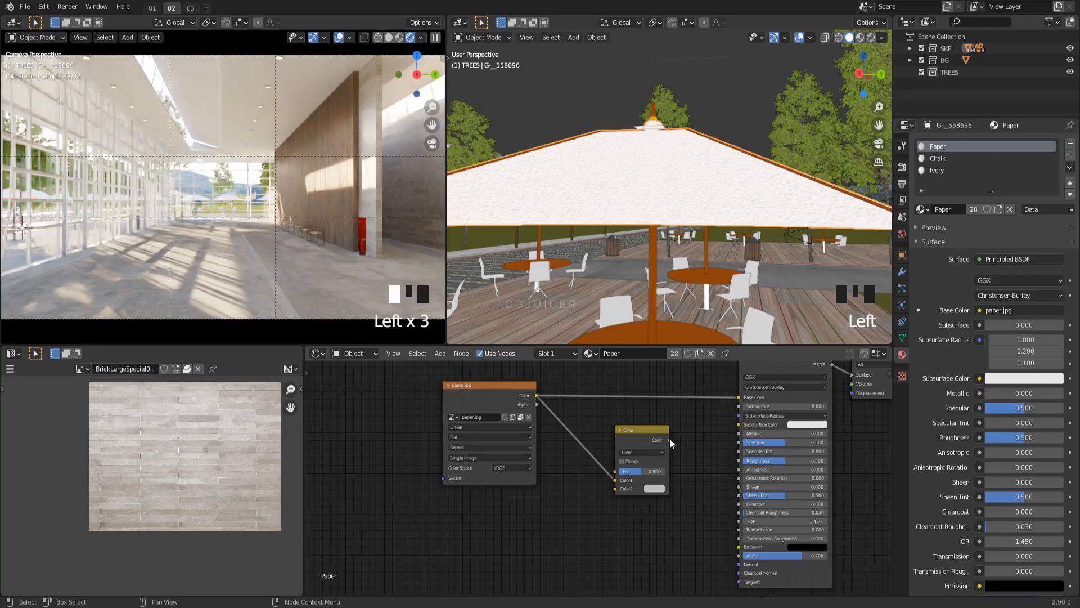
{"action": "left_click_drag", "start_coordinate": [669, 440], "coordinate": [739, 397]}
Step: Set Color2 of the umbrella material's mix node to a saturated orange
{"action": "left_click", "coordinate": [654, 488]}
{"action": "left_click", "coordinate": [670, 422]}
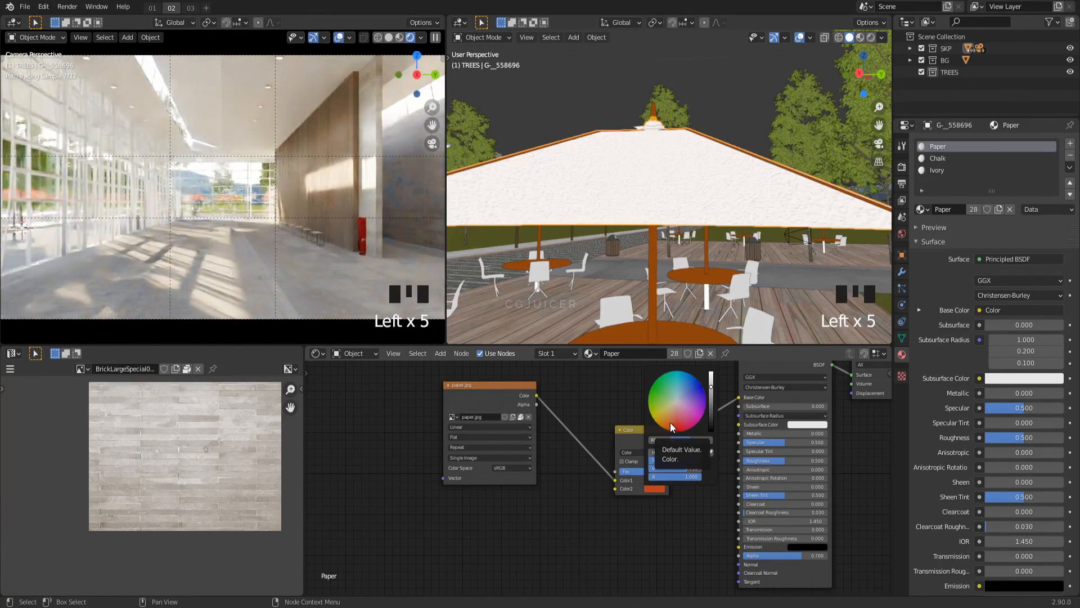
{"action": "left_click", "coordinate": [666, 427]}
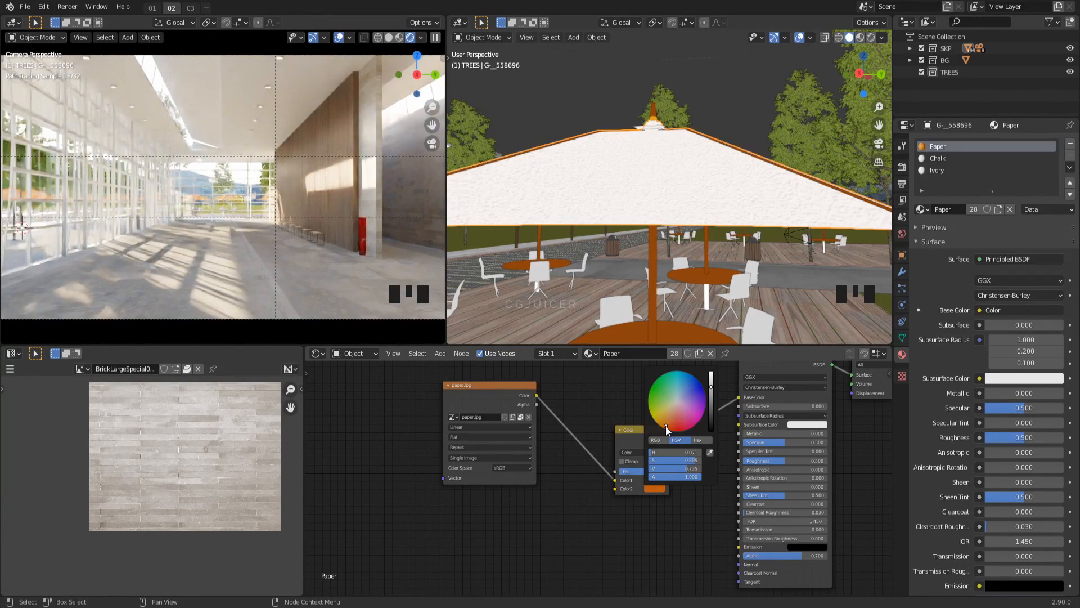
Step: Paste the umbrella's orange color into the Base Color of the round table's first material, *11
{"action": "middle_click_drag", "start_coordinate": [684, 181], "coordinate": [682, 275], "text": "shift"}
{"action": "left_click", "coordinate": [682, 275]}
{"action": "middle_click_drag", "start_coordinate": [826, 410], "coordinate": [764, 470]}
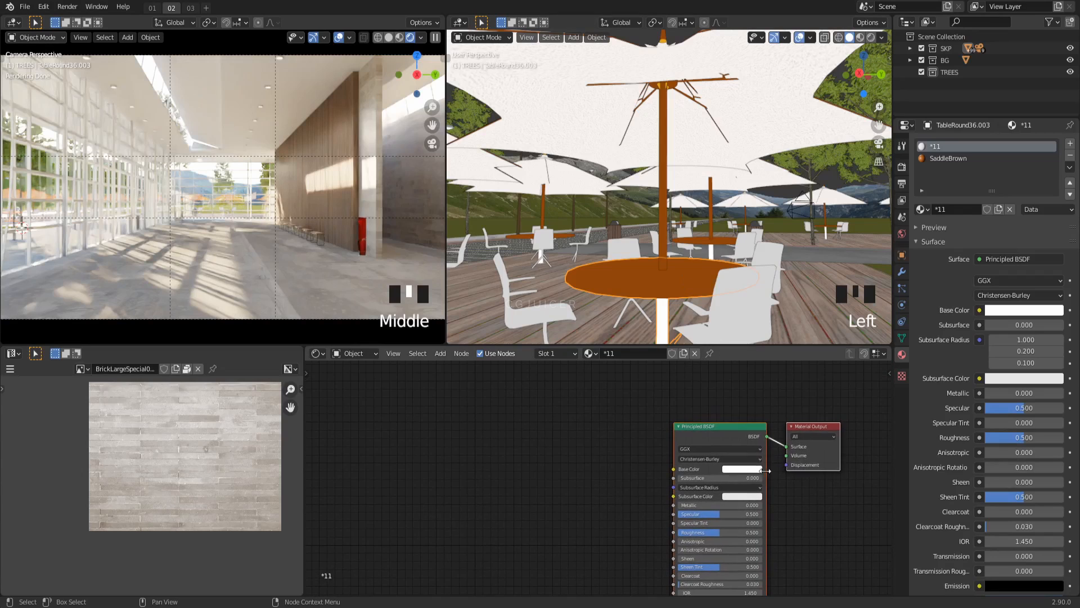
{"action": "left_click", "coordinate": [759, 469]}
{"action": "key", "text": "ctrl+v"}
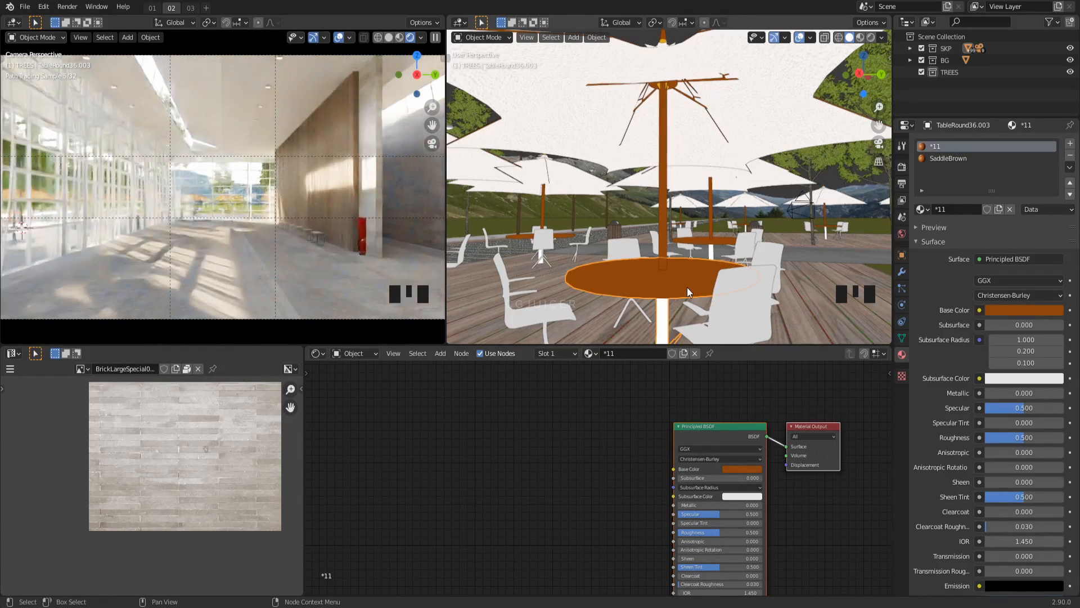
Step: Darken the Base Color of the outdoor chair's LightGrey material to black
{"action": "left_click", "coordinate": [739, 311]}
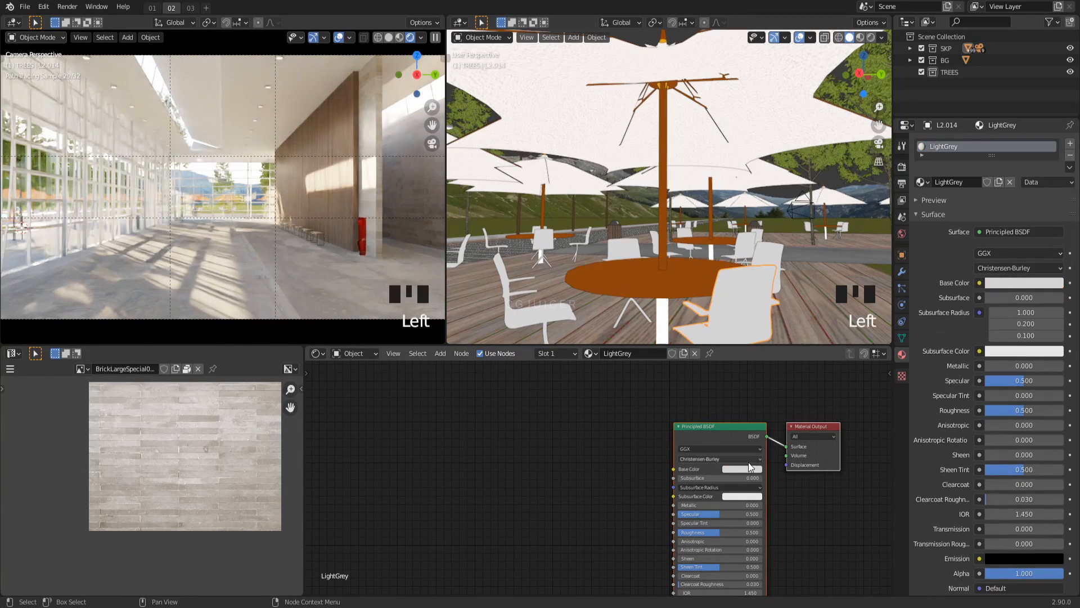
{"action": "left_click_drag", "start_coordinate": [791, 390], "coordinate": [790, 397]}
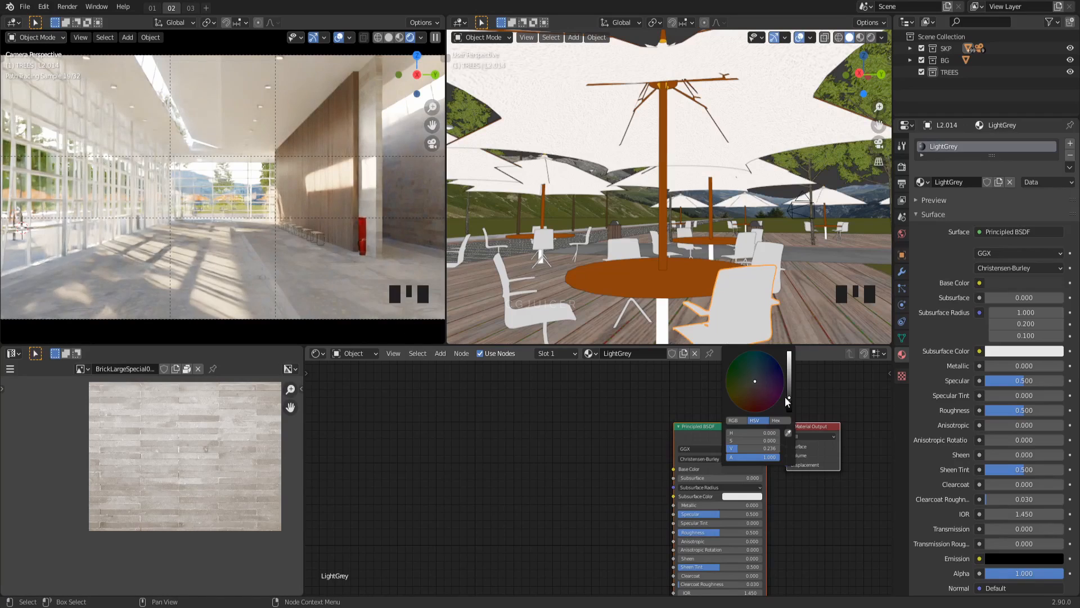
{"action": "scroll", "coordinate": [231, 259], "scroll_direction": "up", "scroll_amount": 6}
{"action": "middle_click_drag", "start_coordinate": [259, 292], "coordinate": [262, 134], "text": "shift"}
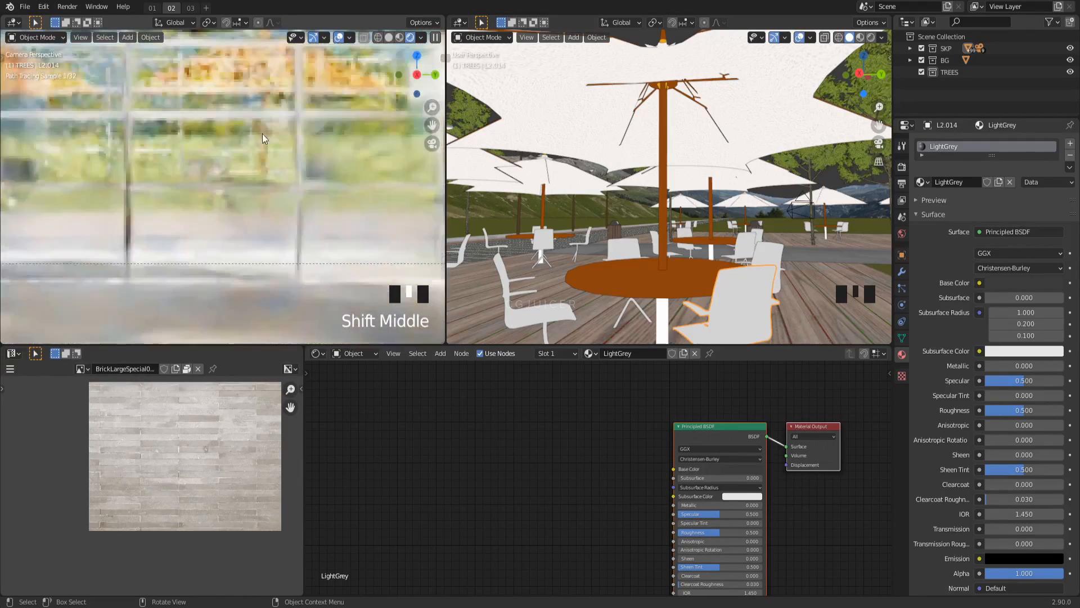
{"action": "scroll", "coordinate": [312, 225], "scroll_direction": "up", "scroll_amount": 3}
{"action": "left_click_drag", "start_coordinate": [753, 447], "coordinate": [741, 448]}
{"action": "scroll", "coordinate": [667, 282], "scroll_direction": "down", "scroll_amount": 2}
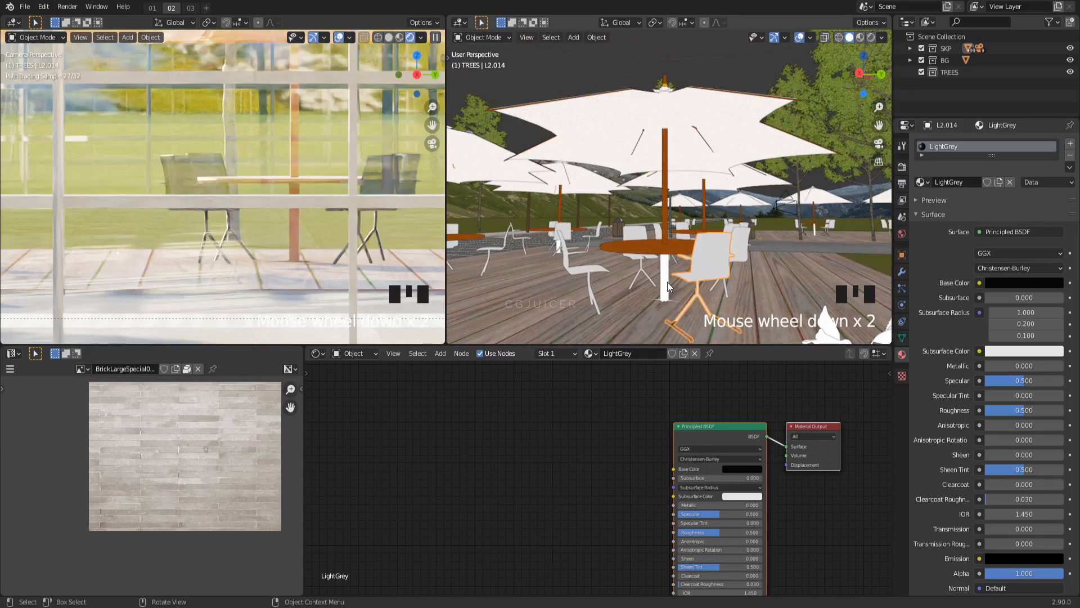
{"action": "left_click", "coordinate": [666, 281]}
{"action": "key", "text": "Tab"}
{"action": "key", "text": "Tab"}
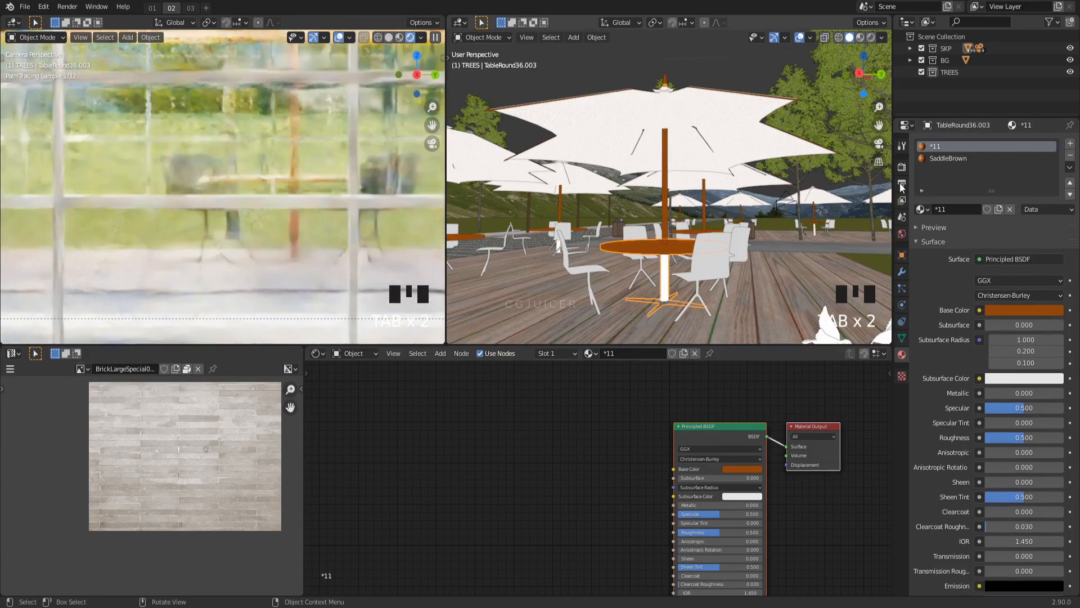
Step: Link the CARPETMAD2.jpg Color output to the Roughness input of the wooden deck's [Color_009] material
{"action": "left_click", "coordinate": [687, 262]}
{"action": "scroll", "coordinate": [670, 285], "scroll_direction": "down", "scroll_amount": 2}
{"action": "left_click", "coordinate": [687, 293]}
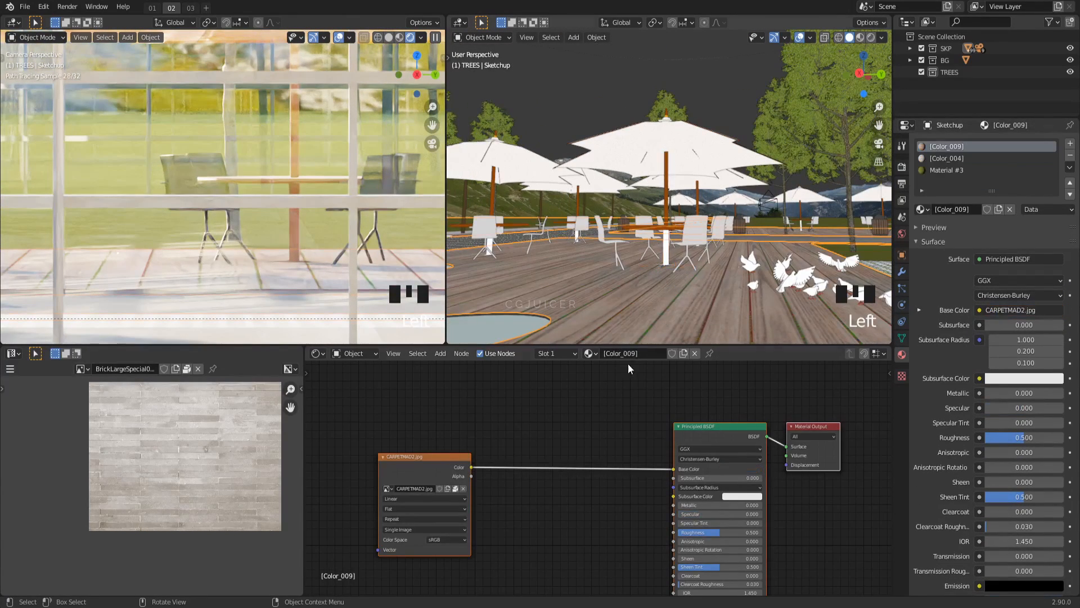
{"action": "left_click_drag", "start_coordinate": [673, 534], "coordinate": [673, 534]}
{"action": "key", "text": "shift+a"}
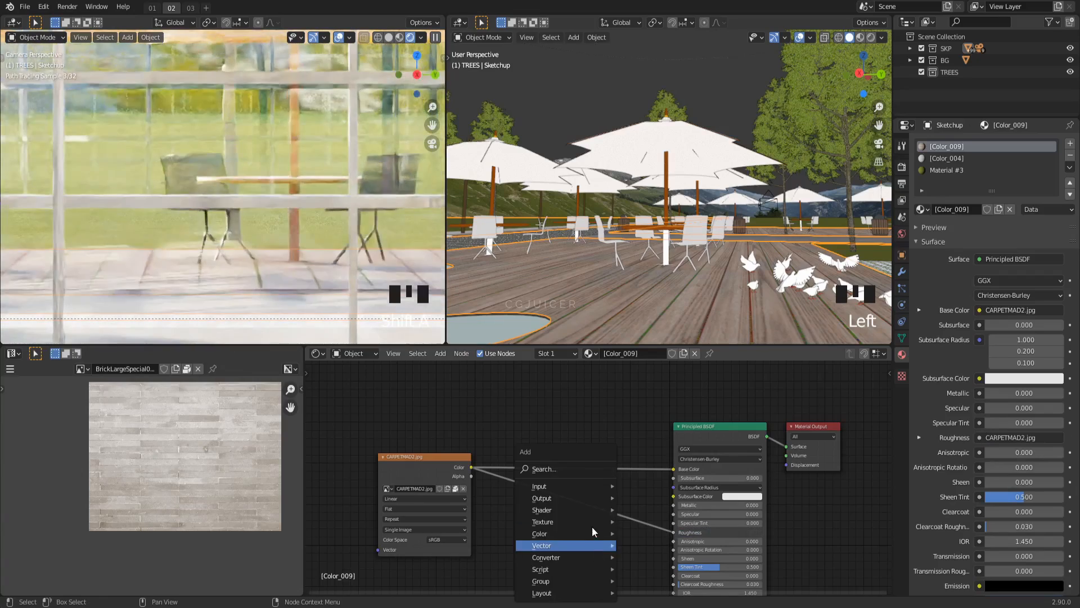
{"action": "mouse_move", "coordinate": [563, 541]}
{"action": "left_click", "coordinate": [605, 484]}
{"action": "left_click", "coordinate": [592, 506]}
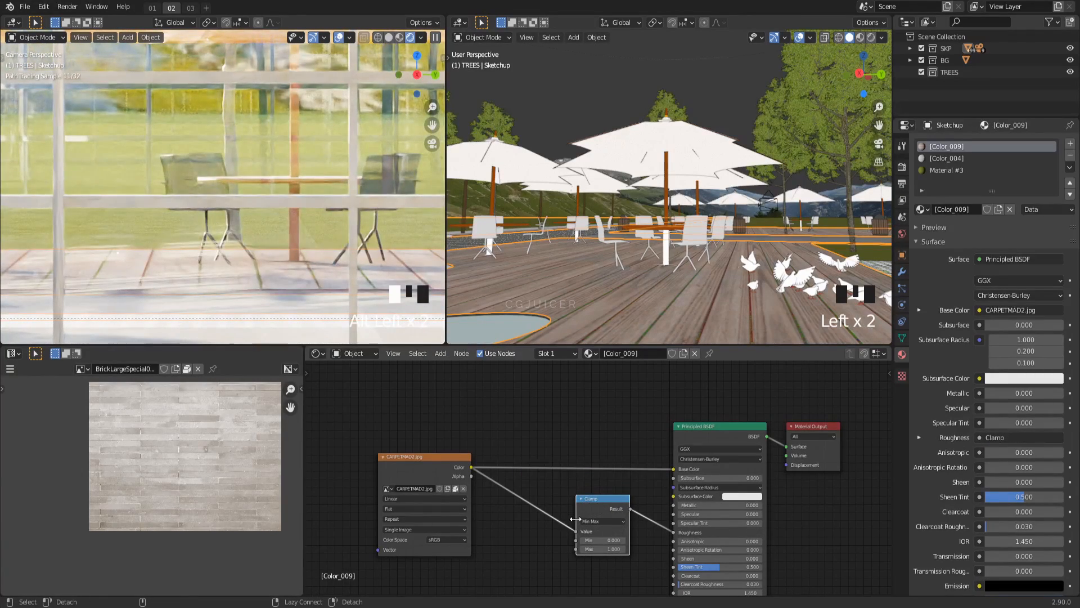
{"action": "left_click_drag", "start_coordinate": [576, 518], "coordinate": [533, 535], "text": "alt"}
{"action": "key", "text": "x"}
Step: Insert a ColorRamp node between the CARPETMAD2.jpg texture and the deck material's Roughness input
{"action": "key", "text": "shift+a"}
{"action": "type", "text": "AMP"}
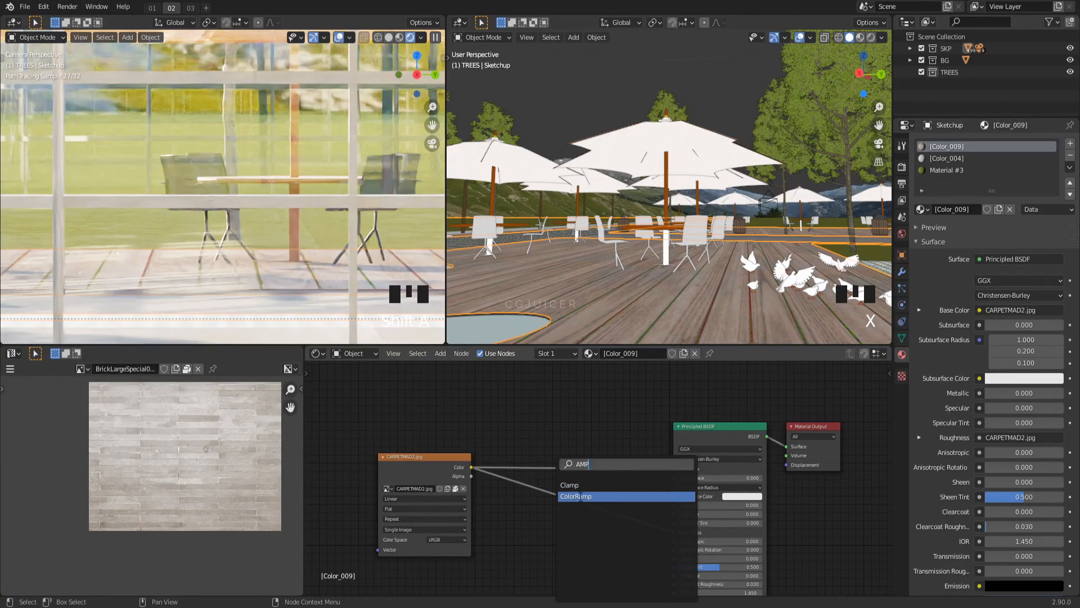
{"action": "left_click", "coordinate": [581, 497]}
{"action": "left_click", "coordinate": [573, 505]}
Step: Recolor the deck roughness ramp's stops so the gradient runs from white to black
{"action": "left_click", "coordinate": [567, 514]}
{"action": "left_click", "coordinate": [577, 515]}
{"action": "left_click", "coordinate": [577, 514]}
{"action": "left_click", "coordinate": [569, 528]}
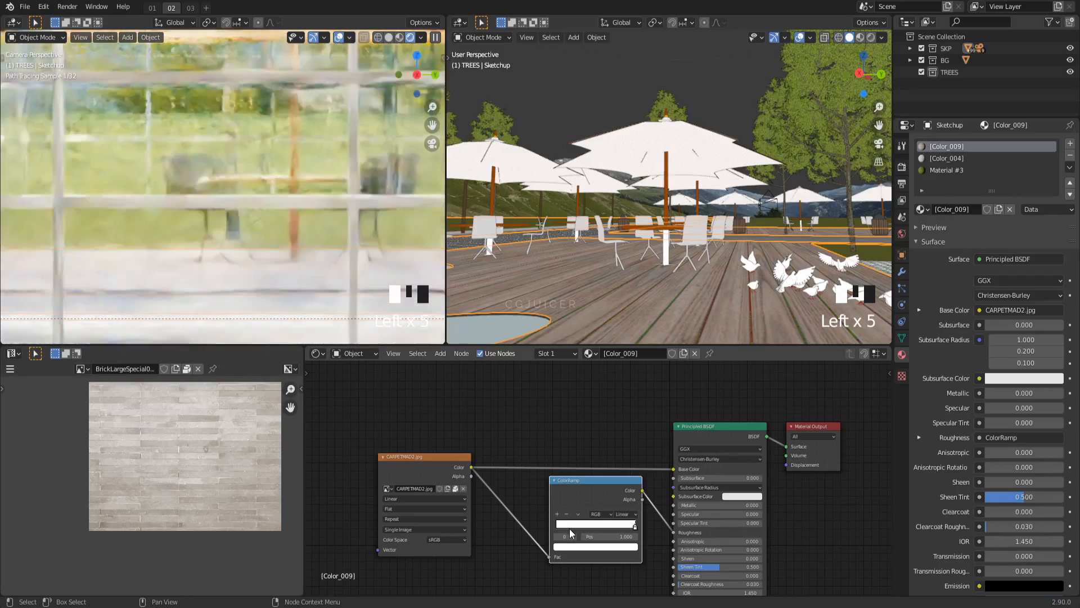
{"action": "left_click", "coordinate": [595, 546]}
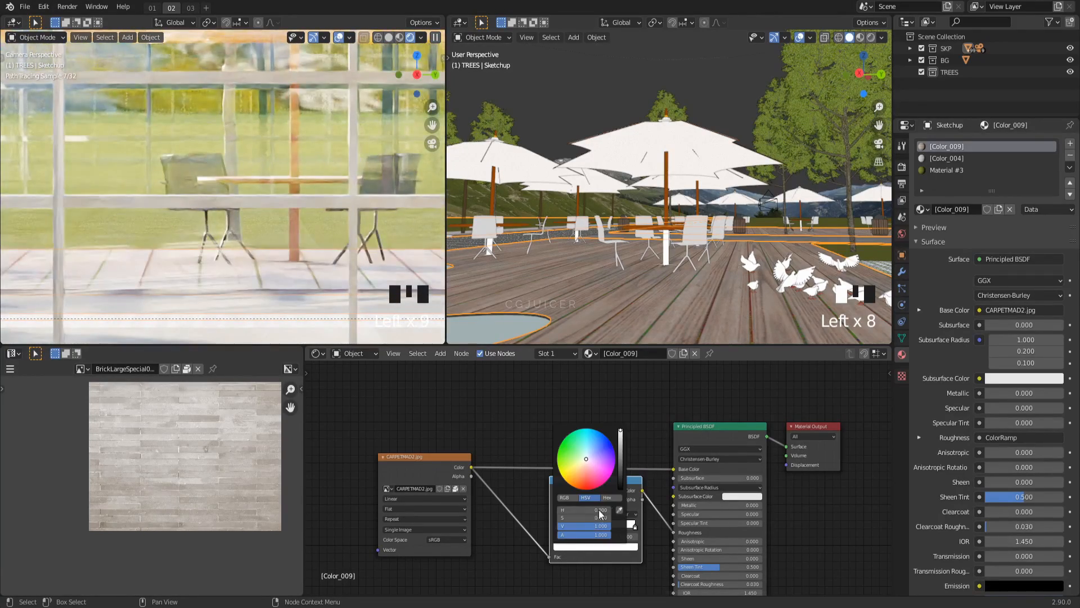
{"action": "left_click_drag", "start_coordinate": [598, 525], "coordinate": [553, 523]}
{"action": "left_click", "coordinate": [578, 514]}
{"action": "left_click", "coordinate": [586, 523]}
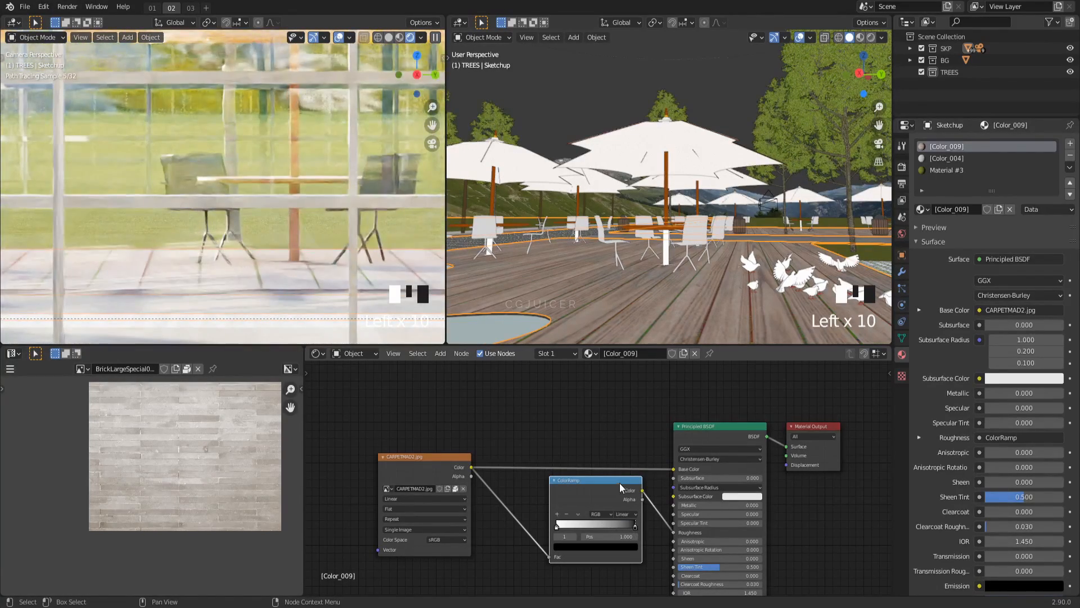
Step: Preview the ramp's output, move its black stop to position 0.314, and reconnect the Principled BSDF to the material output
{"action": "left_click", "coordinate": [612, 484], "text": "ctrl+shift"}
{"action": "left_click", "coordinate": [635, 527]}
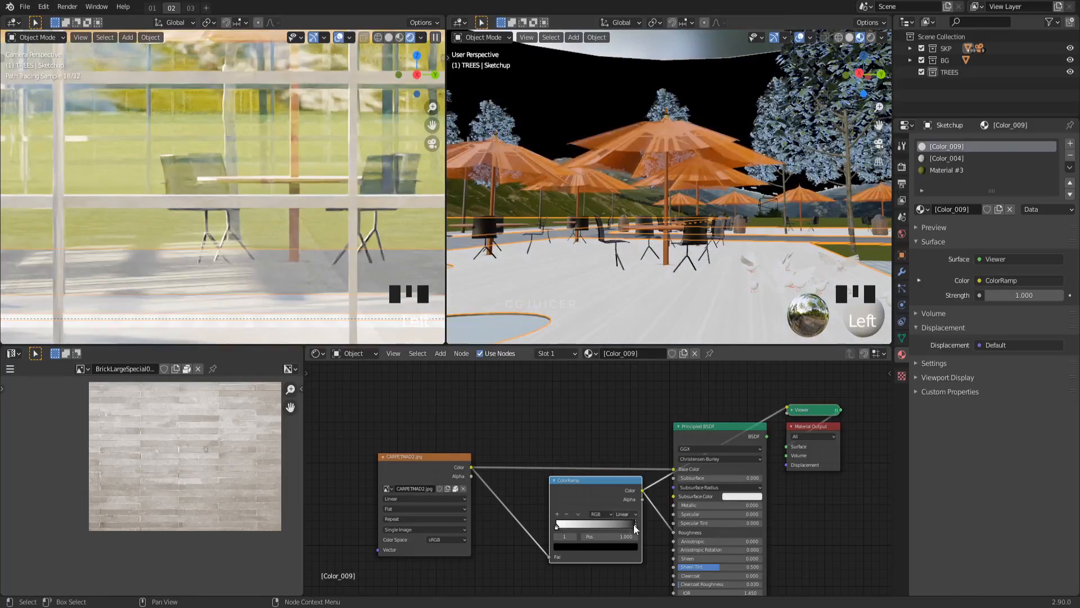
{"action": "left_click_drag", "start_coordinate": [635, 526], "coordinate": [581, 525]}
{"action": "left_click", "coordinate": [703, 427], "text": "ctrl+shift"}
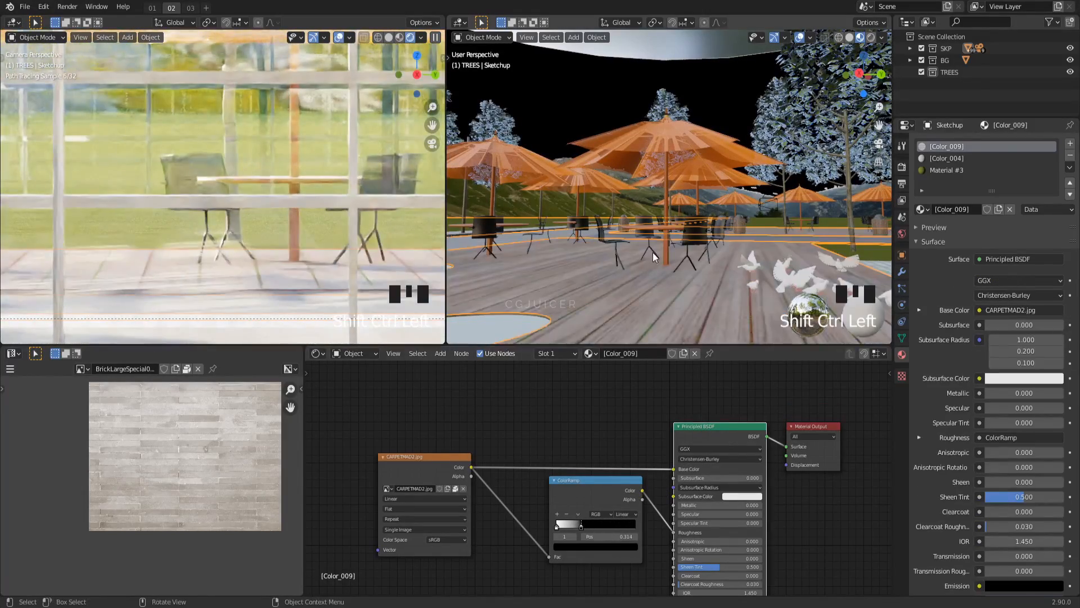
Step: Inspect the deck, umbrella and chair materials in both viewports and return to the camera view
{"action": "middle_click_drag", "start_coordinate": [653, 252], "coordinate": [681, 258]}
{"action": "scroll", "coordinate": [301, 99], "scroll_direction": "down", "scroll_amount": 2}
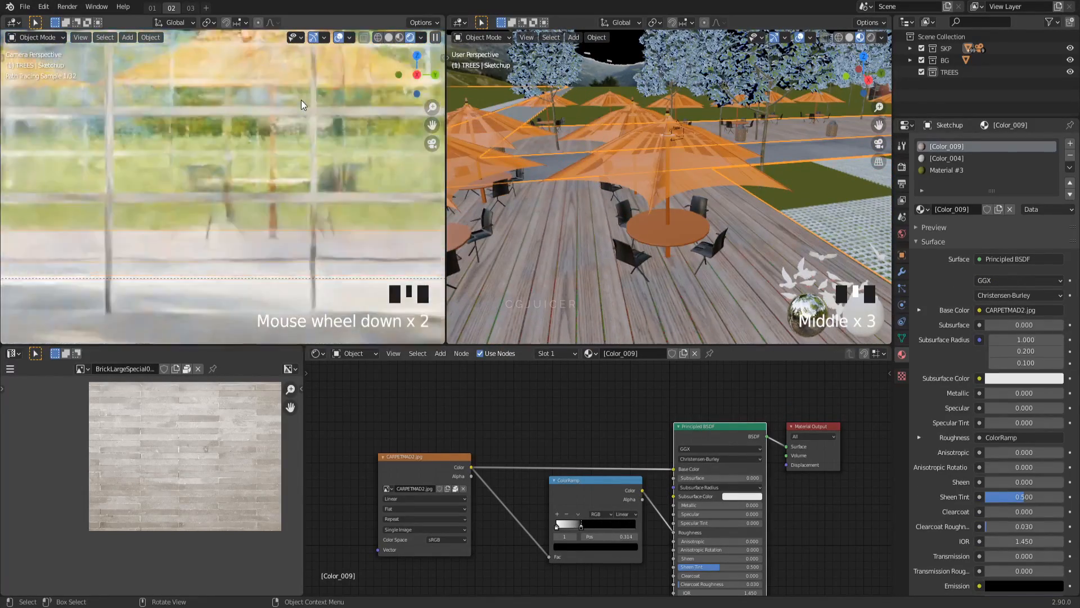
{"action": "middle_click_drag", "start_coordinate": [302, 99], "coordinate": [304, 184], "text": "shift"}
{"action": "left_click", "coordinate": [656, 172]}
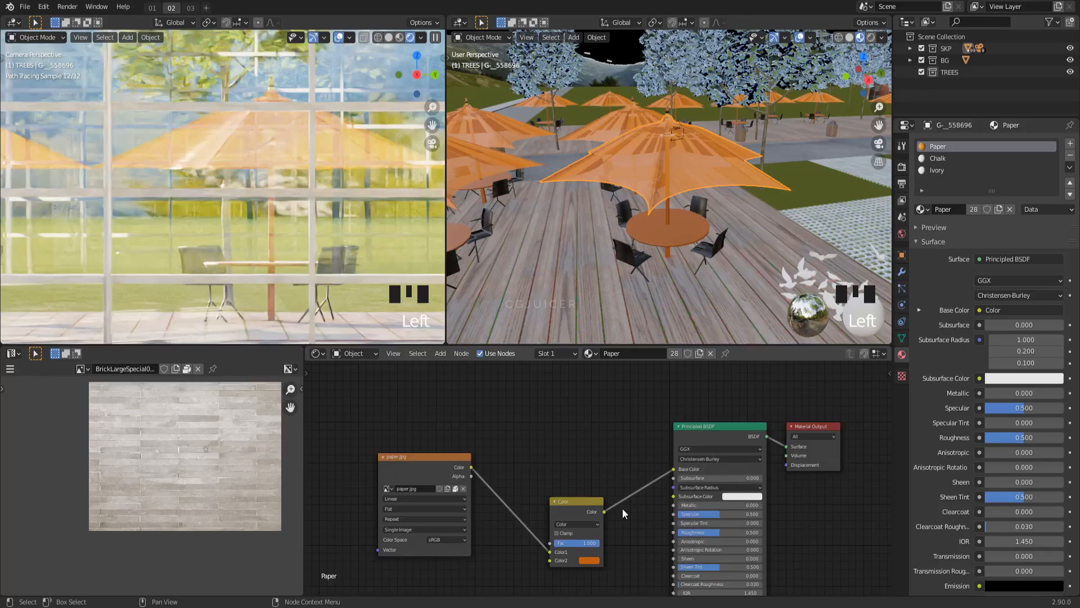
{"action": "middle_click_drag", "start_coordinate": [622, 508], "coordinate": [590, 412]}
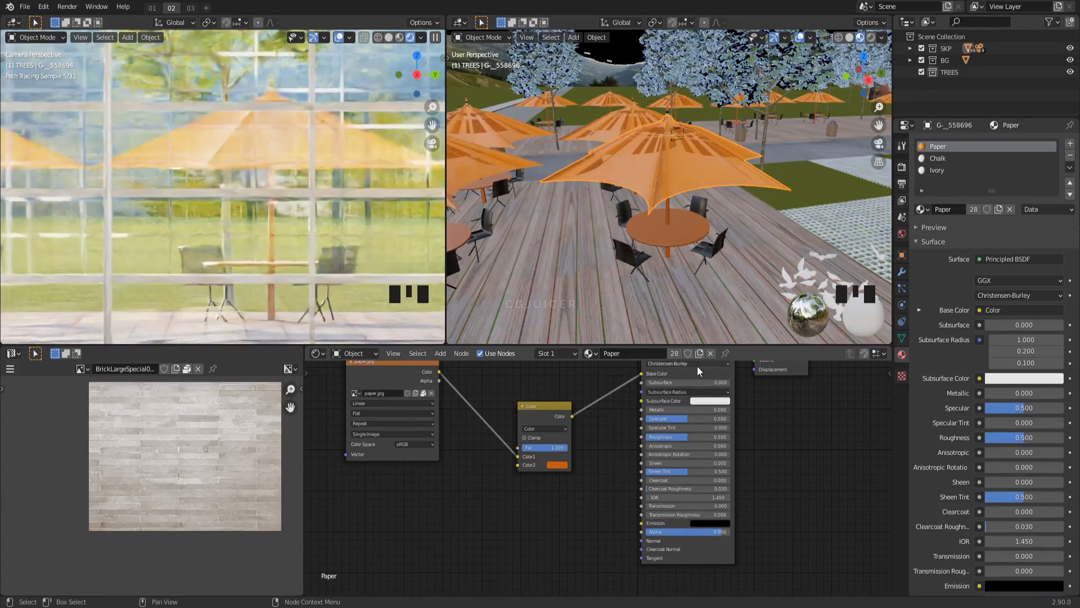
{"action": "left_click", "coordinate": [632, 260]}
{"action": "scroll", "coordinate": [288, 255], "scroll_direction": "down", "scroll_amount": 11}
{"action": "scroll", "coordinate": [289, 255], "scroll_direction": "down", "scroll_amount": 2}
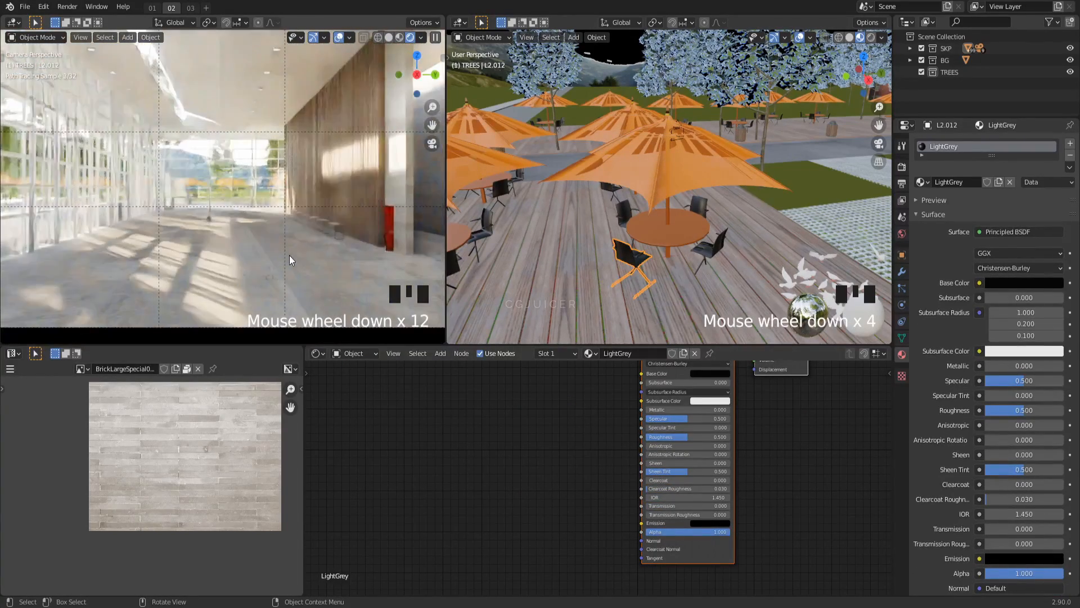
{"action": "scroll", "coordinate": [565, 218], "scroll_direction": "down", "scroll_amount": 3}
{"action": "middle_click_drag", "start_coordinate": [565, 217], "coordinate": [594, 222]}
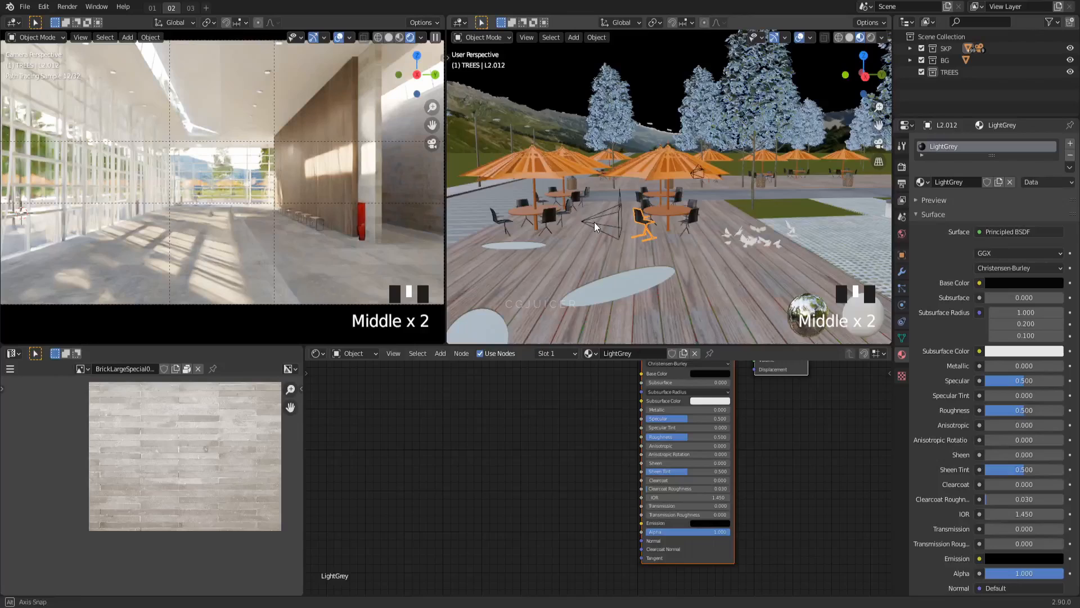
{"action": "key", "text": "KP_0"}
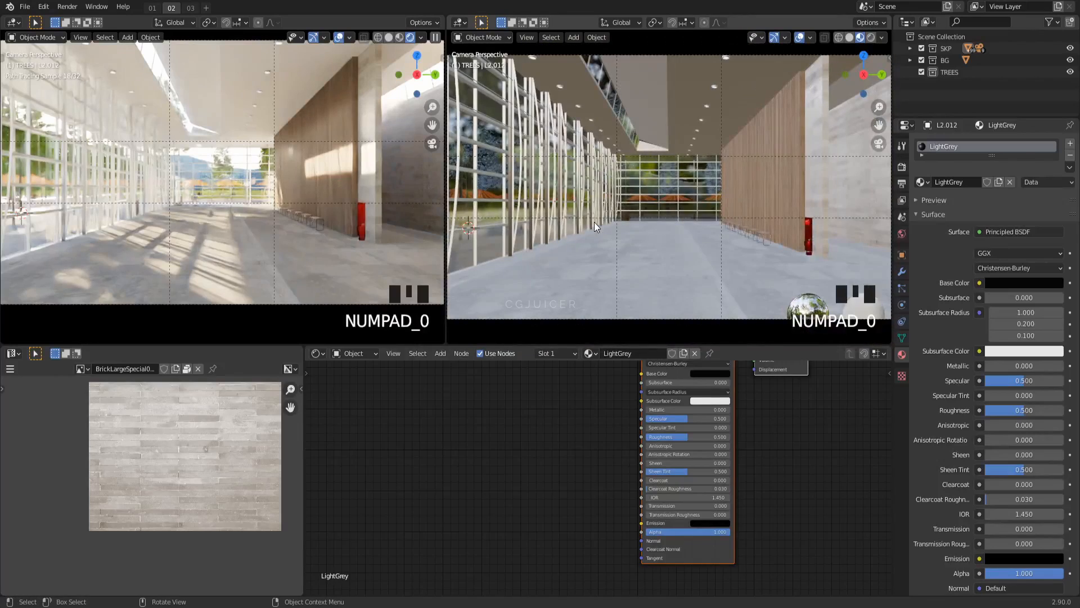
Step: Select all objects in the scene and apply Shade Smooth to them
{"action": "left_click", "coordinate": [380, 198]}
{"action": "key", "text": "a"}
{"action": "left_click", "coordinate": [151, 37]}
{"action": "left_click", "coordinate": [192, 278]}
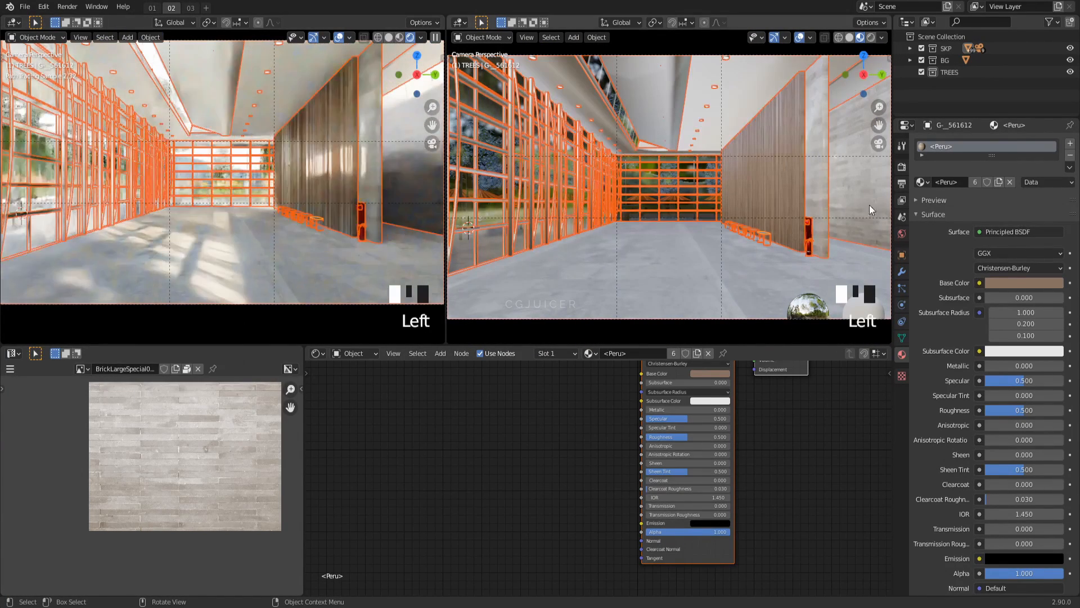
Step: Copy the active object's enabled Auto Smooth setting to all selected objects
{"action": "left_click", "coordinate": [902, 339]}
{"action": "right_click", "coordinate": [978, 365]}
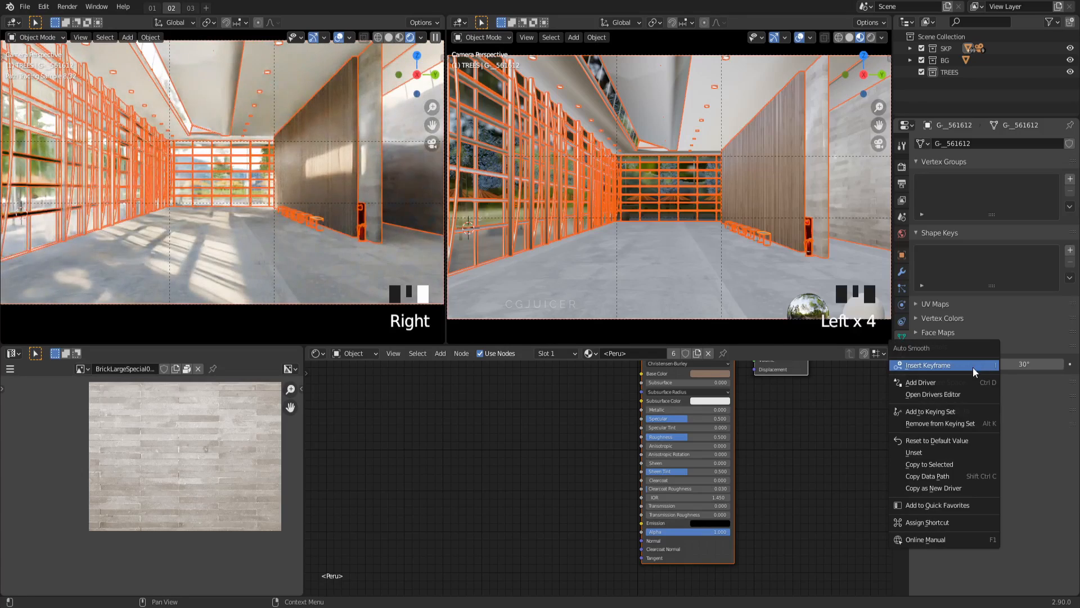
{"action": "left_click", "coordinate": [941, 463]}
{"action": "left_click", "coordinate": [722, 292]}
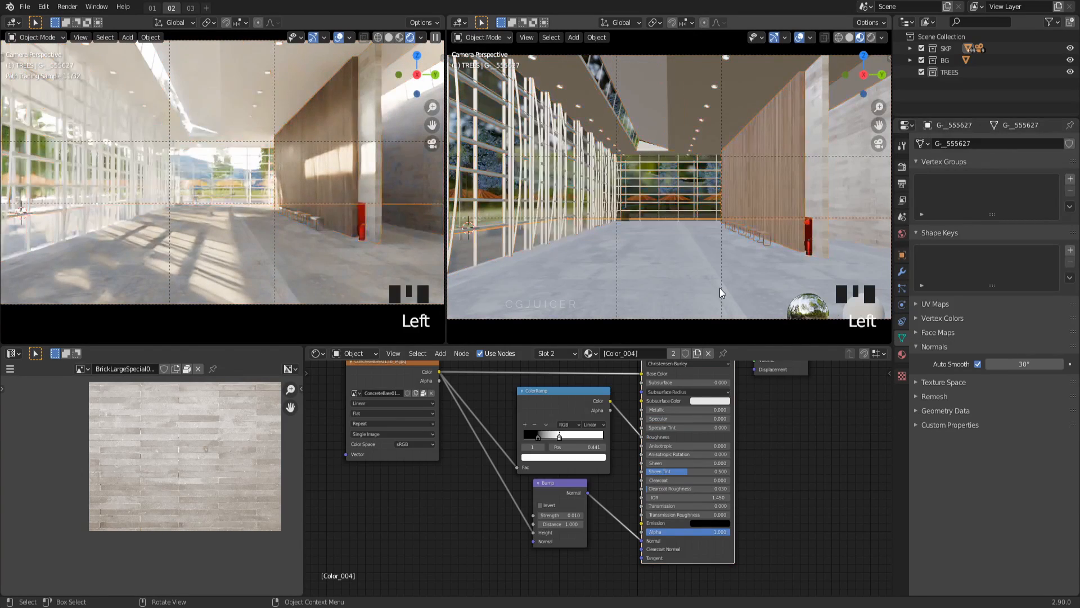
Step: Set the Cycles render samples to 256 and check the denoising settings
{"action": "left_click", "coordinate": [901, 166]}
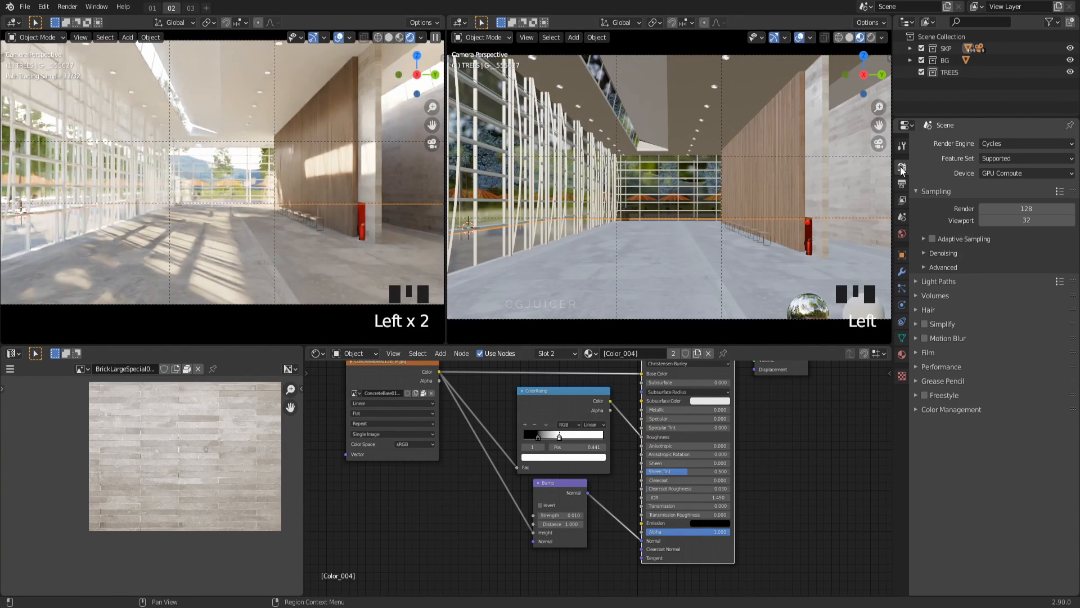
{"action": "left_click", "coordinate": [1042, 207]}
{"action": "left_click", "coordinate": [955, 253]}
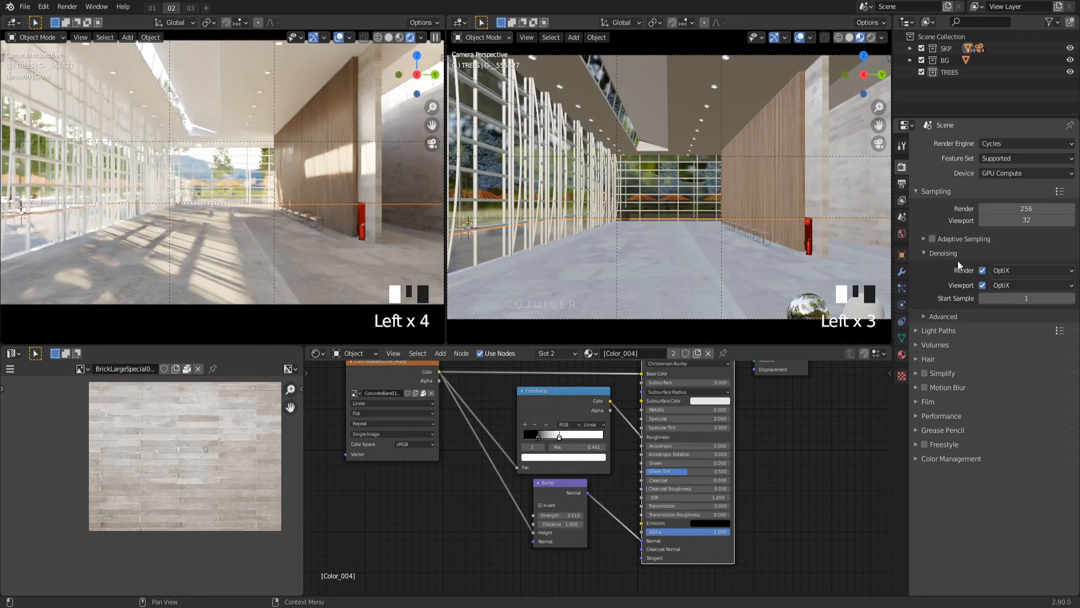
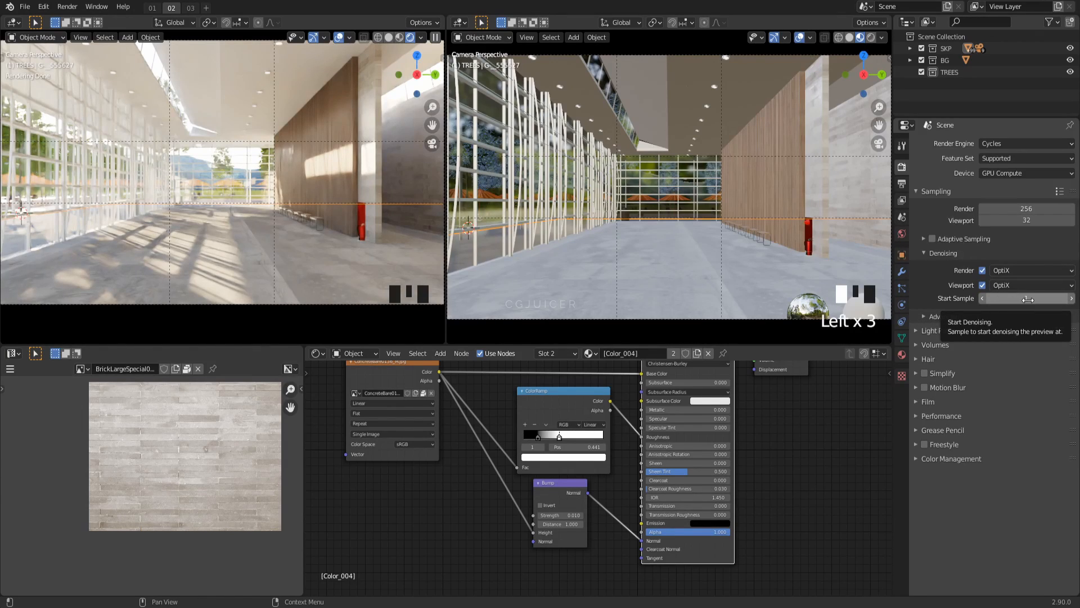
{"action": "left_click", "coordinate": [941, 254]}
Step: Review the light path, performance, color management, output resolution and view layer pass settings
{"action": "left_click", "coordinate": [943, 282]}
{"action": "left_click", "coordinate": [943, 282]}
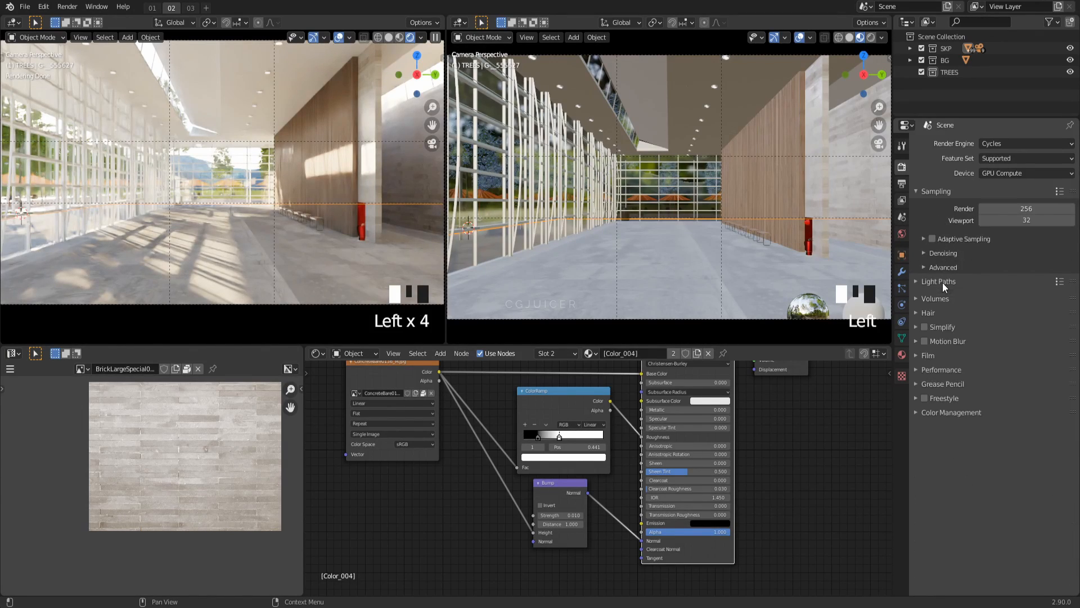
{"action": "left_click", "coordinate": [939, 366]}
{"action": "left_click", "coordinate": [939, 366]}
{"action": "left_click", "coordinate": [939, 409]}
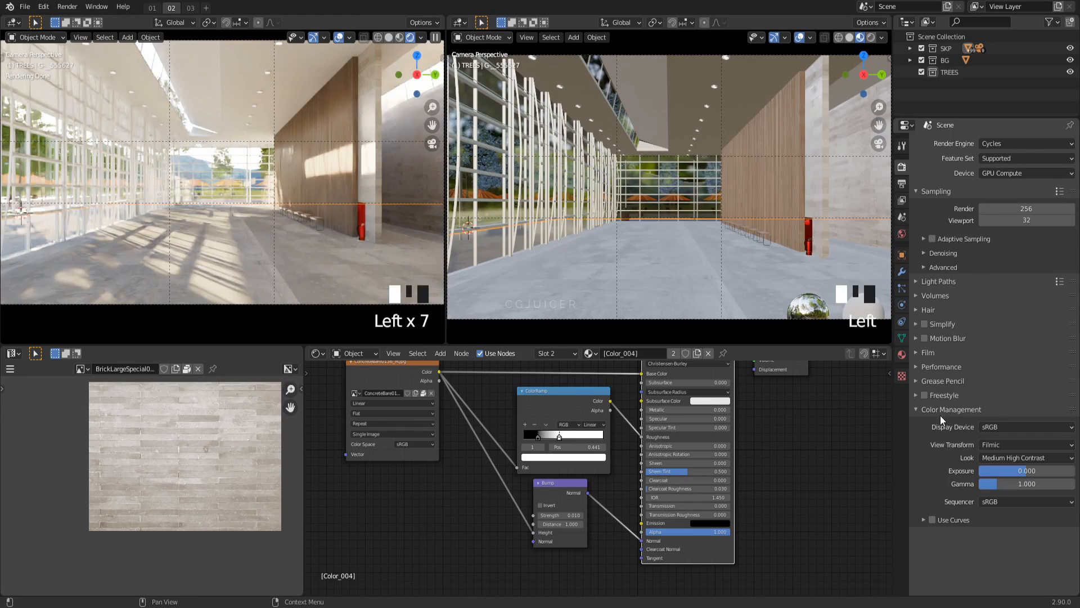
{"action": "left_click", "coordinate": [940, 414]}
{"action": "left_click", "coordinate": [902, 185]}
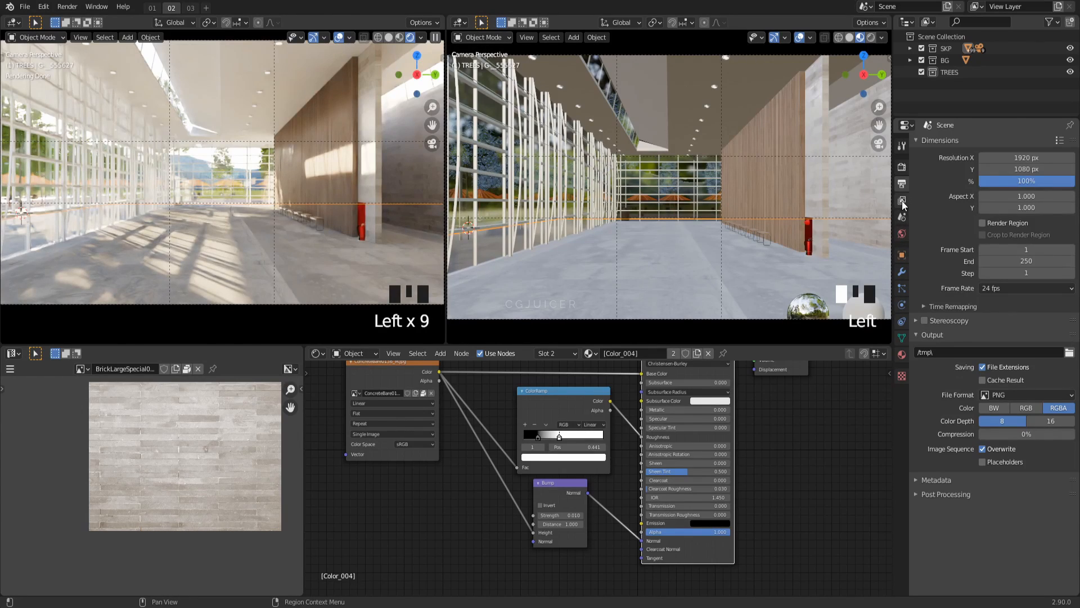
{"action": "left_click", "coordinate": [902, 201]}
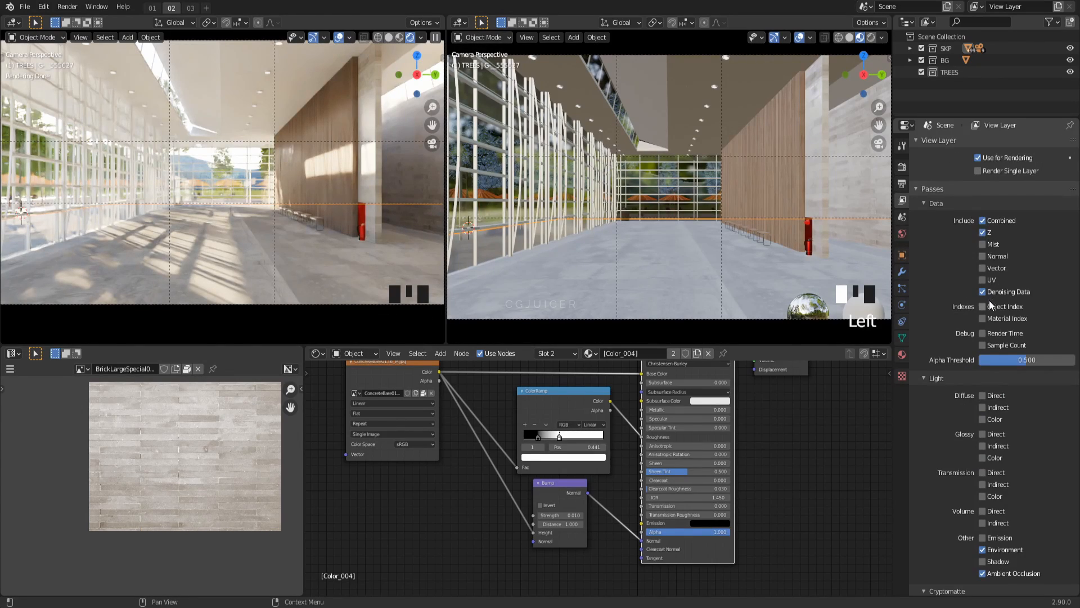
{"action": "scroll", "coordinate": [989, 300], "scroll_direction": "down", "scroll_amount": 1}
Step: Set the world's Ambient Occlusion distance to 0.01 m and collapse the world's Surface settings
{"action": "left_click", "coordinate": [901, 233]}
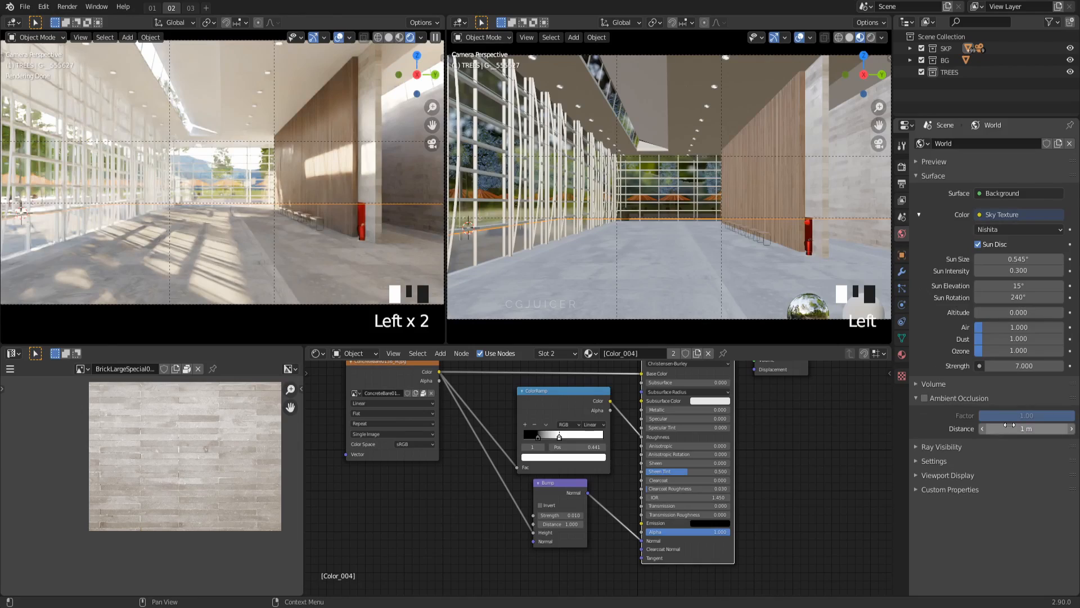
{"action": "left_click", "coordinate": [1012, 427]}
{"action": "type", "text": "0.01"}
{"action": "key", "text": "Return"}
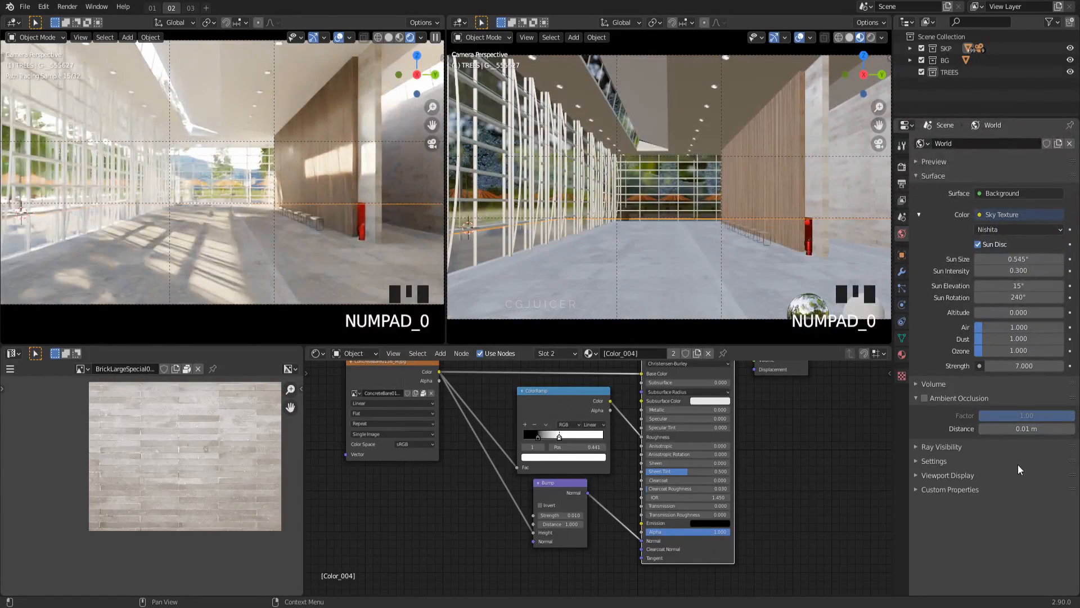
{"action": "left_click", "coordinate": [933, 384]}
{"action": "left_click", "coordinate": [927, 177]}
{"action": "left_click", "coordinate": [930, 189]}
{"action": "left_click", "coordinate": [931, 204]}
{"action": "left_click", "coordinate": [931, 205]}
{"action": "left_click", "coordinate": [932, 204]}
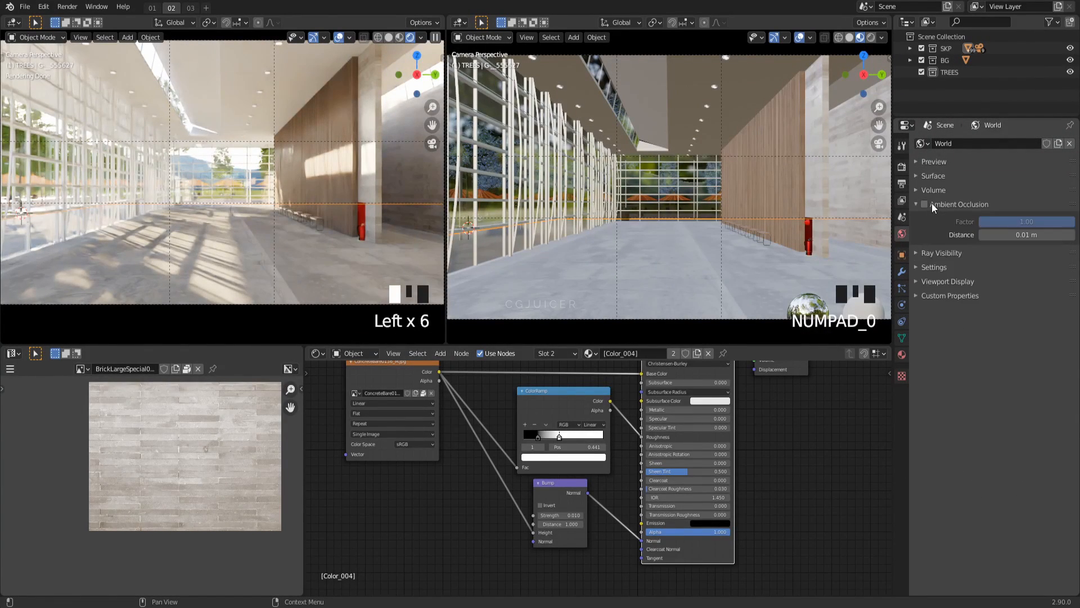
Step: Return to the render settings, switch the rendered camera viewport to solid shading and render the image
{"action": "left_click", "coordinate": [932, 205]}
{"action": "left_click", "coordinate": [903, 170]}
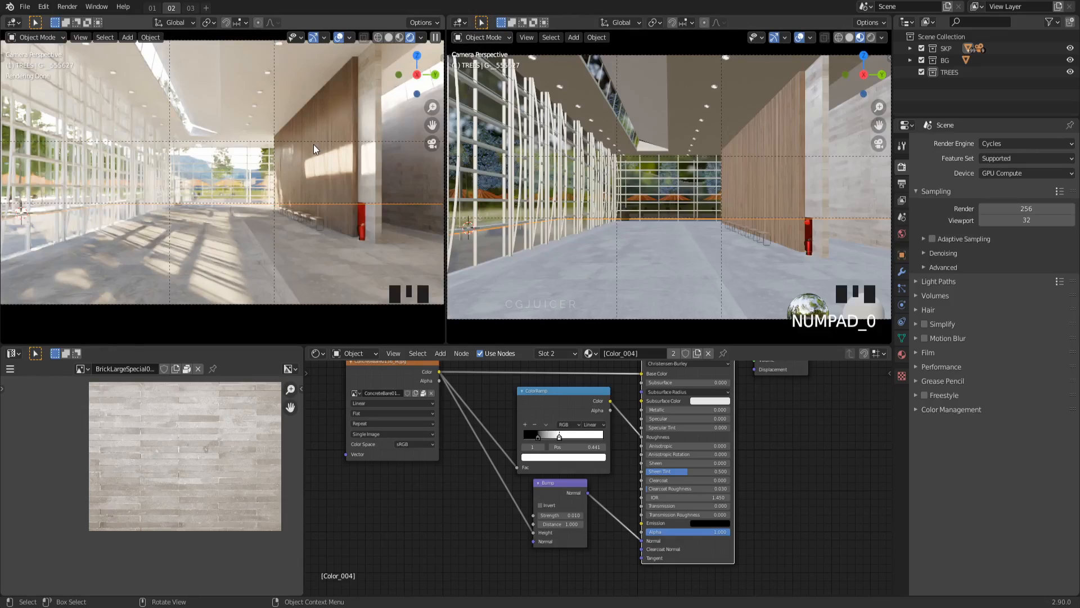
{"action": "key", "text": "z"}
{"action": "left_click", "coordinate": [67, 6]}
{"action": "left_click", "coordinate": [85, 21]}
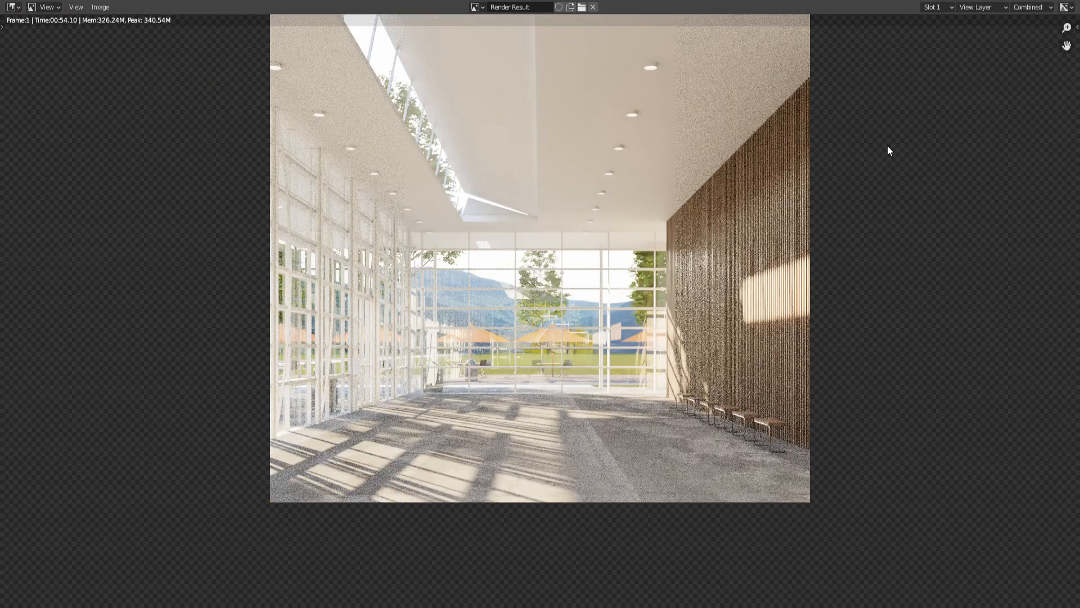
Step: Place the render window beside the main window, merge the two 3D viewports into one and enlarge the lower editors
{"action": "left_click_drag", "start_coordinate": [824, 2], "coordinate": [1, 219]}
{"action": "left_click", "coordinate": [791, 136]}
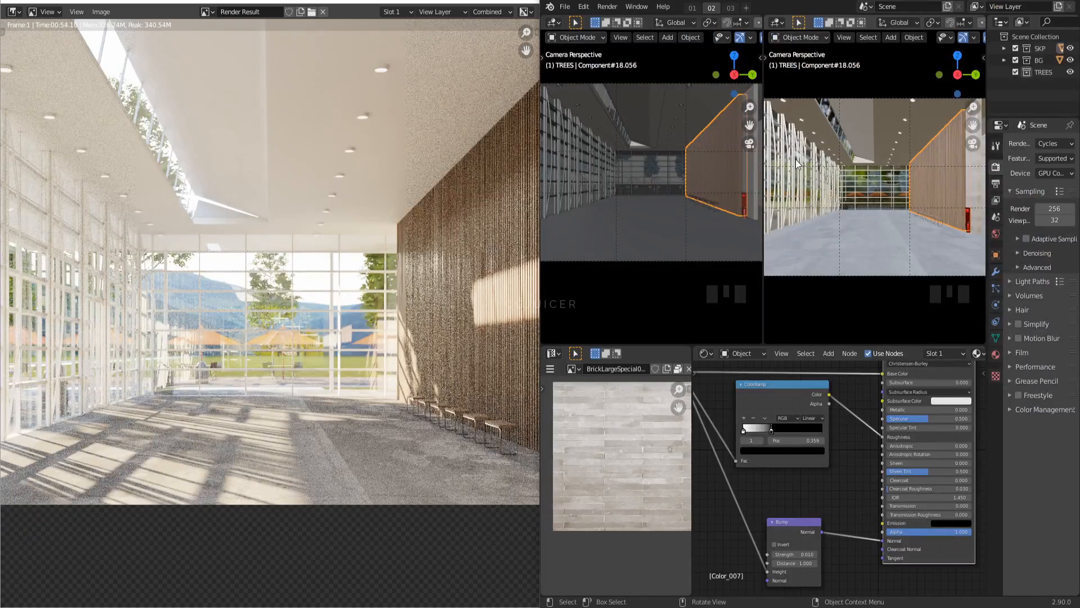
{"action": "left_click_drag", "start_coordinate": [760, 18], "coordinate": [549, 336]}
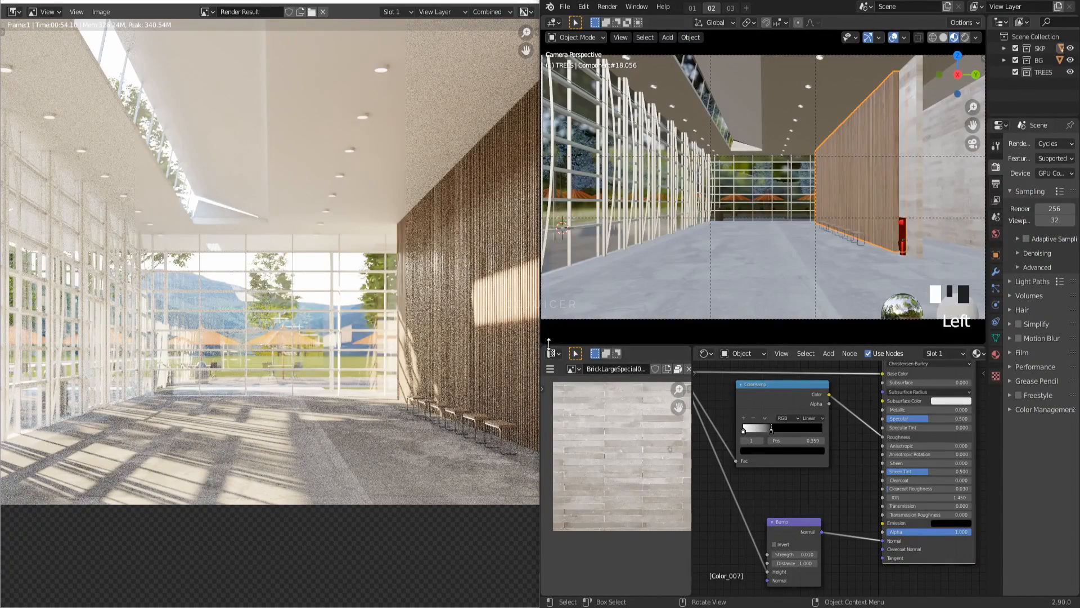
{"action": "left_click_drag", "start_coordinate": [631, 346], "coordinate": [636, 308]}
Step: Change the shader node editor to the Compositor and enable nodes for compositing
{"action": "left_click", "coordinate": [706, 319]}
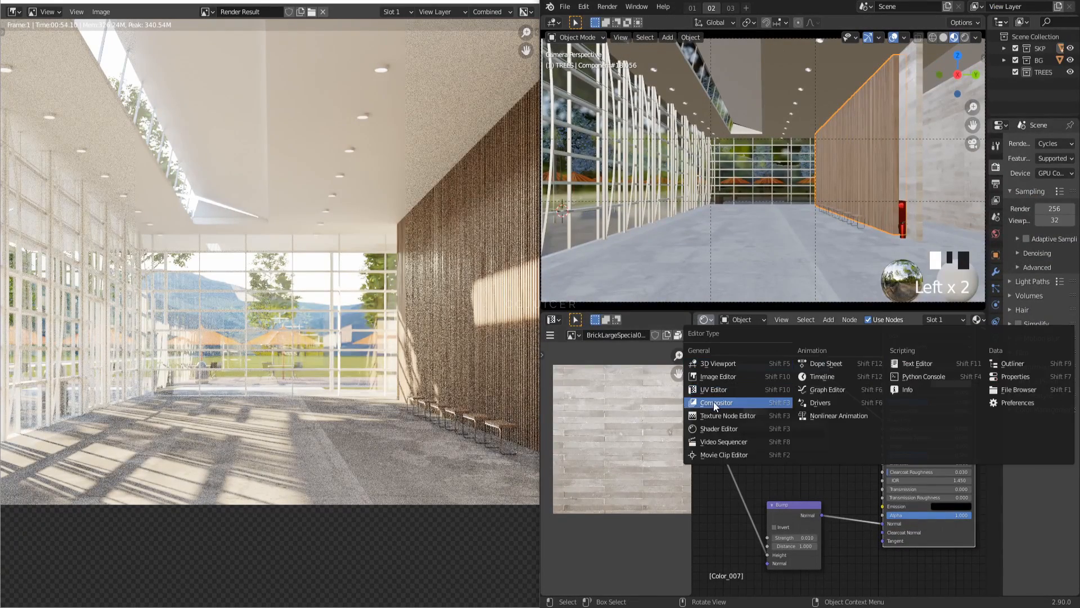
{"action": "left_click", "coordinate": [726, 381]}
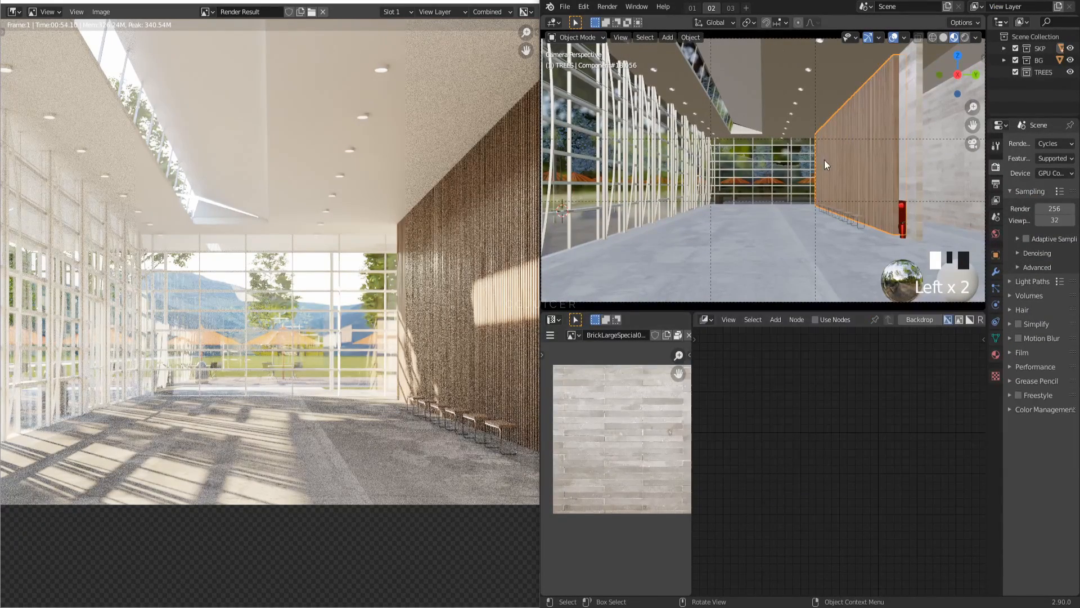
{"action": "left_click", "coordinate": [816, 319]}
{"action": "middle_click_drag", "start_coordinate": [780, 384], "coordinate": [814, 400]}
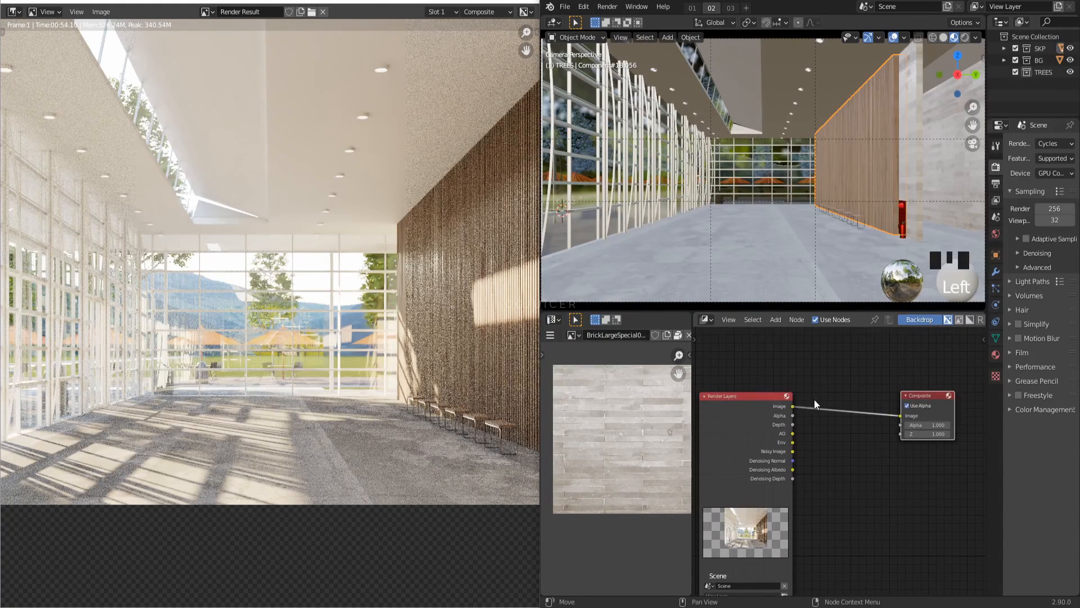
Step: Insert a Mix node between Render Layers and Composite, connect the AO pass to its second image input and set it to Multiply
{"action": "key", "text": "shift+a"}
{"action": "type", "text": "mix"}
{"action": "key", "text": "Return"}
{"action": "left_click", "coordinate": [823, 407]}
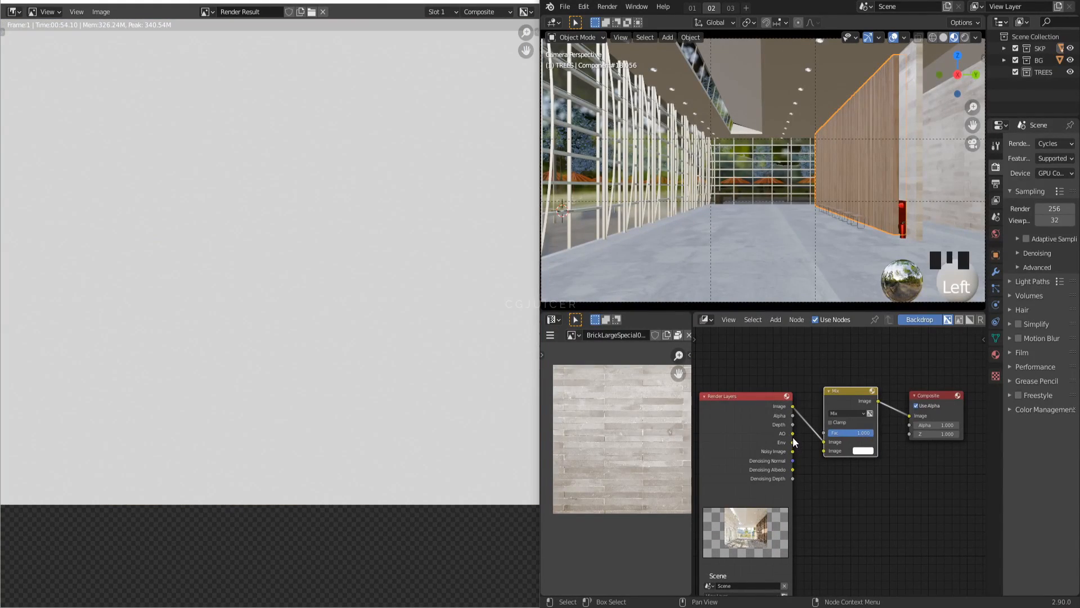
{"action": "left_click_drag", "start_coordinate": [814, 454], "coordinate": [823, 451]}
{"action": "left_click", "coordinate": [843, 414]}
{"action": "left_click", "coordinate": [846, 379]}
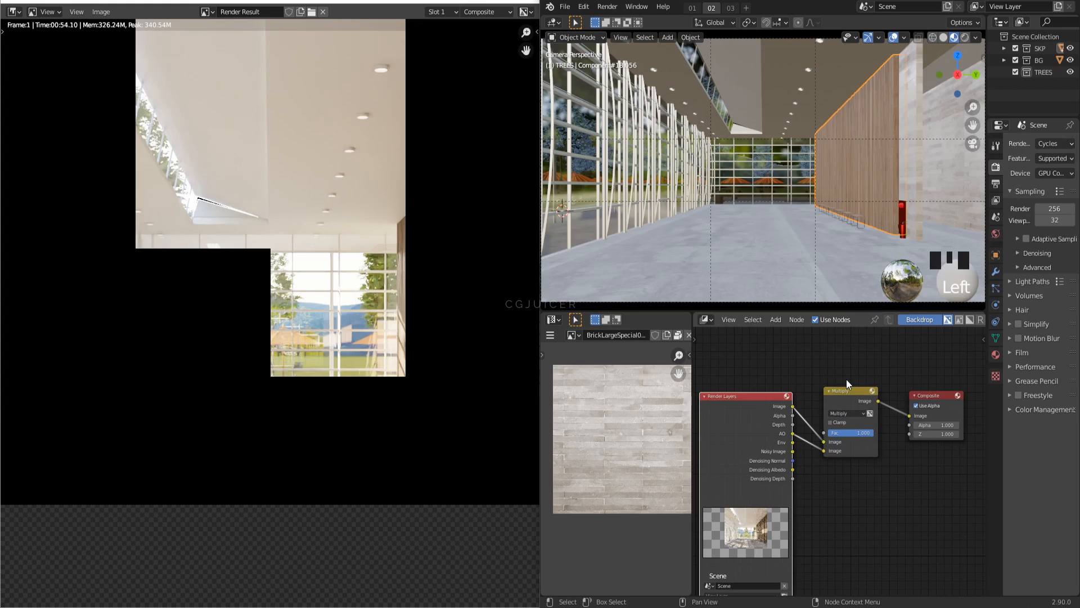
Step: Set the Multiply node's factor to 0.7 and inspect the skylight area of the render up close
{"action": "scroll", "coordinate": [855, 427], "scroll_direction": "up", "scroll_amount": 2}
{"action": "type", "text": "0.7"}
{"action": "key", "text": "Return"}
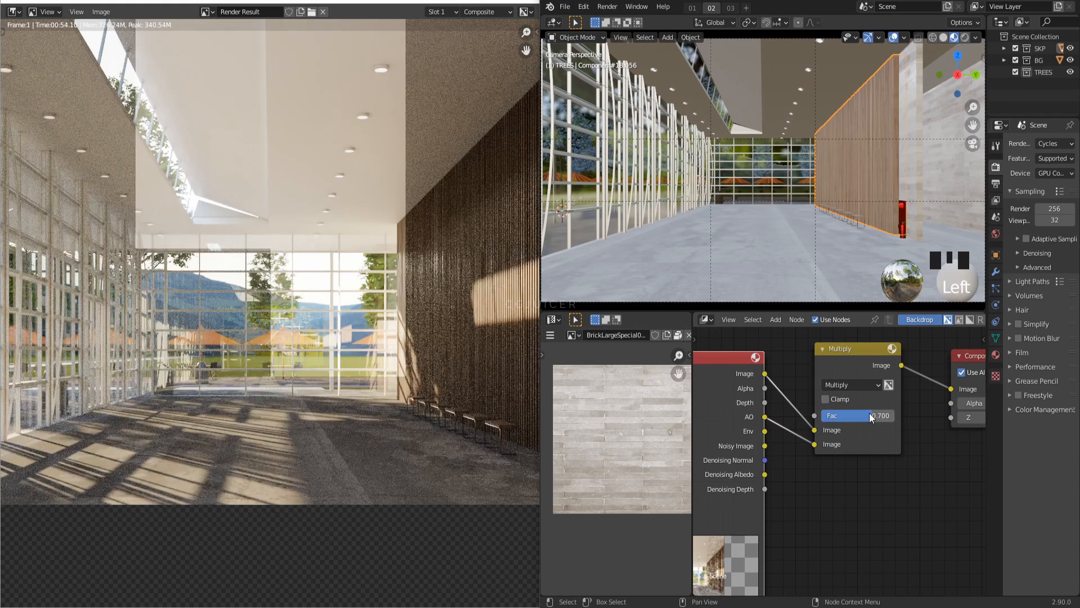
{"action": "scroll", "coordinate": [231, 254], "scroll_direction": "up", "scroll_amount": 5}
{"action": "scroll", "coordinate": [230, 255], "scroll_direction": "up", "scroll_amount": 3}
{"action": "middle_click_drag", "start_coordinate": [231, 255], "coordinate": [275, 260]}
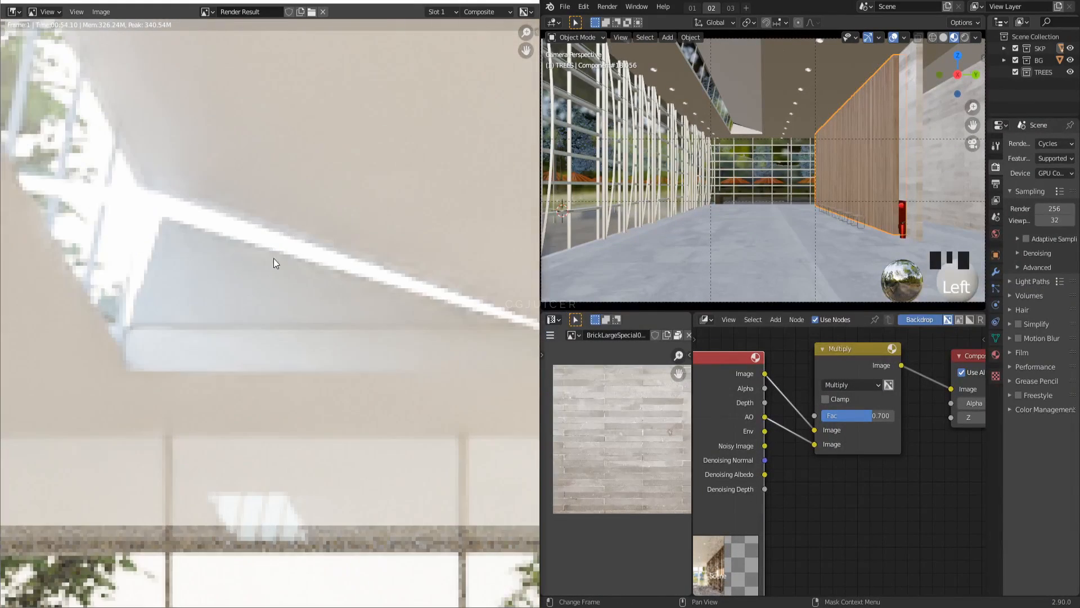
Step: Set the Multiply node's factor to 0.9 and check the whole composited render
{"action": "left_click_drag", "start_coordinate": [867, 416], "coordinate": [891, 416]}
{"action": "left_click", "coordinate": [882, 415]}
{"action": "type", "text": "0.9"}
{"action": "key", "text": "Return"}
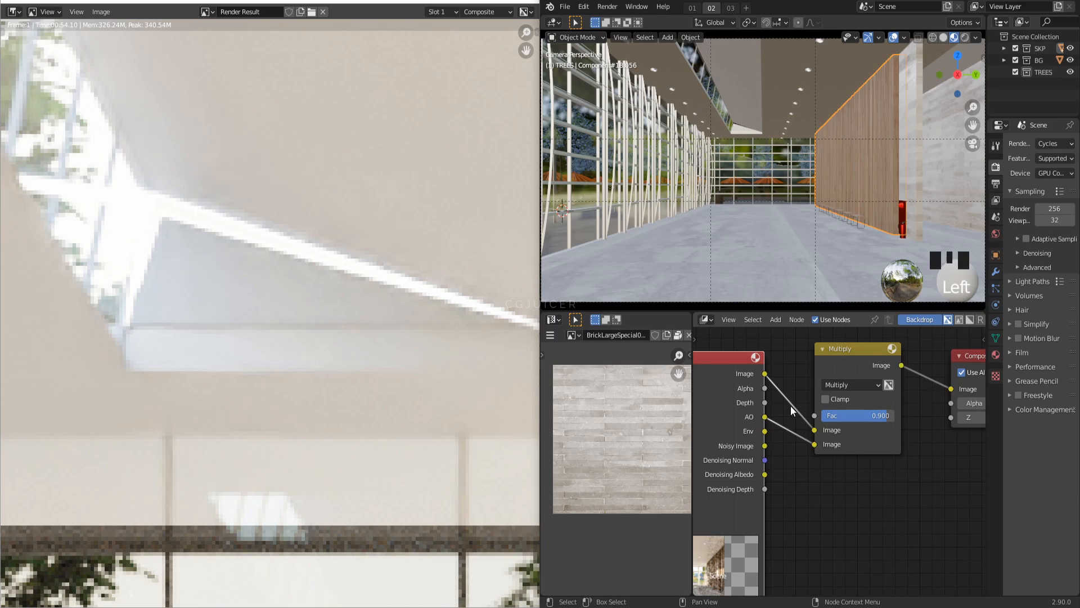
{"action": "scroll", "coordinate": [751, 430], "scroll_direction": "down", "scroll_amount": 10}
{"action": "scroll", "coordinate": [384, 354], "scroll_direction": "down", "scroll_amount": 8}
{"action": "middle_click_drag", "start_coordinate": [384, 355], "coordinate": [341, 356]}
Step: Insert a Filter node between the Multiply and Composite nodes and set its type to Sharpen
{"action": "middle_click_drag", "start_coordinate": [861, 467], "coordinate": [762, 482]}
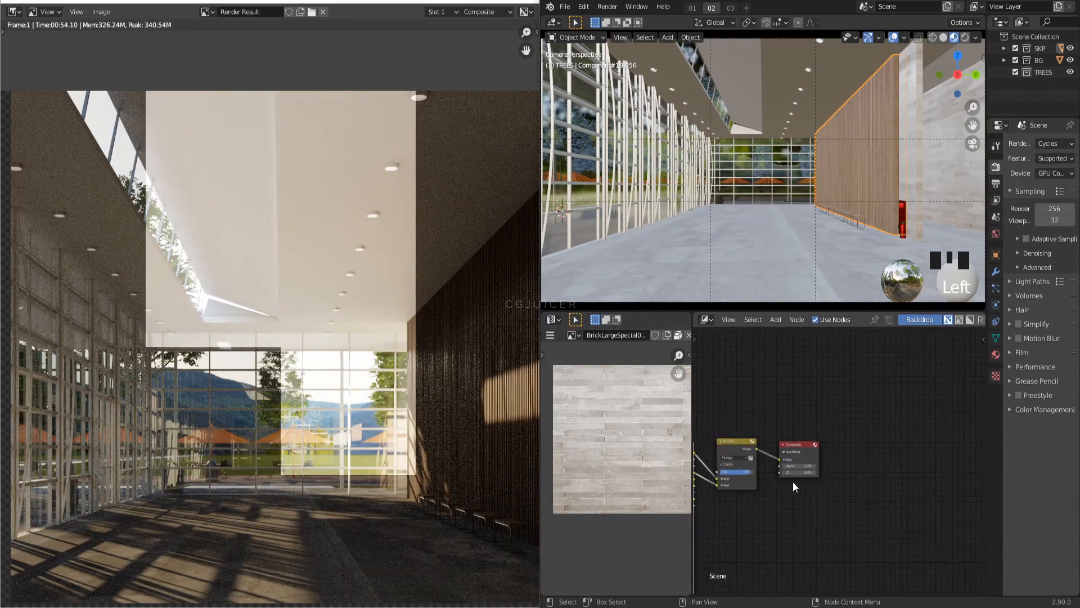
{"action": "left_click_drag", "start_coordinate": [793, 442], "coordinate": [855, 442]}
{"action": "key", "text": "shift+a"}
{"action": "type", "text": "FILTER"}
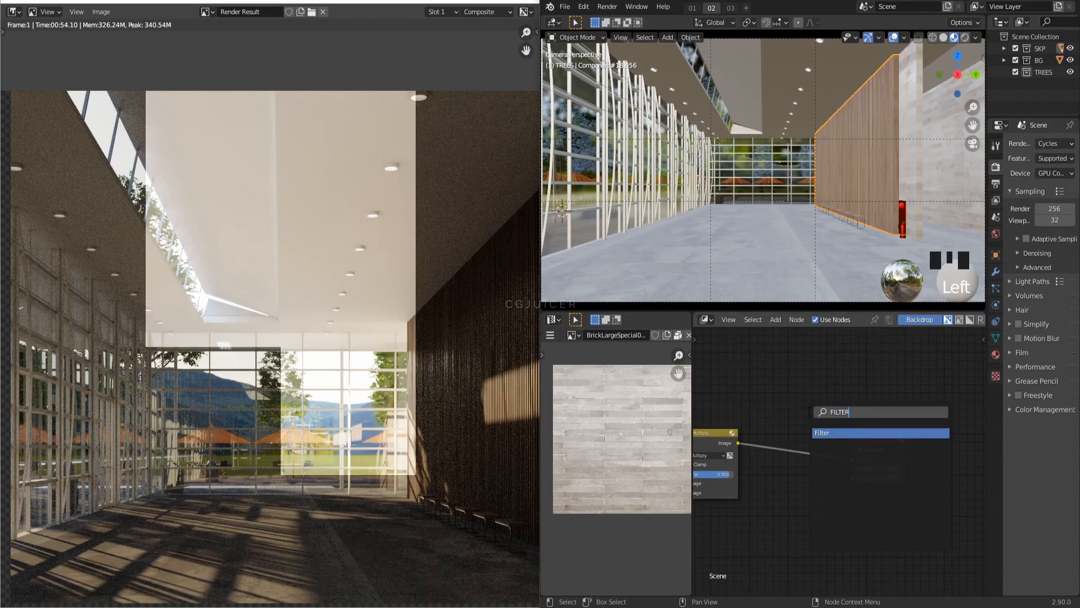
{"action": "key", "text": "Return"}
{"action": "left_click", "coordinate": [791, 440]}
{"action": "left_click", "coordinate": [808, 468]}
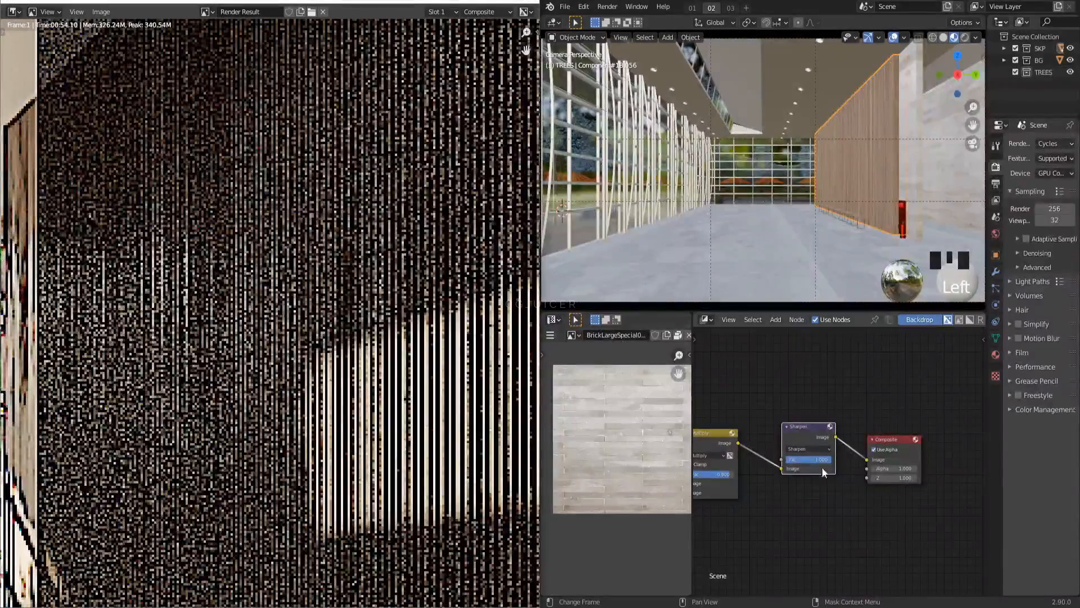
Step: Try Sharpen factors of 0.05 and 0.02 and inspect the slatted wall and skylight in the render
{"action": "left_click", "coordinate": [818, 461]}
{"action": "type", "text": "0.05"}
{"action": "key", "text": "Return"}
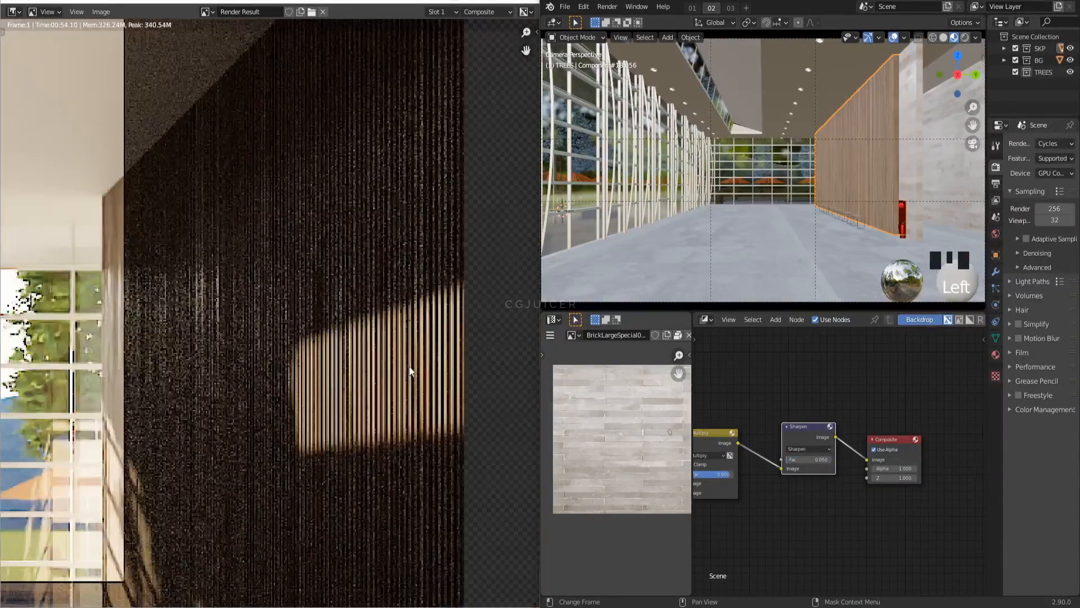
{"action": "key", "text": "Return"}
{"action": "scroll", "coordinate": [257, 299], "scroll_direction": "down", "scroll_amount": 3}
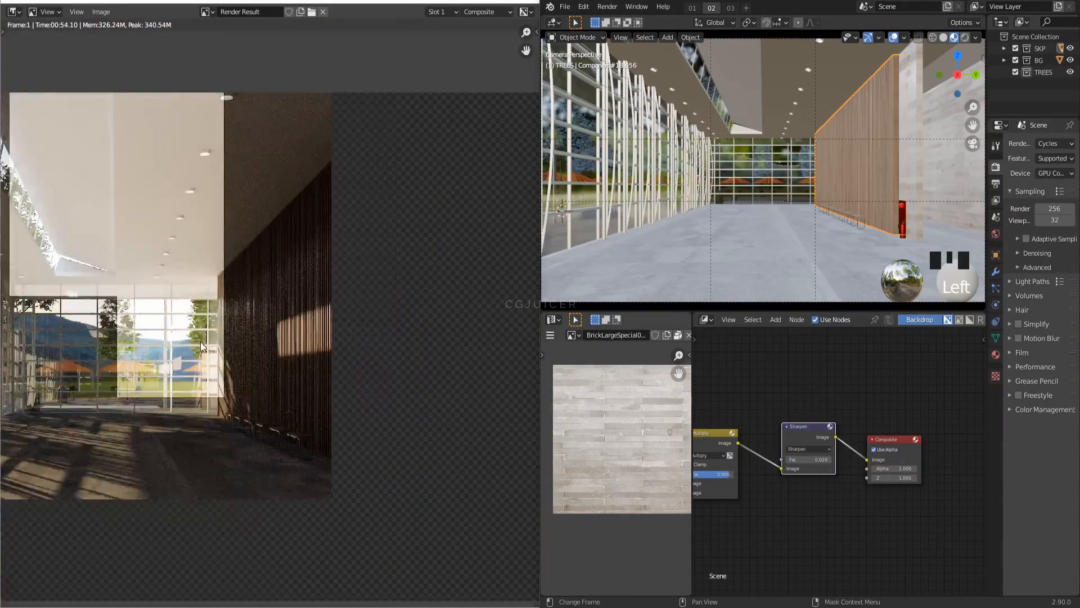
{"action": "scroll", "coordinate": [257, 298], "scroll_direction": "up", "scroll_amount": 4}
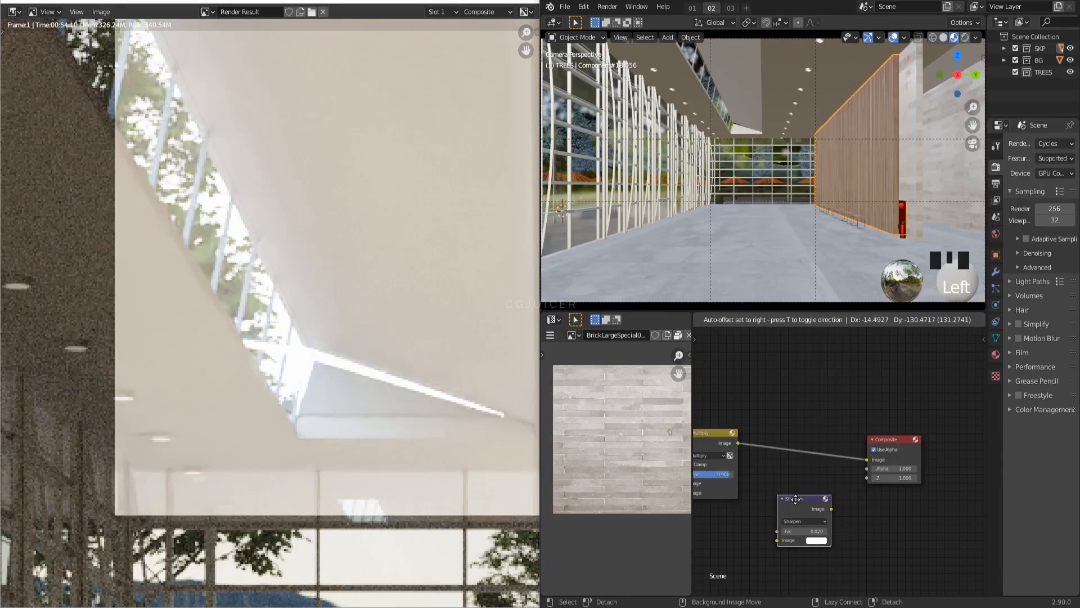
Step: Place the Sharpen node back on the link between Multiply and Composite and set its factor to 0.01
{"action": "left_click", "coordinate": [797, 442]}
{"action": "left_click", "coordinate": [813, 477]}
{"action": "type", "text": "0."}
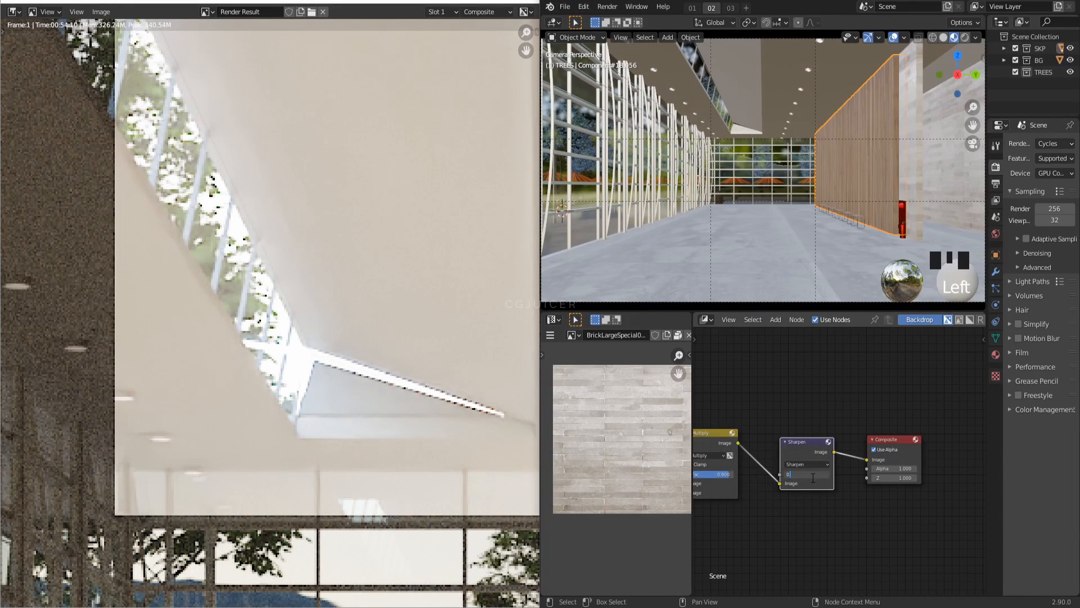
{"action": "type", "text": "01"}
{"action": "key", "text": "Return"}
Step: Insert a Lens Distortion node between Sharpen and Composite and enable its Projector option
{"action": "middle_click_drag", "start_coordinate": [812, 477], "coordinate": [755, 478]}
{"action": "key", "text": "shift+a"}
{"action": "left_click", "coordinate": [796, 389]}
{"action": "type", "text": "LEN"}
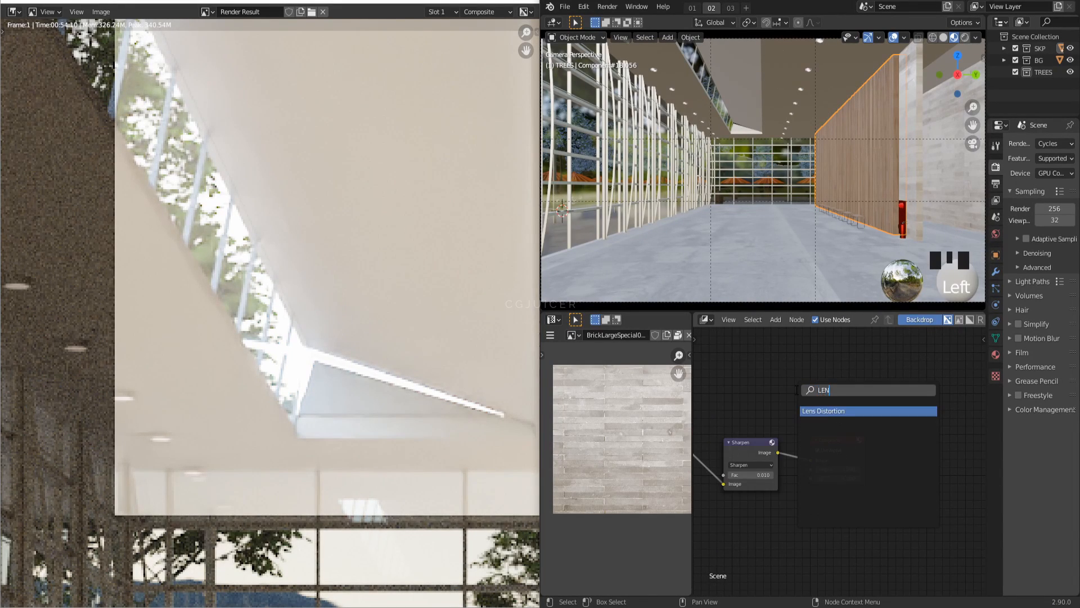
{"action": "key", "text": "Return"}
{"action": "left_click", "coordinate": [818, 464]}
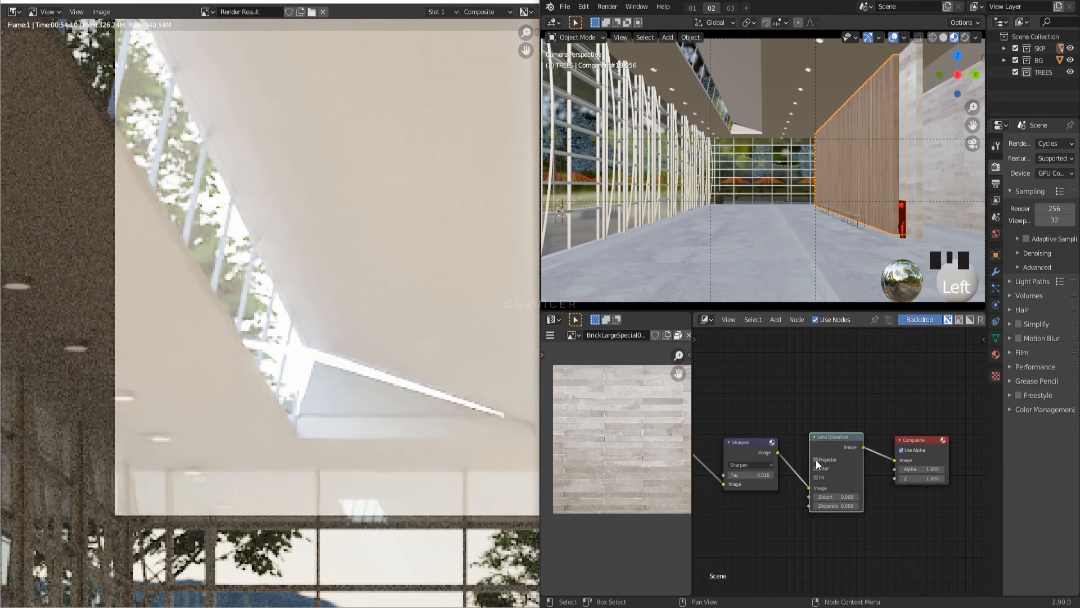
Step: Set the Lens Distortion dispersion to 0.05 and examine the color fringes on the window frames
{"action": "left_click", "coordinate": [841, 505]}
{"action": "type", "text": "0.05"}
{"action": "key", "text": "Return"}
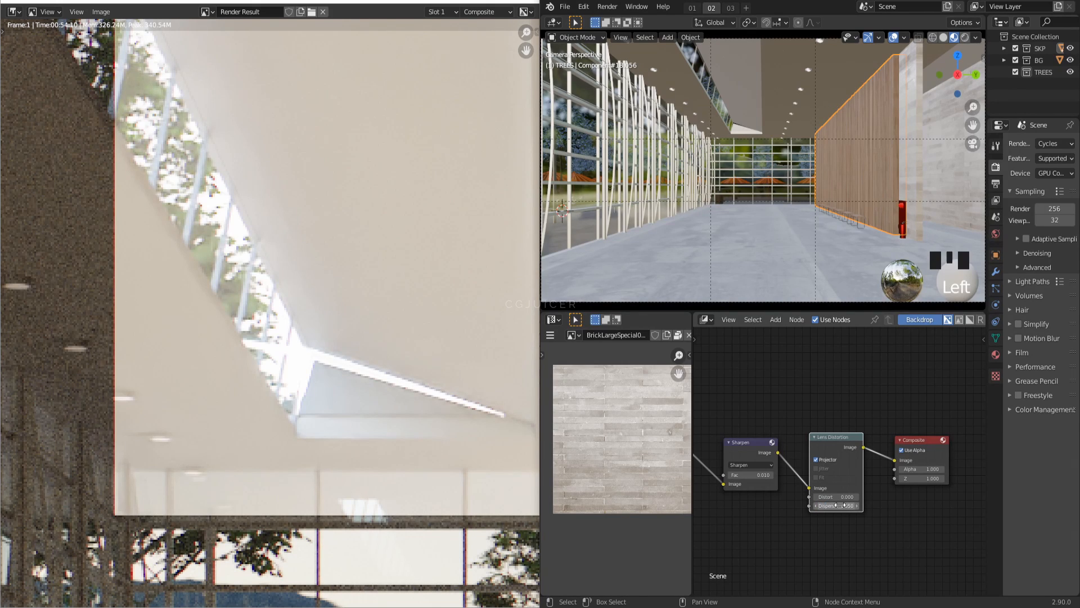
{"action": "scroll", "coordinate": [401, 397], "scroll_direction": "up", "scroll_amount": 12}
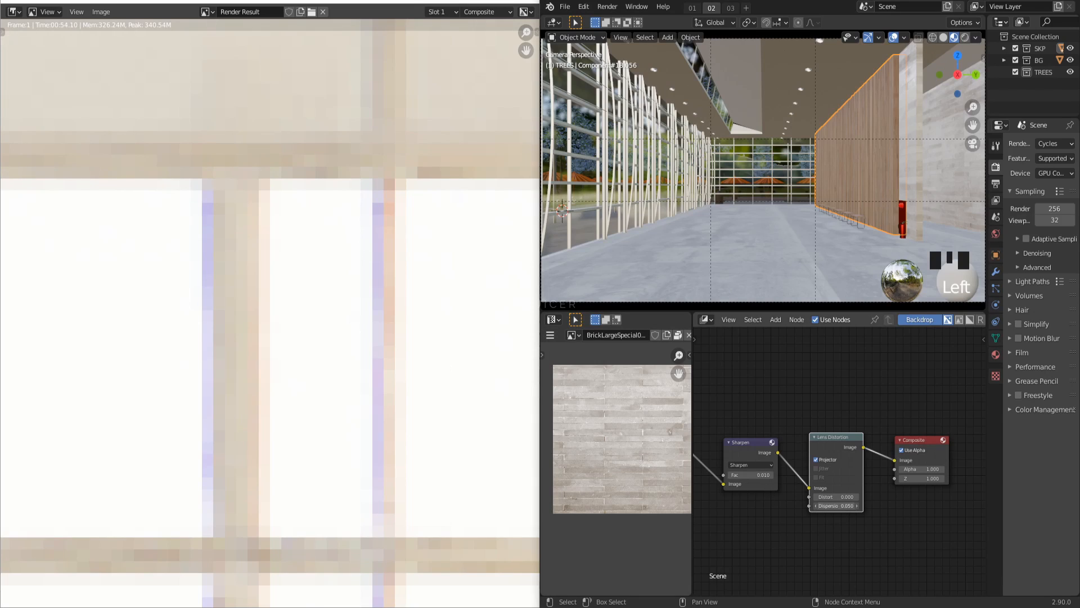
Step: Try Lens Distortion dispersion values of 0.01 and 0.02, comparing the window edges in the render
{"action": "left_click", "coordinate": [837, 506]}
{"action": "type", "text": "0.01"}
{"action": "key", "text": "Return"}
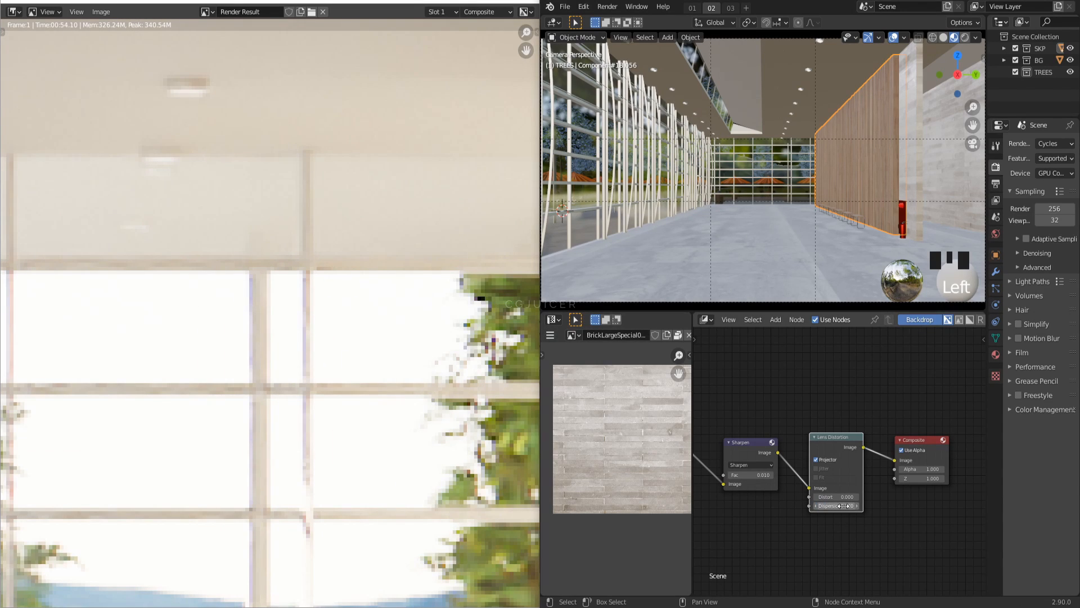
{"action": "scroll", "coordinate": [356, 448], "scroll_direction": "down", "scroll_amount": 6}
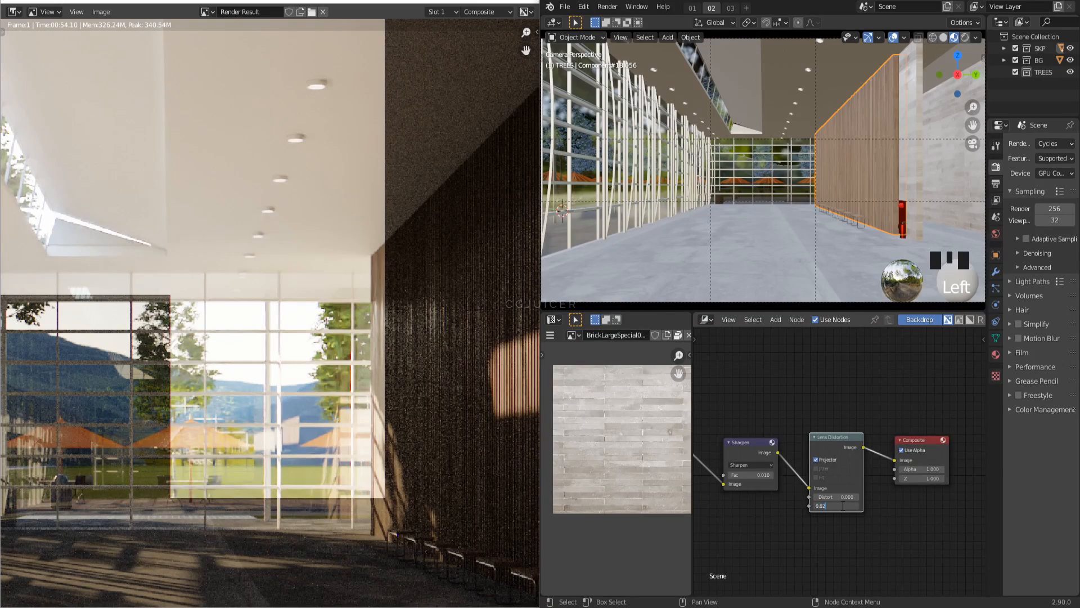
{"action": "key", "text": "Return"}
{"action": "scroll", "coordinate": [337, 338], "scroll_direction": "up", "scroll_amount": 6}
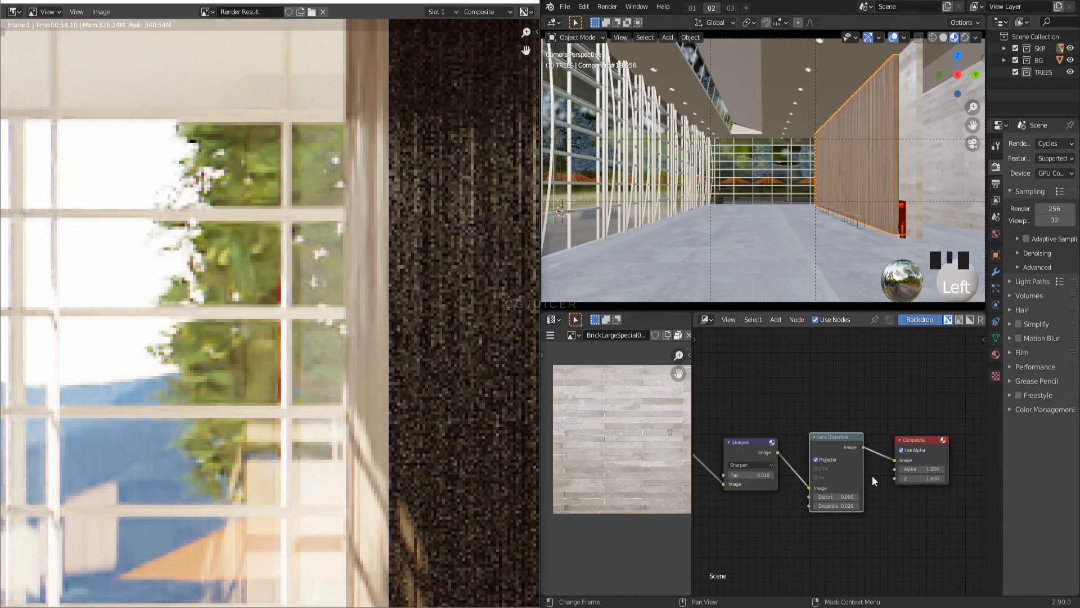
Step: Set the Lens Distortion dispersion to 0.015 and check the full composited image
{"action": "left_click", "coordinate": [838, 506]}
{"action": "scroll", "coordinate": [302, 370], "scroll_direction": "down", "scroll_amount": 6}
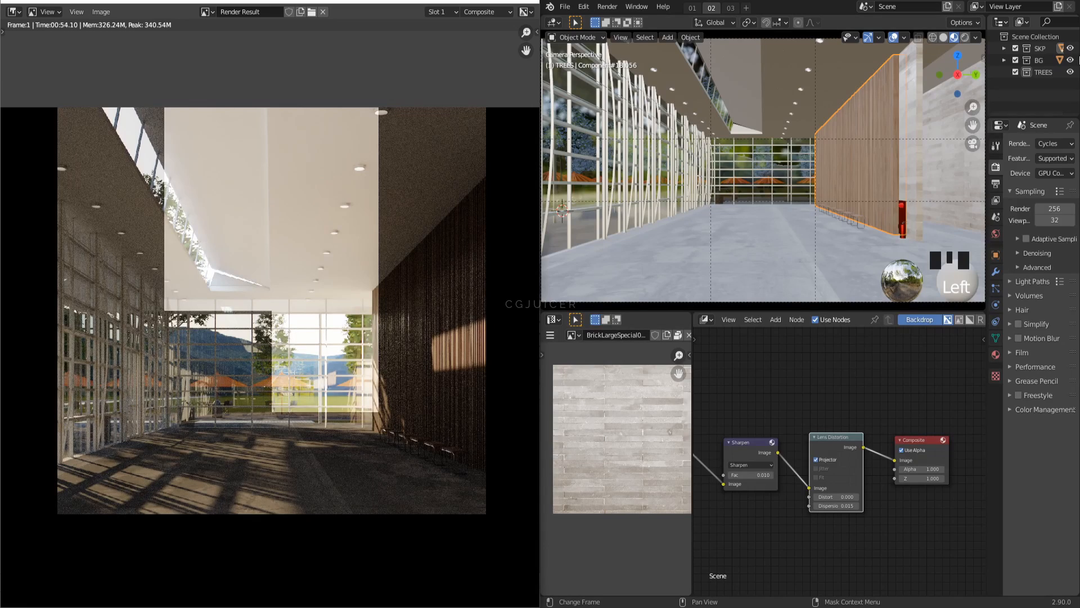
Step: Create a new collection in the scene and rename it IMG
{"action": "right_click", "coordinate": [1025, 86]}
{"action": "left_click", "coordinate": [1025, 86]}
{"action": "double_click", "coordinate": [1039, 84]}
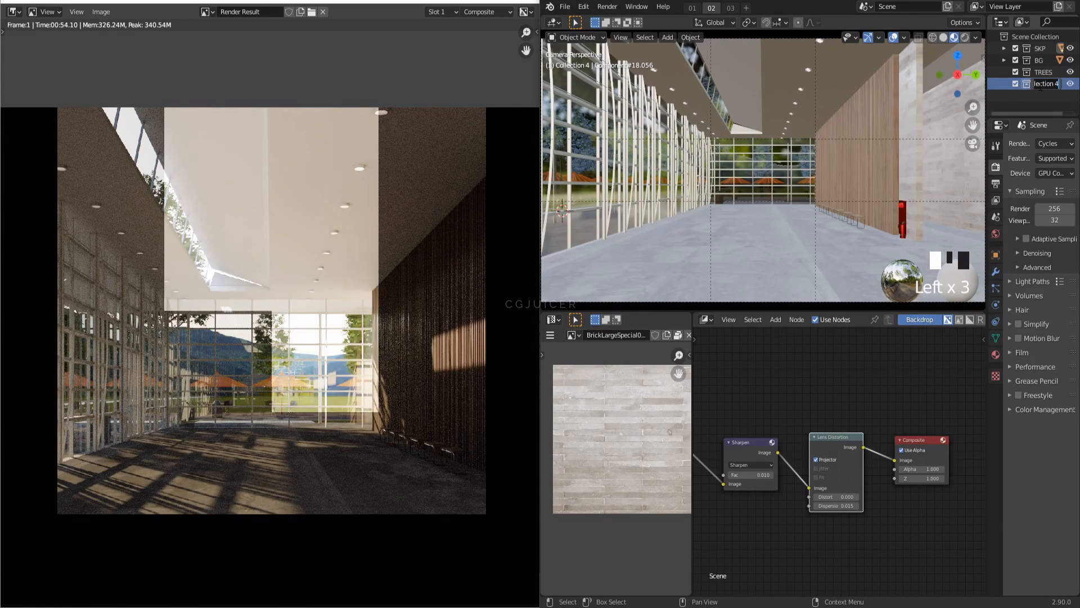
{"action": "key", "text": "Return"}
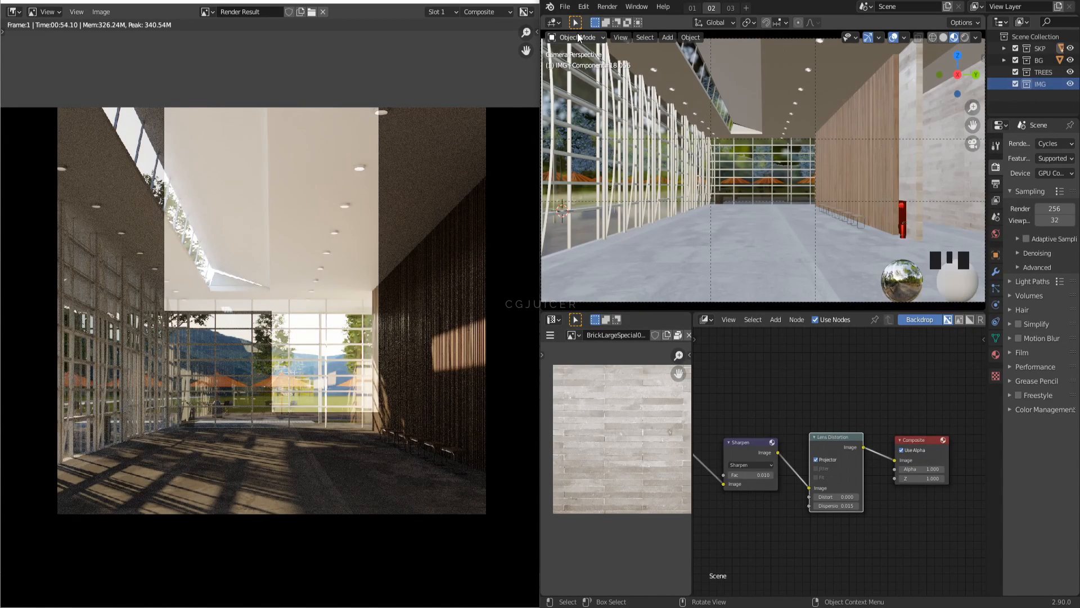
Step: Add a plane to the IMG collection and rotate it 90° about the X axis
{"action": "key", "text": "shift+a"}
{"action": "left_click", "coordinate": [757, 215]}
{"action": "scroll", "coordinate": [741, 214], "scroll_direction": "up", "scroll_amount": 3}
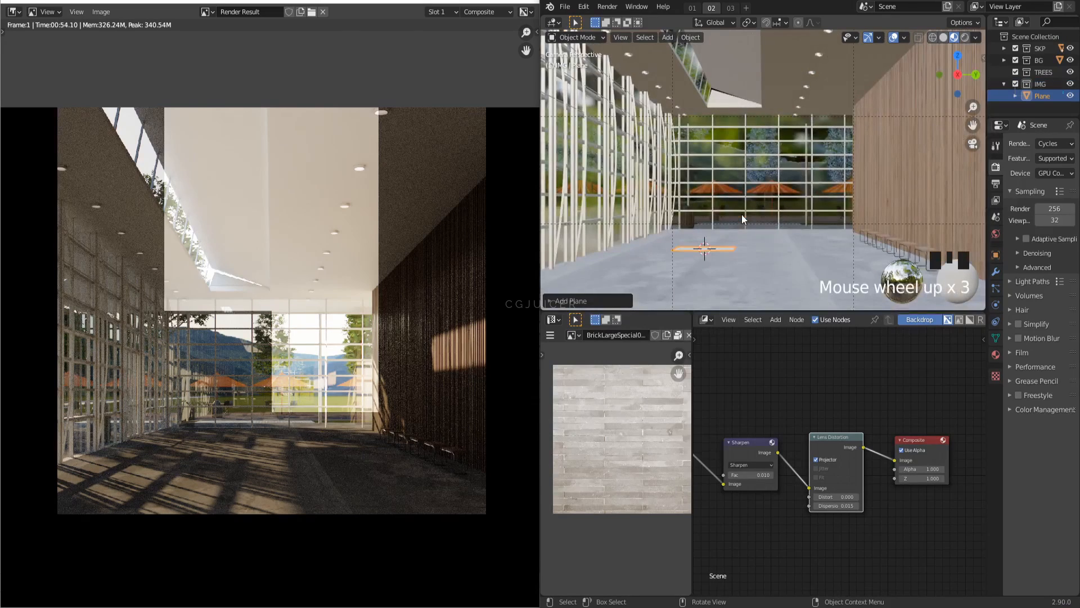
{"action": "key", "text": "r"}
{"action": "key", "text": "x"}
{"action": "key", "text": "9"}
{"action": "key", "text": "0"}
{"action": "key", "text": "Return"}
Step: Rotate the upright plane 90° about the Z axis so it faces the camera
{"action": "key", "text": "r"}
{"action": "key", "text": "z"}
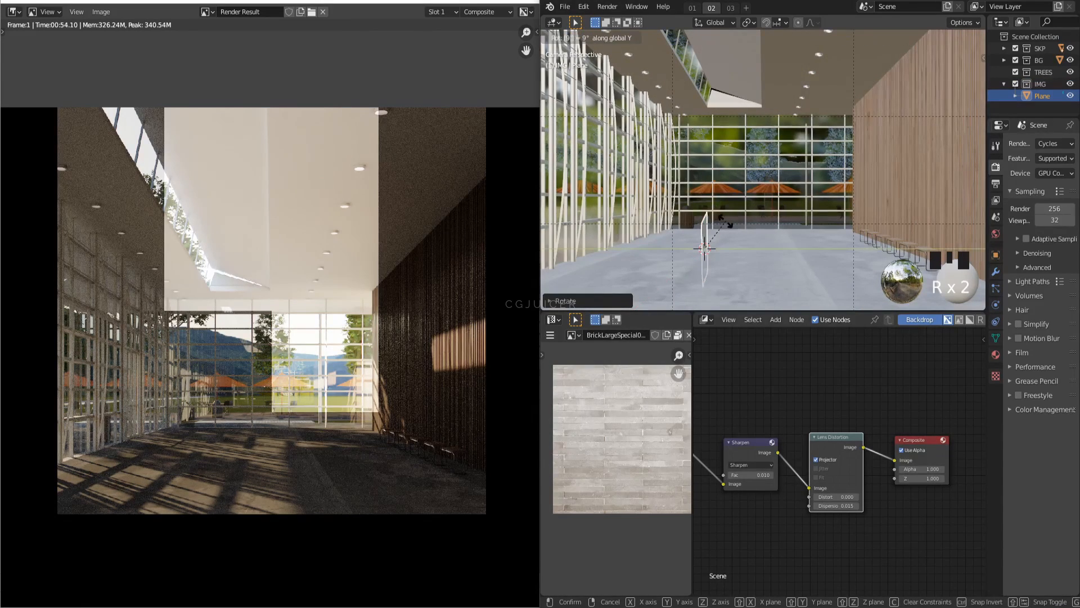
{"action": "key", "text": "9"}
{"action": "key", "text": "0"}
{"action": "key", "text": "Return"}
Step: Scale the plane along the global Y axis to about 0.79 m wide and raise it along Z to stand on the floor
{"action": "key", "text": "s"}
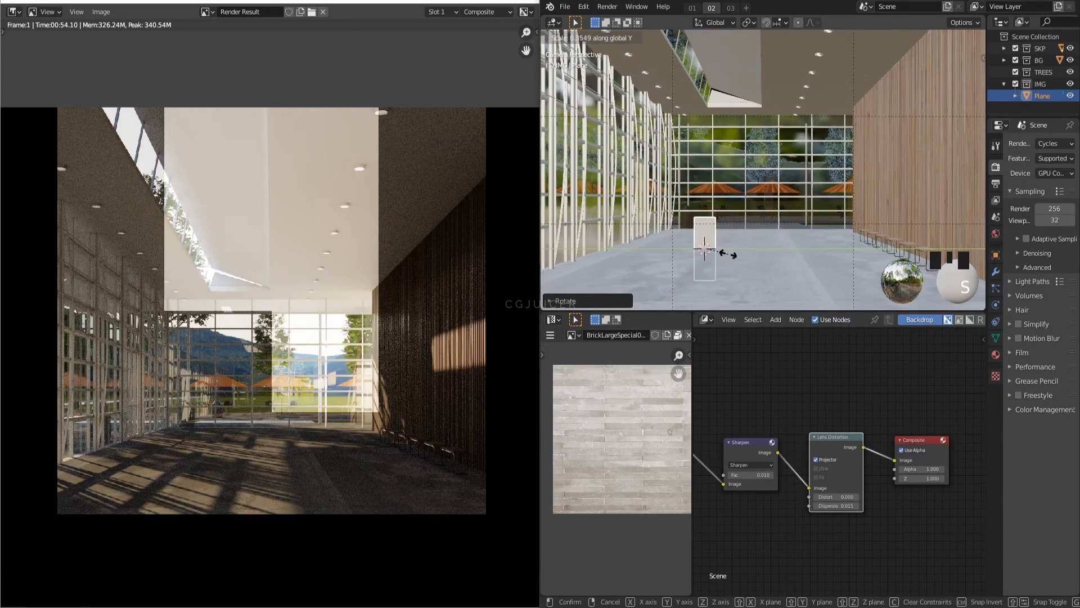
{"action": "left_click", "coordinate": [730, 255]}
{"action": "key", "text": "g"}
{"action": "key", "text": "z"}
{"action": "left_click", "coordinate": [754, 231]}
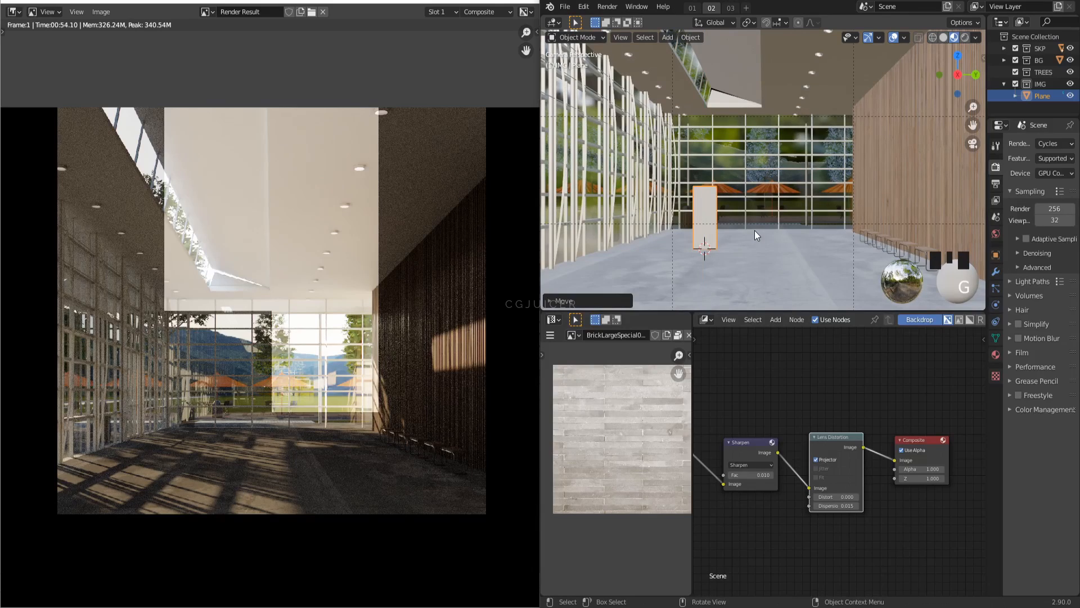
Step: Set the plane's dimensions to 0.6 m in X and 1.6 m in Y
{"action": "key", "text": "n"}
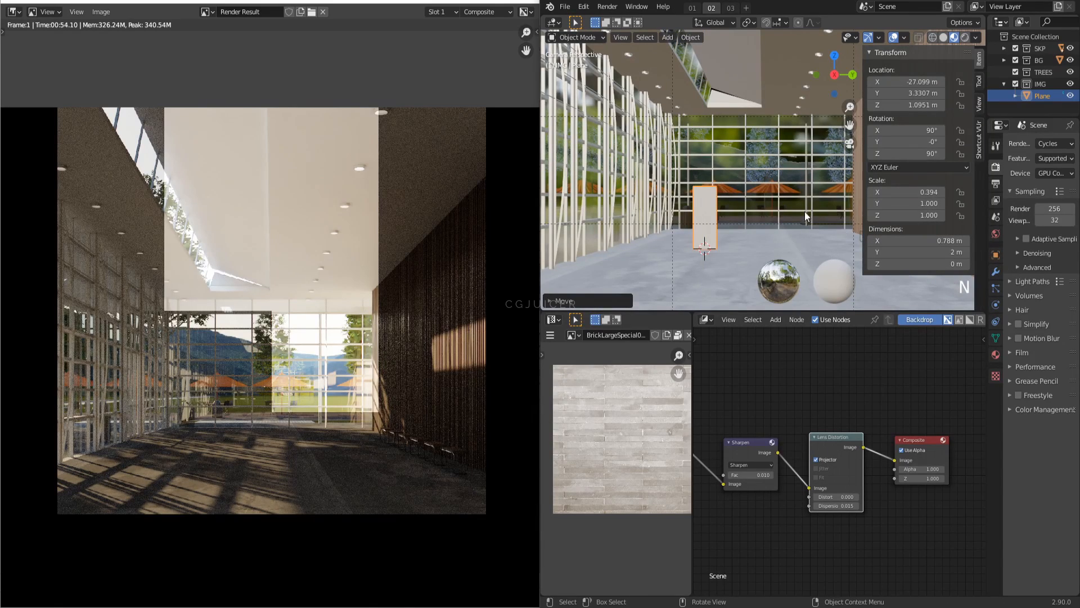
{"action": "double_click", "coordinate": [919, 253]}
{"action": "type", "text": "1.4"}
{"action": "key", "text": "Return"}
{"action": "double_click", "coordinate": [918, 252]}
{"action": "type", "text": "1"}
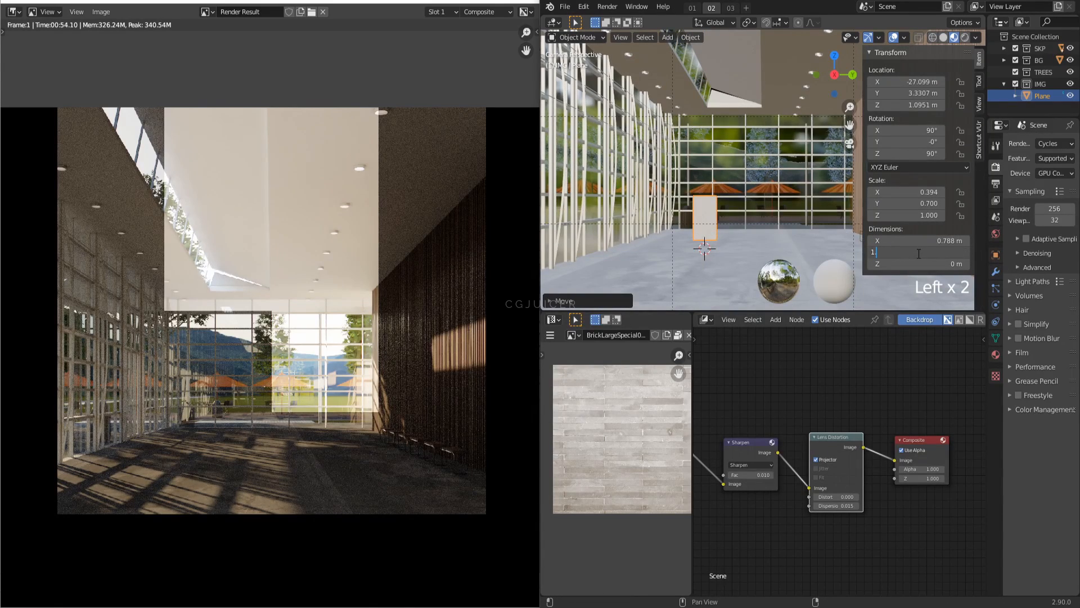
{"action": "type", "text": ".6"}
{"action": "key", "text": "Return"}
{"action": "double_click", "coordinate": [932, 241]}
{"action": "key", "text": "BackSpace"}
{"action": "key", "text": "Return"}
Step: Lower the plane along the global Z axis onto the floor, to a Z location of about 0.9 m
{"action": "key", "text": "Tab"}
{"action": "scroll", "coordinate": [732, 237], "scroll_direction": "up", "scroll_amount": 2}
{"action": "key", "text": "Tab"}
{"action": "left_click_drag", "start_coordinate": [714, 250], "coordinate": [725, 228]}
{"action": "key", "text": "g"}
{"action": "key", "text": "z"}
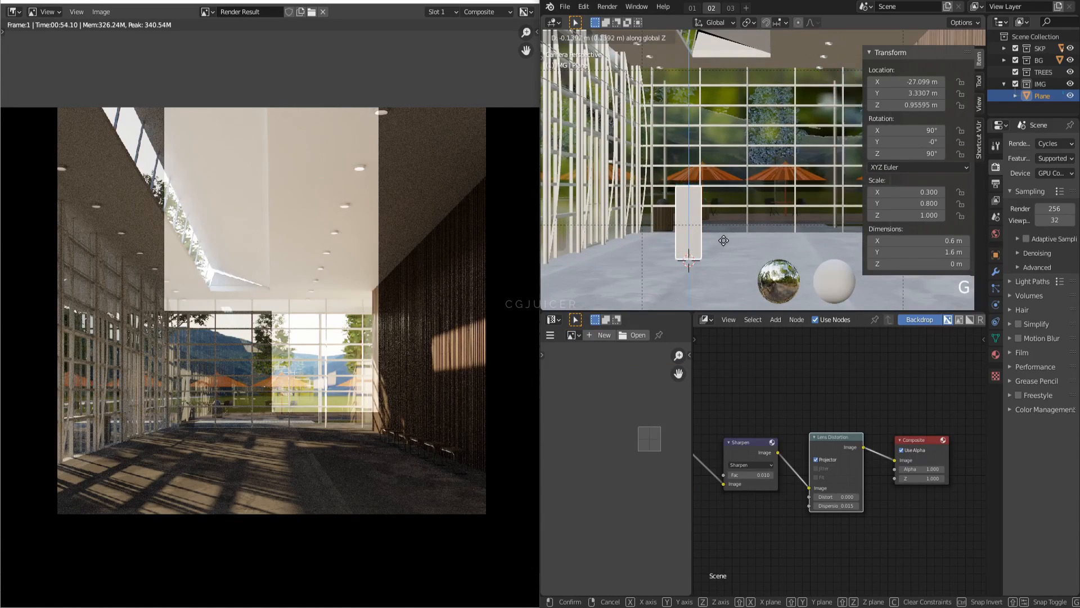
{"action": "left_click", "coordinate": [727, 263]}
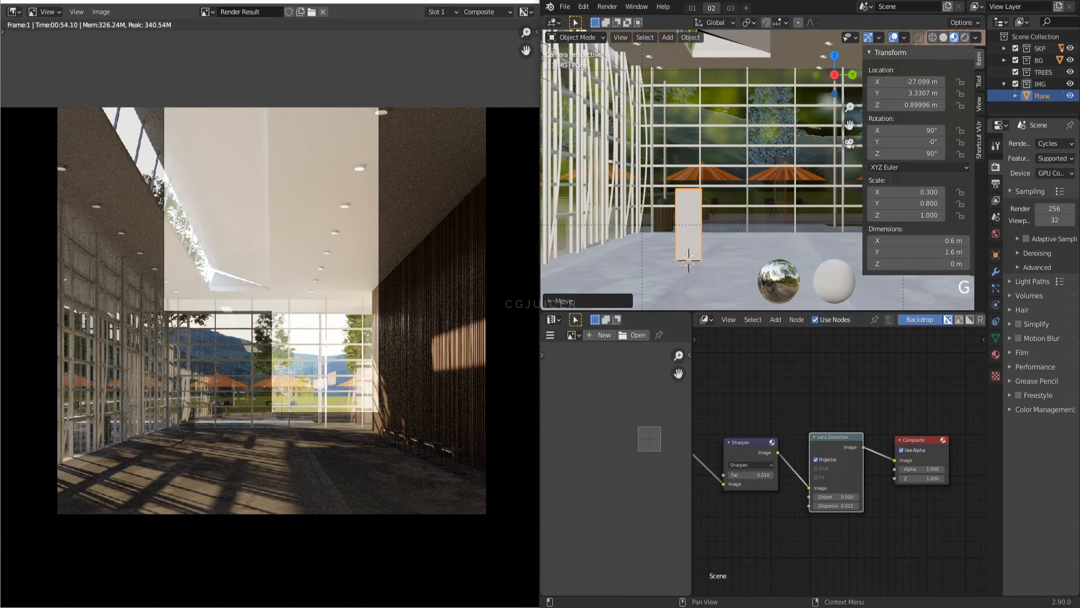
Step: Give the plane a new material in the Shader Editor and bring in the man-standing PNG as an image texture
{"action": "left_click", "coordinate": [706, 319]}
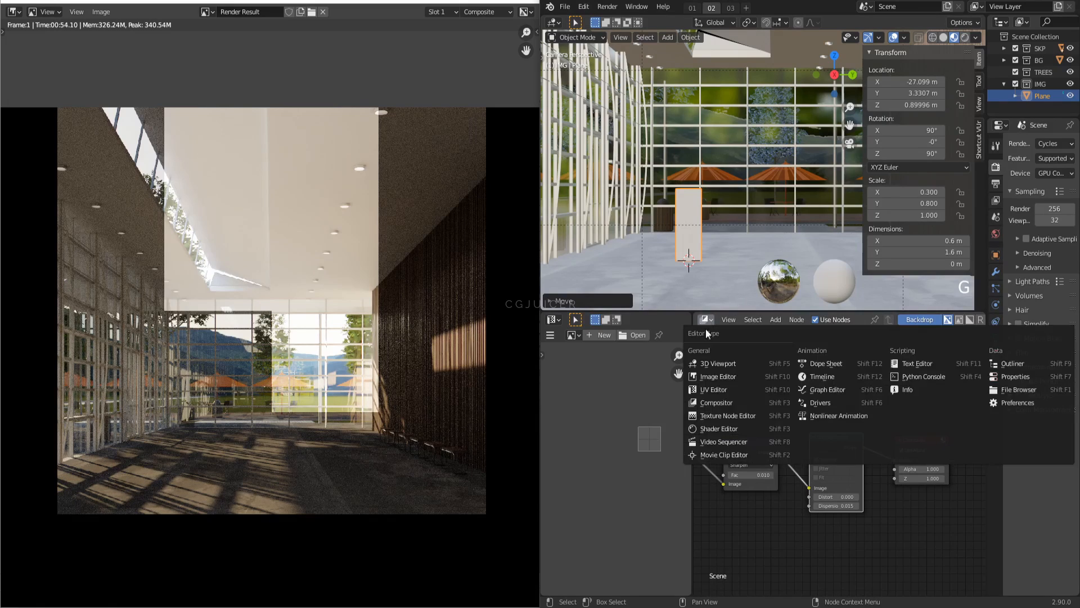
{"action": "left_click", "coordinate": [732, 428]}
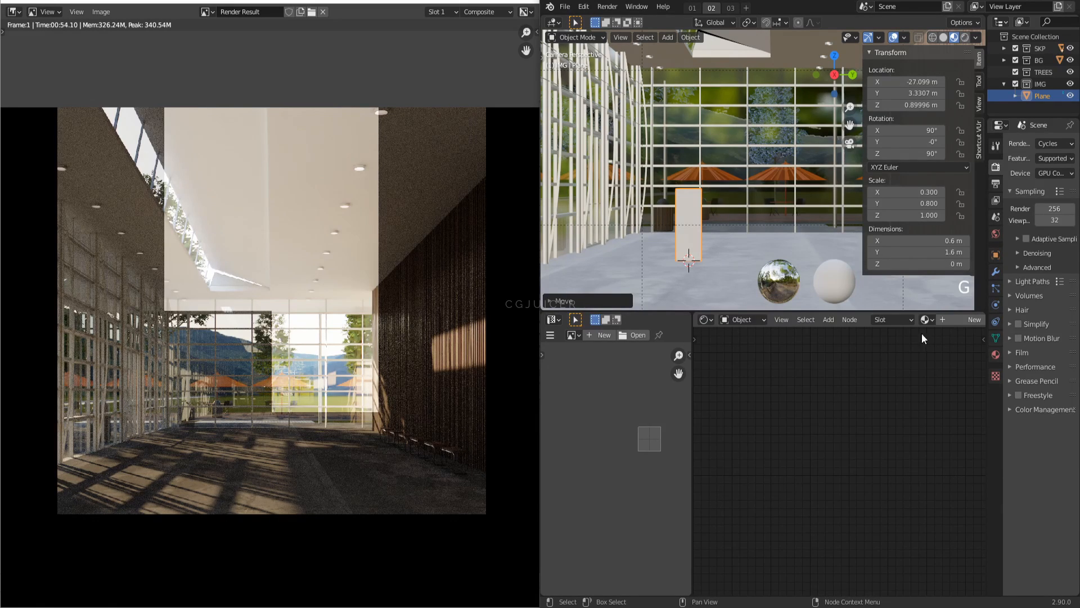
{"action": "middle_click_drag", "start_coordinate": [882, 376], "coordinate": [902, 411]}
{"action": "scroll", "coordinate": [793, 486], "scroll_direction": "up", "scroll_amount": 10}
{"action": "left_click_drag", "start_coordinate": [887, 477], "coordinate": [838, 477]}
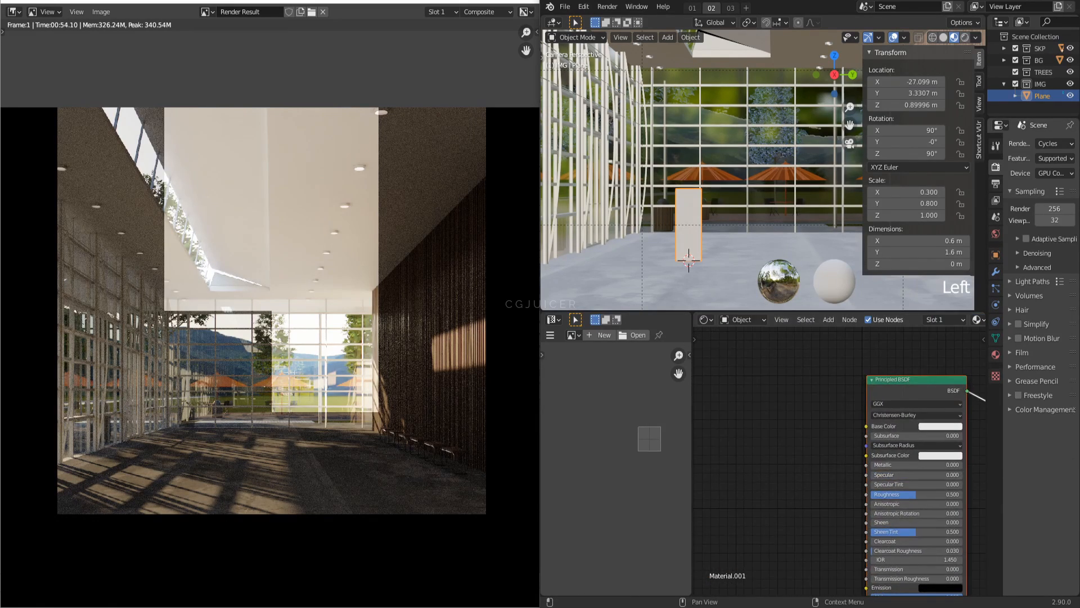
{"action": "left_click_drag", "start_coordinate": [1079, 427], "coordinate": [699, 414]}
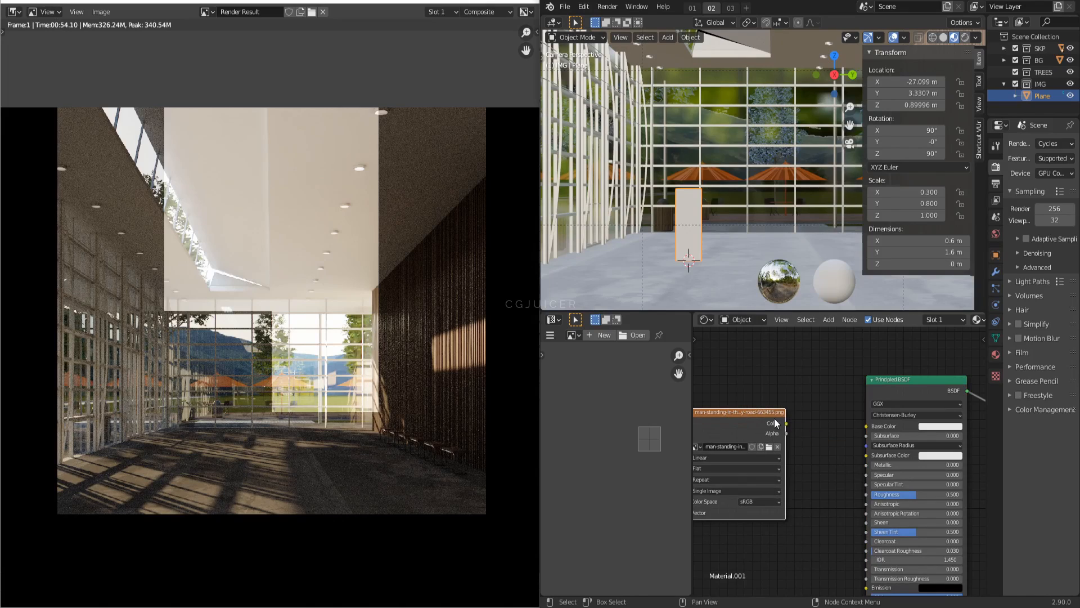
Step: Connect the image texture's Color output to Base Color and its Alpha output to the shader's Alpha input
{"action": "left_click_drag", "start_coordinate": [786, 423], "coordinate": [842, 464]}
{"action": "left_click_drag", "start_coordinate": [866, 426], "coordinate": [866, 426]}
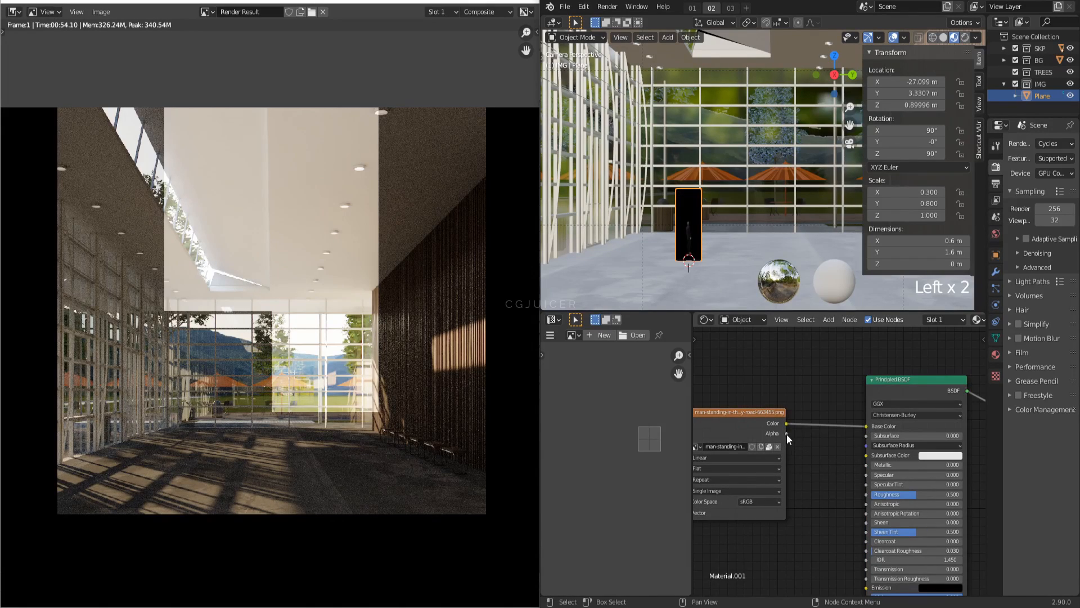
{"action": "left_click_drag", "start_coordinate": [786, 433], "coordinate": [851, 555]}
{"action": "middle_click_drag", "start_coordinate": [851, 554], "coordinate": [838, 484]}
{"action": "left_click_drag", "start_coordinate": [774, 364], "coordinate": [853, 526]}
Step: Unwrap the plane's face, then enlarge and move its UV island to start at the standing man's left edge
{"action": "key", "text": "Tab"}
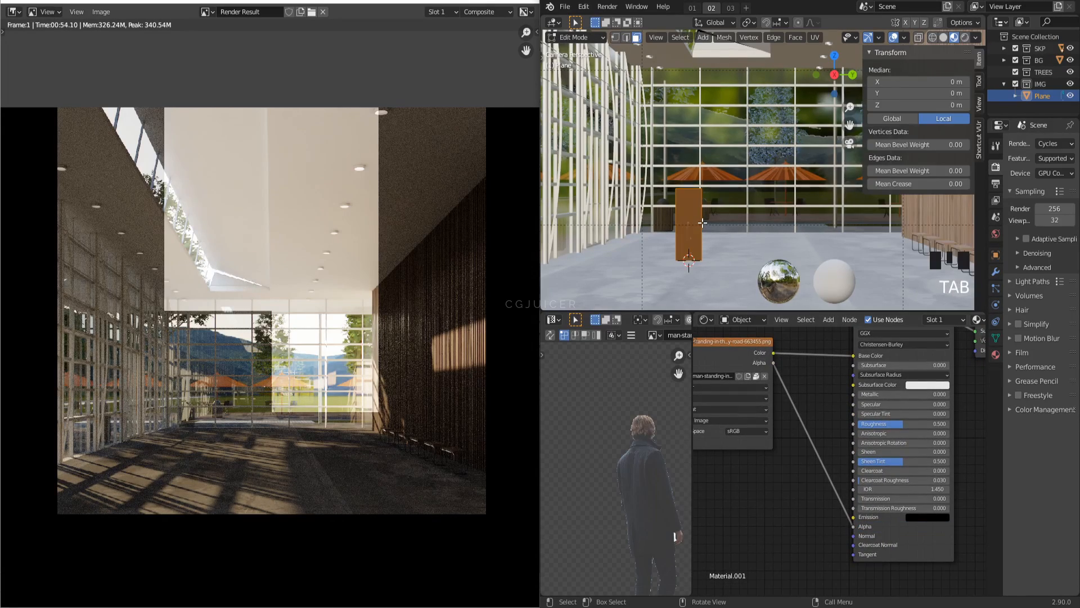
{"action": "key", "text": "u"}
{"action": "left_click", "coordinate": [683, 305]}
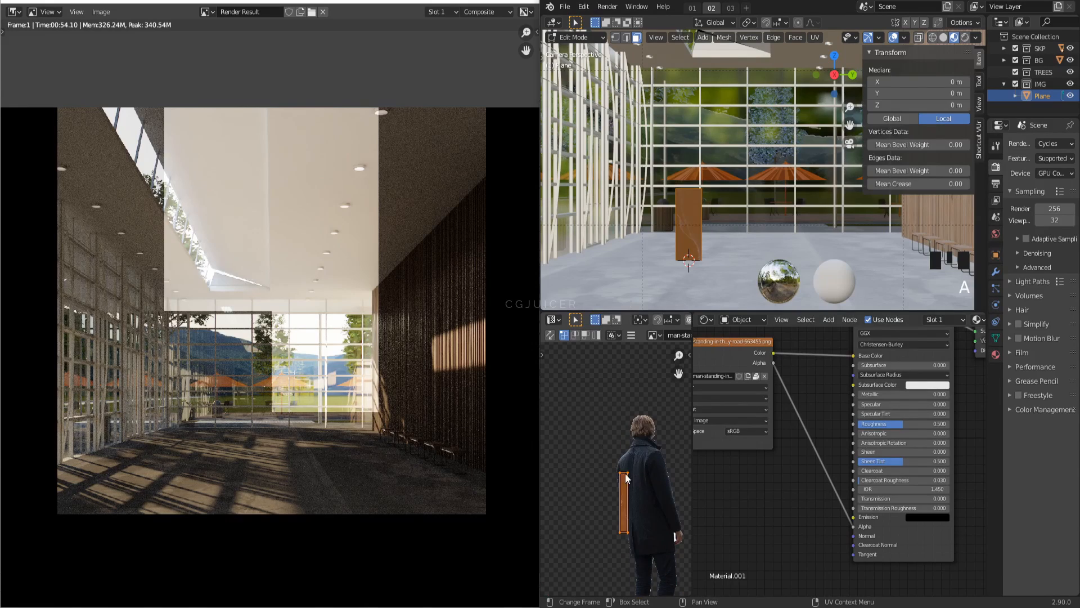
{"action": "key", "text": "s"}
{"action": "left_click", "coordinate": [637, 434]}
{"action": "middle_click_drag", "start_coordinate": [634, 464], "coordinate": [619, 421]}
{"action": "key", "text": "g"}
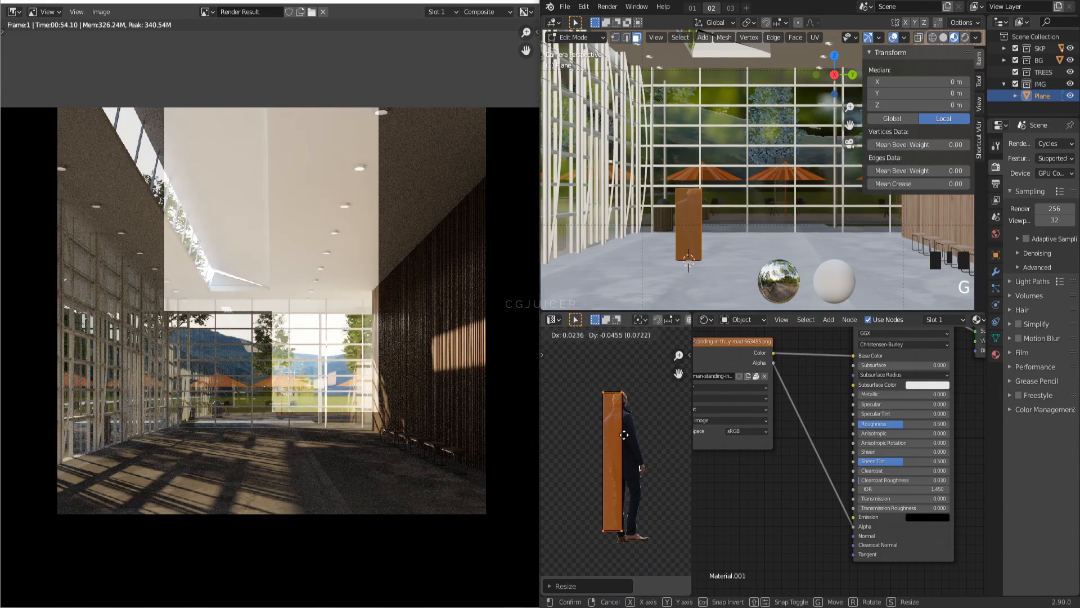
{"action": "left_click", "coordinate": [625, 436]}
Step: Move the UV island's right edge along X and its bottom edge along Y to frame the whole man
{"action": "left_click_drag", "start_coordinate": [612, 378], "coordinate": [654, 544]}
{"action": "key", "text": "g"}
{"action": "key", "text": "x"}
{"action": "left_click", "coordinate": [684, 544]}
{"action": "left_click_drag", "start_coordinate": [588, 505], "coordinate": [678, 546]}
{"action": "key", "text": "g"}
{"action": "key", "text": "y"}
{"action": "left_click", "coordinate": [676, 556]}
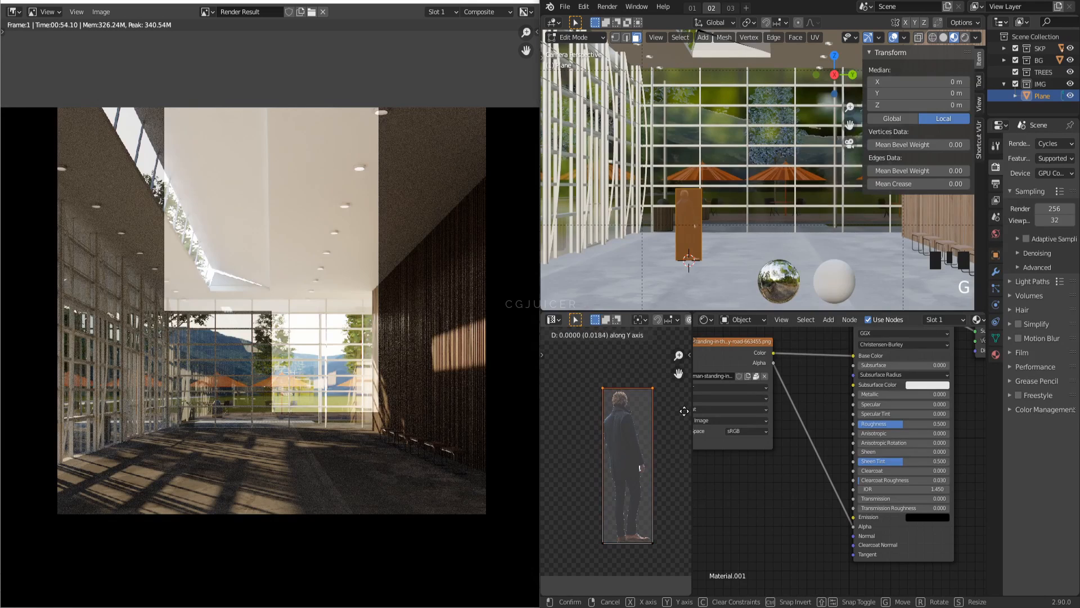
Step: Set the plane's Y dimension to 1.7 m and raise it to about 0.94 m in Z so the shoes meet the floor
{"action": "key", "text": "Tab"}
{"action": "middle_click_drag", "start_coordinate": [726, 214], "coordinate": [691, 221], "text": "shift"}
{"action": "scroll", "coordinate": [690, 221], "scroll_direction": "up", "scroll_amount": 2}
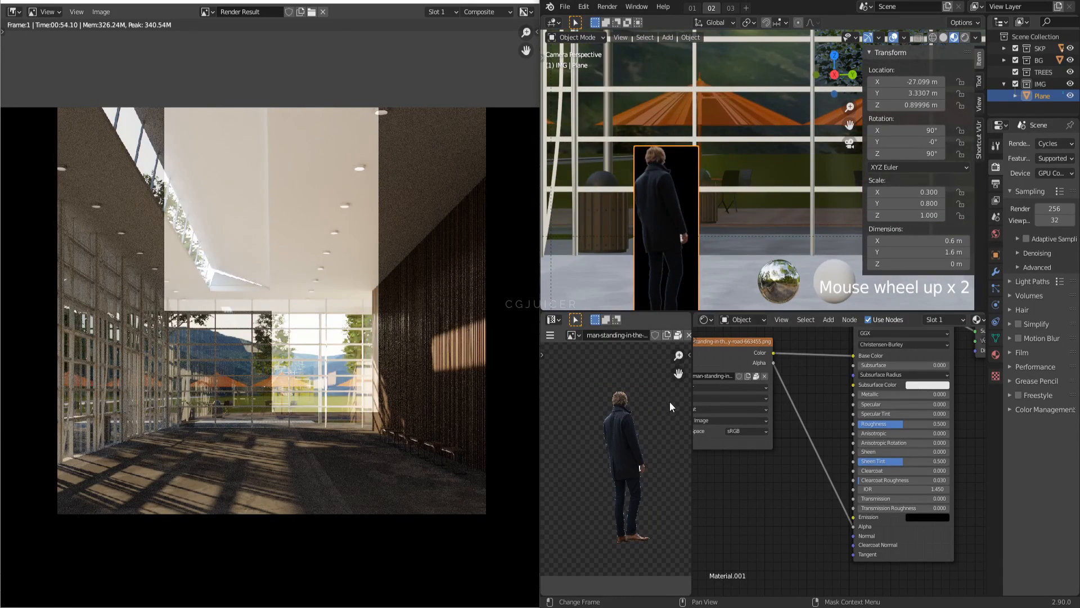
{"action": "left_click", "coordinate": [923, 251]}
{"action": "type", "text": "1.7"}
{"action": "key", "text": "Return"}
{"action": "scroll", "coordinate": [732, 253], "scroll_direction": "down", "scroll_amount": 3}
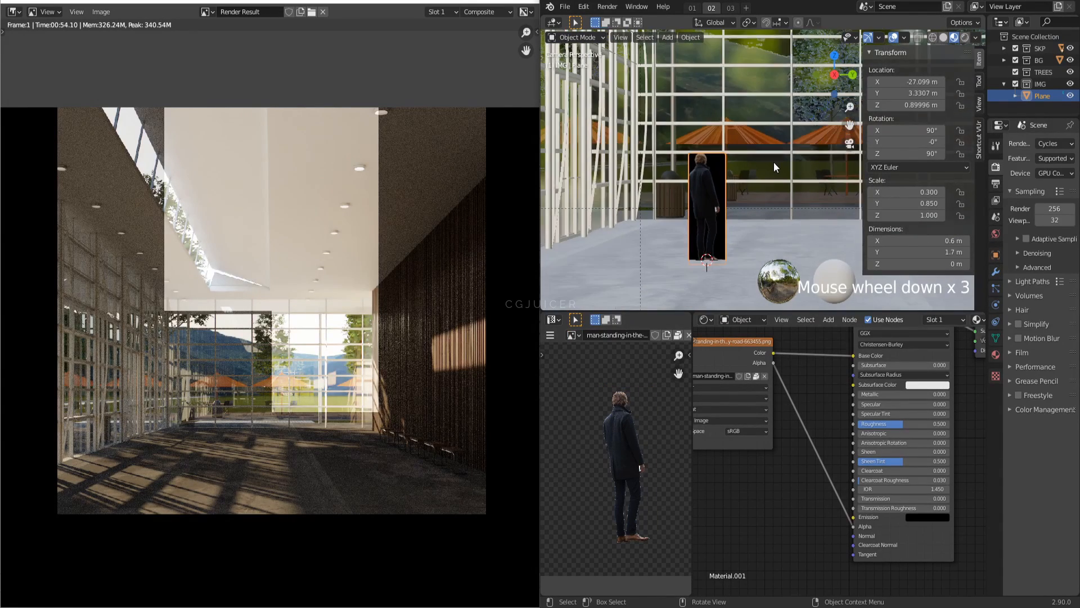
{"action": "scroll", "coordinate": [740, 258], "scroll_direction": "up", "scroll_amount": 3}
{"action": "key", "text": "g"}
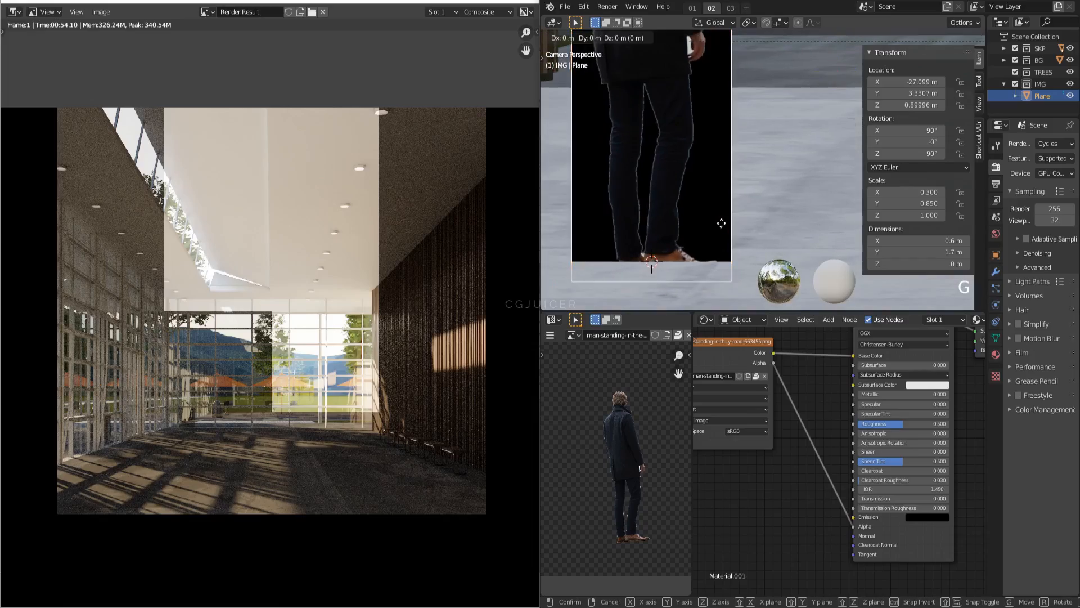
{"action": "left_click", "coordinate": [726, 215]}
{"action": "scroll", "coordinate": [727, 214], "scroll_direction": "down", "scroll_amount": 6}
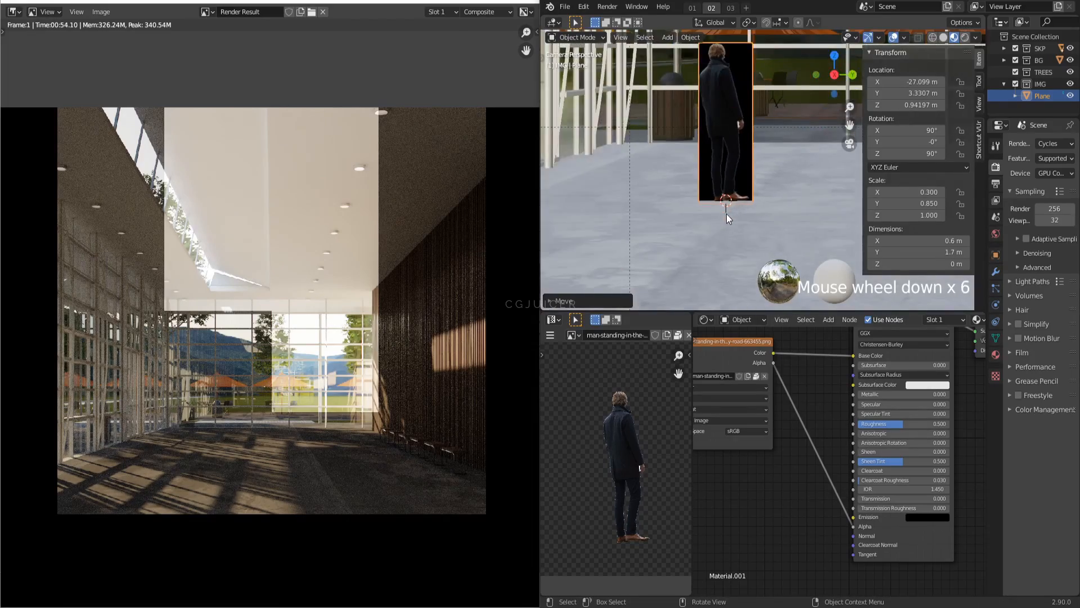
Step: With rendered shading on, insert an RGB Curves node before Base Color and raise its black point to about Y 0.056
{"action": "key", "text": "z"}
{"action": "middle_click_drag", "start_coordinate": [750, 190], "coordinate": [764, 205], "text": "shift"}
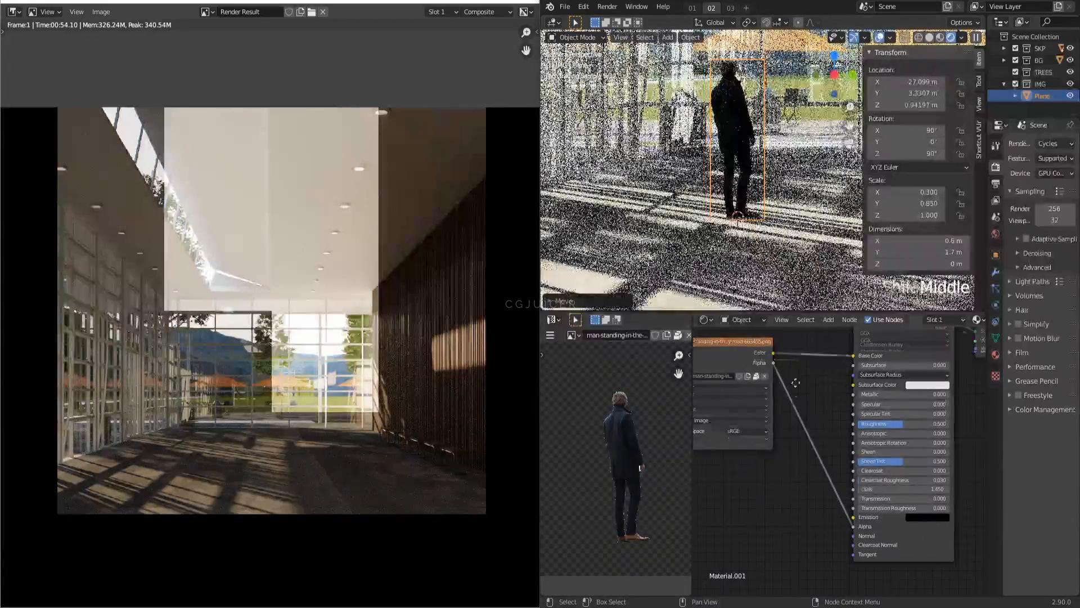
{"action": "middle_click_drag", "start_coordinate": [776, 360], "coordinate": [788, 406]}
{"action": "key", "text": "shift+a"}
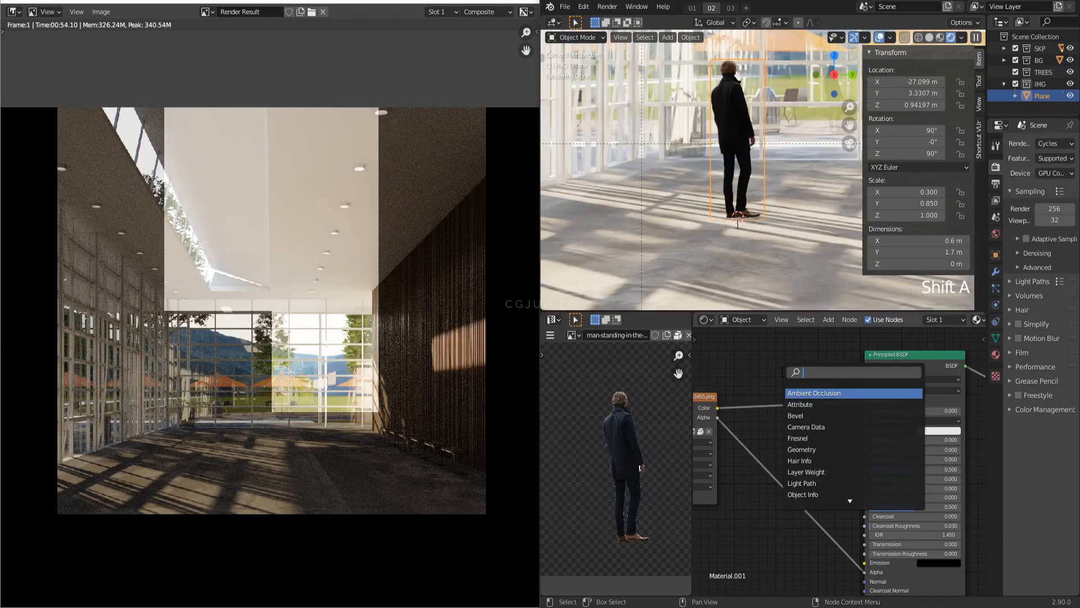
{"action": "type", "text": "rgb"}
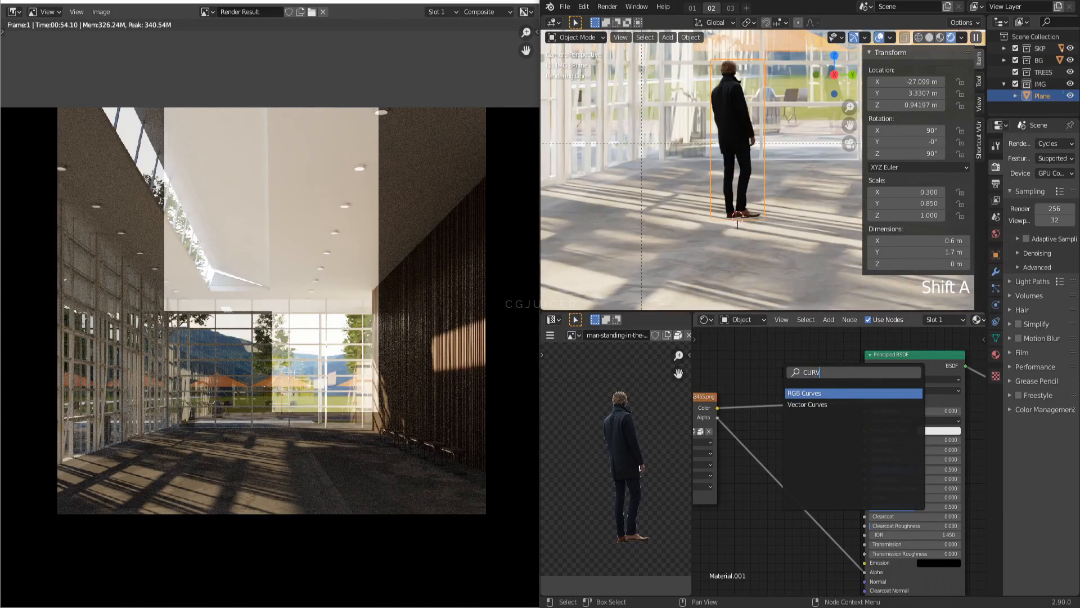
{"action": "key", "text": "Return"}
{"action": "middle_click_drag", "start_coordinate": [806, 379], "coordinate": [789, 472]}
{"action": "left_click", "coordinate": [724, 511]}
{"action": "left_click_drag", "start_coordinate": [724, 512], "coordinate": [720, 510]}
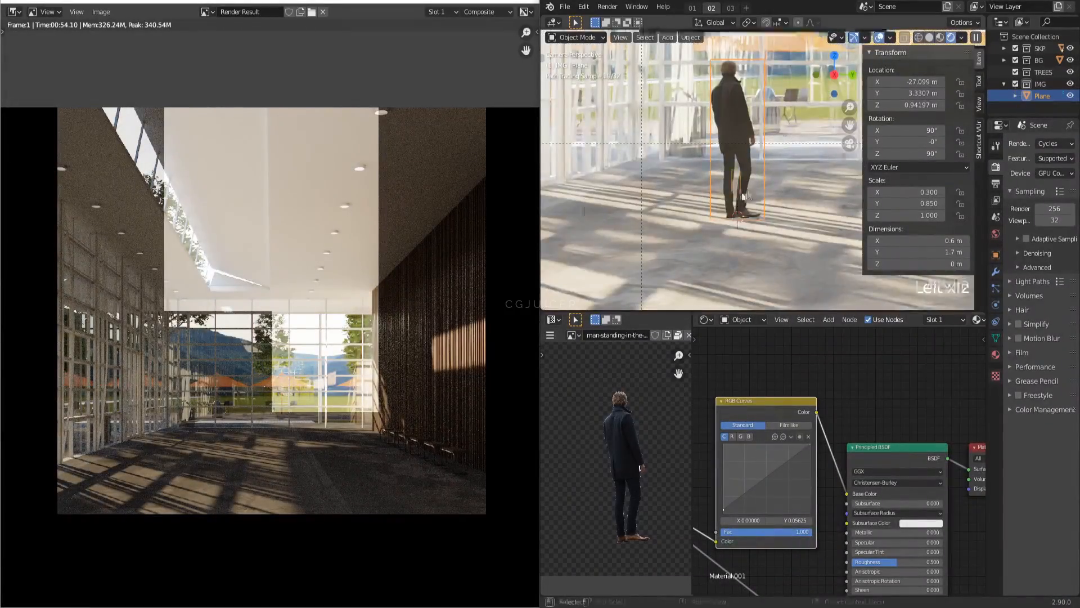
Step: Move the man's plane along the global X axis to about -28.84 m
{"action": "middle_click_drag", "start_coordinate": [744, 195], "coordinate": [737, 232]}
{"action": "key", "text": "g"}
{"action": "key", "text": "x"}
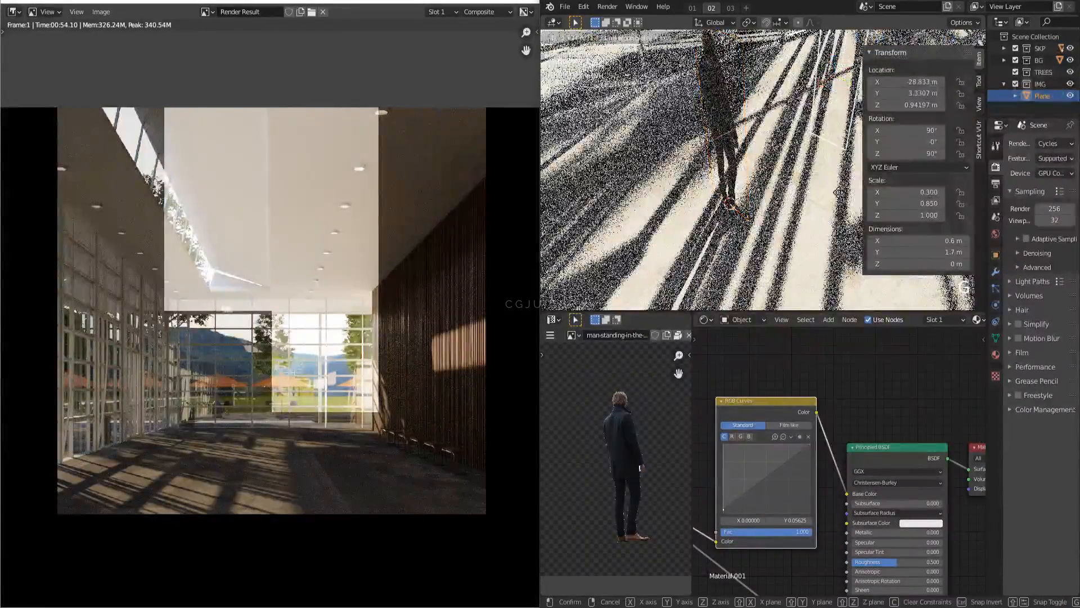
{"action": "left_click", "coordinate": [742, 182]}
Step: Check the man's placement and scale in the rendered camera view with the whole frame visible
{"action": "middle_click_drag", "start_coordinate": [741, 182], "coordinate": [802, 208]}
{"action": "scroll", "coordinate": [768, 223], "scroll_direction": "down", "scroll_amount": 3}
{"action": "key", "text": "KP_0"}
{"action": "scroll", "coordinate": [750, 174], "scroll_direction": "down", "scroll_amount": 6}
{"action": "scroll", "coordinate": [750, 174], "scroll_direction": "down", "scroll_amount": 1}
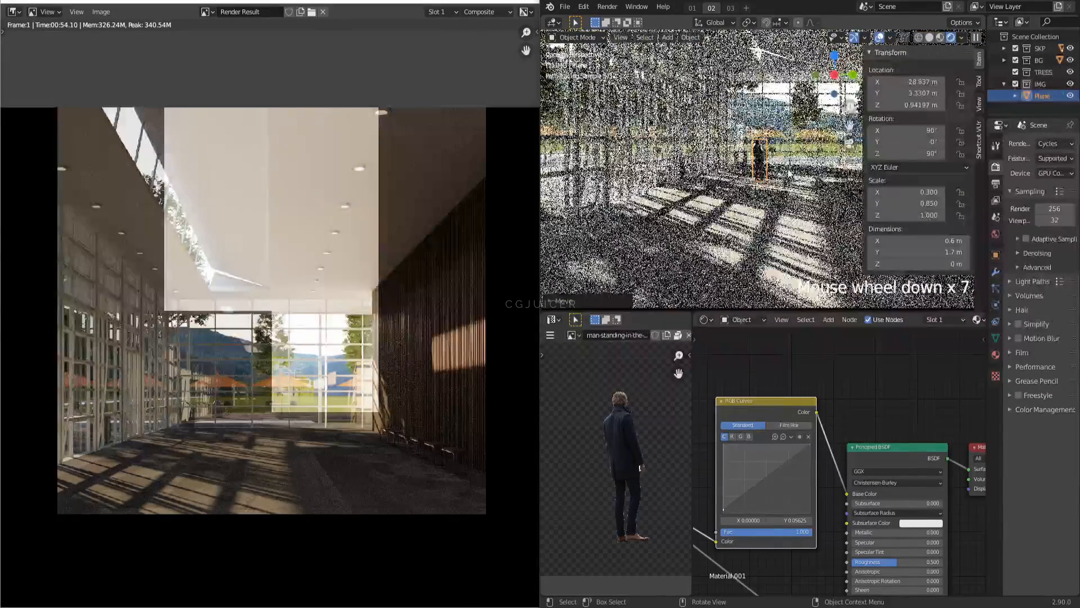
{"action": "middle_click_drag", "start_coordinate": [750, 174], "coordinate": [728, 183], "text": "shift"}
{"action": "scroll", "coordinate": [729, 183], "scroll_direction": "down", "scroll_amount": 2}
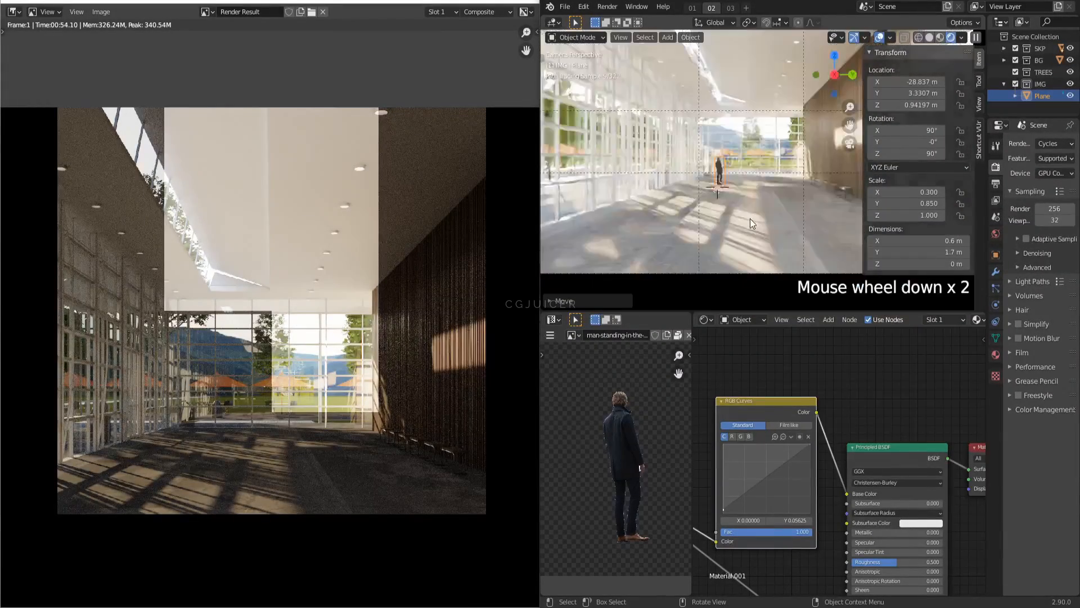
{"action": "key", "text": "n"}
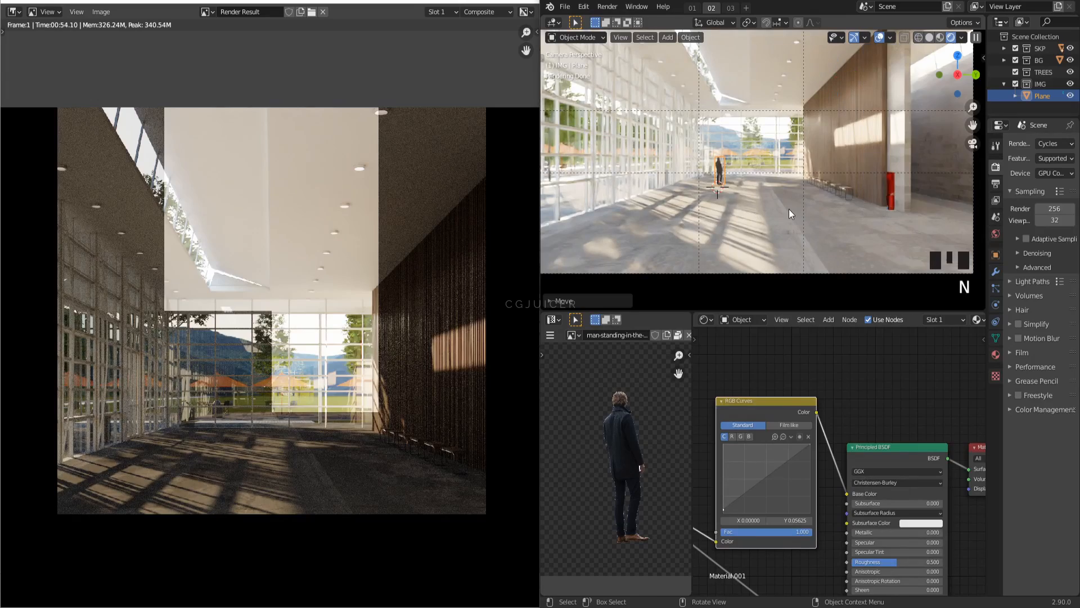
{"action": "key", "text": "Home"}
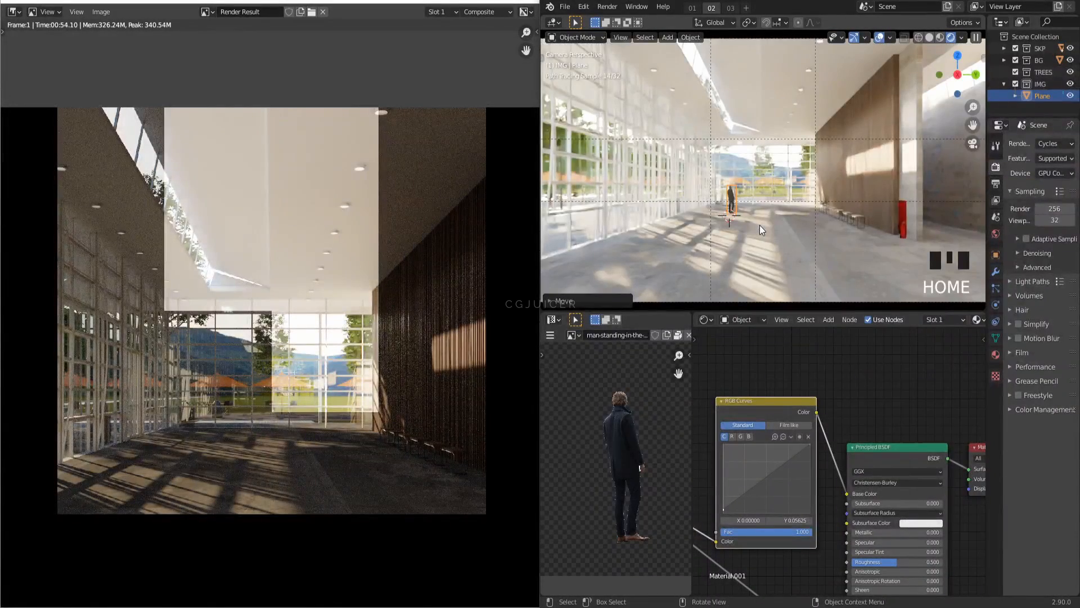
Step: Switch the viewport out of rendered shading and delete the empty TREES collection
{"action": "key", "text": "z"}
{"action": "left_click", "coordinate": [771, 141]}
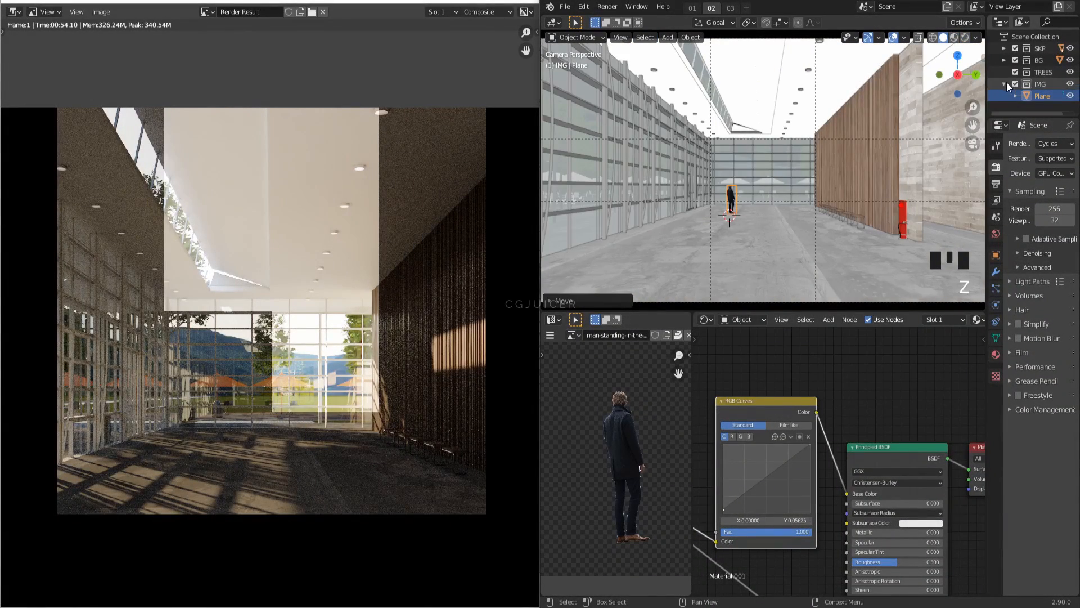
{"action": "left_click", "coordinate": [1004, 84]}
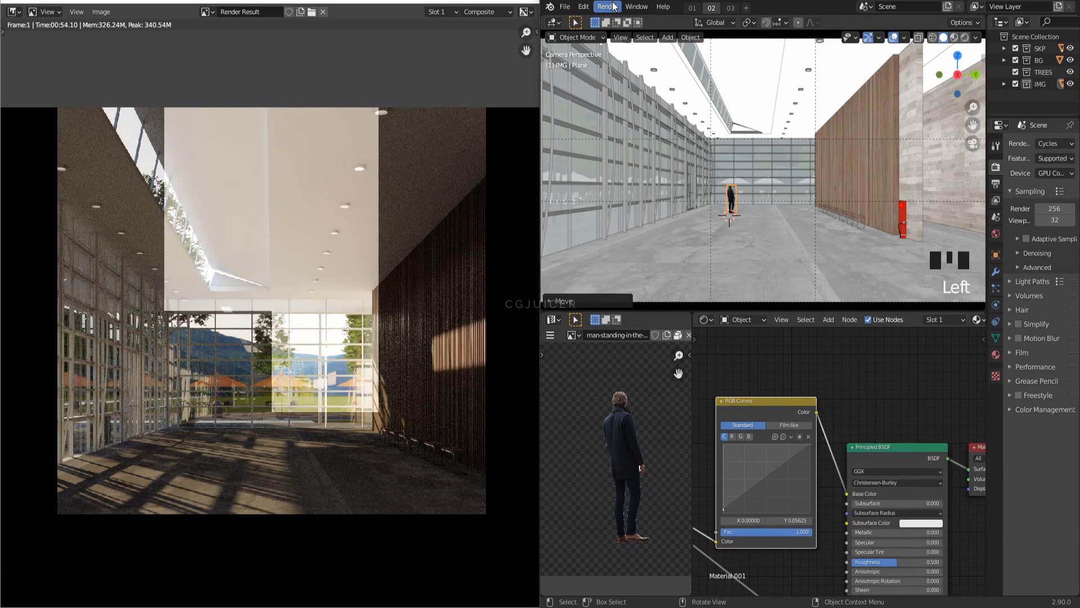
{"action": "left_click", "coordinate": [1044, 72]}
{"action": "right_click", "coordinate": [1044, 72]}
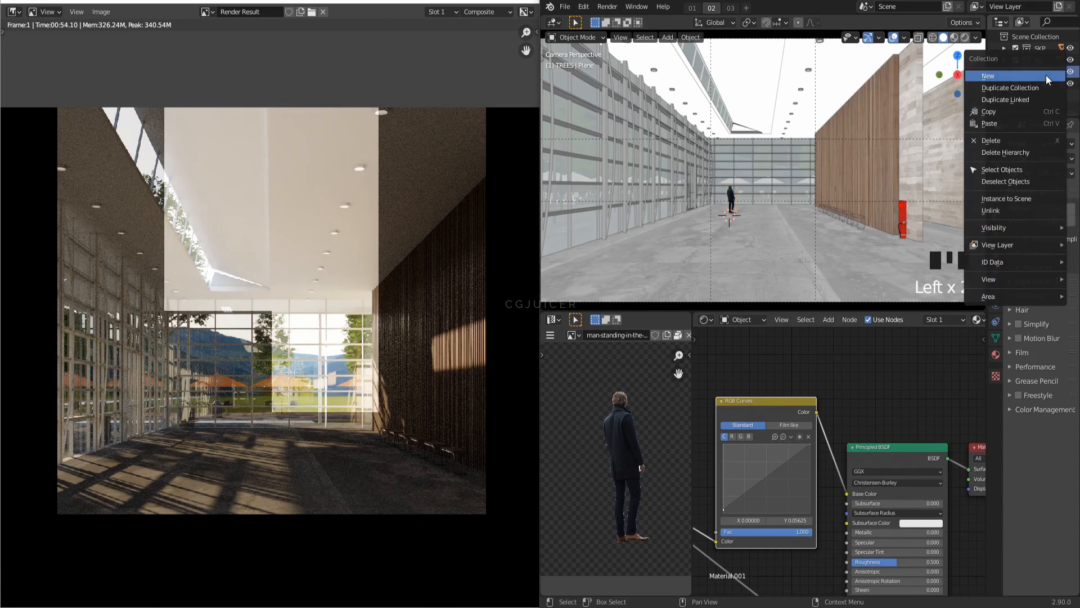
{"action": "left_click", "coordinate": [1007, 141]}
Step: Render the final image from the camera and fit the whole frame in the render window
{"action": "left_click", "coordinate": [607, 7]}
{"action": "left_click", "coordinate": [624, 22]}
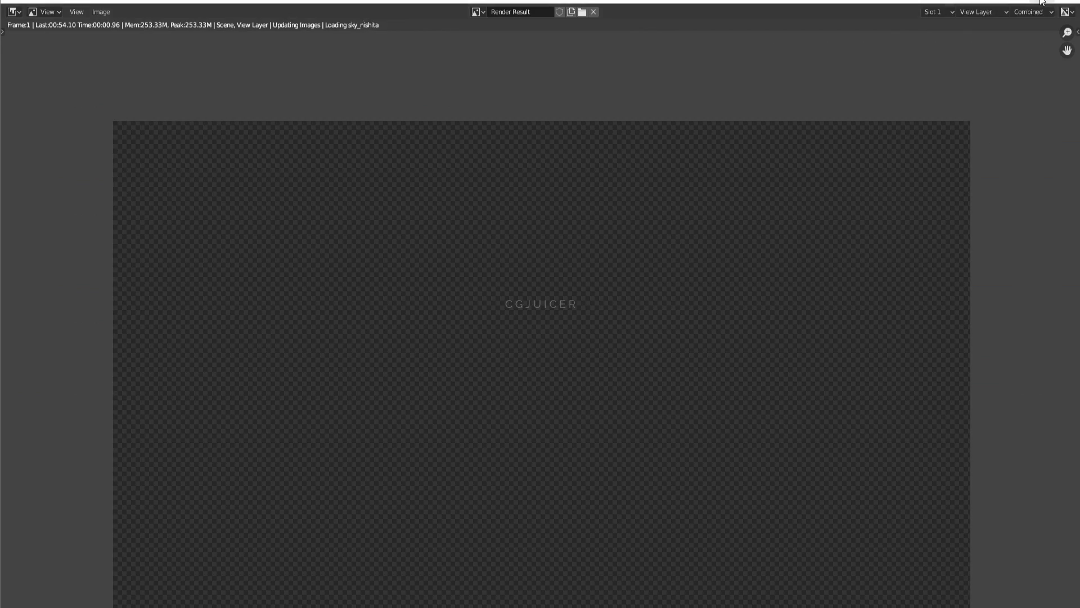
{"action": "key", "text": "Home"}
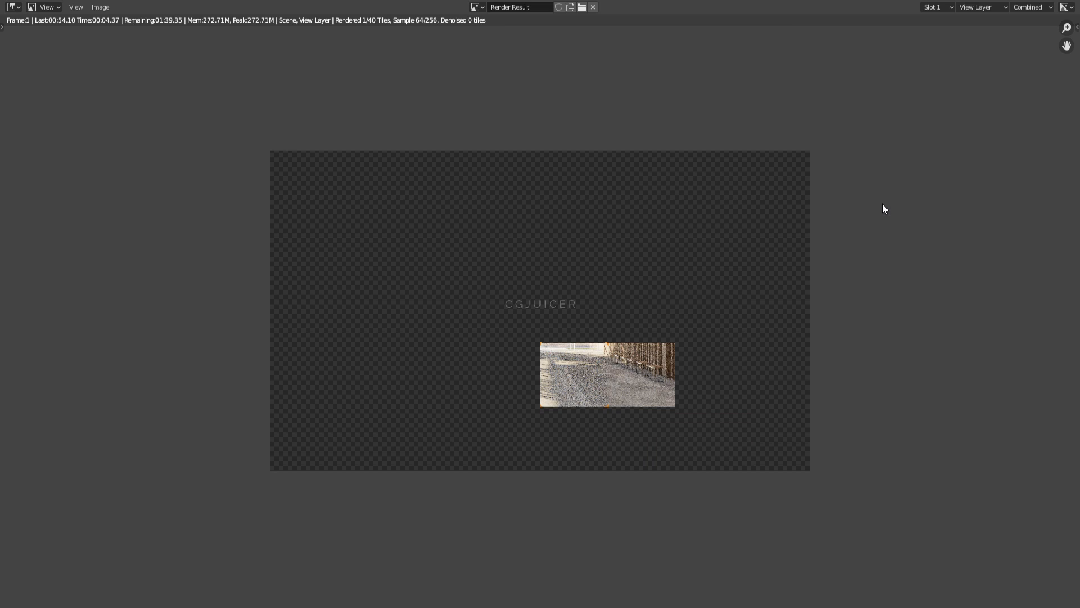